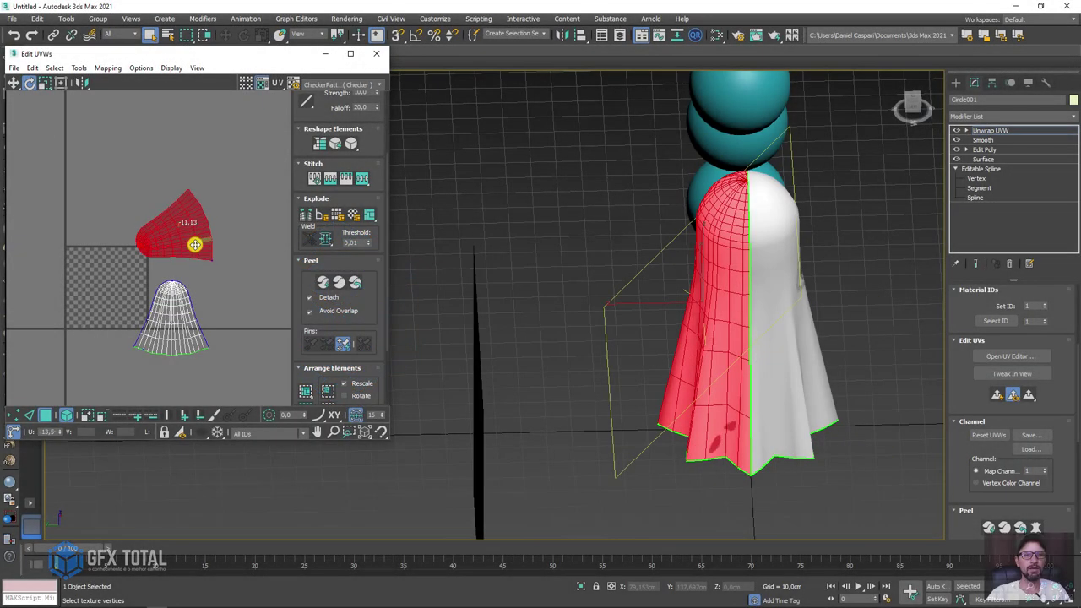
Rotate the ghost body's red UV island around its center until it stands upright.
{"action": "left_click_drag", "start_coordinate": [198, 234], "coordinate": [137, 255]}
Show the face texture Map #2 behind the UVs in the Edit UVWs editor.
{"action": "middle_click_drag", "start_coordinate": [197, 192], "coordinate": [235, 152]}
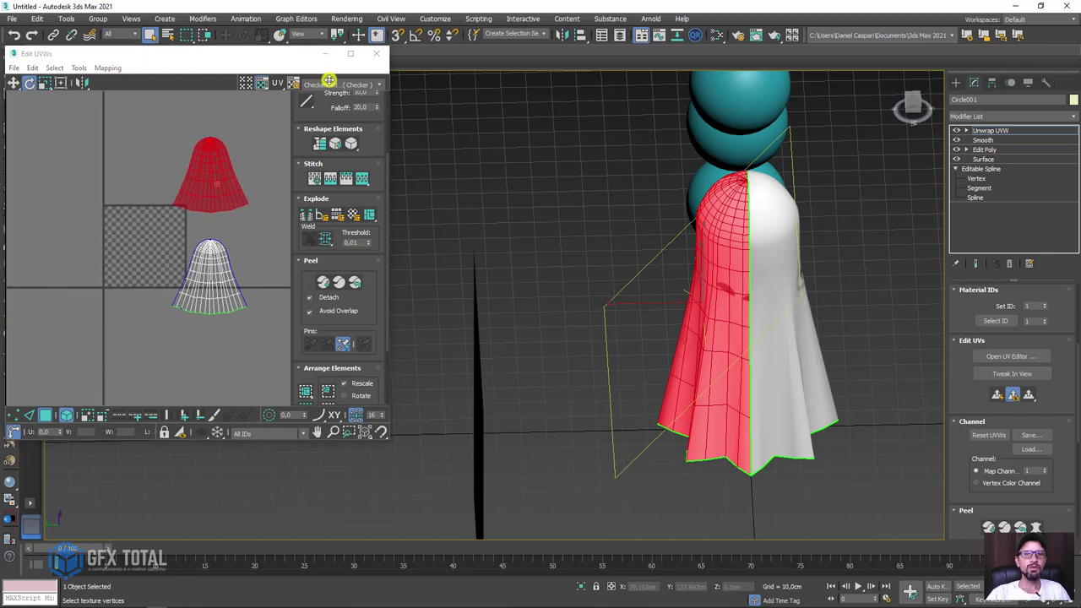
{"action": "left_click", "coordinate": [328, 86]}
{"action": "left_click", "coordinate": [334, 110]}
{"action": "scroll", "coordinate": [138, 259], "scroll_direction": "up", "scroll_amount": 2}
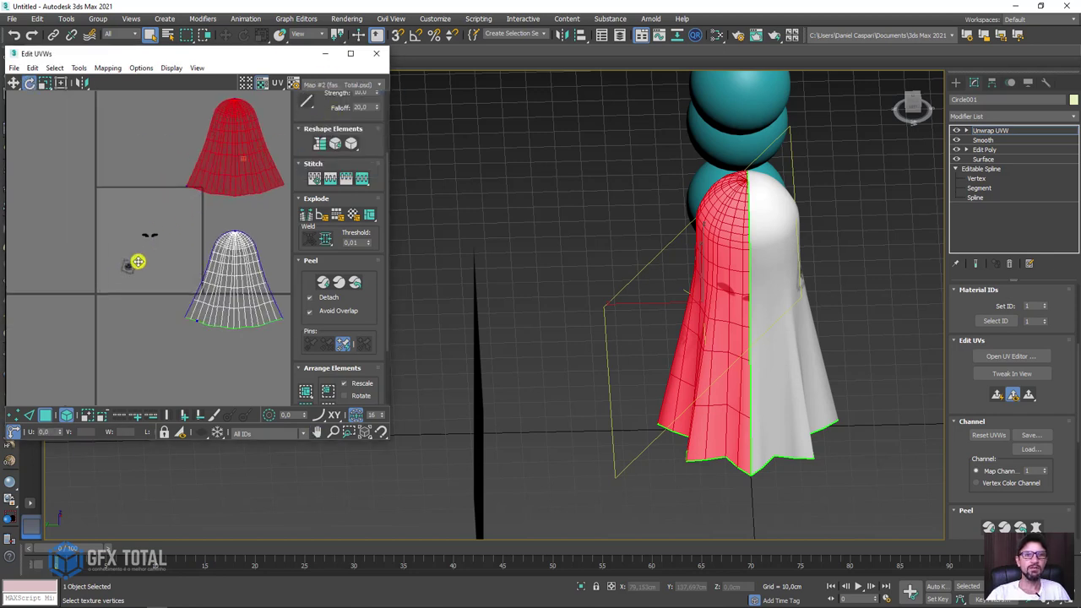
{"action": "scroll", "coordinate": [137, 258], "scroll_direction": "up", "scroll_amount": 2}
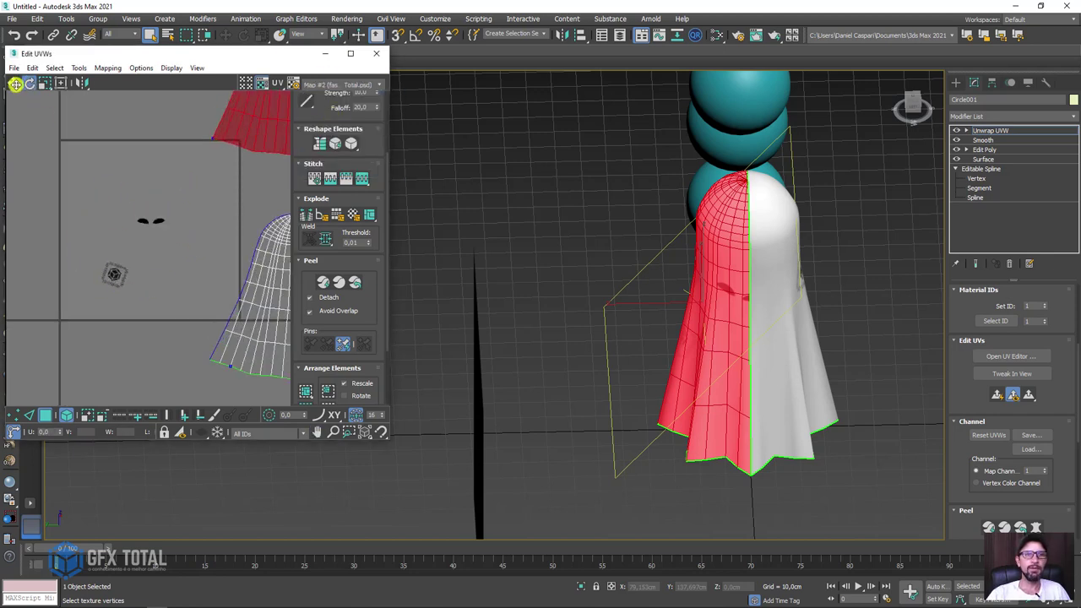
Move the ghost body's UV island so the texture's eye holes land on the ghost.
{"action": "middle_click_drag", "start_coordinate": [687, 296], "coordinate": [507, 291], "text": "alt"}
{"action": "middle_click_drag", "start_coordinate": [270, 273], "coordinate": [238, 280]}
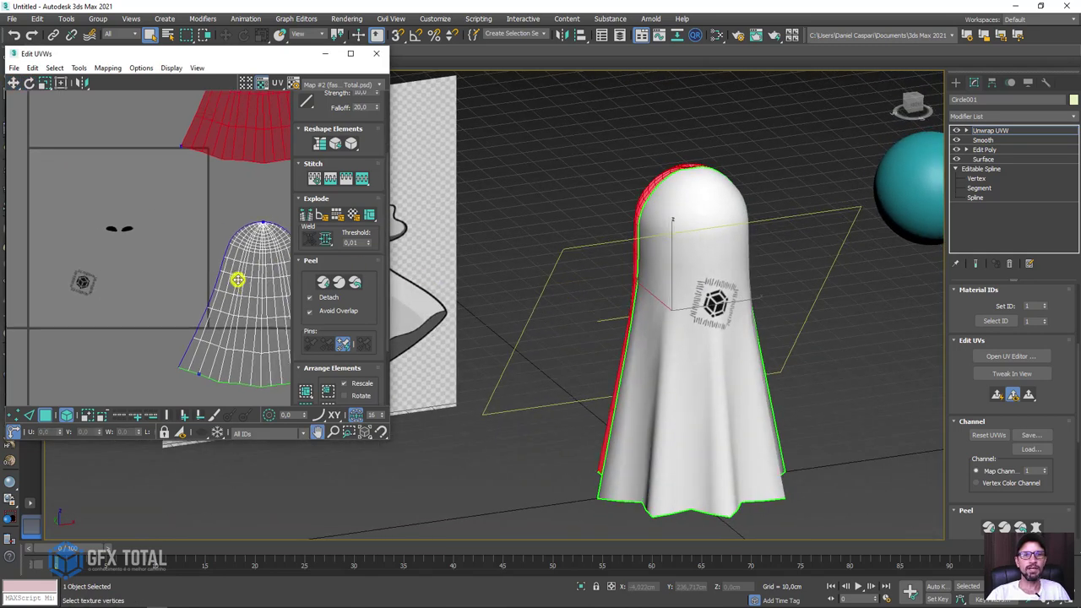
{"action": "left_click", "coordinate": [238, 280]}
{"action": "scroll", "coordinate": [649, 266], "scroll_direction": "up", "scroll_amount": 3}
{"action": "mouse_move", "coordinate": [258, 296]}
{"action": "left_mouse_down"}
{"action": "mouse_move", "coordinate": [200, 297]}
{"action": "mouse_move", "coordinate": [113, 270]}
{"action": "mouse_move", "coordinate": [116, 289]}
{"action": "left_mouse_up"}
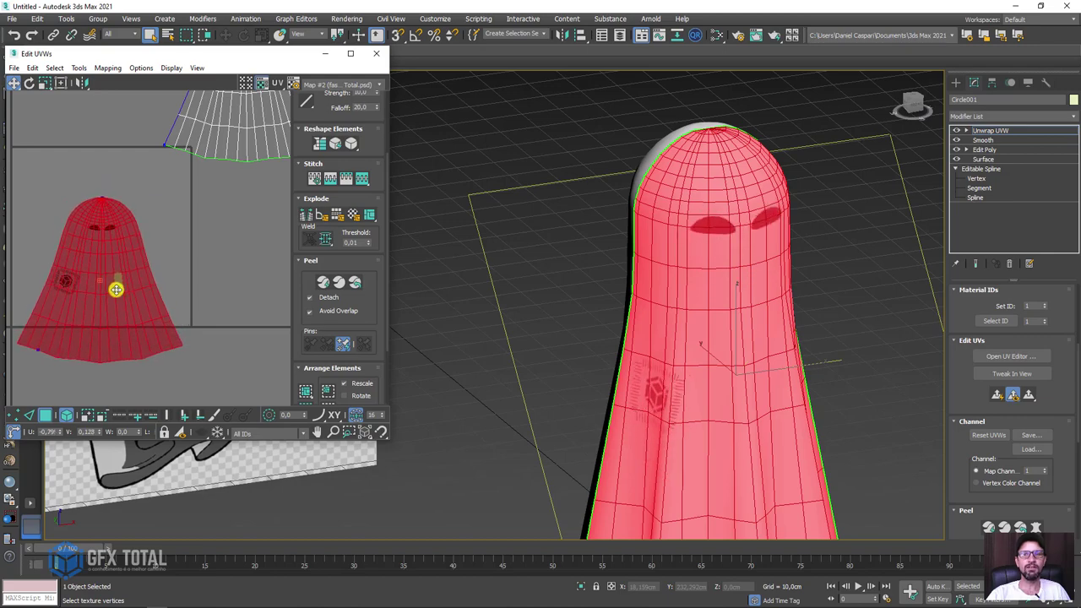
{"action": "mouse_move", "coordinate": [401, 303]}
{"action": "middle_mouse_down", "text": "alt"}
{"action": "mouse_move", "coordinate": [636, 320]}
{"action": "mouse_move", "coordinate": [563, 302]}
{"action": "middle_mouse_up", "text": "alt"}
{"action": "scroll", "coordinate": [562, 301], "scroll_direction": "down", "scroll_amount": 3}
{"action": "scroll", "coordinate": [181, 217], "scroll_direction": "down", "scroll_amount": 2}
{"action": "middle_click_drag", "start_coordinate": [180, 217], "coordinate": [186, 278]}
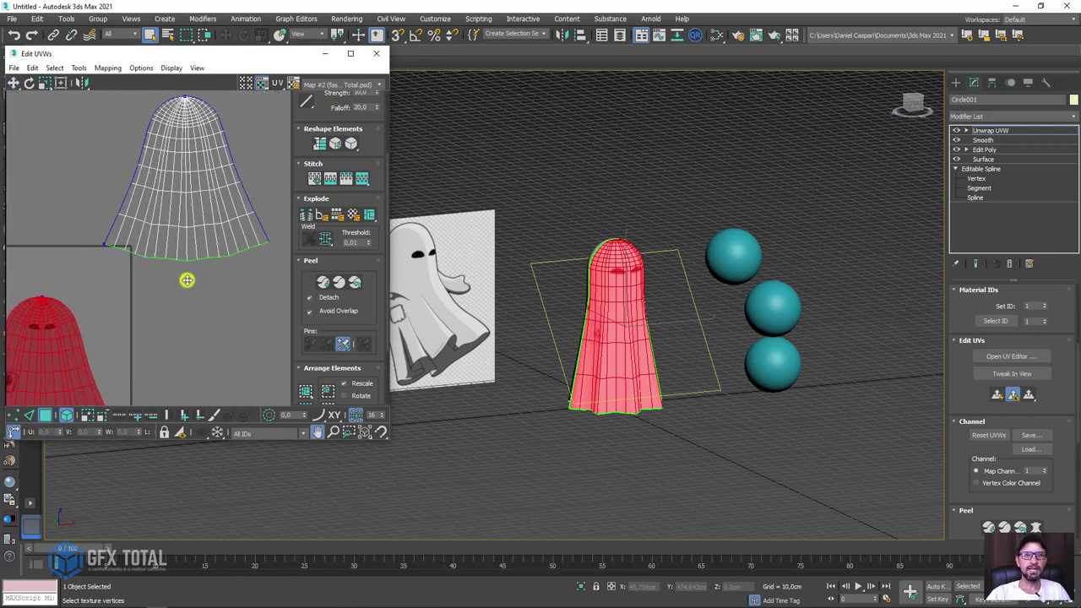
{"action": "scroll", "coordinate": [204, 213], "scroll_direction": "down", "scroll_amount": 2}
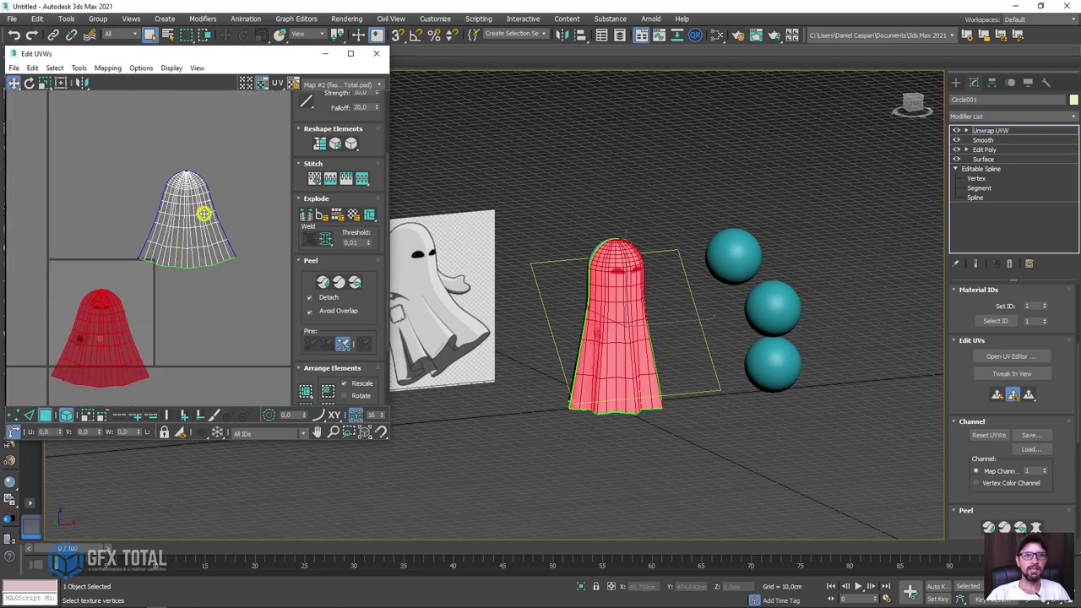
Turn on background texture tiling and move the upper UV island to place the logo patch.
{"action": "left_click", "coordinate": [294, 83]}
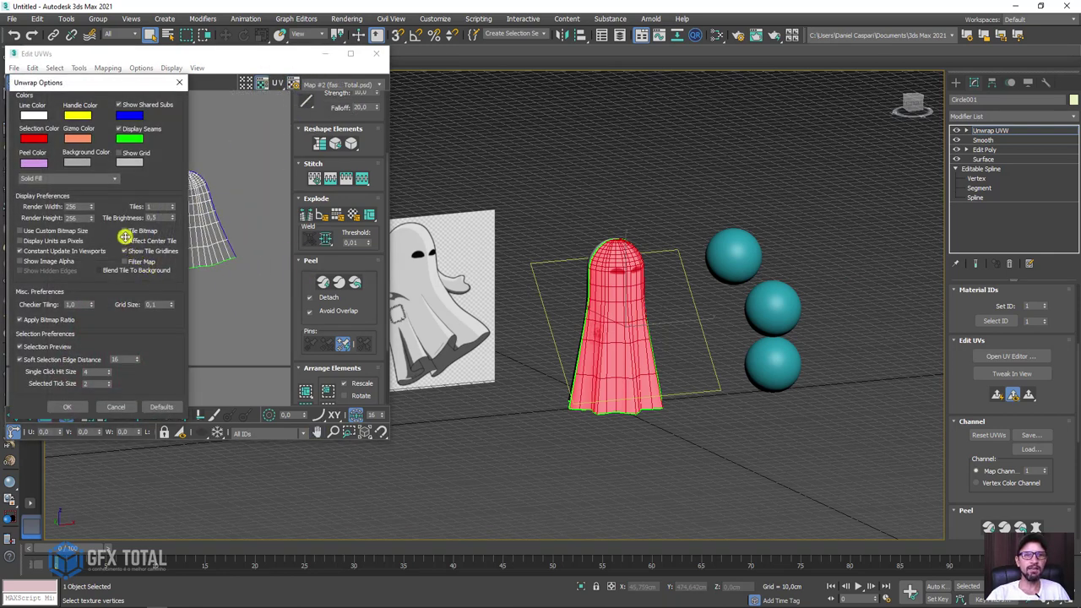
{"action": "left_click", "coordinate": [67, 406]}
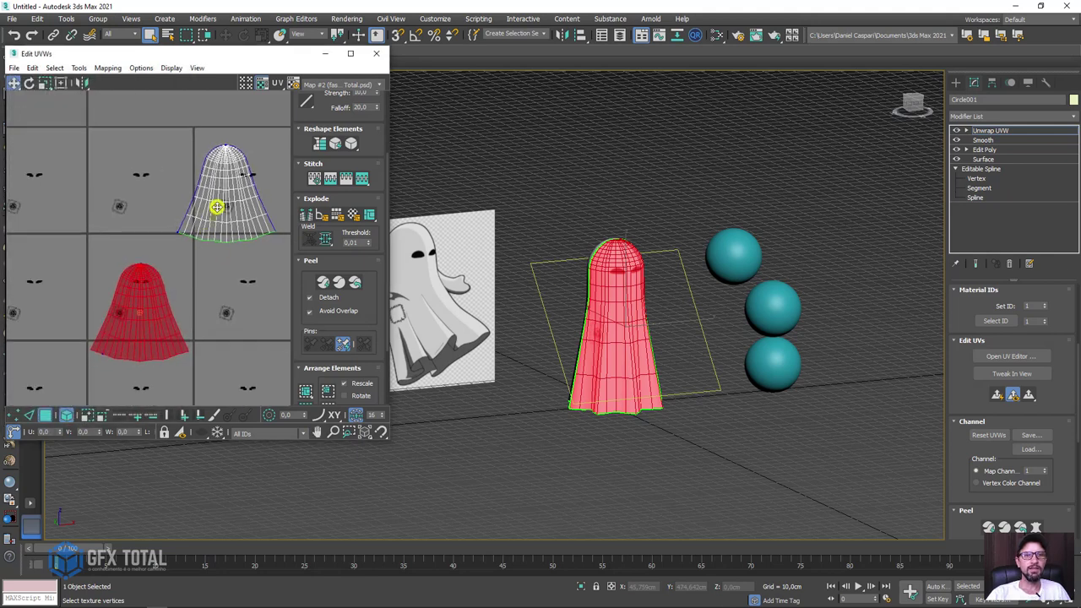
{"action": "left_click", "coordinate": [208, 236]}
{"action": "mouse_move", "coordinate": [208, 236]}
{"action": "left_mouse_down"}
{"action": "mouse_move", "coordinate": [192, 228]}
{"action": "mouse_move", "coordinate": [205, 222]}
{"action": "left_mouse_up"}
{"action": "middle_click_drag", "start_coordinate": [547, 328], "coordinate": [724, 374], "text": "alt"}
{"action": "scroll", "coordinate": [698, 330], "scroll_direction": "up", "scroll_amount": 3}
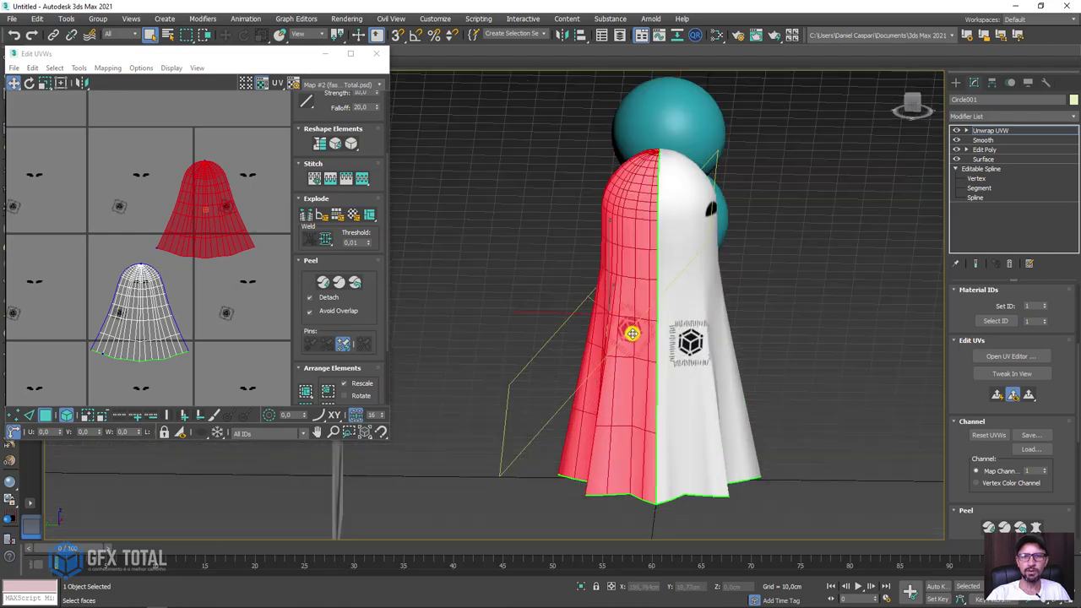
{"action": "scroll", "coordinate": [638, 362], "scroll_direction": "up", "scroll_amount": 2}
{"action": "middle_click_drag", "start_coordinate": [638, 361], "coordinate": [745, 377], "text": "alt"}
{"action": "mouse_move", "coordinate": [197, 241]}
{"action": "left_mouse_down"}
{"action": "mouse_move", "coordinate": [227, 234]}
{"action": "mouse_move", "coordinate": [207, 244]}
{"action": "left_mouse_up"}
Rotate the UV island to a steep tilt and nudge it to fine-tune the patch.
{"action": "left_click", "coordinate": [31, 82]}
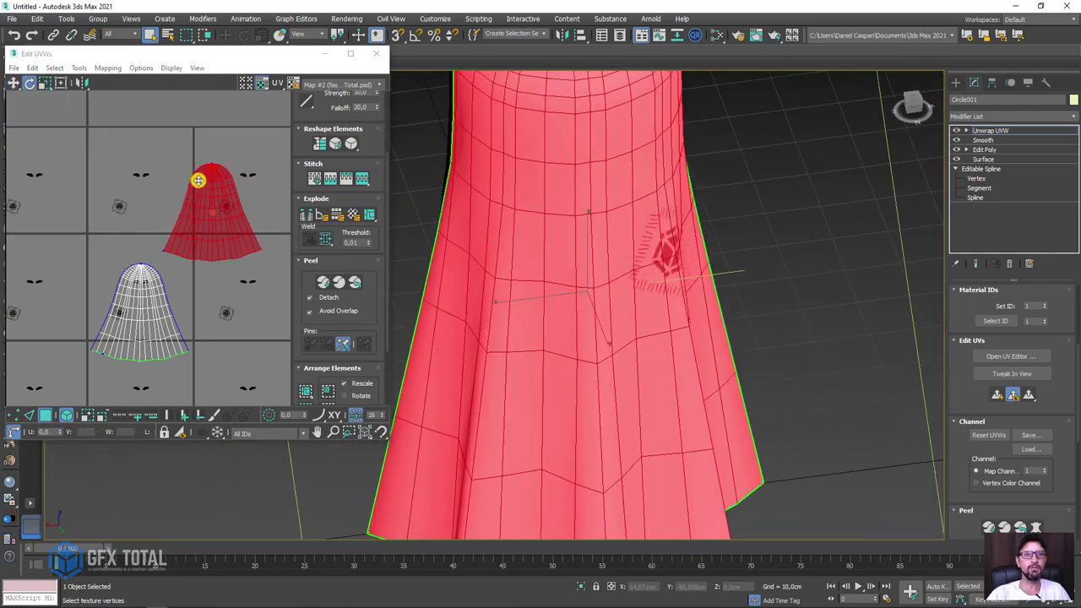
{"action": "mouse_move", "coordinate": [198, 181]}
{"action": "left_mouse_down"}
{"action": "mouse_move", "coordinate": [163, 220]}
{"action": "mouse_move", "coordinate": [181, 193]}
{"action": "left_mouse_up"}
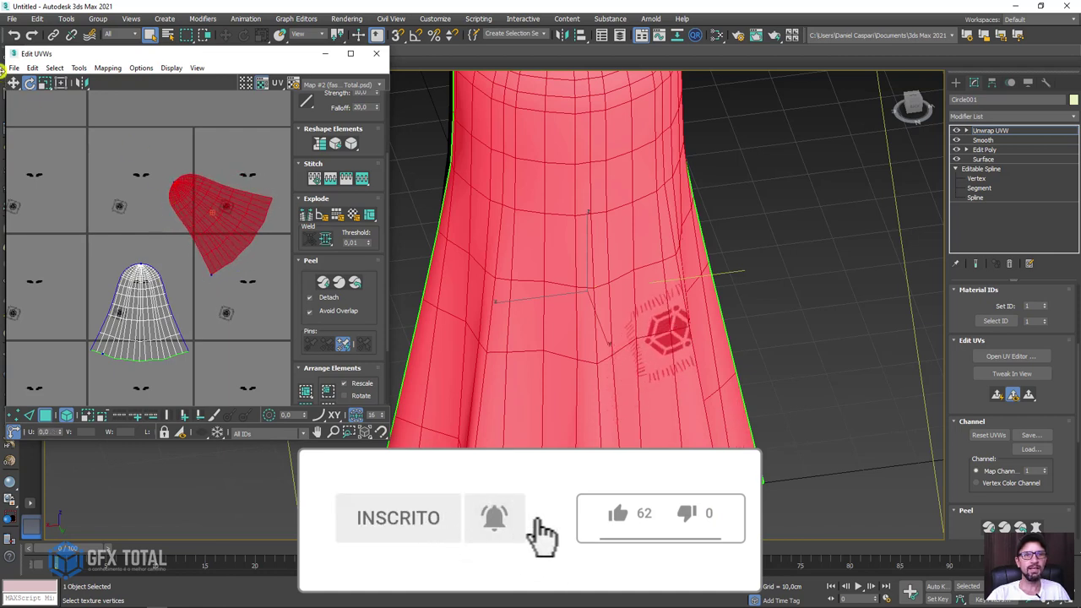
{"action": "left_click", "coordinate": [14, 82]}
{"action": "left_click_drag", "start_coordinate": [219, 212], "coordinate": [218, 206]}
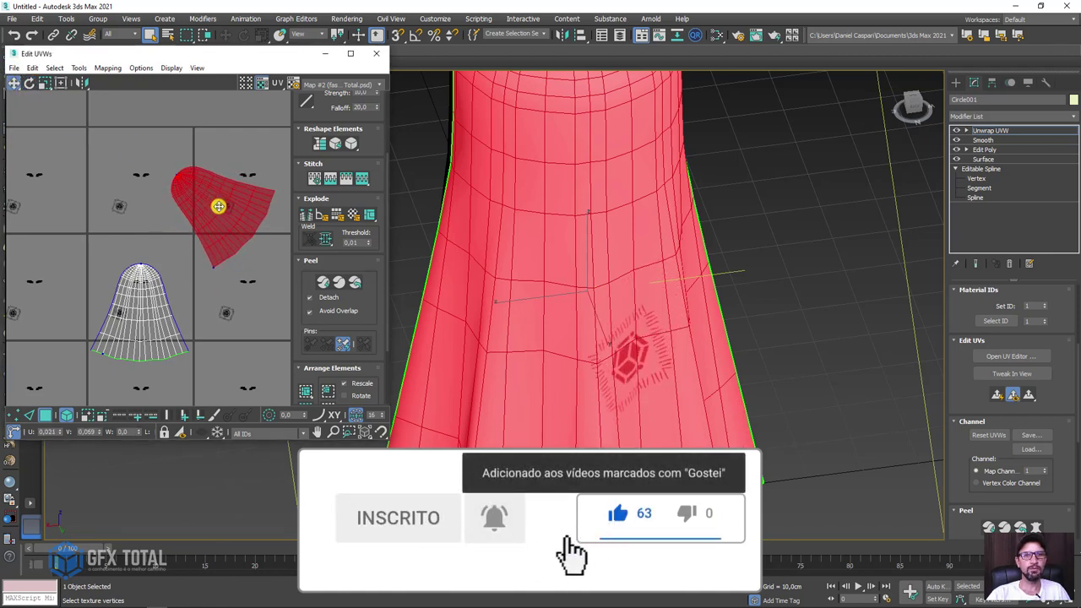
{"action": "middle_click_drag", "start_coordinate": [724, 333], "coordinate": [556, 338], "text": "alt"}
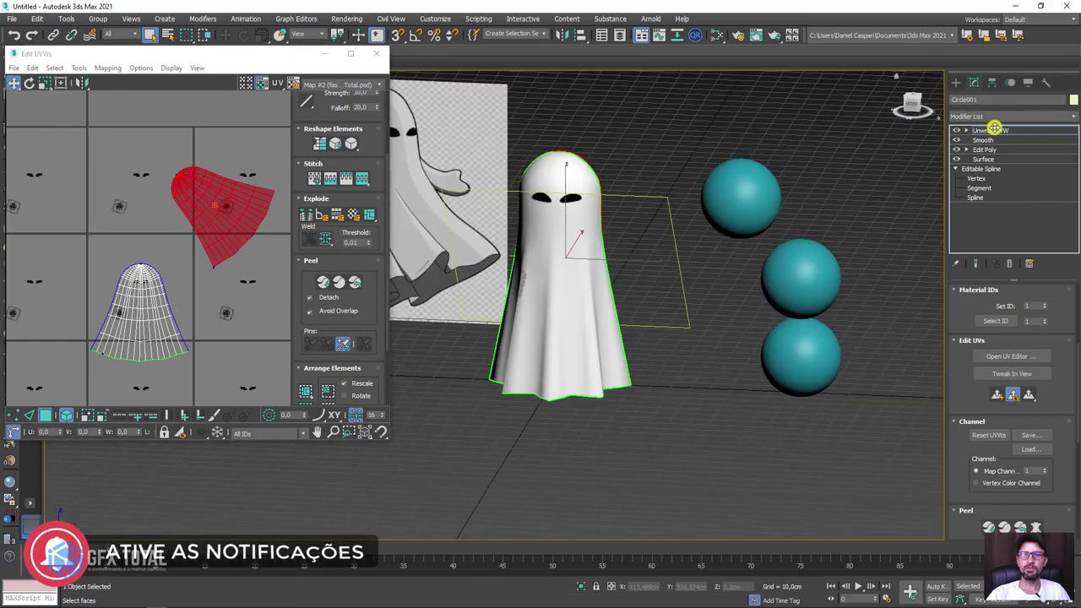
Exit UV face editing and add an Edit Poly modifier on top of the ghost's stack.
{"action": "left_click", "coordinate": [995, 130]}
{"action": "left_click", "coordinate": [1013, 116]}
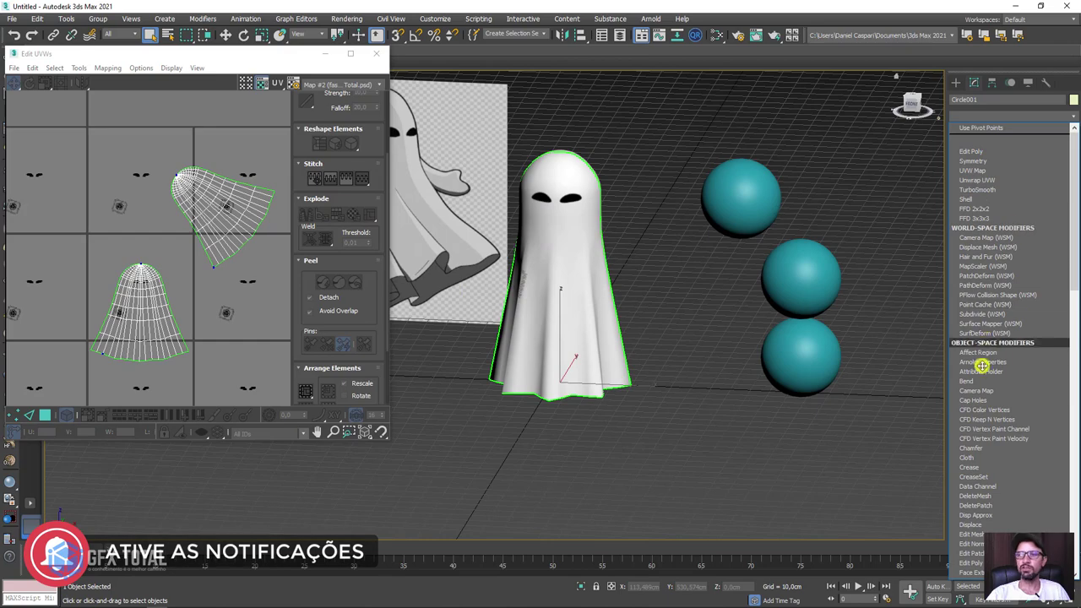
{"action": "left_click", "coordinate": [977, 562]}
{"action": "mouse_move", "coordinate": [539, 268]}
{"action": "middle_mouse_down", "text": "alt"}
{"action": "mouse_move", "coordinate": [642, 251]}
{"action": "mouse_move", "coordinate": [541, 241]}
{"action": "mouse_move", "coordinate": [647, 299]}
{"action": "mouse_move", "coordinate": [798, 293]}
{"action": "mouse_move", "coordinate": [524, 271]}
{"action": "mouse_move", "coordinate": [475, 212]}
{"action": "middle_mouse_up", "text": "alt"}
{"action": "scroll", "coordinate": [290, 203], "scroll_direction": "up", "scroll_amount": 5}
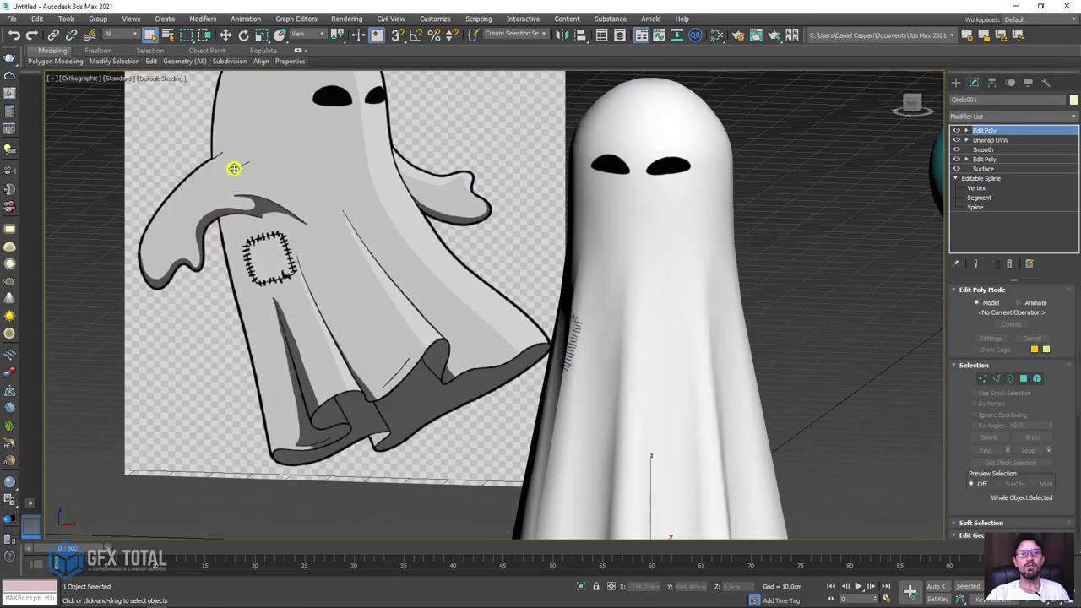
{"action": "scroll", "coordinate": [652, 200], "scroll_direction": "down", "scroll_amount": 2}
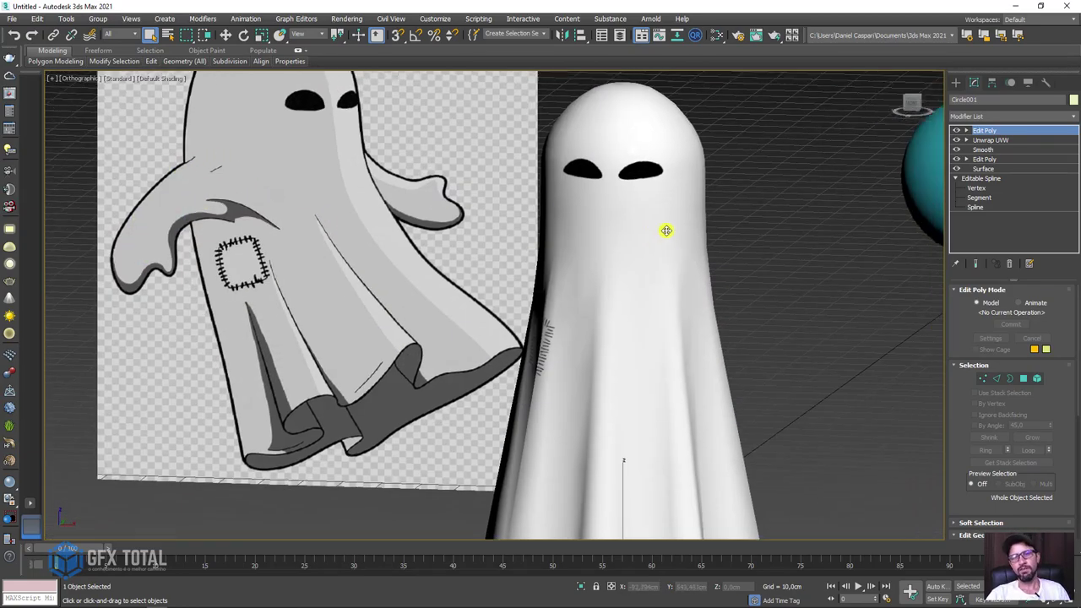
{"action": "scroll", "coordinate": [663, 229], "scroll_direction": "down", "scroll_amount": 4}
{"action": "middle_click_drag", "start_coordinate": [590, 246], "coordinate": [575, 247]}
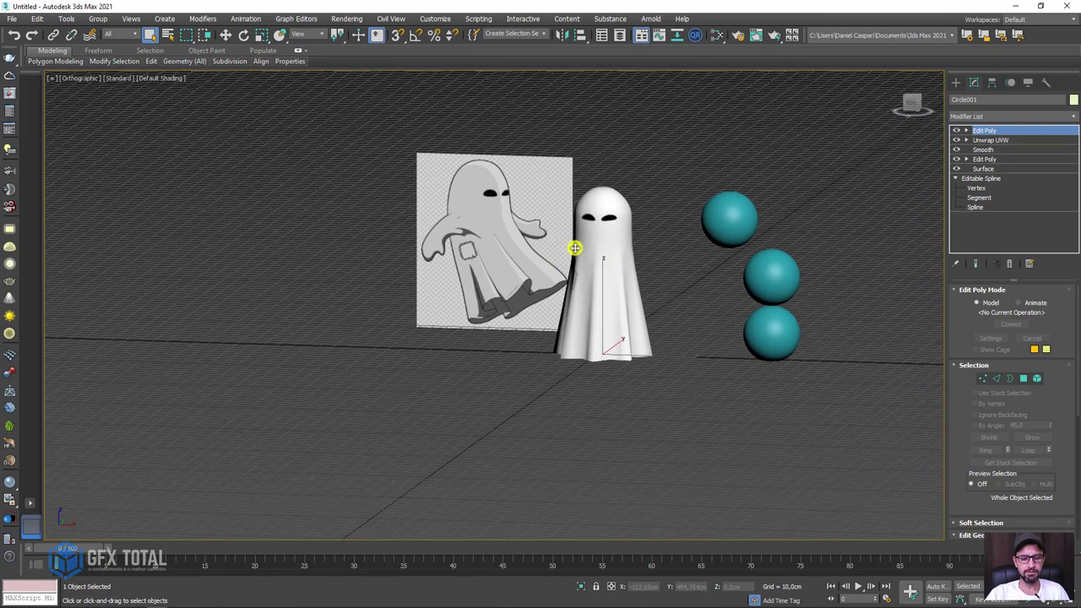
Switch to Front view and bring up the Create panel's standard primitives.
{"action": "key", "text": "f"}
{"action": "middle_click_drag", "start_coordinate": [651, 208], "coordinate": [554, 343]}
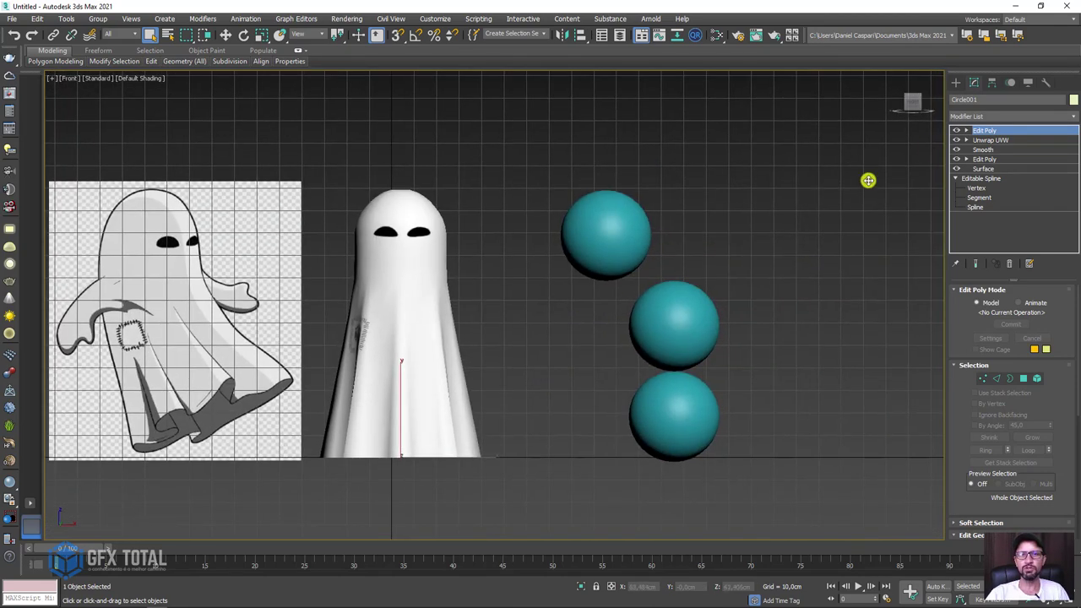
{"action": "left_click", "coordinate": [955, 82]}
{"action": "middle_click_drag", "start_coordinate": [915, 176], "coordinate": [726, 177]}
Draw a flat pink box, Box001, beside the ghost's head in the Front view.
{"action": "left_click", "coordinate": [989, 149]}
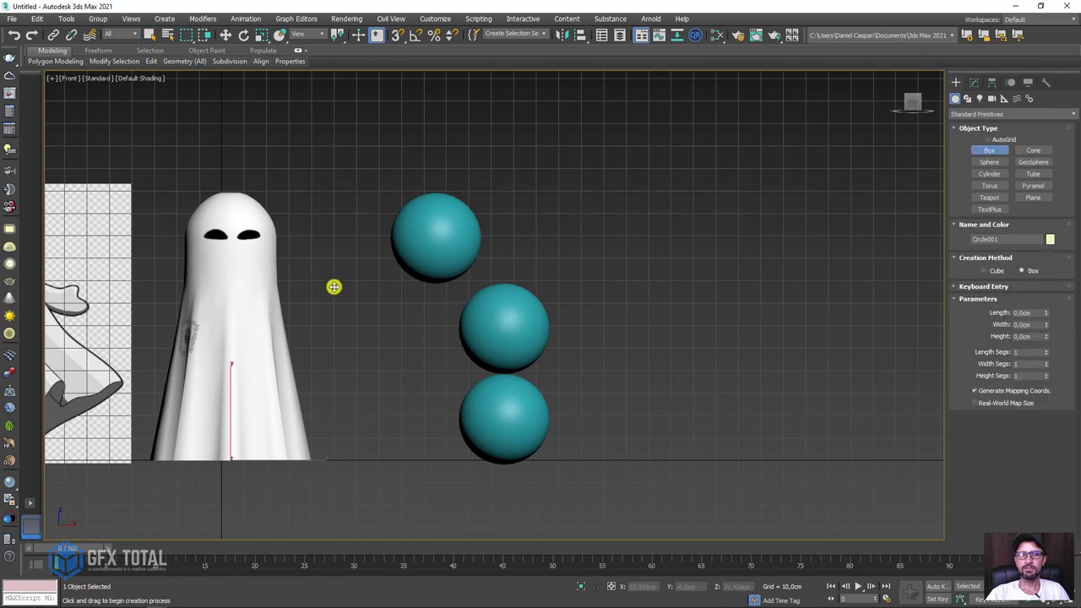
{"action": "scroll", "coordinate": [316, 283], "scroll_direction": "up", "scroll_amount": 4}
{"action": "left_click_drag", "start_coordinate": [264, 280], "coordinate": [441, 327]}
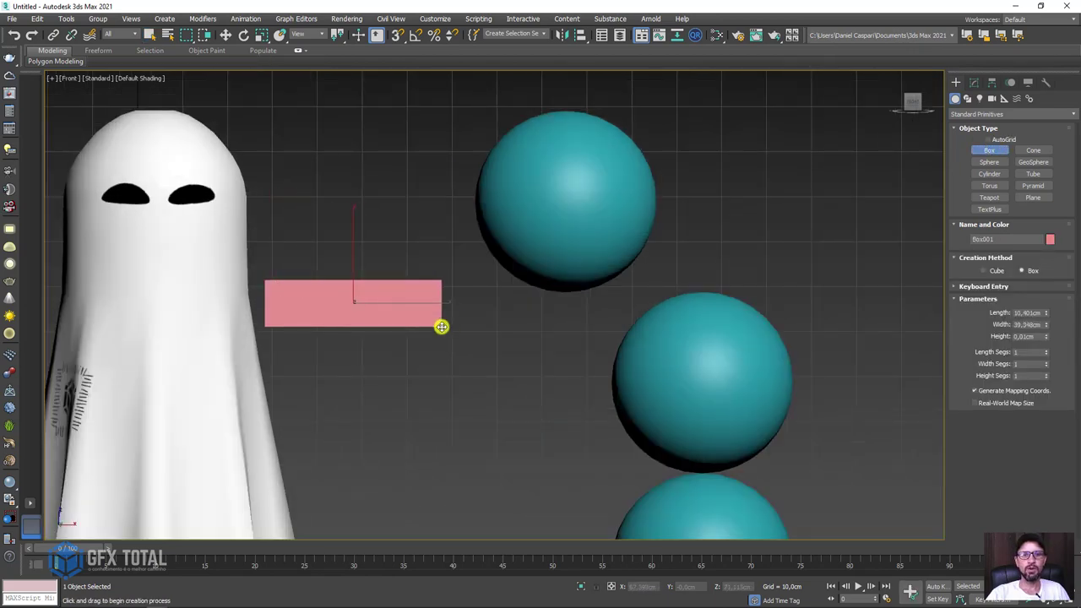
{"action": "left_click", "coordinate": [422, 293]}
{"action": "right_click", "coordinate": [422, 293]}
{"action": "scroll", "coordinate": [507, 321], "scroll_direction": "down", "scroll_amount": 5}
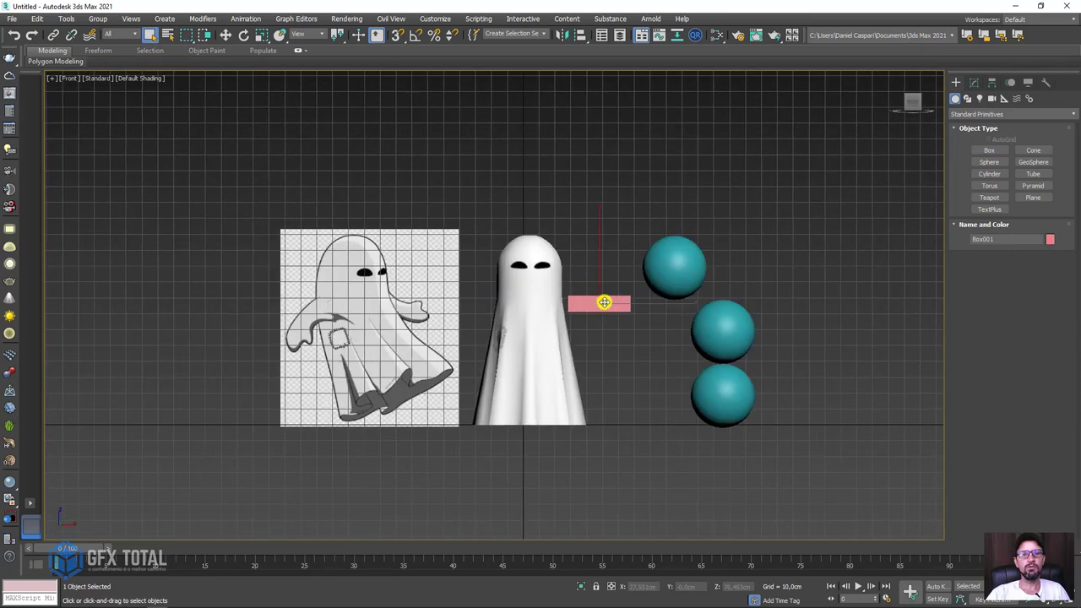
{"action": "scroll", "coordinate": [355, 288], "scroll_direction": "up", "scroll_amount": 4}
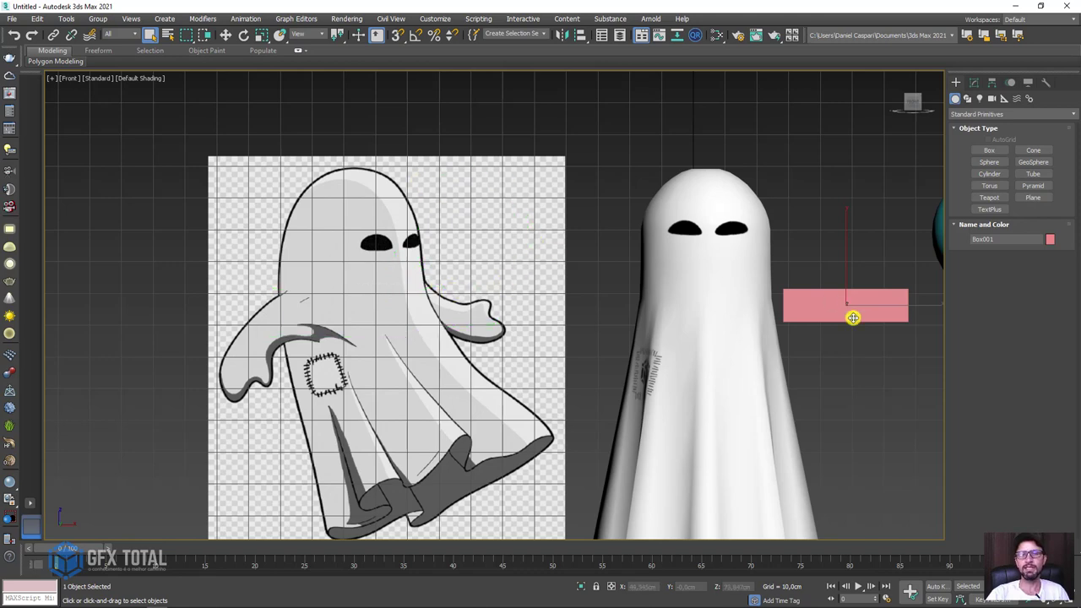
{"action": "scroll", "coordinate": [852, 315], "scroll_direction": "down", "scroll_amount": 3}
{"action": "middle_click_drag", "start_coordinate": [887, 265], "coordinate": [781, 269]}
Move the top teal sphere onto the drawing's head, fit the box to the arm, and show Edged Faces in Perspective.
{"action": "key", "text": "w"}
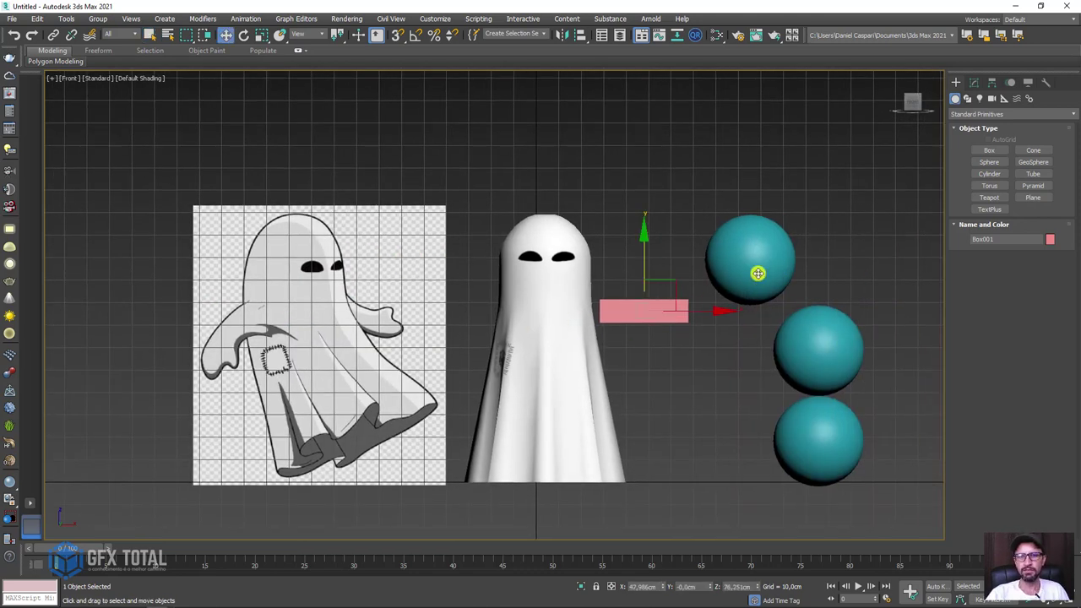
{"action": "left_click", "coordinate": [755, 272]}
{"action": "left_click_drag", "start_coordinate": [765, 261], "coordinate": [308, 259]}
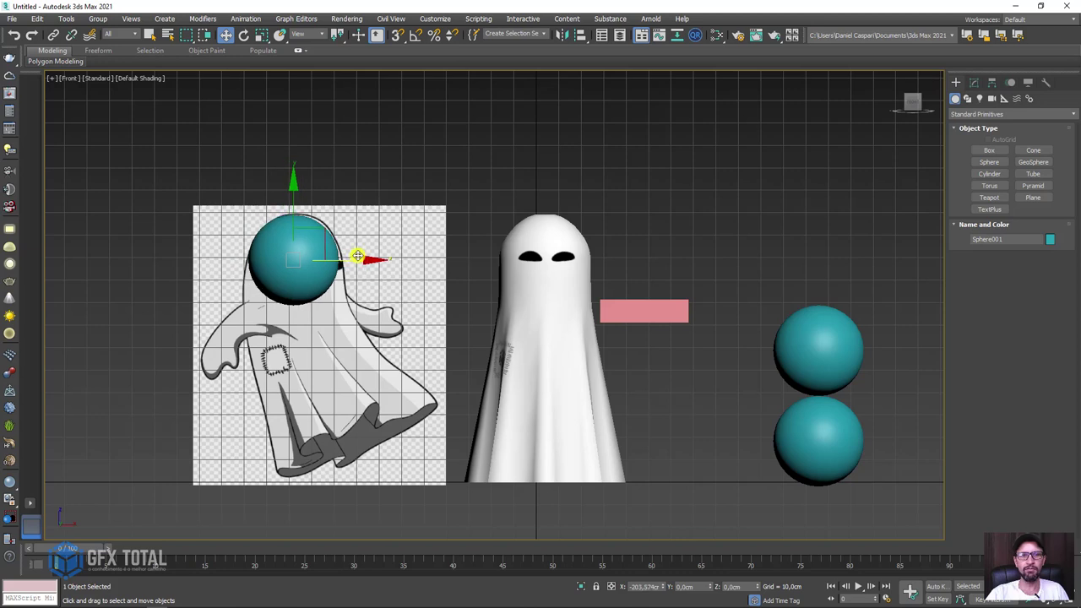
{"action": "left_click", "coordinate": [634, 309]}
{"action": "mouse_move", "coordinate": [714, 311]}
{"action": "left_mouse_down"}
{"action": "mouse_move", "coordinate": [349, 309]}
{"action": "mouse_move", "coordinate": [695, 313]}
{"action": "left_mouse_up"}
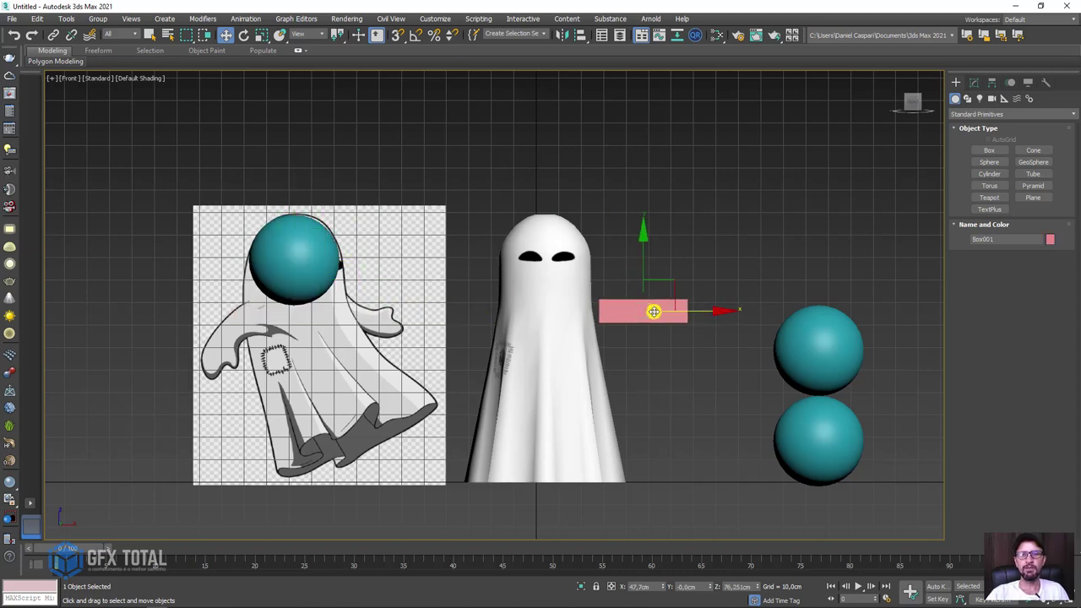
{"action": "scroll", "coordinate": [697, 323], "scroll_direction": "up", "scroll_amount": 3}
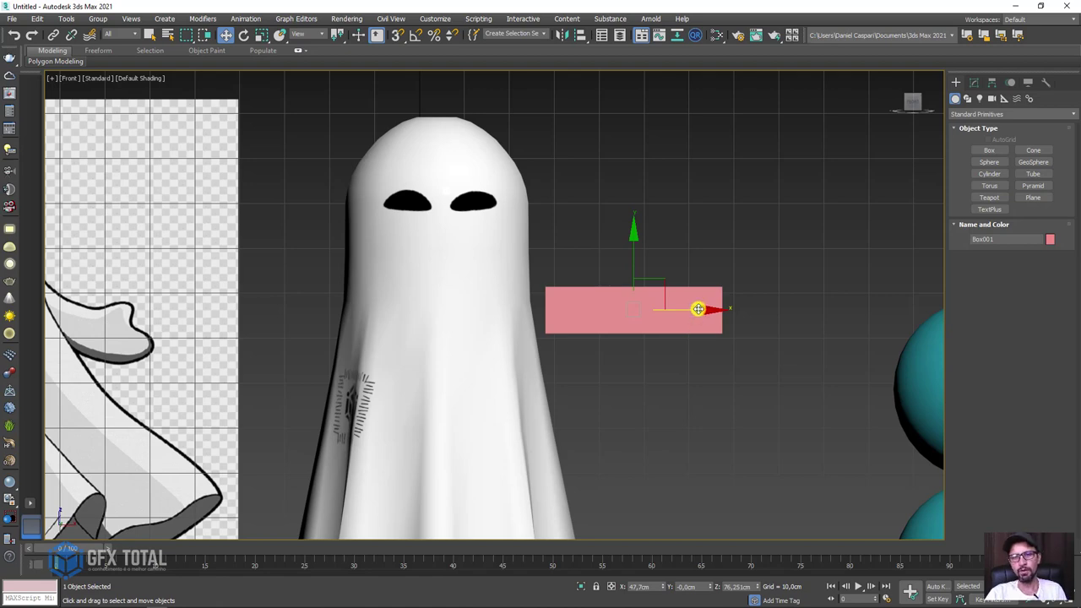
{"action": "key", "text": "p"}
{"action": "mouse_move", "coordinate": [735, 314]}
{"action": "middle_mouse_down", "text": "alt"}
{"action": "mouse_move", "coordinate": [777, 333]}
{"action": "mouse_move", "coordinate": [725, 348]}
{"action": "mouse_move", "coordinate": [552, 310]}
{"action": "middle_mouse_up", "text": "alt"}
{"action": "key", "text": "F4"}
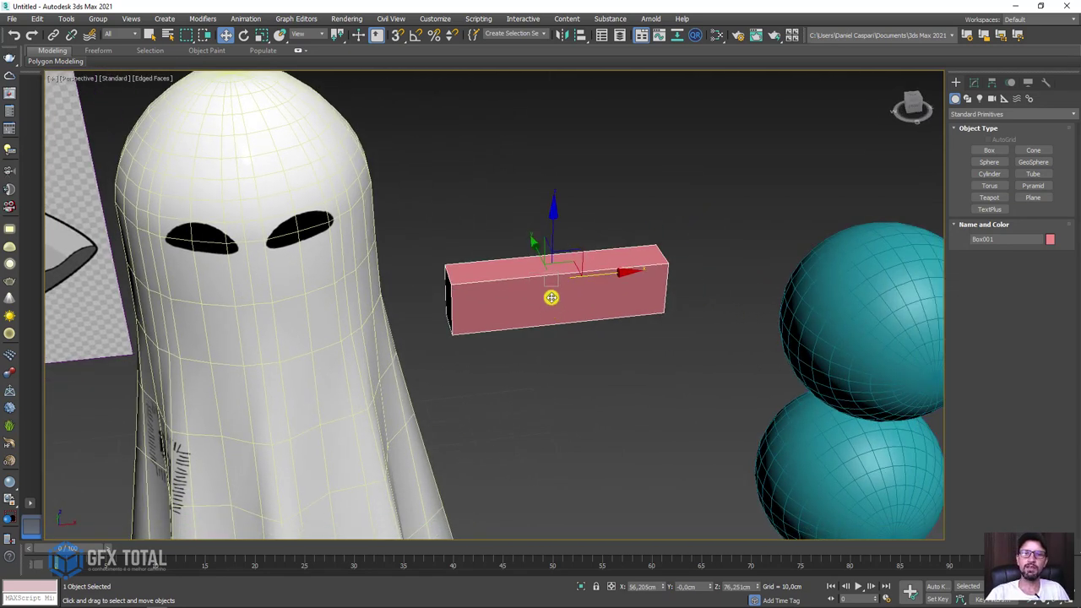
Convert the pink box to an Editable Poly and frame it with the ghost.
{"action": "right_click", "coordinate": [549, 287]}
{"action": "mouse_move", "coordinate": [575, 408]}
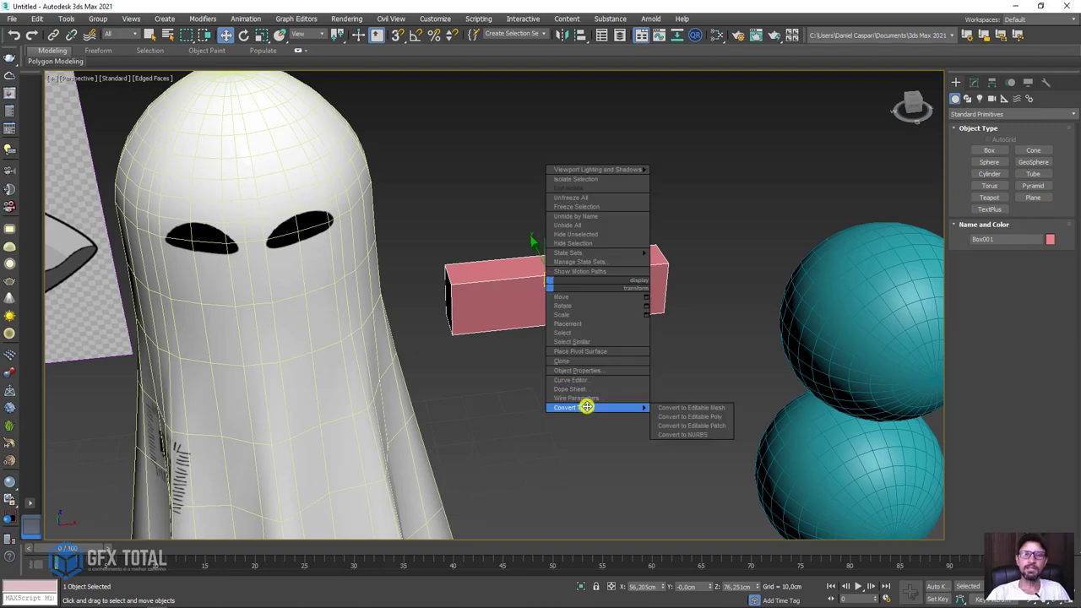
{"action": "left_click", "coordinate": [673, 416]}
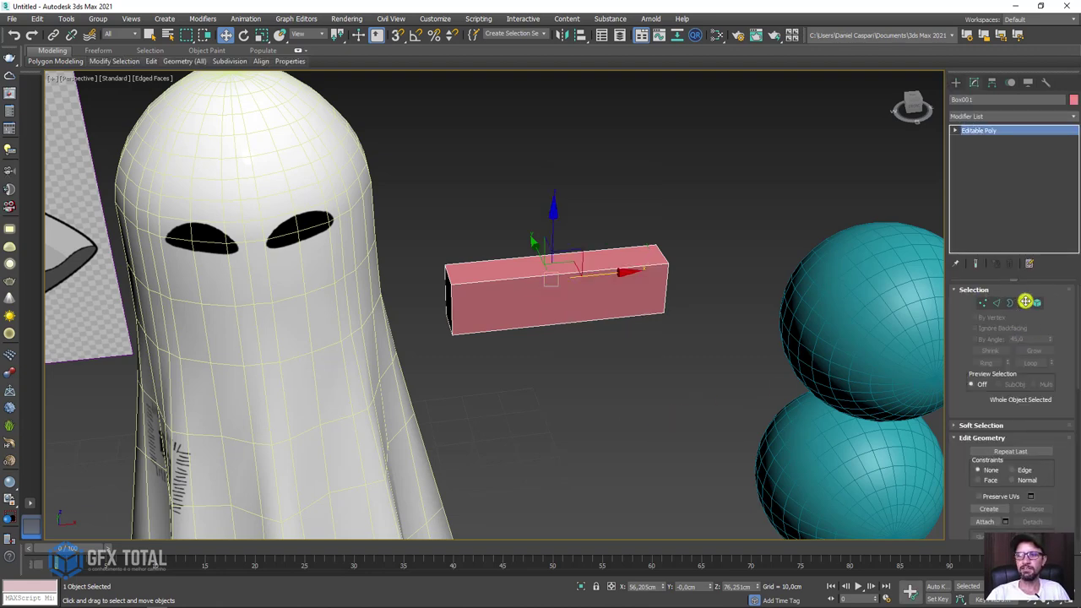
{"action": "left_click", "coordinate": [1025, 302]}
{"action": "middle_click_drag", "start_coordinate": [499, 340], "coordinate": [516, 332], "text": "alt"}
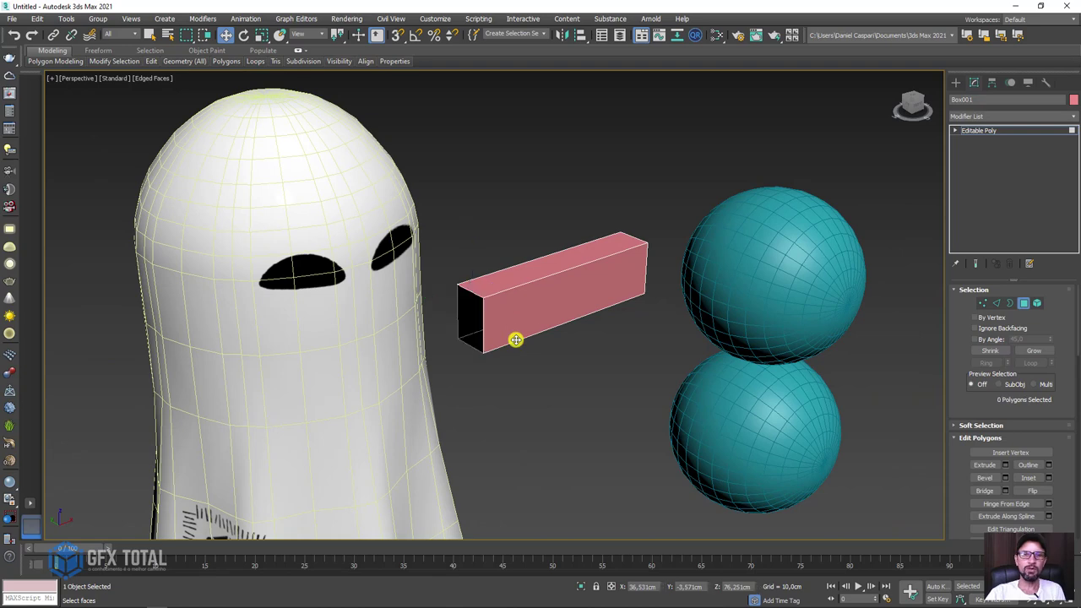
{"action": "key", "text": "shift+z"}
{"action": "key", "text": "shift+z"}
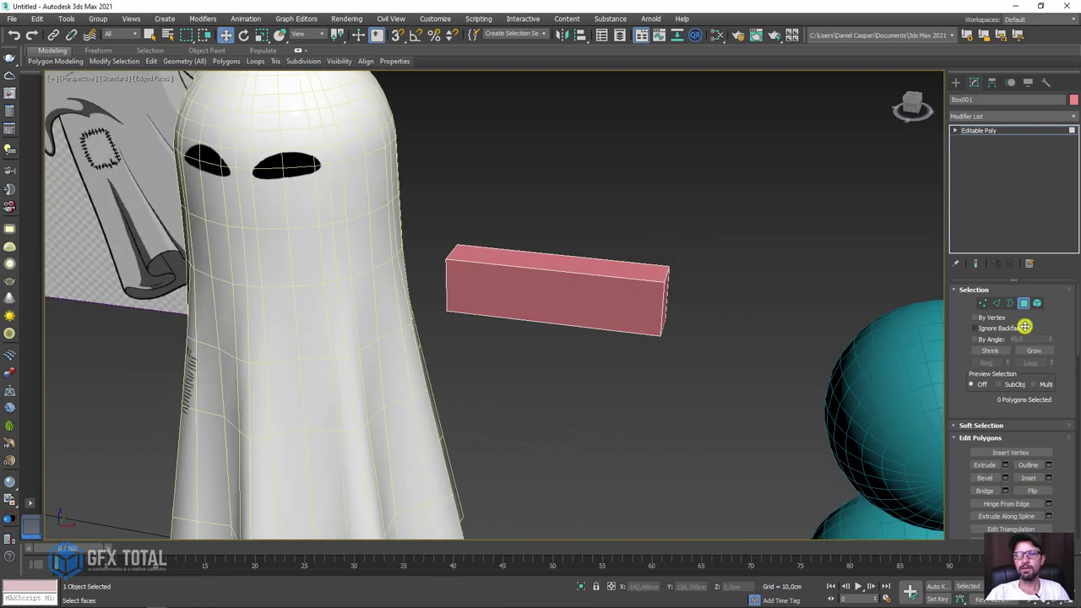
Connect a new edge loop around the box's four lengthwise edges and slide it toward the right end.
{"action": "left_click", "coordinate": [996, 303]}
{"action": "double_click", "coordinate": [566, 256]}
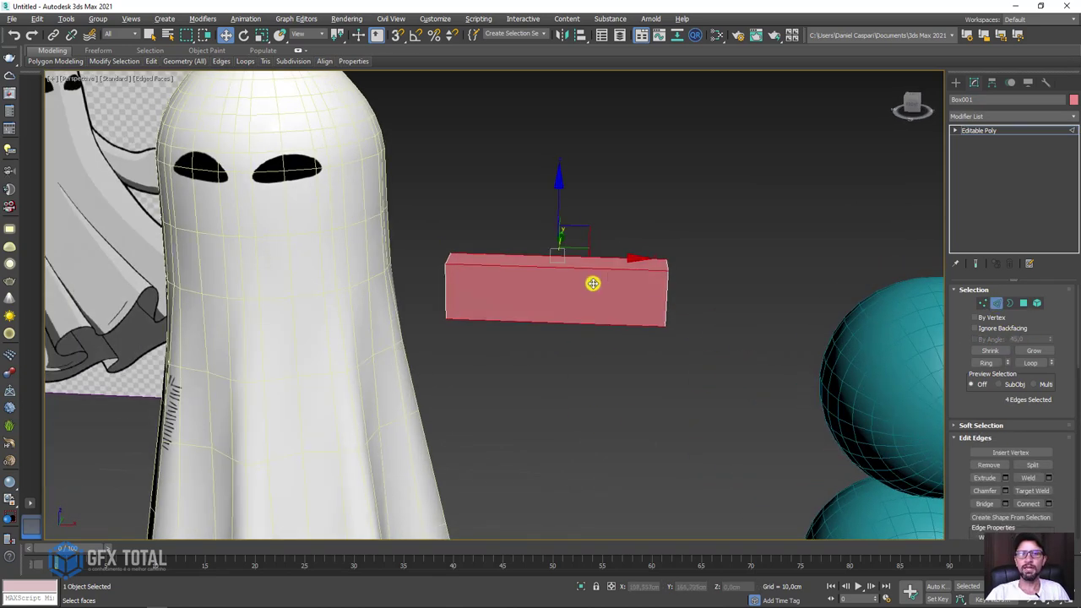
{"action": "scroll", "coordinate": [980, 372], "scroll_direction": "down", "scroll_amount": 4}
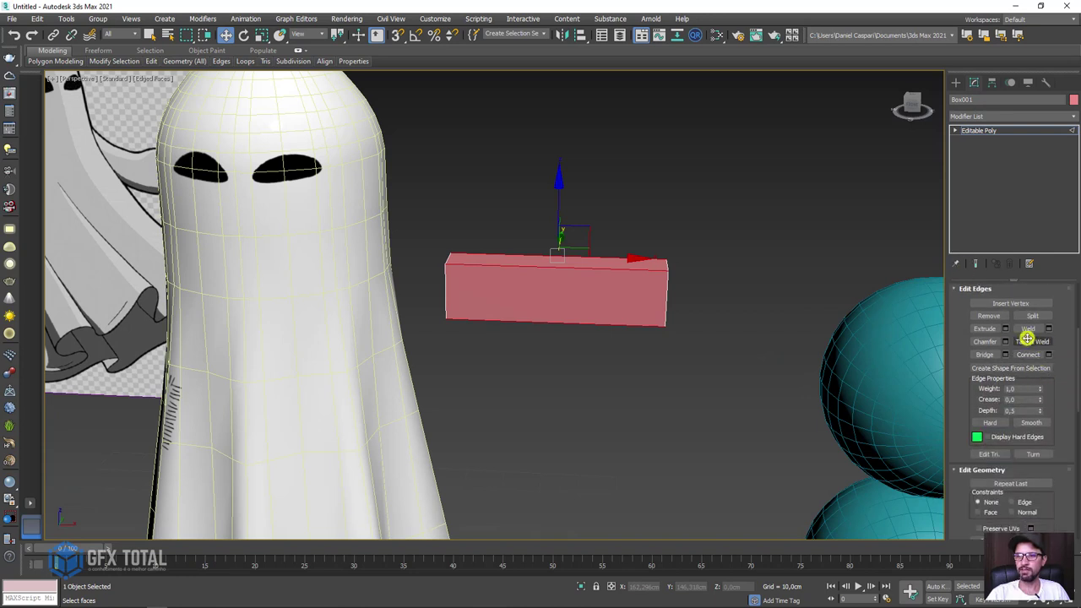
{"action": "left_click", "coordinate": [1029, 354]}
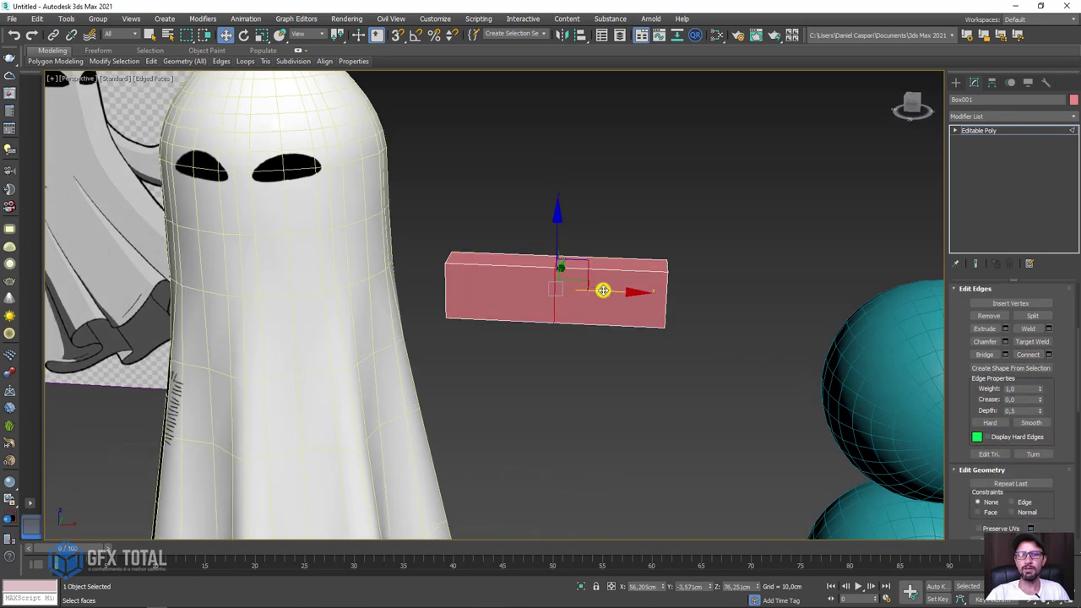
{"action": "left_click_drag", "start_coordinate": [647, 294], "coordinate": [597, 283]}
Chamfer the new edge loop into two loops without a middle connecting edge.
{"action": "left_click", "coordinate": [988, 344]}
{"action": "key", "text": "z"}
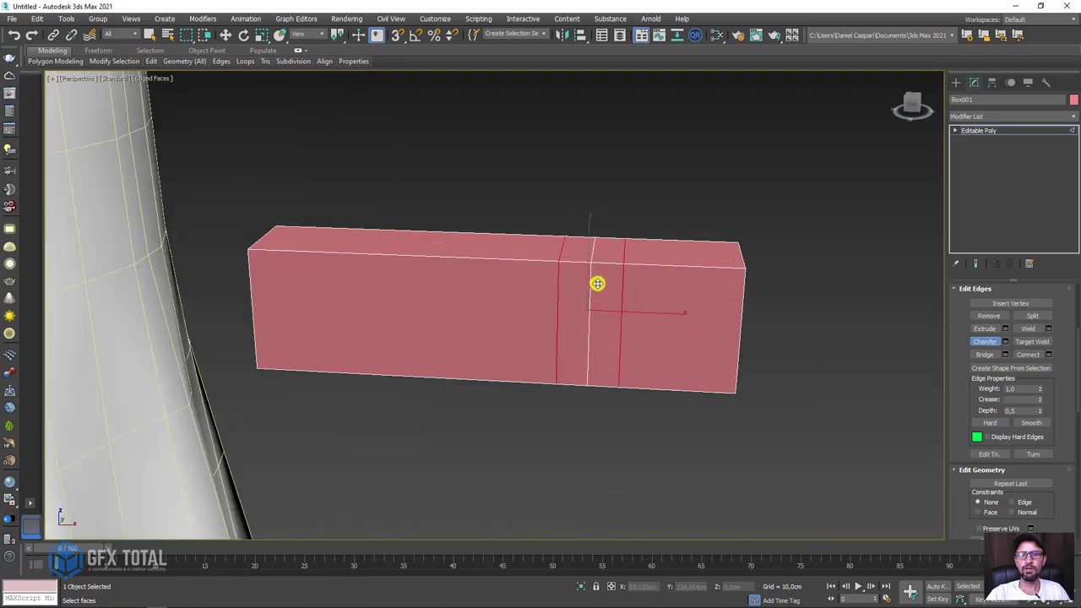
{"action": "key", "text": "ctrl+z"}
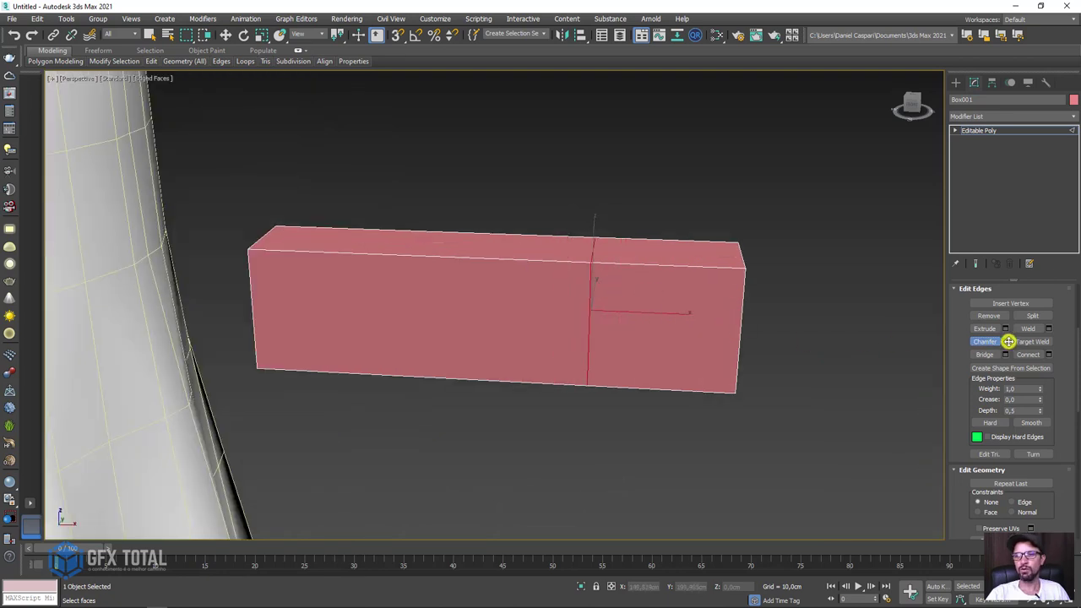
{"action": "key", "text": "ctrl+shift+c"}
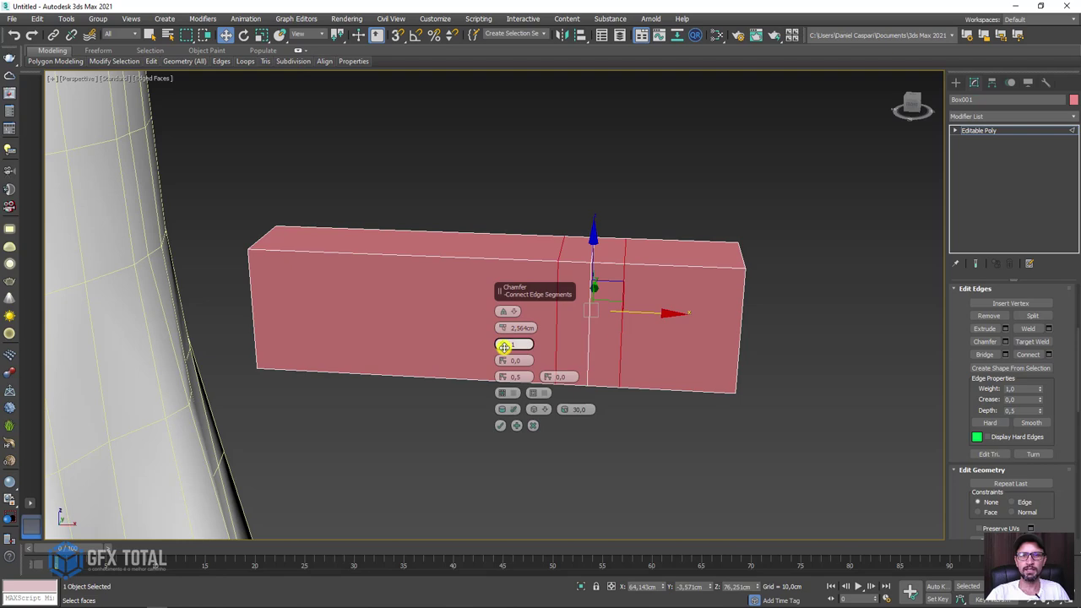
{"action": "left_click_drag", "start_coordinate": [503, 347], "coordinate": [503, 388]}
{"action": "left_click", "coordinate": [501, 424]}
{"action": "mouse_move", "coordinate": [639, 350]}
{"action": "middle_mouse_down", "text": "alt"}
{"action": "mouse_move", "coordinate": [586, 354]}
{"action": "mouse_move", "coordinate": [879, 197]}
{"action": "middle_mouse_up", "text": "alt"}
Extrude the top face between the two loops upward into a thumb block.
{"action": "left_click", "coordinate": [955, 130]}
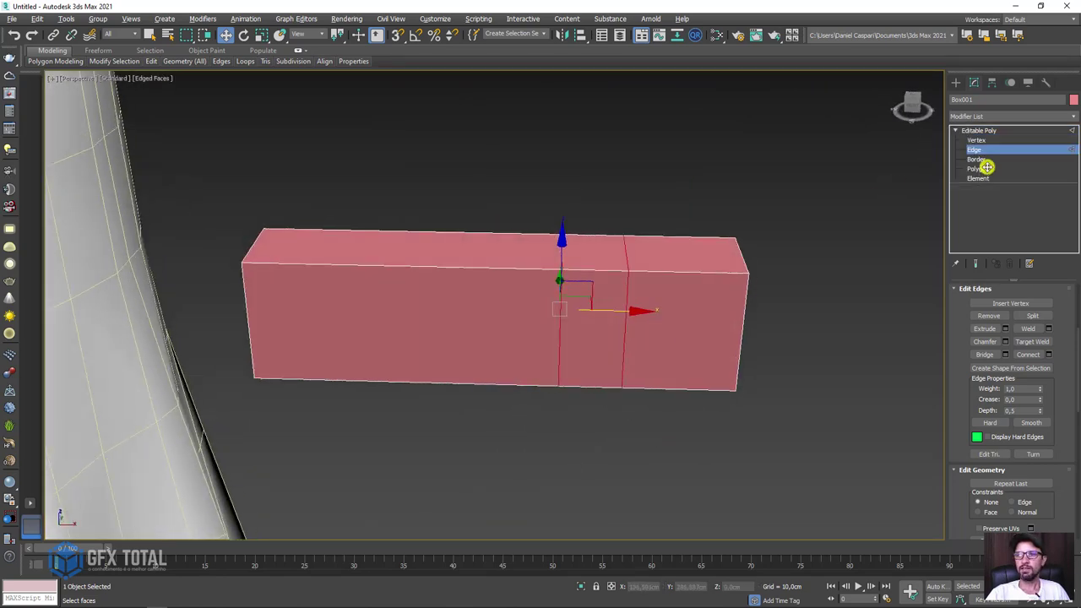
{"action": "left_click", "coordinate": [982, 168]}
{"action": "left_click", "coordinate": [584, 258]}
{"action": "left_click", "coordinate": [984, 316]}
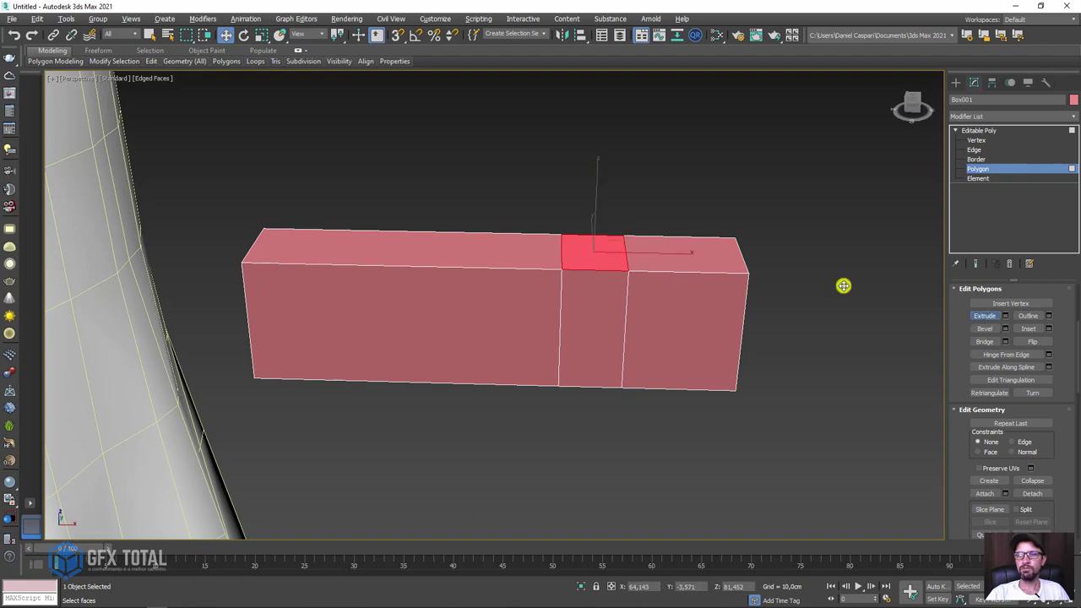
{"action": "left_click_drag", "start_coordinate": [594, 262], "coordinate": [600, 225]}
{"action": "key", "text": "w"}
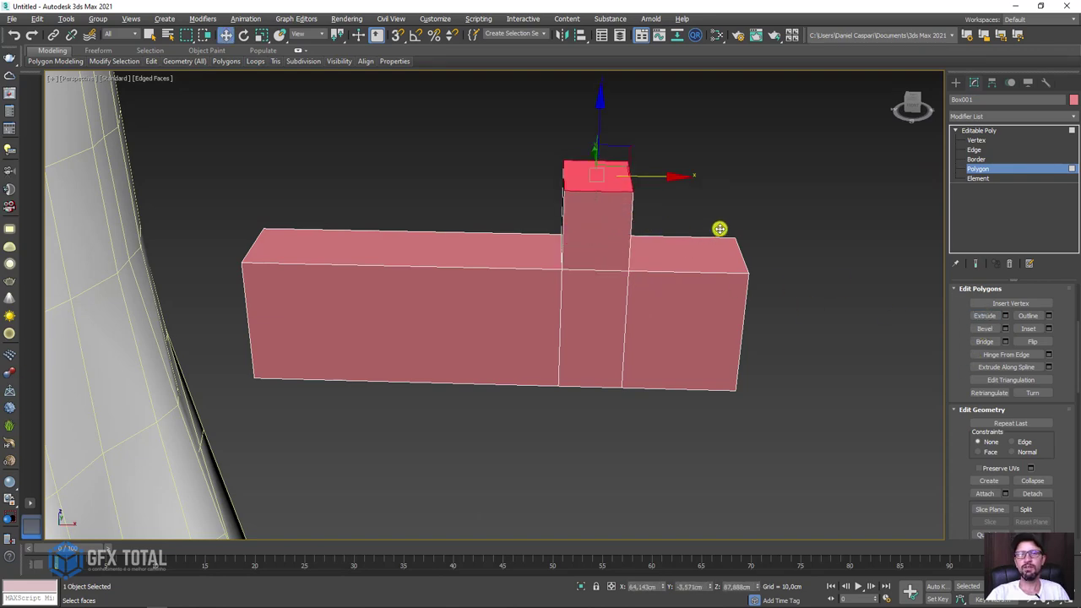
{"action": "mouse_move", "coordinate": [717, 228]}
{"action": "middle_mouse_down", "text": "alt"}
{"action": "mouse_move", "coordinate": [678, 246]}
{"action": "mouse_move", "coordinate": [735, 232]}
{"action": "middle_mouse_up", "text": "alt"}
{"action": "scroll", "coordinate": [736, 231], "scroll_direction": "up", "scroll_amount": 2}
Return to the whole Box001 object and scroll the Modifier List for a smoothing modifier.
{"action": "left_click", "coordinate": [1047, 131]}
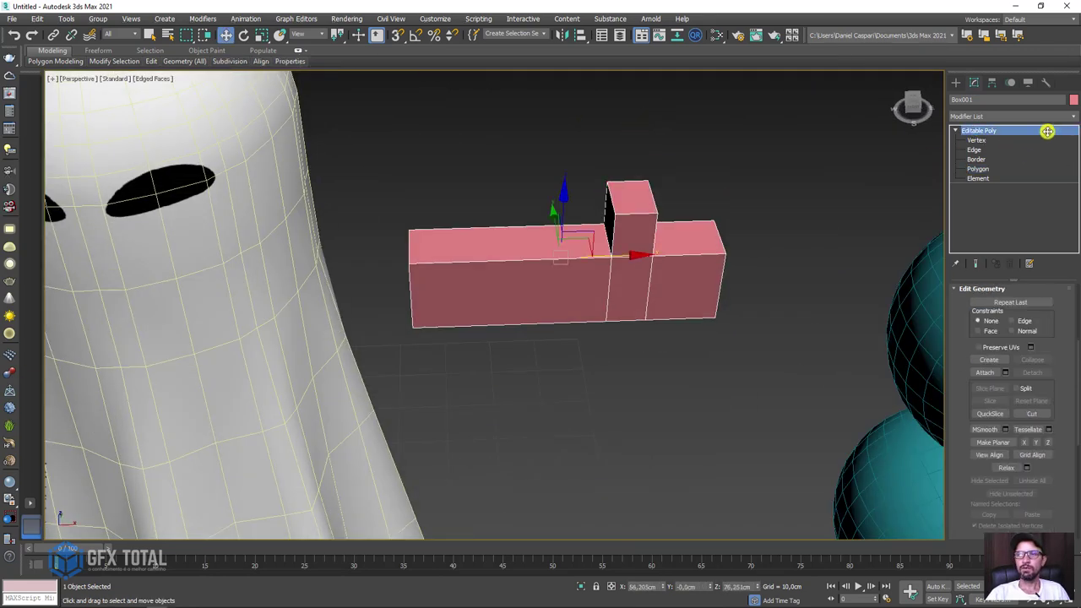
{"action": "left_click", "coordinate": [1074, 116]}
{"action": "scroll", "coordinate": [1061, 456], "scroll_direction": "down", "scroll_amount": 5}
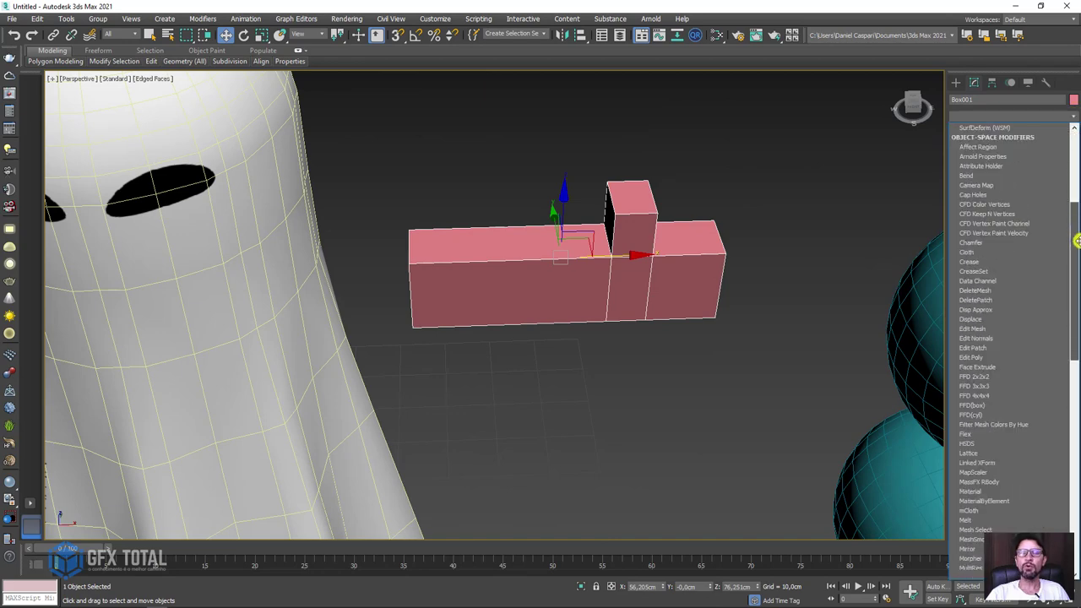
{"action": "scroll", "coordinate": [1061, 457], "scroll_direction": "down", "scroll_amount": 5}
Apply TurboSmooth to the arm, stack an Edit Poly above it, and select the end face nearest the ghost.
{"action": "left_click", "coordinate": [984, 357]}
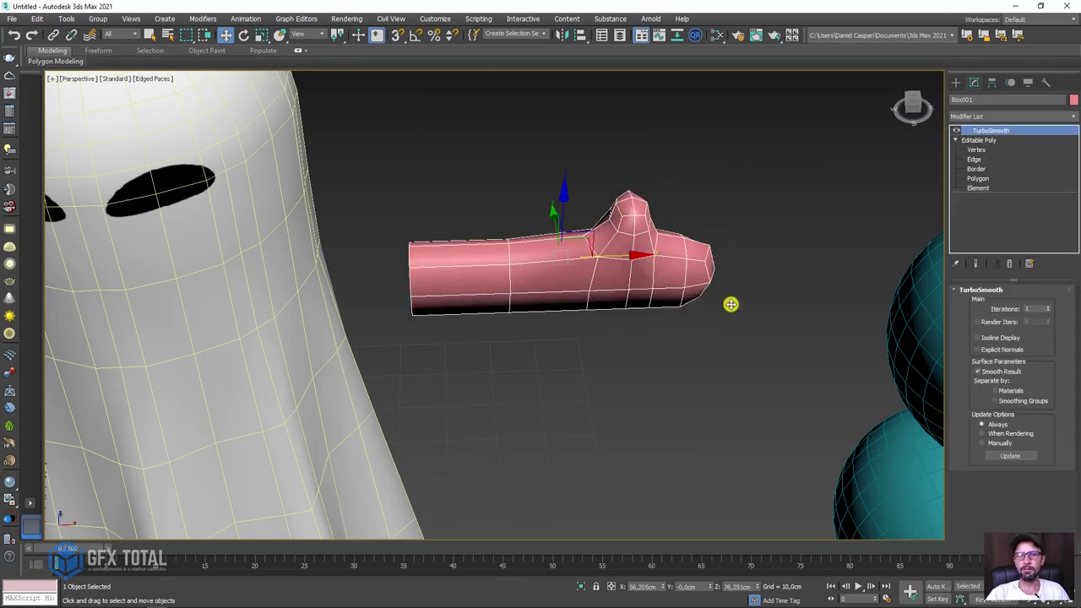
{"action": "mouse_move", "coordinate": [728, 304]}
{"action": "middle_mouse_down", "text": "alt"}
{"action": "mouse_move", "coordinate": [705, 428]}
{"action": "mouse_move", "coordinate": [687, 328]}
{"action": "mouse_move", "coordinate": [719, 270]}
{"action": "middle_mouse_up", "text": "alt"}
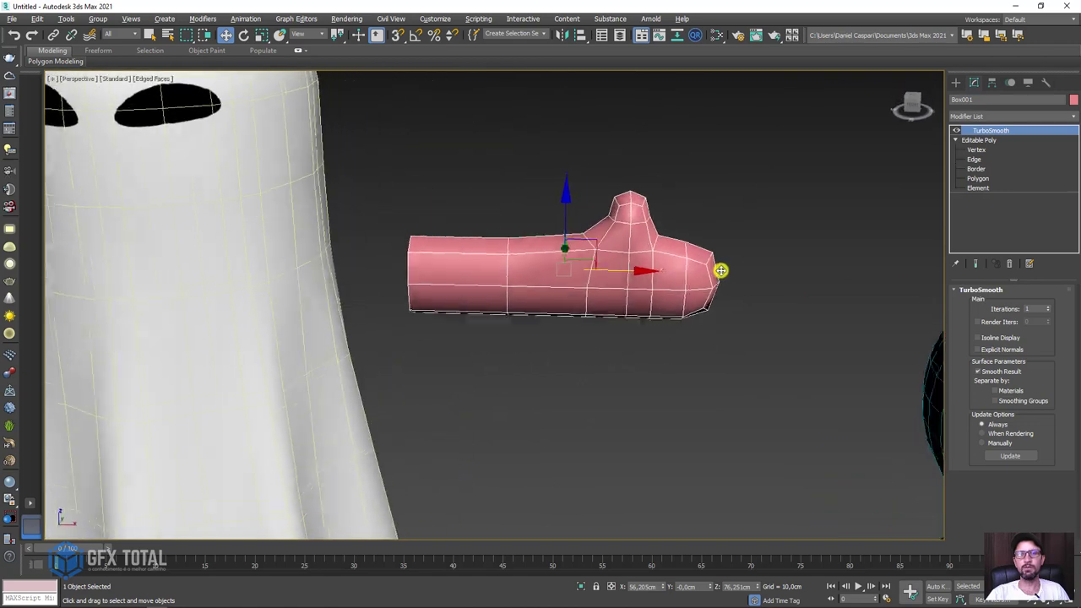
{"action": "left_click", "coordinate": [1073, 116]}
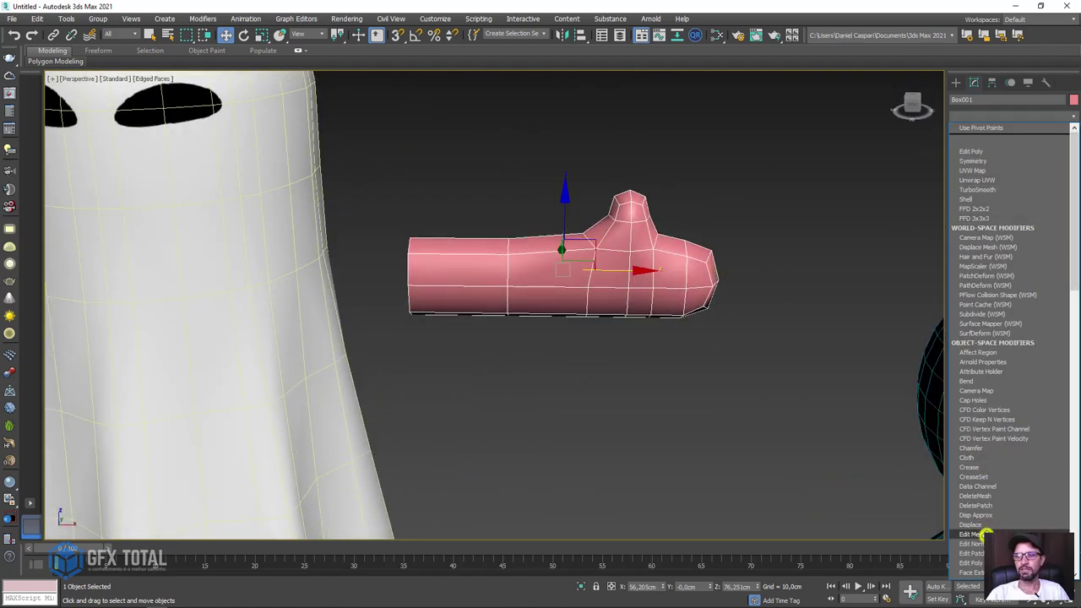
{"action": "left_click", "coordinate": [975, 562]}
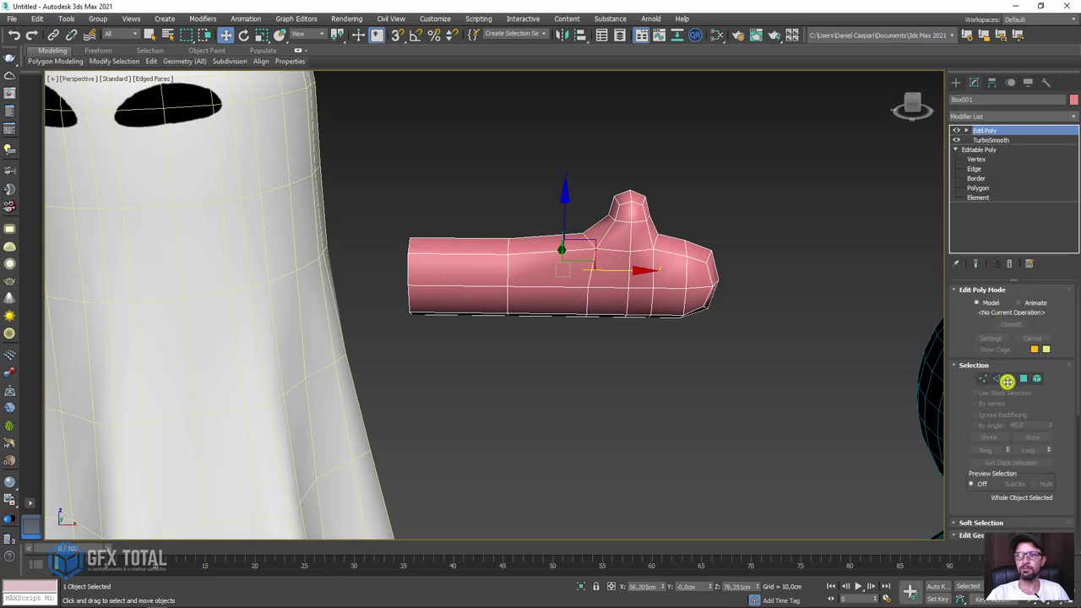
{"action": "left_click", "coordinate": [1008, 380]}
{"action": "left_click", "coordinate": [413, 279]}
Scale the arm's open end larger and widen an edge loop midway along the arm.
{"action": "middle_click_drag", "start_coordinate": [419, 316], "coordinate": [410, 282], "text": "alt"}
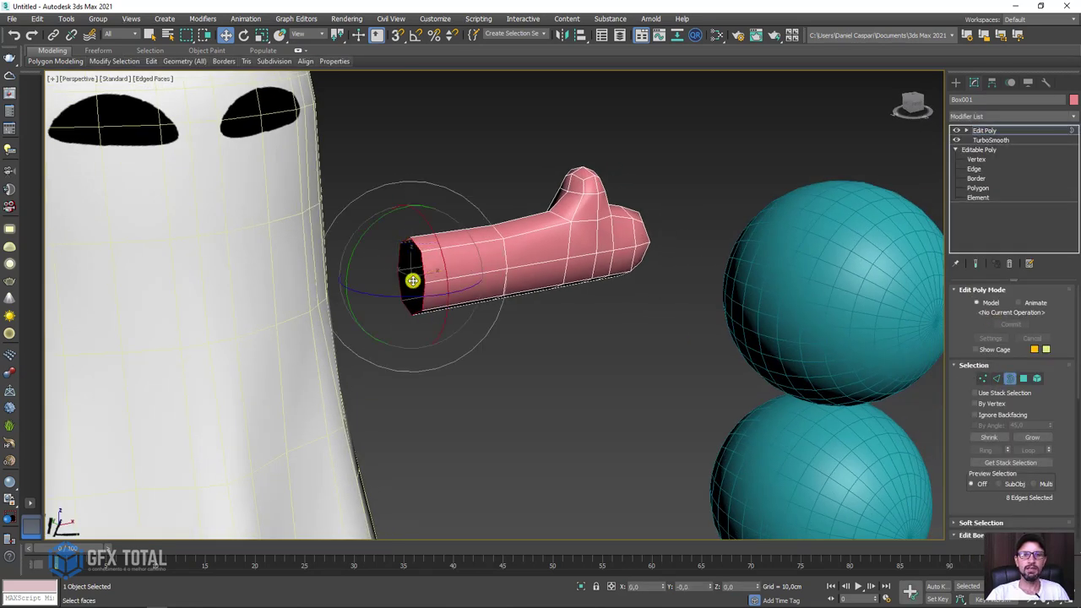
{"action": "key", "text": "r"}
{"action": "left_click_drag", "start_coordinate": [405, 261], "coordinate": [433, 236]}
{"action": "left_click", "coordinate": [997, 377]}
{"action": "scroll", "coordinate": [507, 265], "scroll_direction": "up", "scroll_amount": 2}
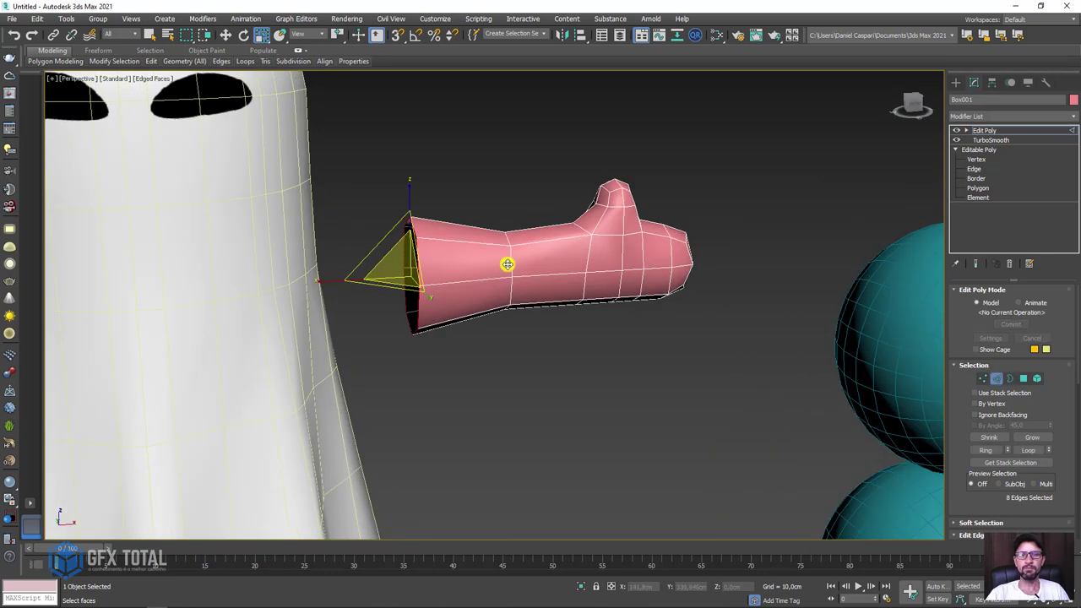
{"action": "double_click", "coordinate": [512, 262]}
{"action": "left_click_drag", "start_coordinate": [509, 258], "coordinate": [502, 245]}
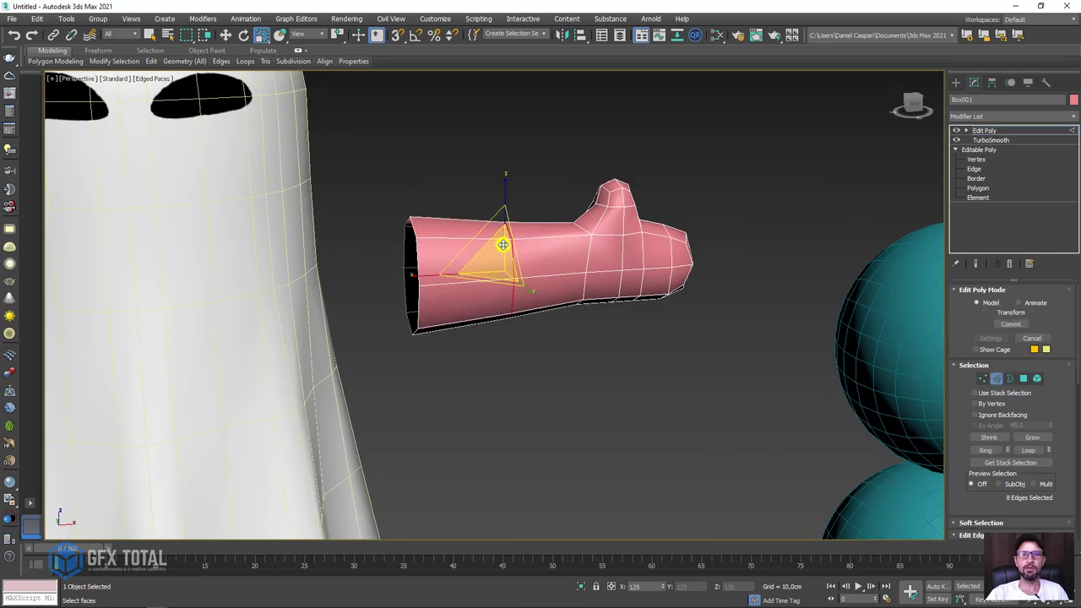
Select the open border at the arm's end for moving and check it from several angles.
{"action": "left_click", "coordinate": [1009, 382]}
{"action": "left_click", "coordinate": [406, 292]}
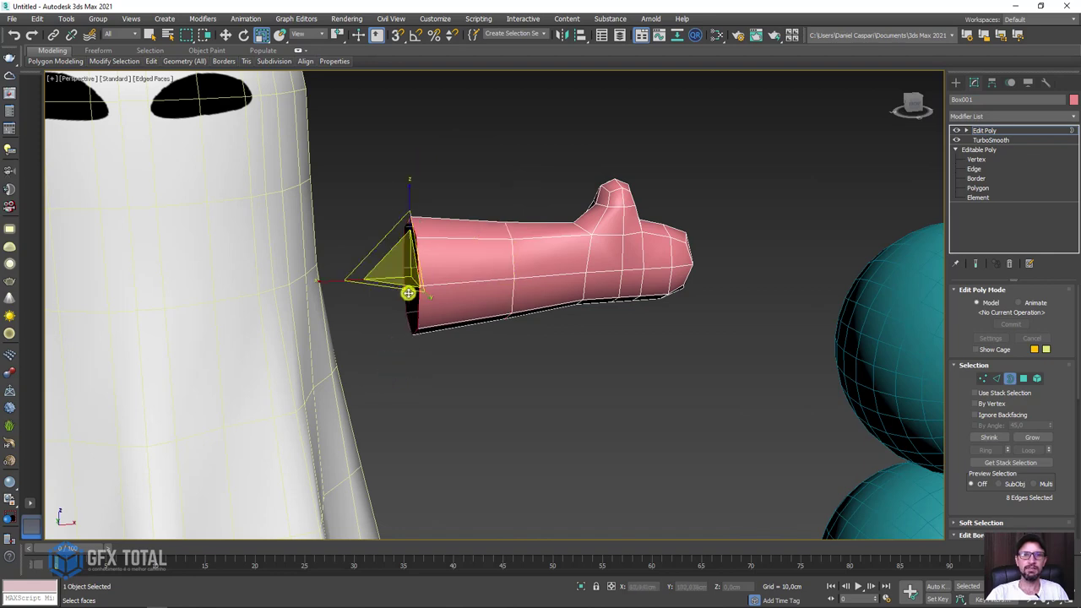
{"action": "key", "text": "w"}
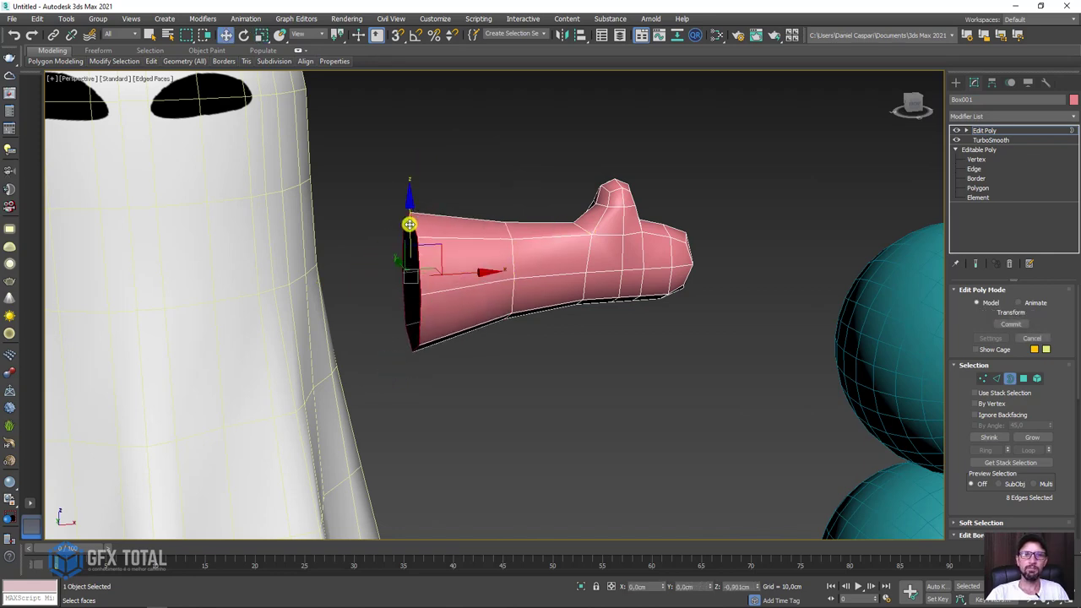
{"action": "middle_click_drag", "start_coordinate": [410, 229], "coordinate": [417, 256], "text": "alt"}
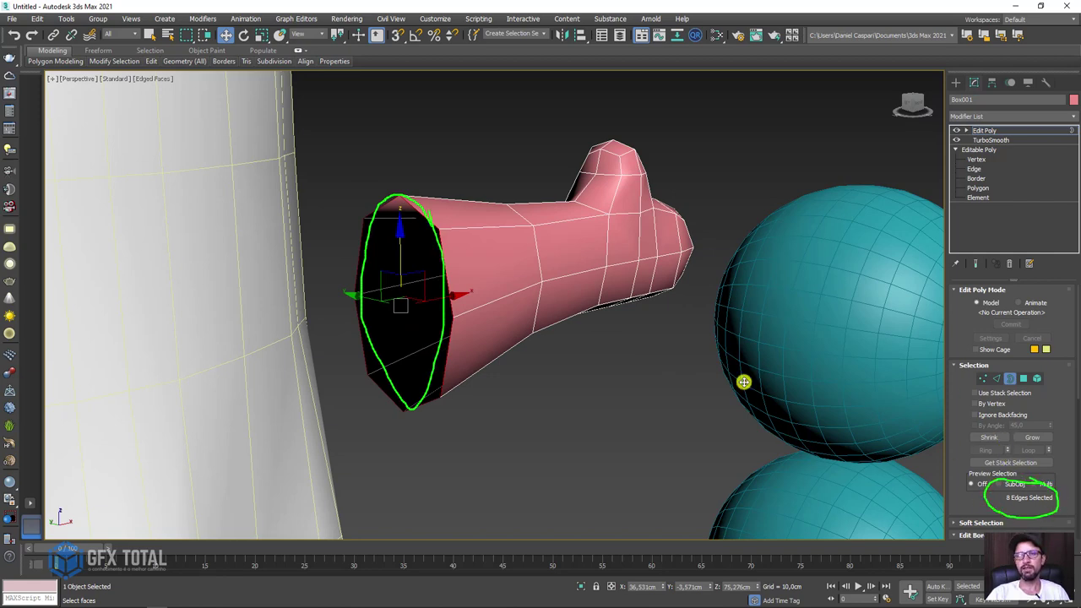
{"action": "mouse_move", "coordinate": [647, 350]}
{"action": "middle_mouse_down", "text": "alt"}
{"action": "mouse_move", "coordinate": [622, 369]}
{"action": "mouse_move", "coordinate": [707, 285]}
{"action": "middle_mouse_up", "text": "alt"}
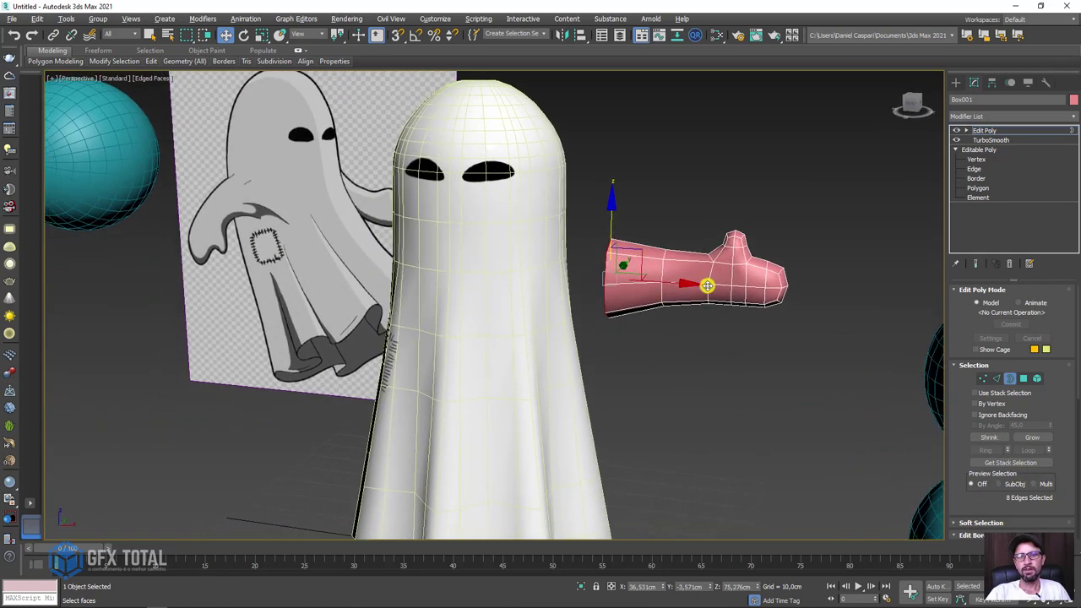
Delete vertices on the ghost's side to cut a hole for the arm.
{"action": "left_click", "coordinate": [987, 131]}
{"action": "left_click", "coordinate": [551, 231]}
{"action": "mouse_move", "coordinate": [550, 232]}
{"action": "middle_mouse_down", "text": "alt"}
{"action": "mouse_move", "coordinate": [567, 271]}
{"action": "mouse_move", "coordinate": [553, 287]}
{"action": "middle_mouse_up", "text": "alt"}
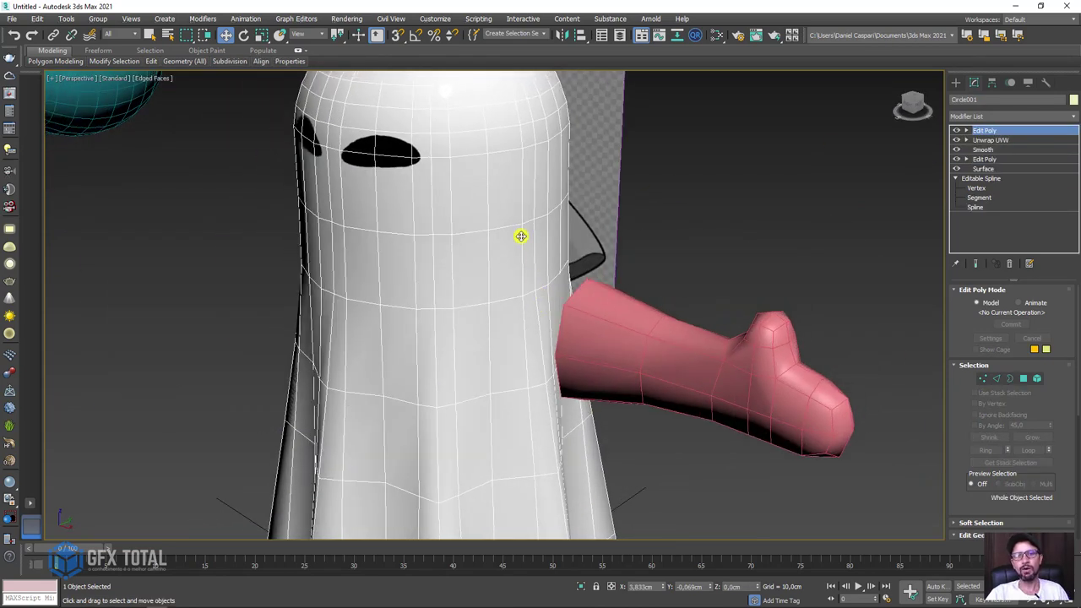
{"action": "mouse_move", "coordinate": [518, 275]}
{"action": "middle_mouse_down", "text": "alt"}
{"action": "mouse_move", "coordinate": [552, 340]}
{"action": "mouse_move", "coordinate": [516, 343]}
{"action": "mouse_move", "coordinate": [529, 339]}
{"action": "mouse_move", "coordinate": [519, 343]}
{"action": "mouse_move", "coordinate": [532, 360]}
{"action": "mouse_move", "coordinate": [608, 273]}
{"action": "middle_mouse_up", "text": "alt"}
{"action": "left_click", "coordinate": [966, 131]}
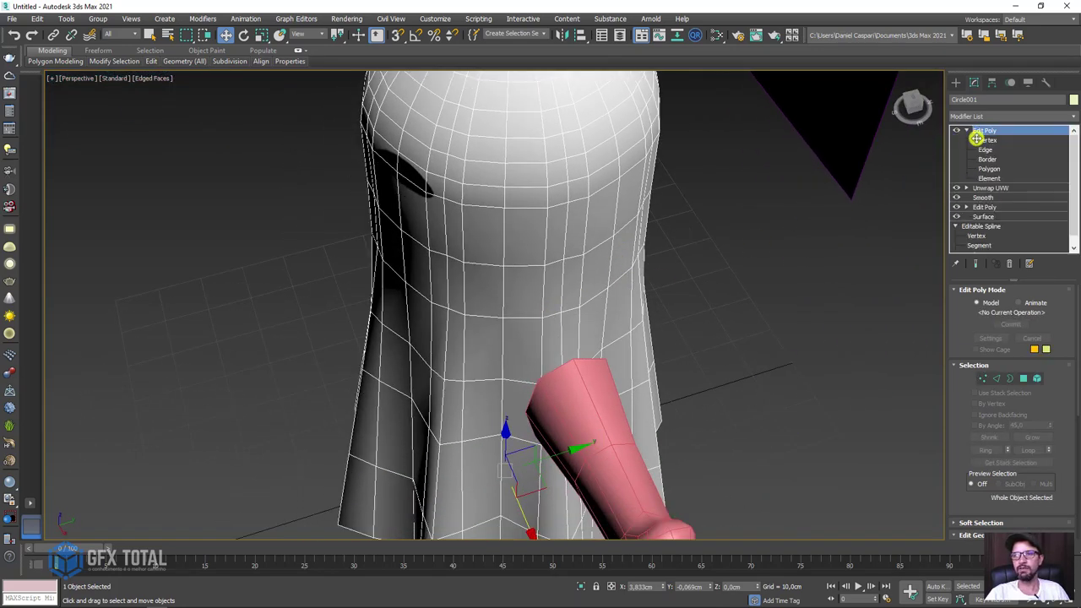
{"action": "left_click", "coordinate": [987, 141]}
{"action": "key", "text": "Delete"}
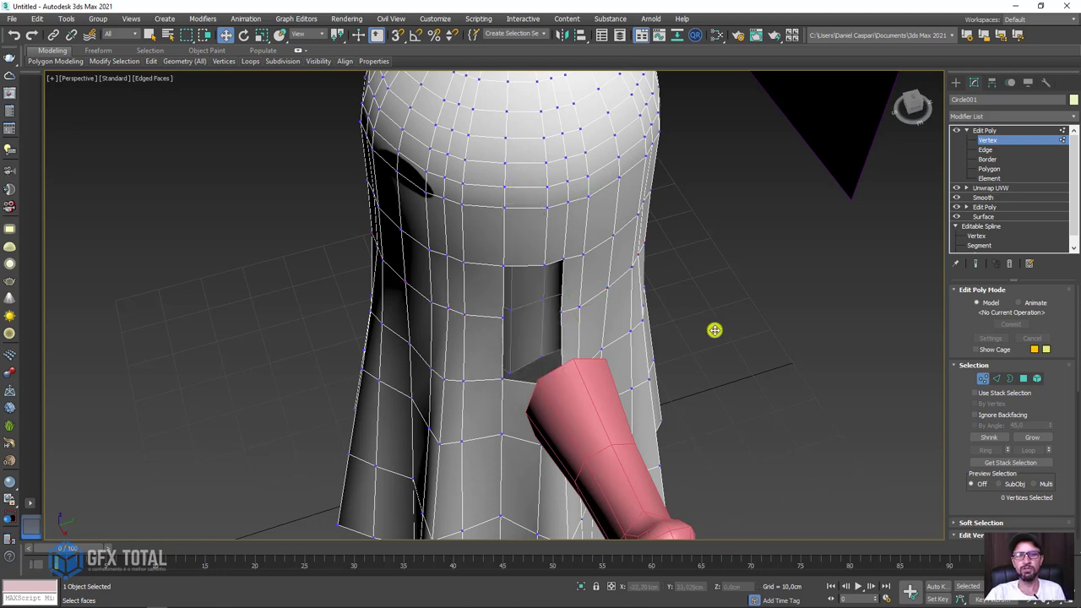
Select the hole's rim, then pick two vertices along its top edge to reshape the opening.
{"action": "left_click", "coordinate": [1006, 377]}
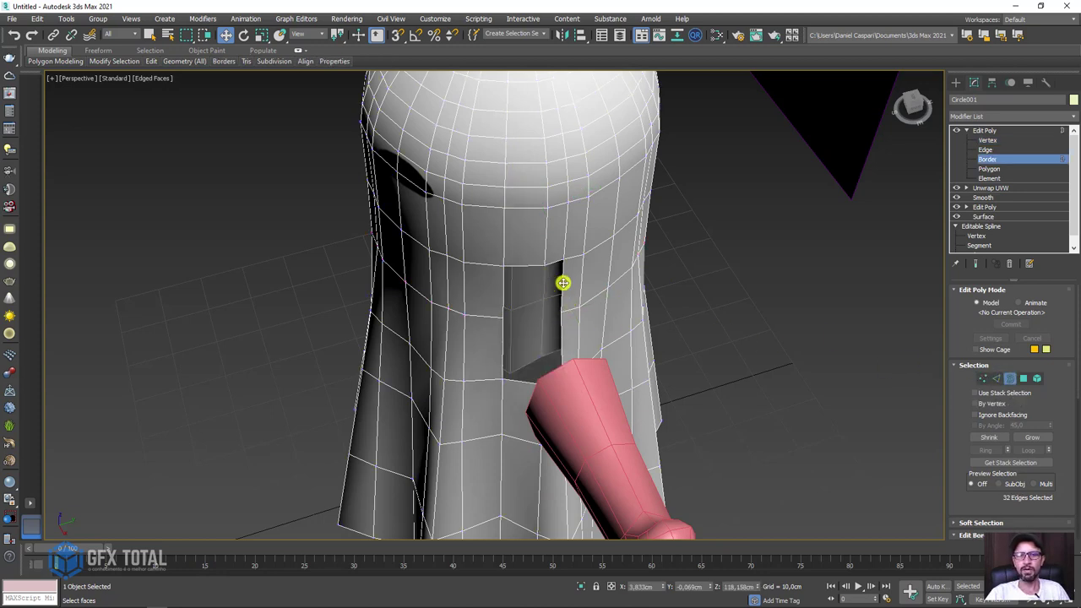
{"action": "left_click", "coordinate": [563, 283]}
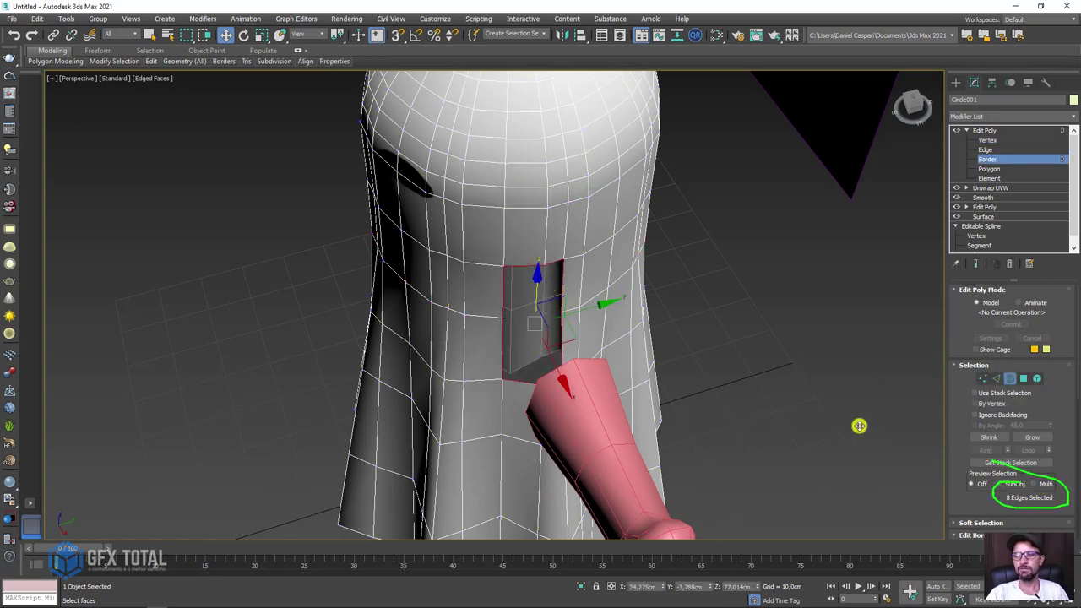
{"action": "middle_click_drag", "start_coordinate": [805, 470], "coordinate": [865, 285], "text": "alt"}
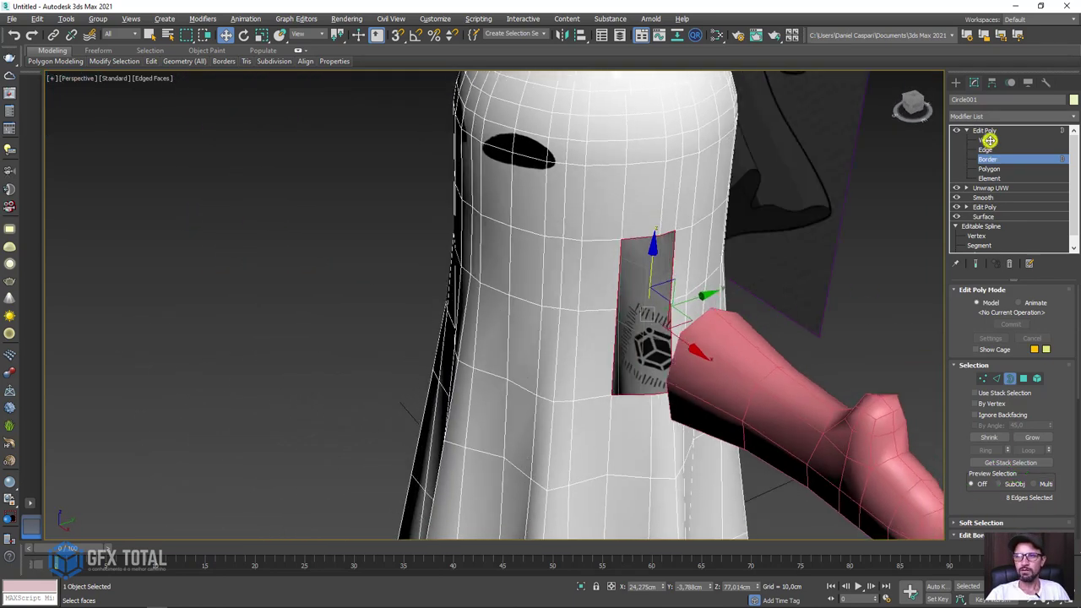
{"action": "left_click", "coordinate": [989, 140]}
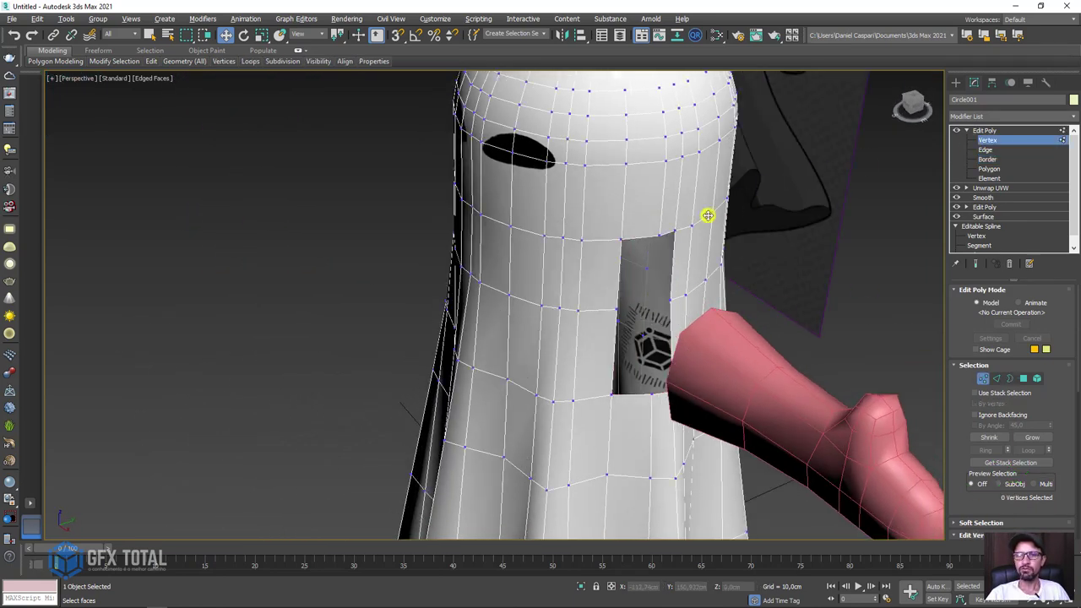
{"action": "left_click", "coordinate": [665, 234]}
{"action": "scroll", "coordinate": [658, 242], "scroll_direction": "up", "scroll_amount": 3}
{"action": "scroll", "coordinate": [722, 195], "scroll_direction": "down", "scroll_amount": 1}
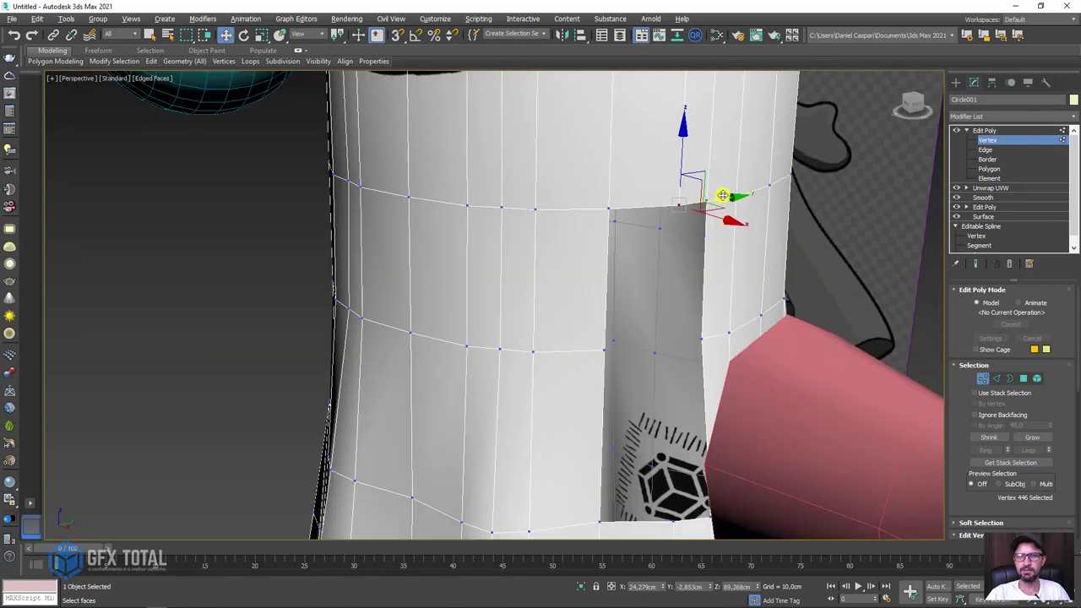
{"action": "left_click", "coordinate": [707, 203]}
{"action": "left_click", "coordinate": [608, 205], "text": "ctrl"}
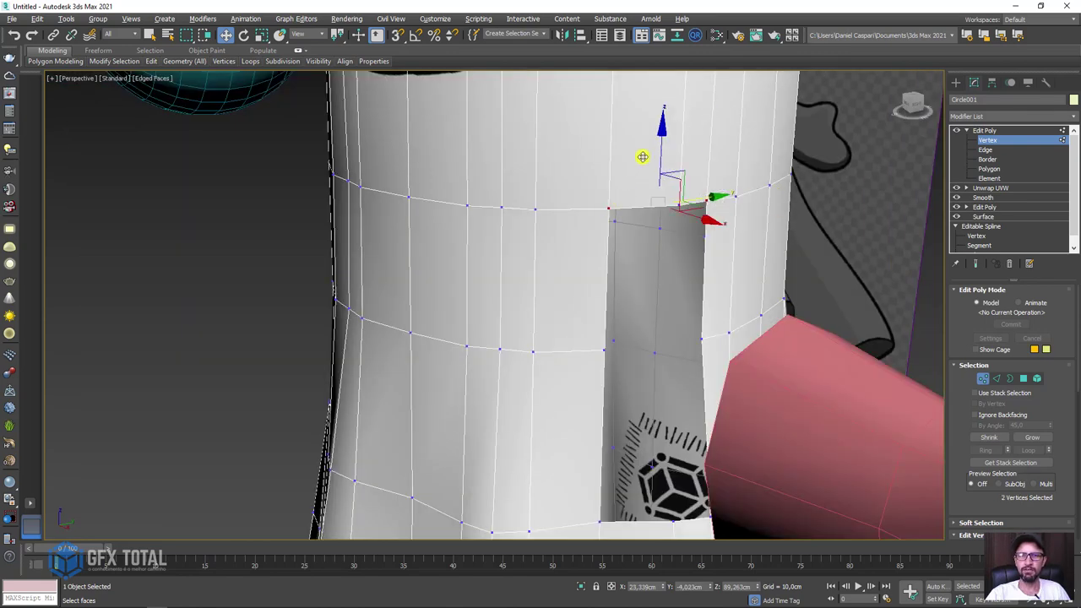
Reselect the pink arm Box001 and orbit to a front view of the ghost.
{"action": "middle_click_drag", "start_coordinate": [664, 169], "coordinate": [675, 353], "text": "alt"}
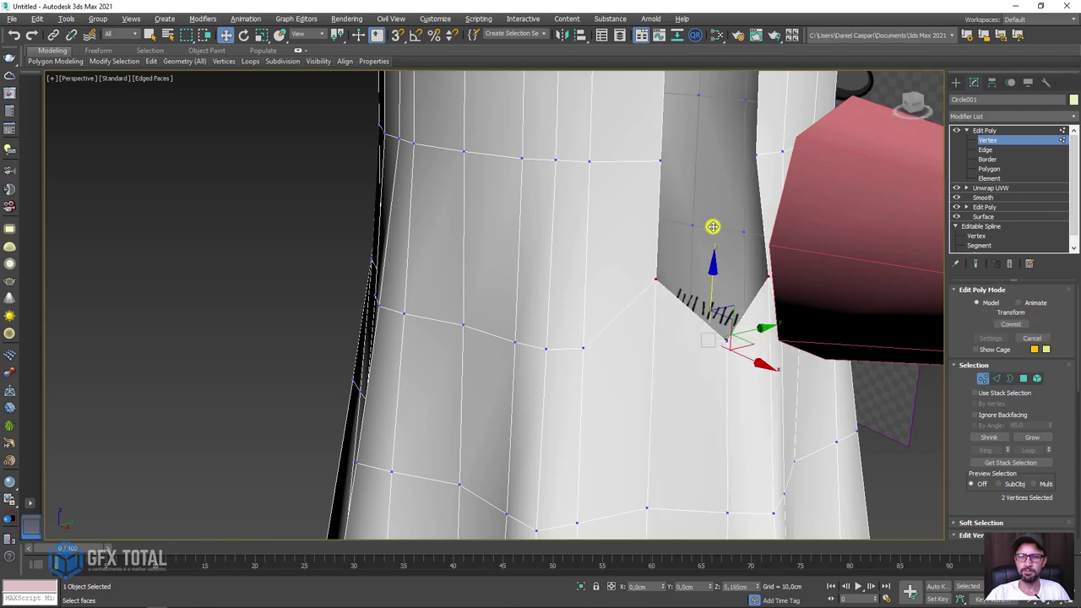
{"action": "scroll", "coordinate": [700, 241], "scroll_direction": "down", "scroll_amount": 4}
{"action": "scroll", "coordinate": [753, 253], "scroll_direction": "down", "scroll_amount": 3}
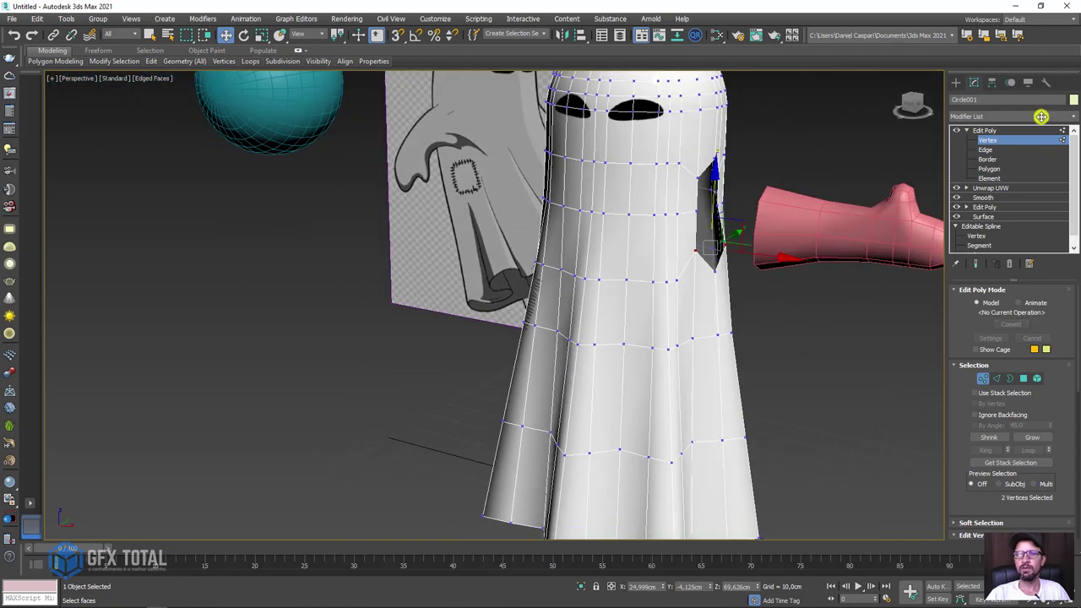
{"action": "left_click", "coordinate": [1000, 129]}
{"action": "left_click", "coordinate": [839, 256]}
{"action": "mouse_move", "coordinate": [839, 256]}
{"action": "middle_mouse_down", "text": "alt"}
{"action": "mouse_move", "coordinate": [678, 299]}
{"action": "mouse_move", "coordinate": [732, 285]}
{"action": "middle_mouse_up", "text": "alt"}
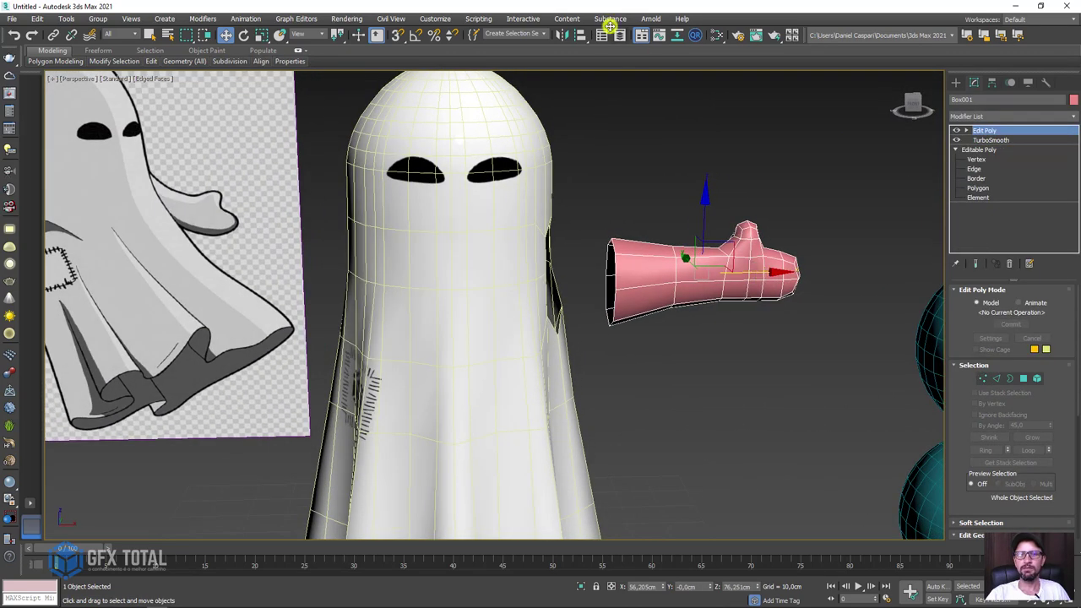
Mirror a copy of the arm across X as Box002 and move it to the ghost's left side.
{"action": "left_click", "coordinate": [561, 35]}
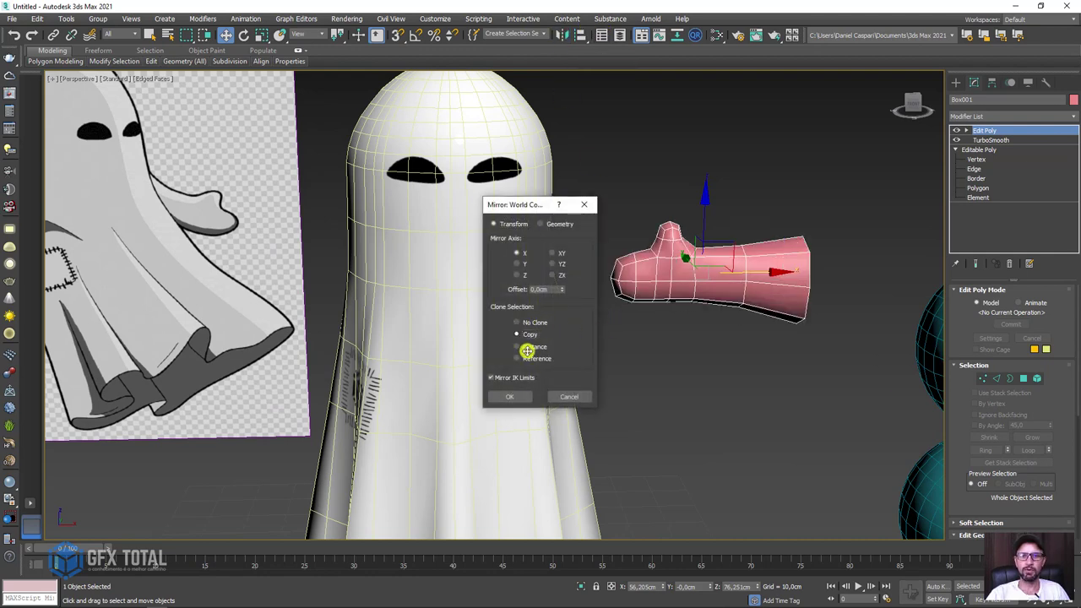
{"action": "left_click", "coordinate": [521, 395]}
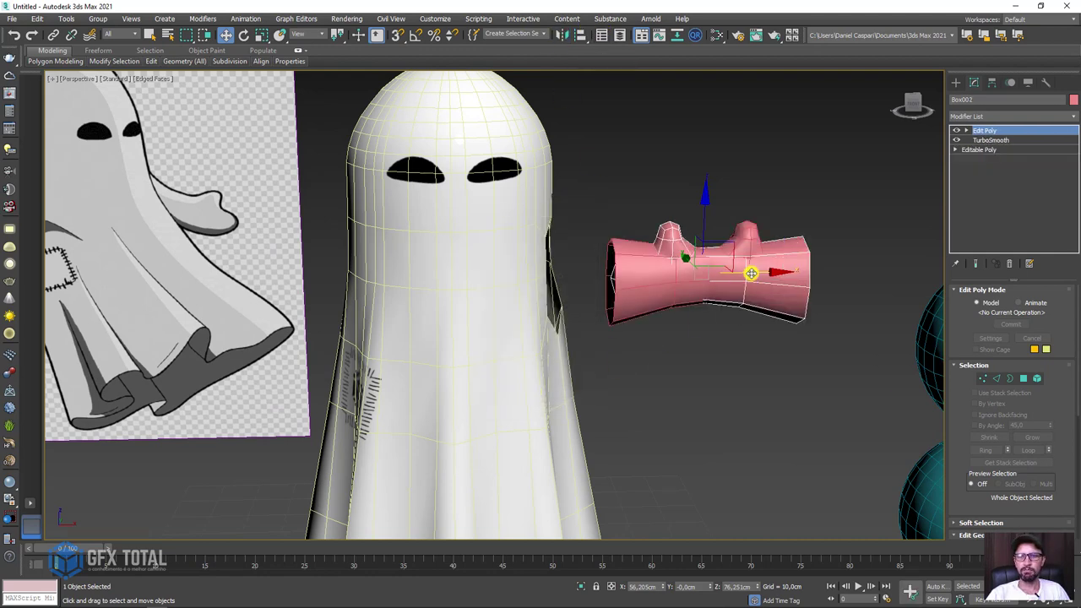
{"action": "left_click_drag", "start_coordinate": [751, 273], "coordinate": [280, 261]}
{"action": "scroll", "coordinate": [719, 250], "scroll_direction": "up", "scroll_amount": 2}
{"action": "scroll", "coordinate": [668, 255], "scroll_direction": "down", "scroll_amount": 4}
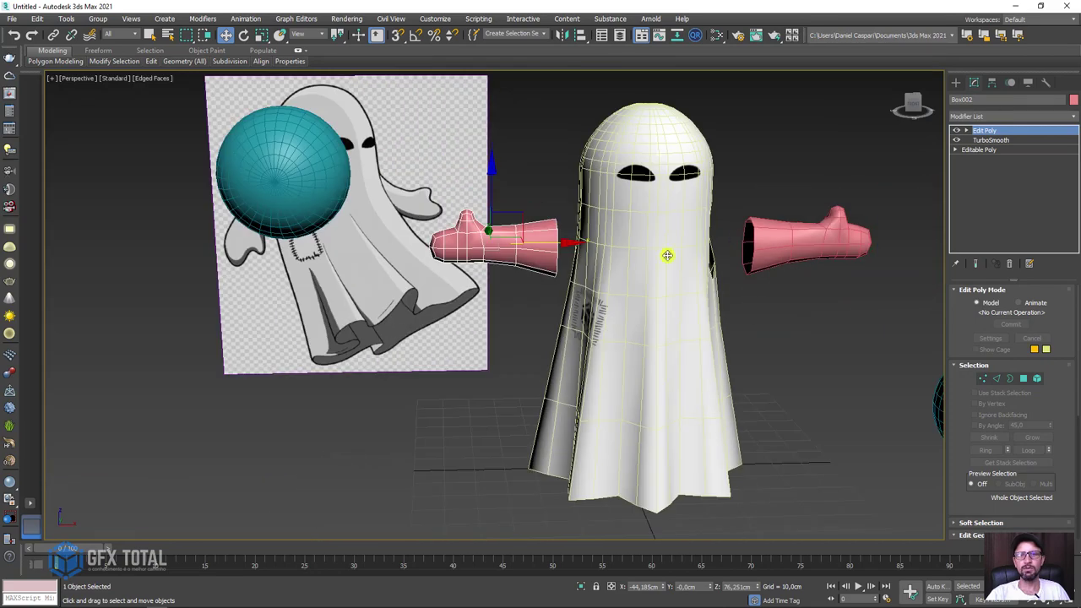
{"action": "left_click", "coordinate": [615, 255]}
{"action": "scroll", "coordinate": [603, 290], "scroll_direction": "up", "scroll_amount": 3}
At vertex level on the ghost, pull the left hole's two top-edge vertices down and outward.
{"action": "scroll", "coordinate": [627, 268], "scroll_direction": "up", "scroll_amount": 2}
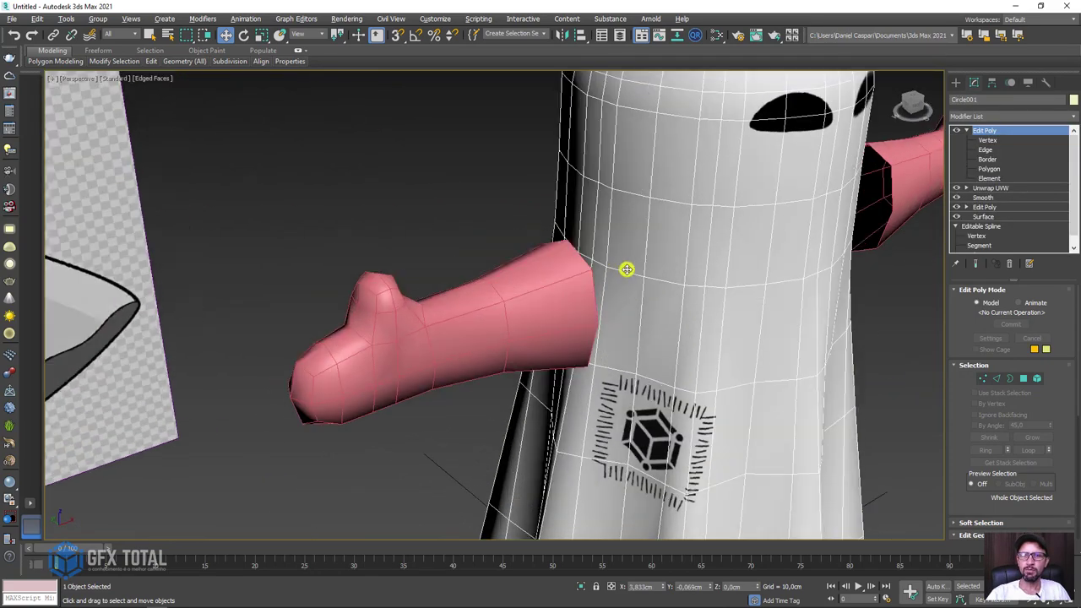
{"action": "scroll", "coordinate": [627, 268], "scroll_direction": "down", "scroll_amount": 2}
{"action": "left_click", "coordinate": [987, 140]}
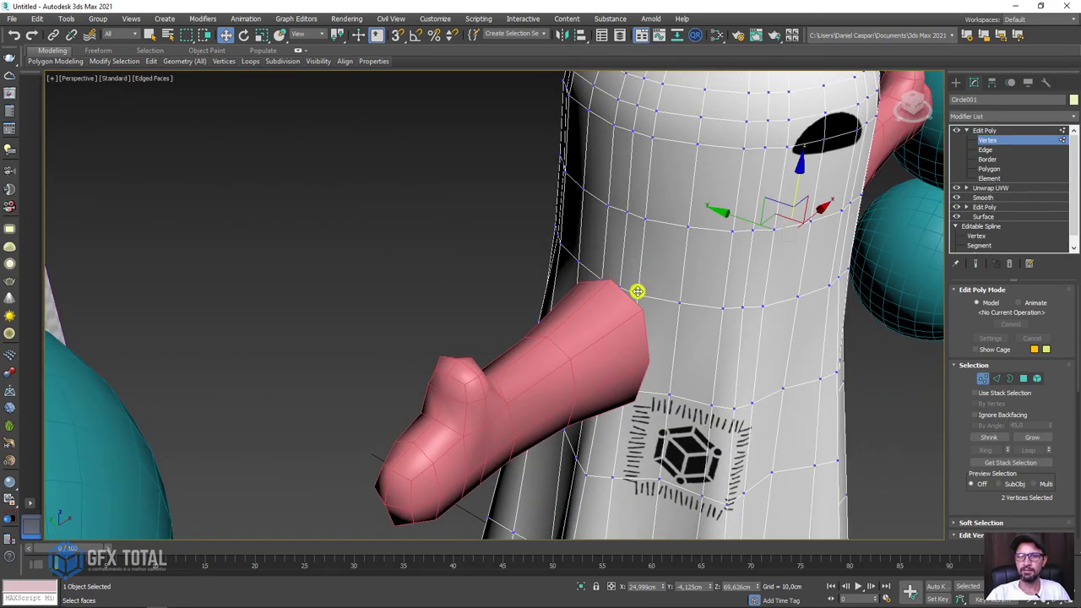
{"action": "left_click", "coordinate": [638, 291]}
{"action": "mouse_move", "coordinate": [782, 323]}
{"action": "middle_mouse_down", "text": "alt"}
{"action": "mouse_move", "coordinate": [516, 288]}
{"action": "mouse_move", "coordinate": [667, 308]}
{"action": "middle_mouse_up", "text": "alt"}
{"action": "middle_click_drag", "start_coordinate": [637, 325], "coordinate": [645, 316], "text": "alt"}
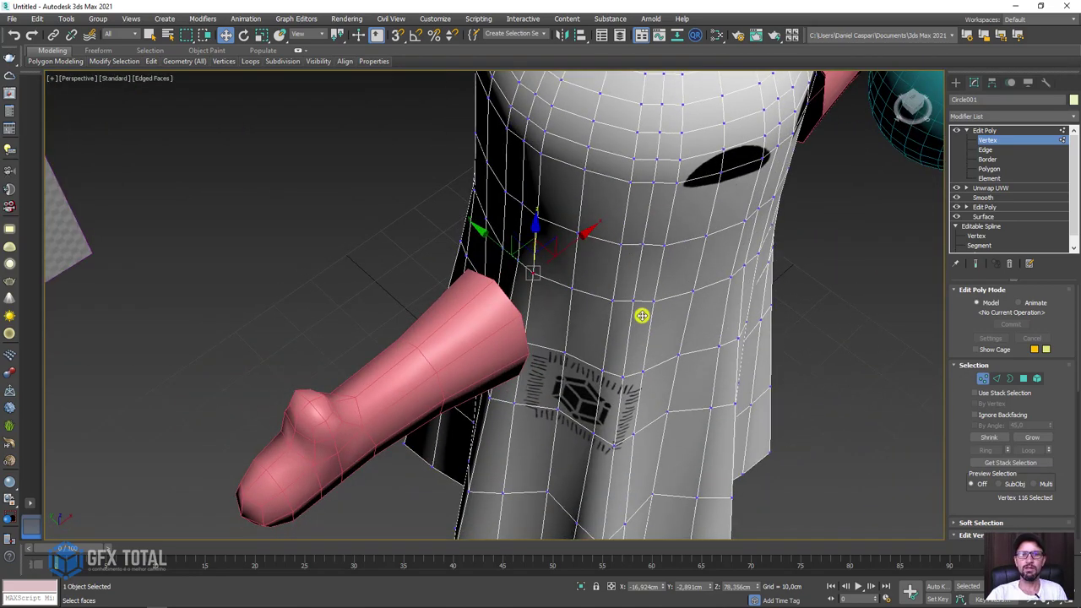
{"action": "left_click", "coordinate": [572, 336]}
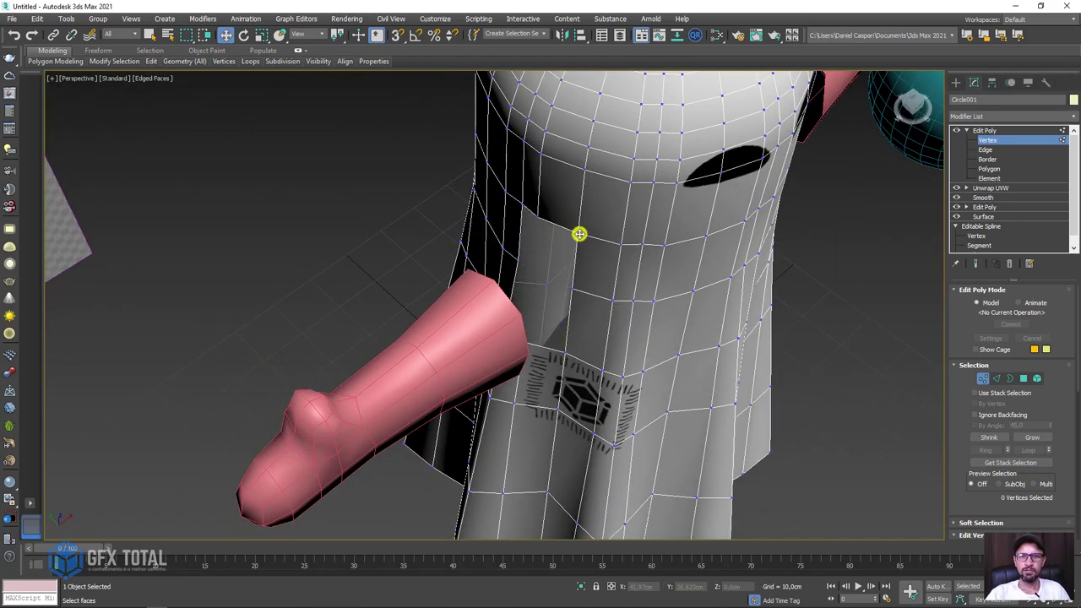
{"action": "left_click", "coordinate": [519, 205]}
{"action": "left_click_drag", "start_coordinate": [518, 205], "coordinate": [545, 242]}
{"action": "middle_click_drag", "start_coordinate": [546, 242], "coordinate": [548, 185], "text": "alt"}
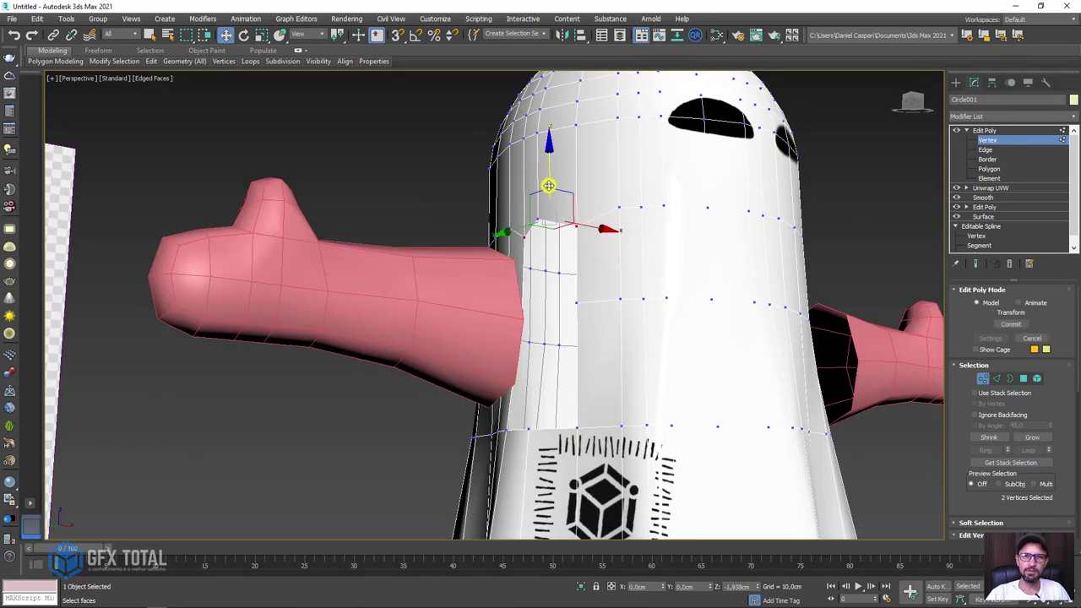
{"action": "left_click_drag", "start_coordinate": [549, 185], "coordinate": [574, 435]}
Raise the hole's lower-edge vertices above the patch, then return to the whole ghost object.
{"action": "left_click", "coordinate": [579, 421]}
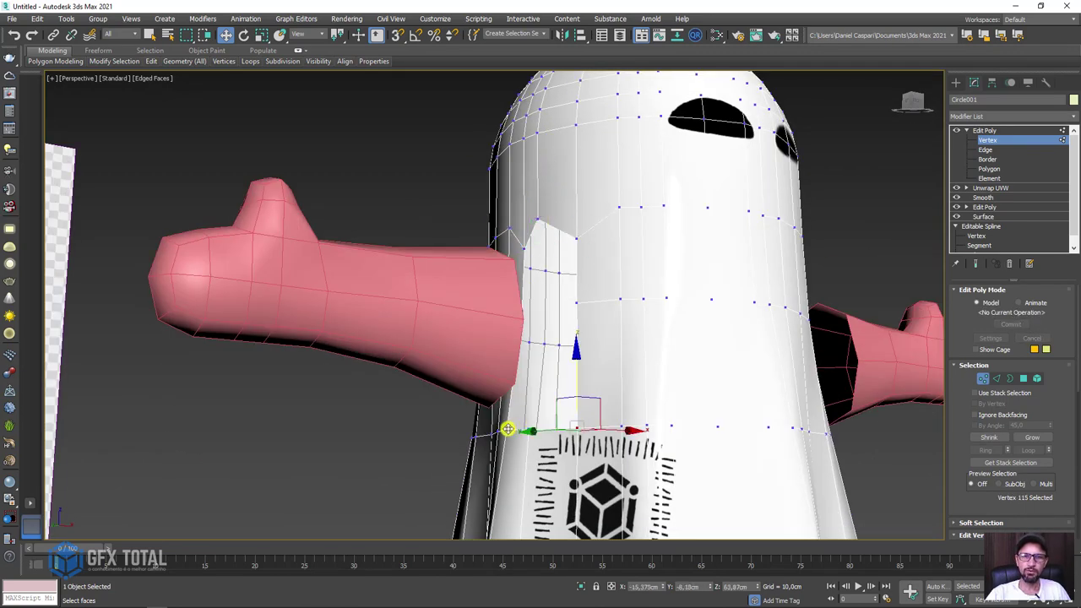
{"action": "left_click", "coordinate": [508, 429], "text": "ctrl"}
{"action": "left_click_drag", "start_coordinate": [540, 388], "coordinate": [553, 362]}
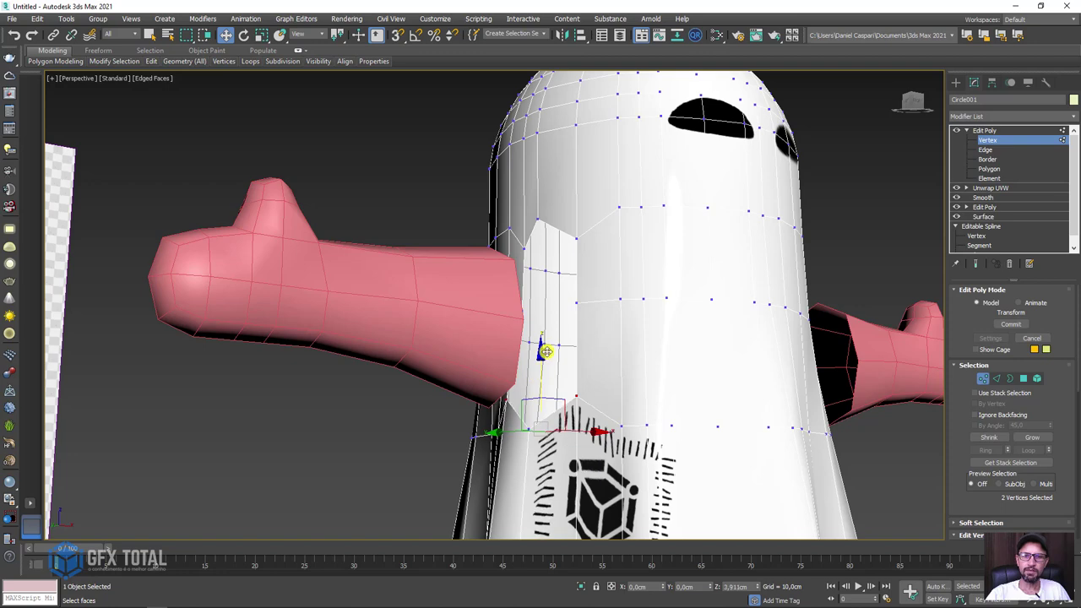
{"action": "middle_click_drag", "start_coordinate": [622, 381], "coordinate": [574, 284]}
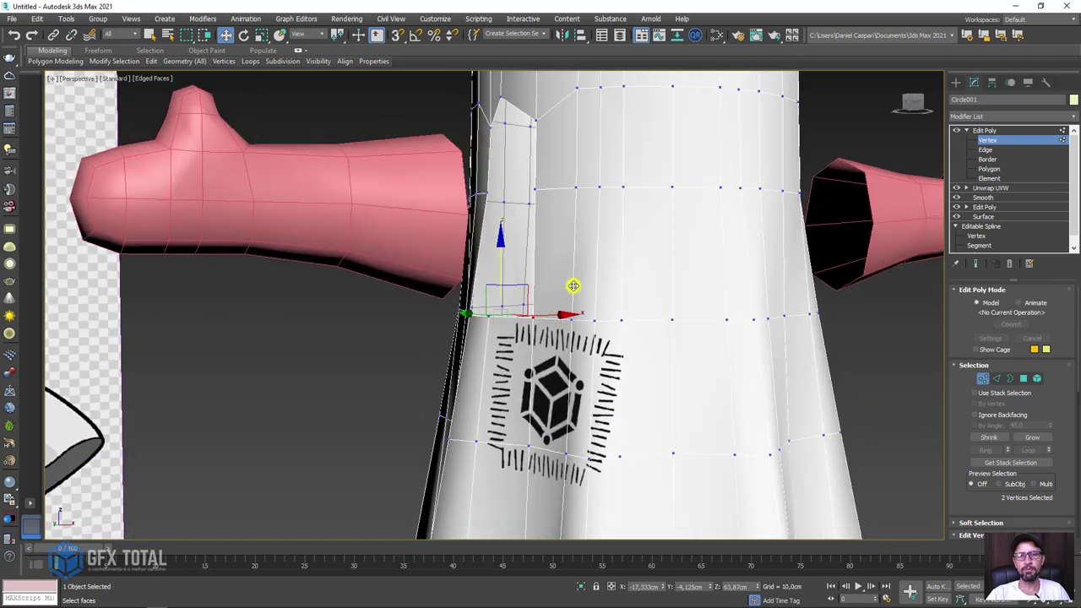
{"action": "left_click", "coordinate": [113, 61]}
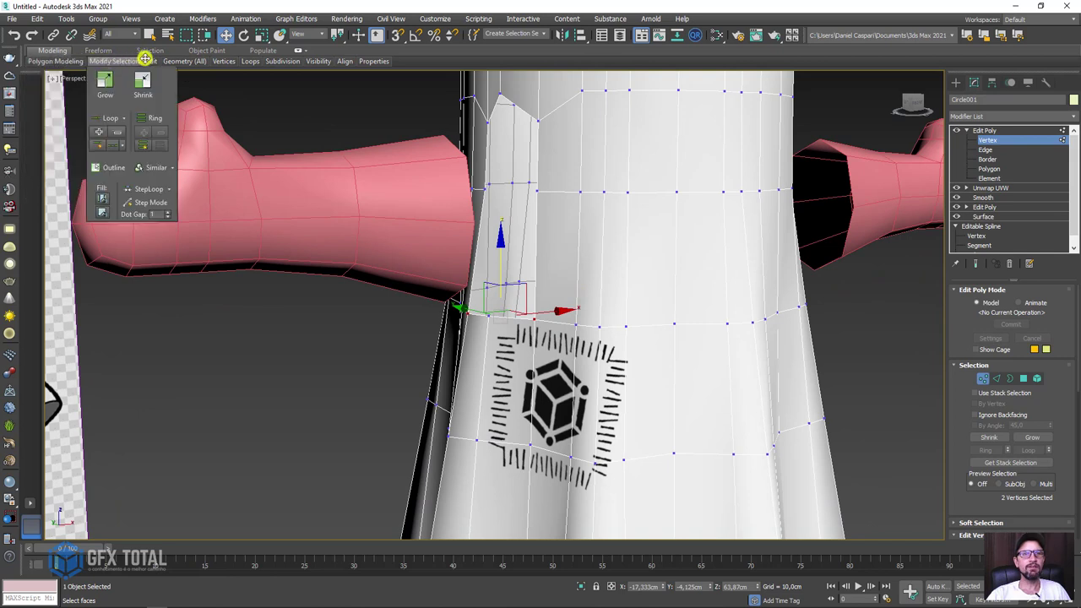
{"action": "mouse_move", "coordinate": [150, 61]}
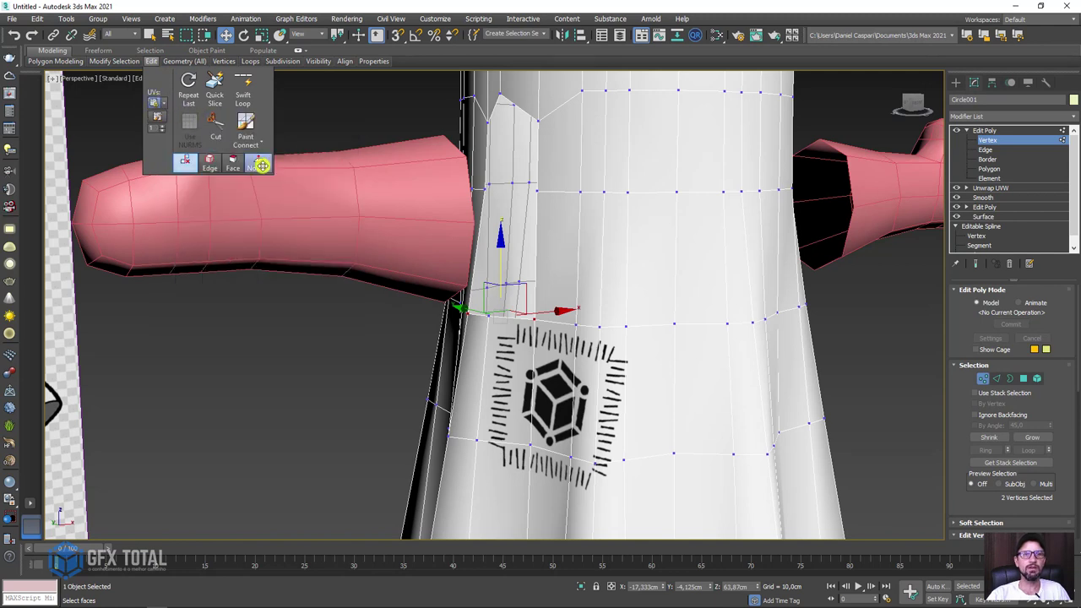
{"action": "left_click_drag", "start_coordinate": [501, 248], "coordinate": [509, 188]}
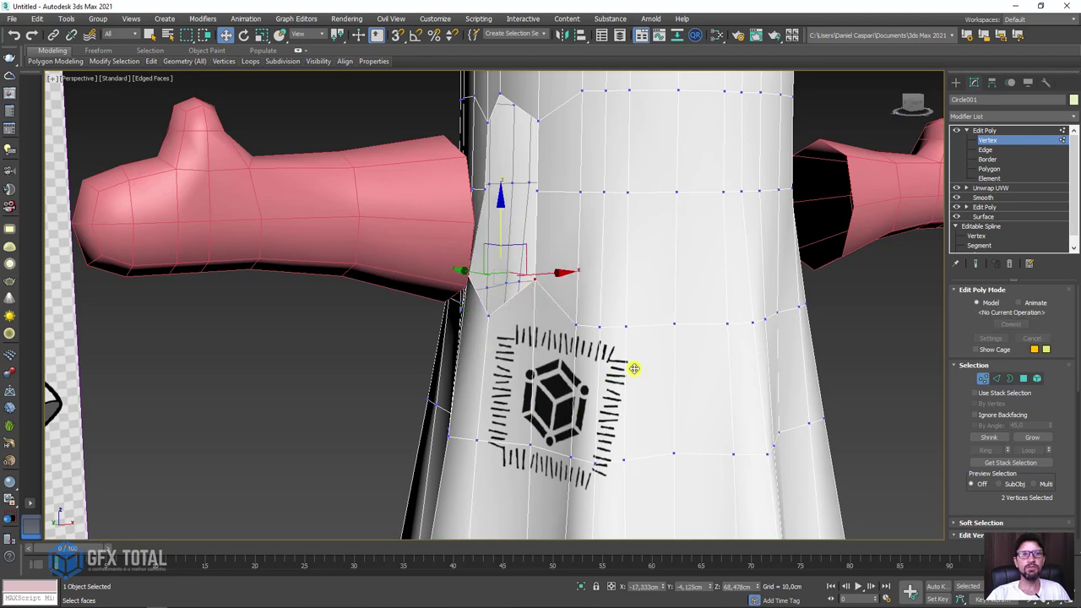
{"action": "scroll", "coordinate": [735, 397], "scroll_direction": "down", "scroll_amount": 2}
{"action": "scroll", "coordinate": [845, 270], "scroll_direction": "down", "scroll_amount": 3}
{"action": "scroll", "coordinate": [784, 229], "scroll_direction": "down", "scroll_amount": 2}
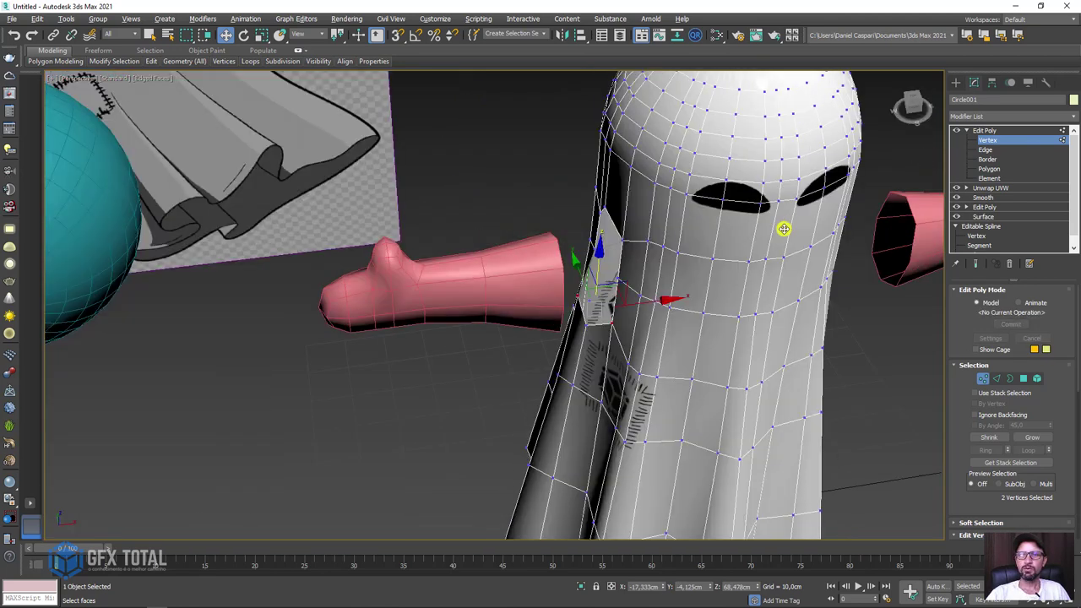
{"action": "scroll", "coordinate": [785, 229], "scroll_direction": "down", "scroll_amount": 1}
{"action": "left_click", "coordinate": [985, 130]}
{"action": "scroll", "coordinate": [587, 227], "scroll_direction": "down", "scroll_amount": 2}
Select the right pink arm, try rotating it, and undo the rotation.
{"action": "middle_click_drag", "start_coordinate": [587, 227], "coordinate": [511, 246], "text": "alt"}
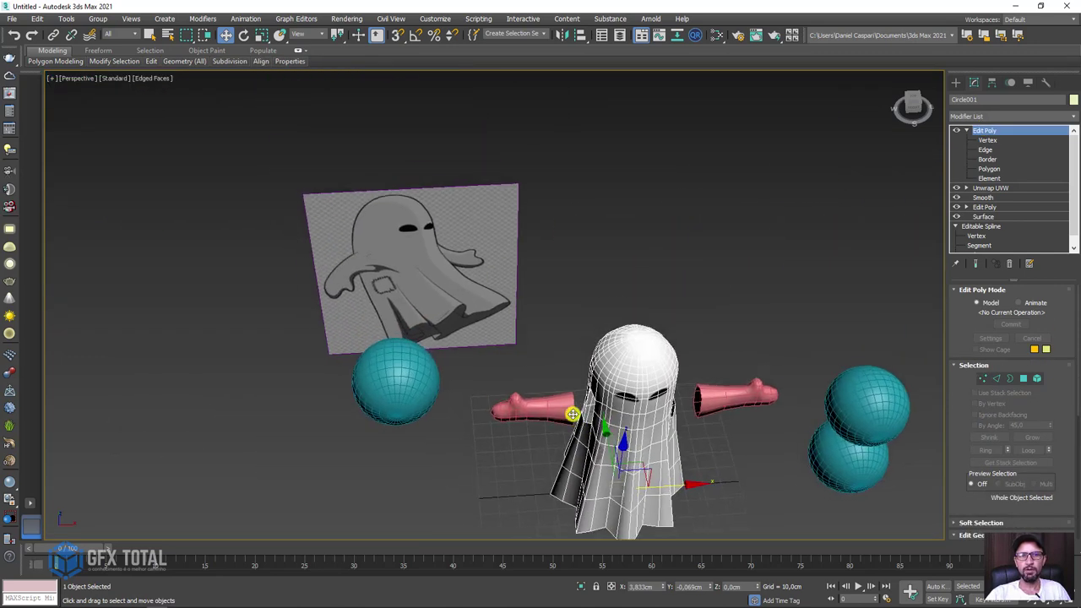
{"action": "scroll", "coordinate": [459, 258], "scroll_direction": "up", "scroll_amount": 4}
{"action": "scroll", "coordinate": [465, 259], "scroll_direction": "down", "scroll_amount": 5}
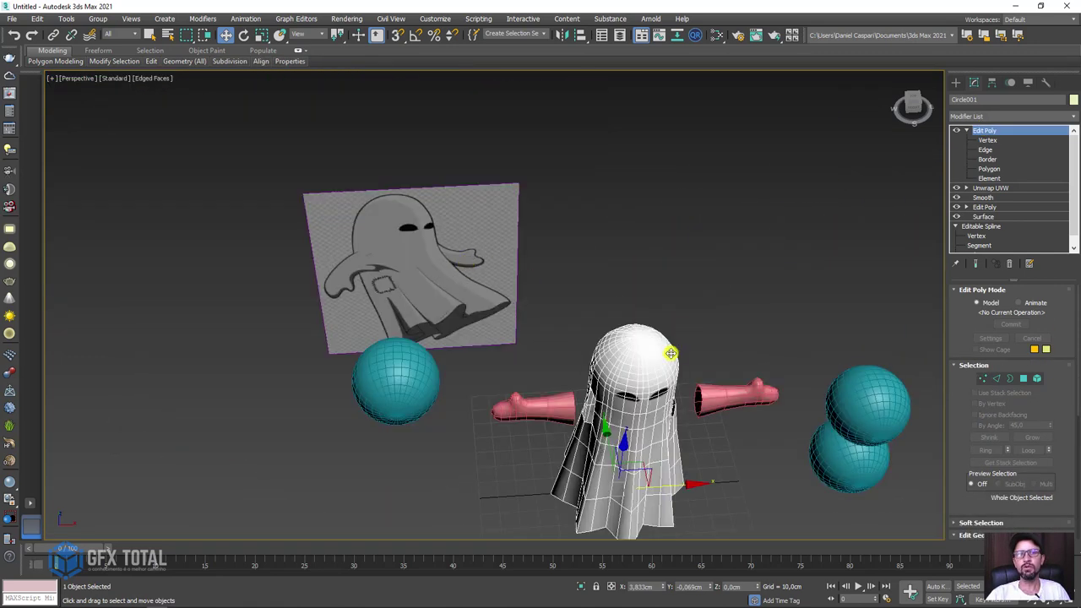
{"action": "scroll", "coordinate": [603, 262], "scroll_direction": "up", "scroll_amount": 1}
{"action": "left_click", "coordinate": [617, 303]}
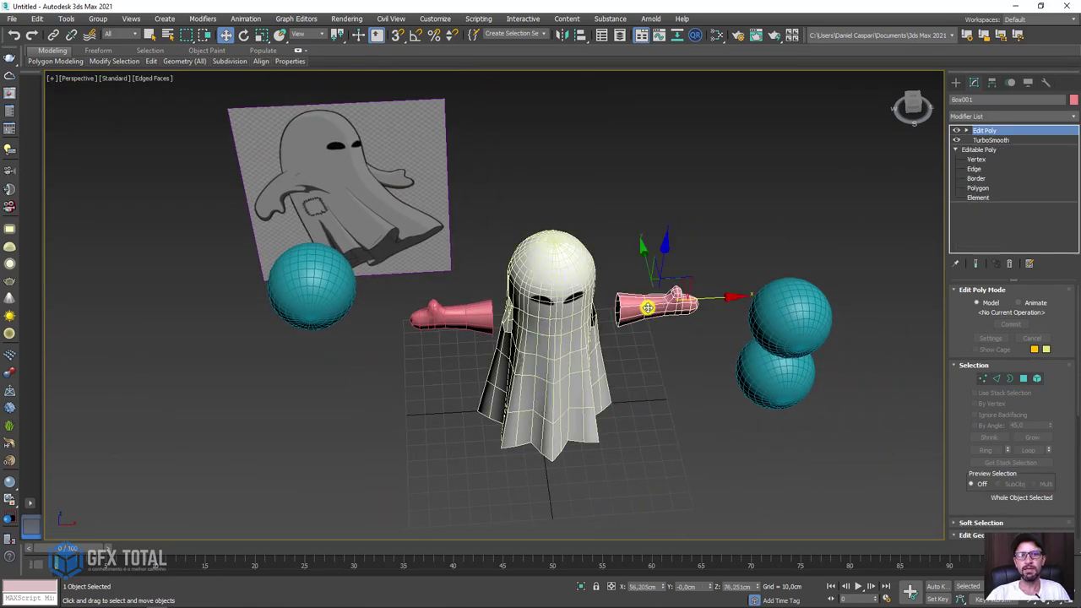
{"action": "middle_click_drag", "start_coordinate": [640, 306], "coordinate": [667, 307], "text": "alt"}
{"action": "scroll", "coordinate": [662, 301], "scroll_direction": "up", "scroll_amount": 2}
{"action": "key", "text": "e"}
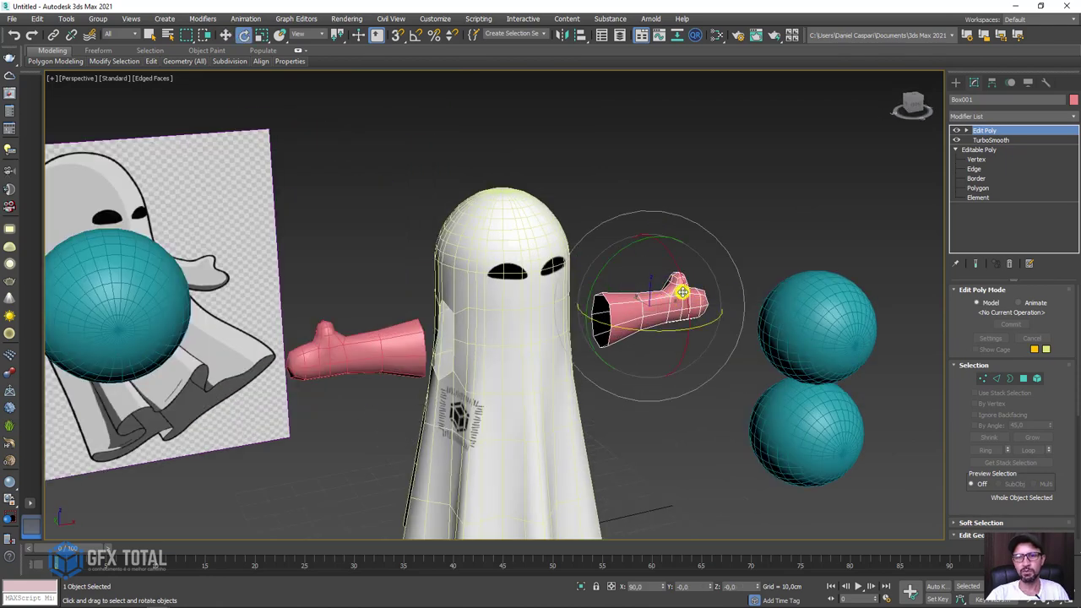
{"action": "left_click_drag", "start_coordinate": [676, 293], "coordinate": [767, 289]}
{"action": "middle_click_drag", "start_coordinate": [767, 289], "coordinate": [761, 310], "text": "alt"}
{"action": "key", "text": "ctrl+z"}
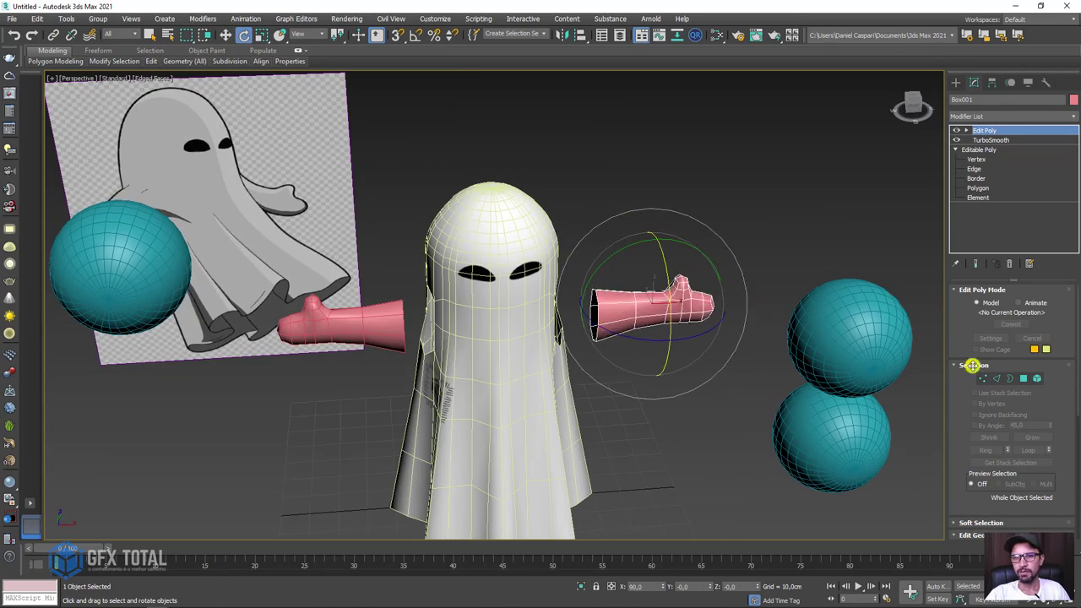
At vertex level, bend the arm's outer vertices upward and slightly rotate the hand-end vertices.
{"action": "left_click", "coordinate": [981, 382]}
{"action": "left_click_drag", "start_coordinate": [624, 242], "coordinate": [624, 242]}
{"action": "mouse_move", "coordinate": [624, 241]}
{"action": "middle_mouse_down", "text": "alt"}
{"action": "mouse_move", "coordinate": [719, 330]}
{"action": "mouse_move", "coordinate": [662, 370]}
{"action": "middle_mouse_up", "text": "alt"}
{"action": "left_click_drag", "start_coordinate": [657, 346], "coordinate": [647, 352]}
{"action": "key", "text": "w"}
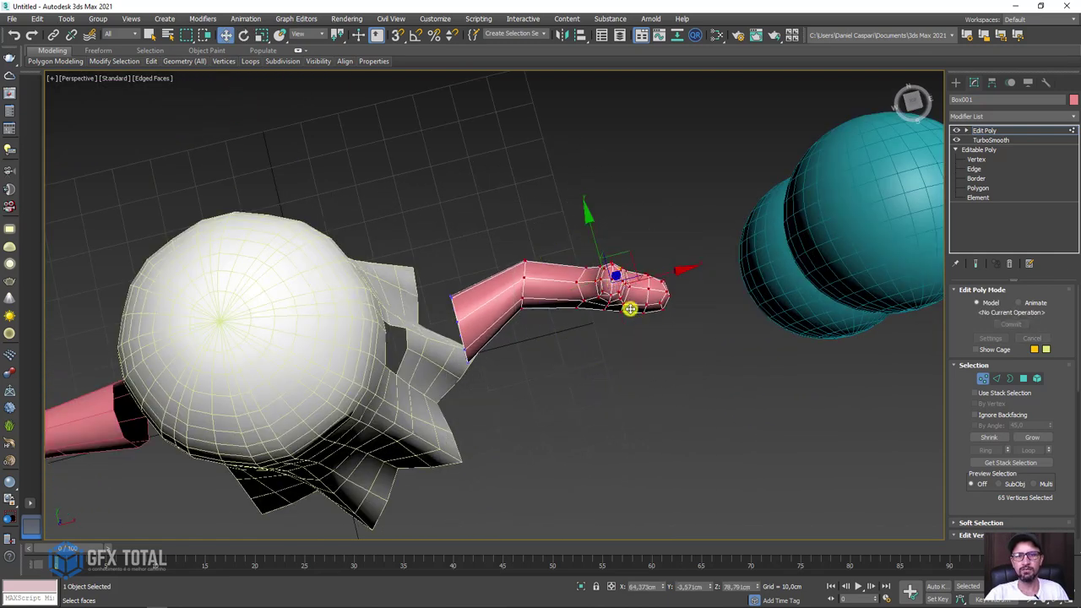
{"action": "left_click_drag", "start_coordinate": [623, 258], "coordinate": [601, 279]}
{"action": "left_click_drag", "start_coordinate": [675, 253], "coordinate": [507, 361]}
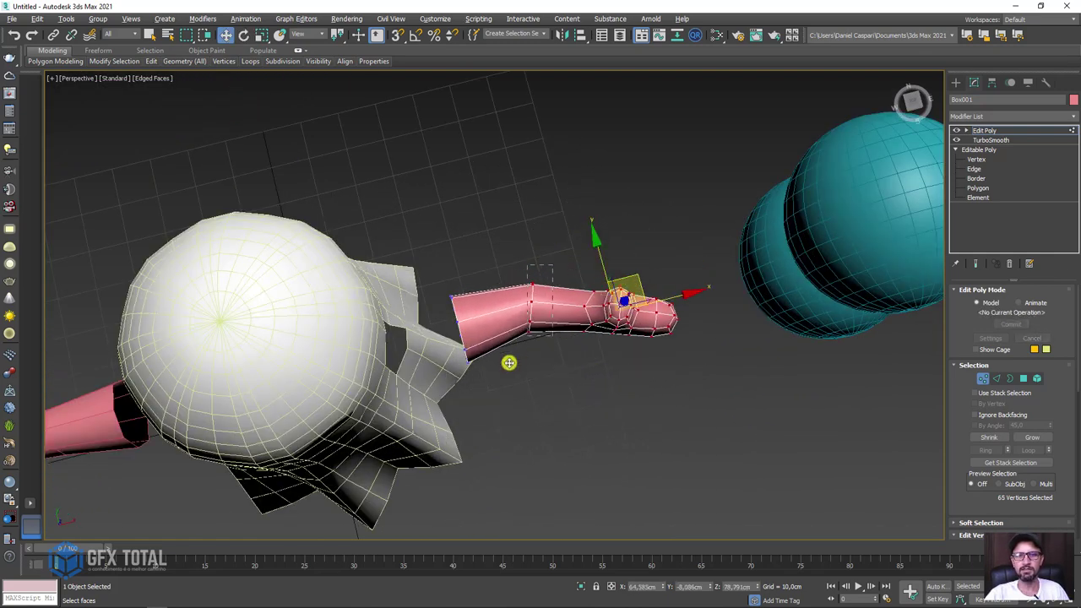
{"action": "key", "text": "e"}
{"action": "mouse_move", "coordinate": [637, 382]}
{"action": "left_mouse_down"}
{"action": "mouse_move", "coordinate": [623, 386]}
{"action": "mouse_move", "coordinate": [633, 358]}
{"action": "left_mouse_up"}
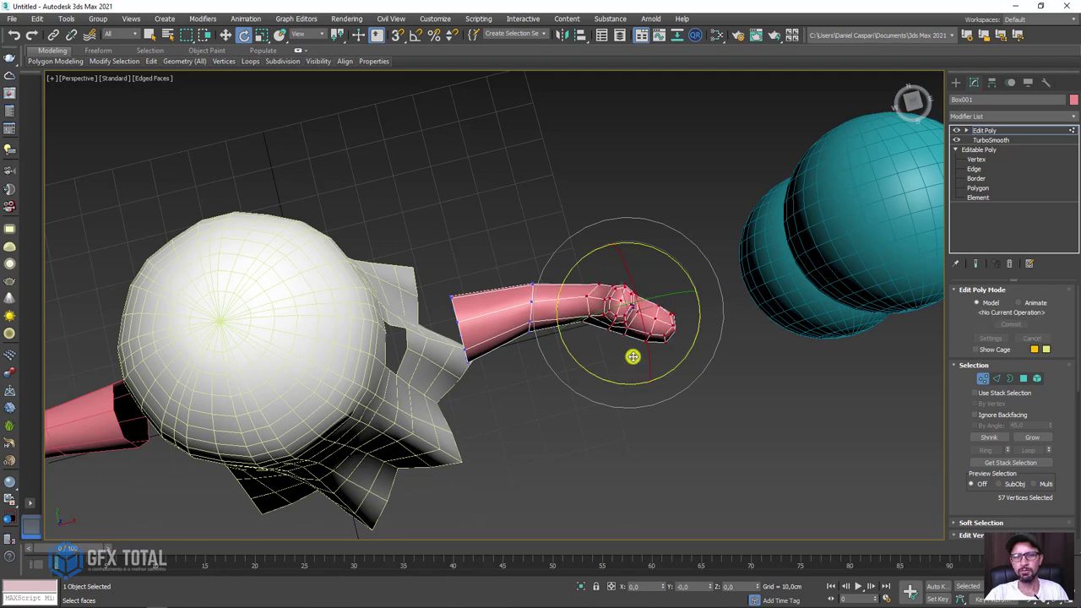
{"action": "middle_click_drag", "start_coordinate": [633, 357], "coordinate": [668, 364], "text": "alt"}
In Top view, frame the arm and nudge the hand-tip vertices down and left.
{"action": "key", "text": "t"}
{"action": "key", "text": "z"}
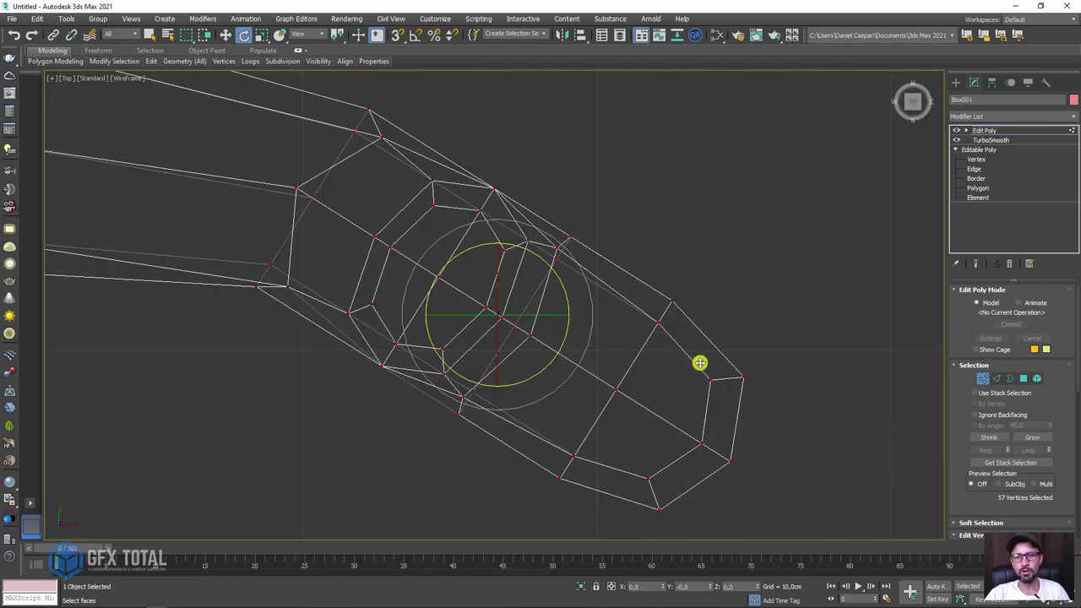
{"action": "left_click_drag", "start_coordinate": [631, 406], "coordinate": [625, 403]}
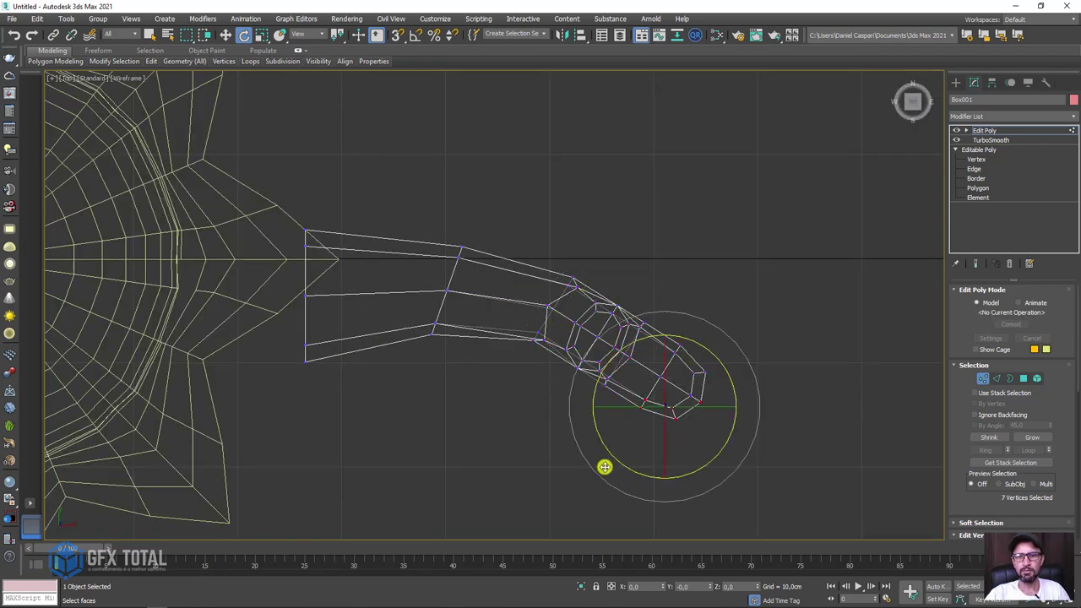
{"action": "left_click_drag", "start_coordinate": [557, 354], "coordinate": [551, 350], "text": "ctrl"}
{"action": "key", "text": "w"}
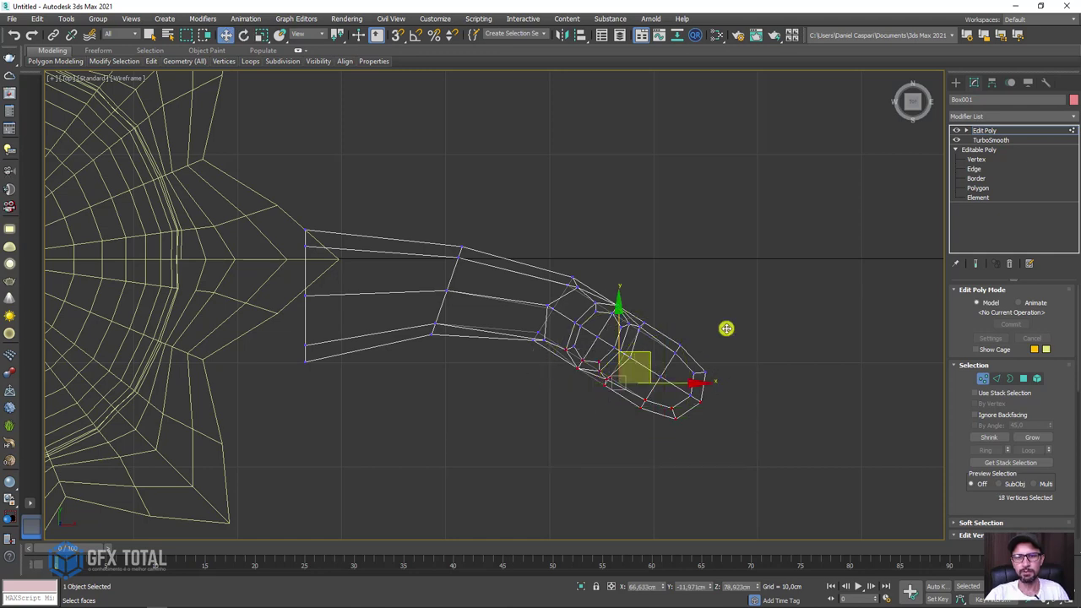
{"action": "left_click_drag", "start_coordinate": [686, 380], "coordinate": [674, 355]}
{"action": "left_click_drag", "start_coordinate": [707, 309], "coordinate": [655, 385]}
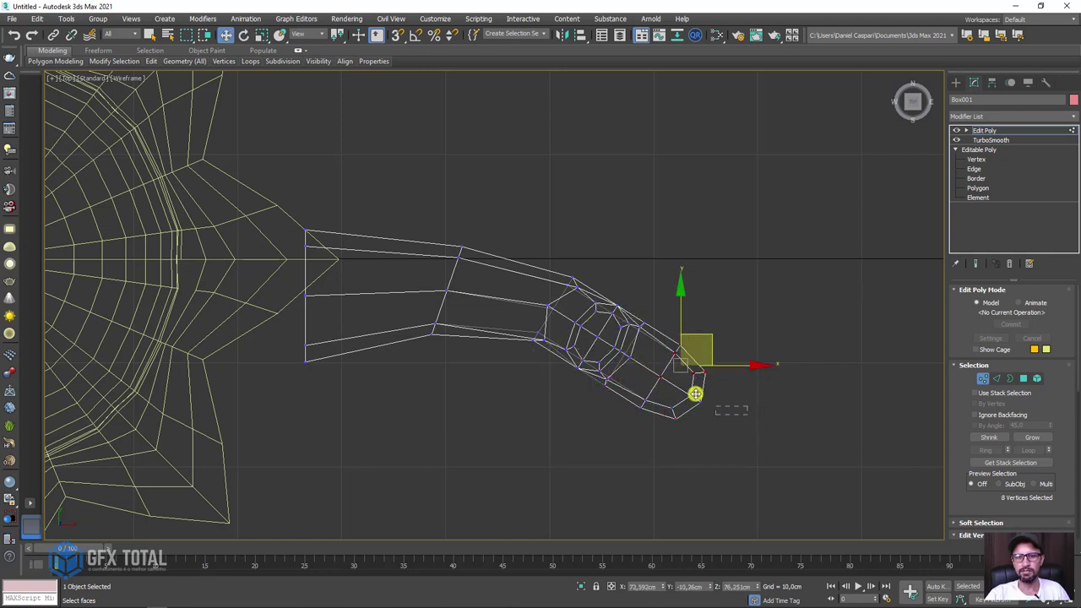
{"action": "left_click_drag", "start_coordinate": [713, 342], "coordinate": [705, 353]}
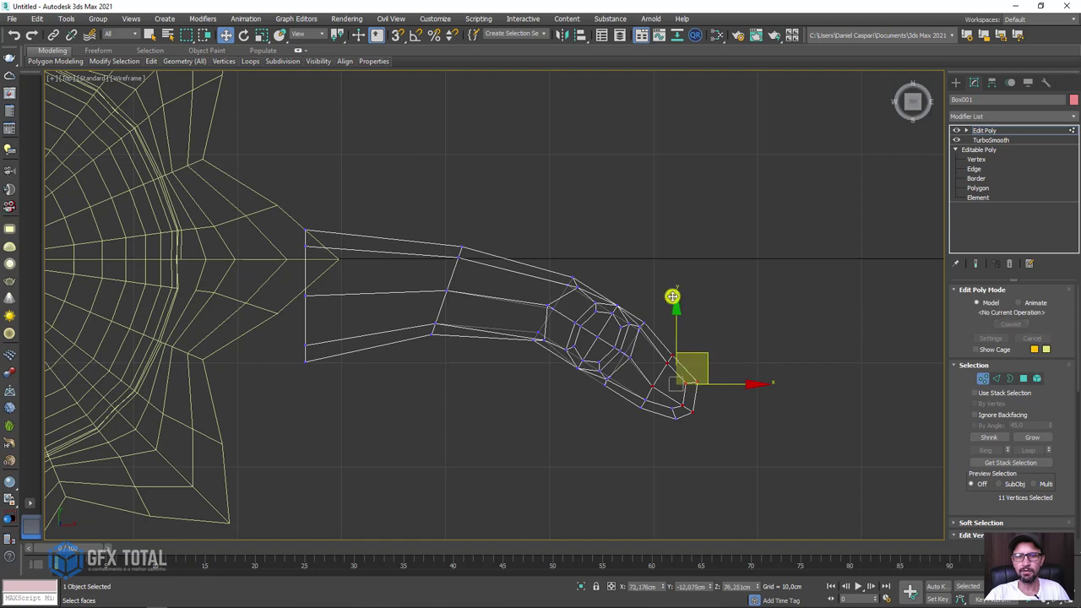
Shift the three wrist vertices left and nudge the six forearm-tip vertices down-left.
{"action": "mouse_move", "coordinate": [609, 328]}
{"action": "left_mouse_down"}
{"action": "mouse_move", "coordinate": [623, 290]}
{"action": "mouse_move", "coordinate": [679, 304]}
{"action": "left_mouse_up"}
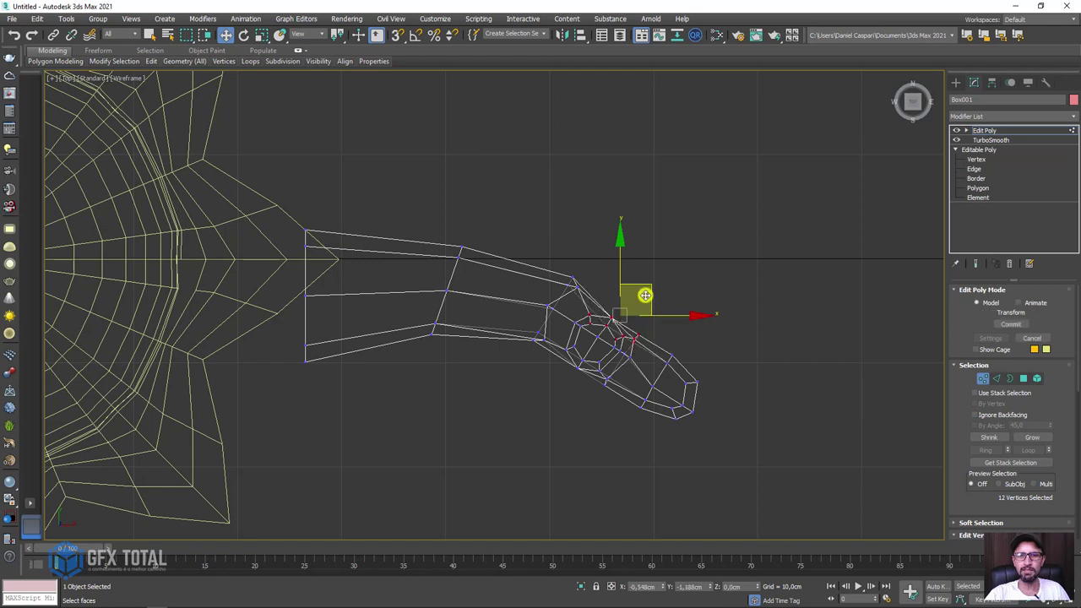
{"action": "left_click", "coordinate": [571, 283]}
{"action": "left_click_drag", "start_coordinate": [598, 254], "coordinate": [574, 256]}
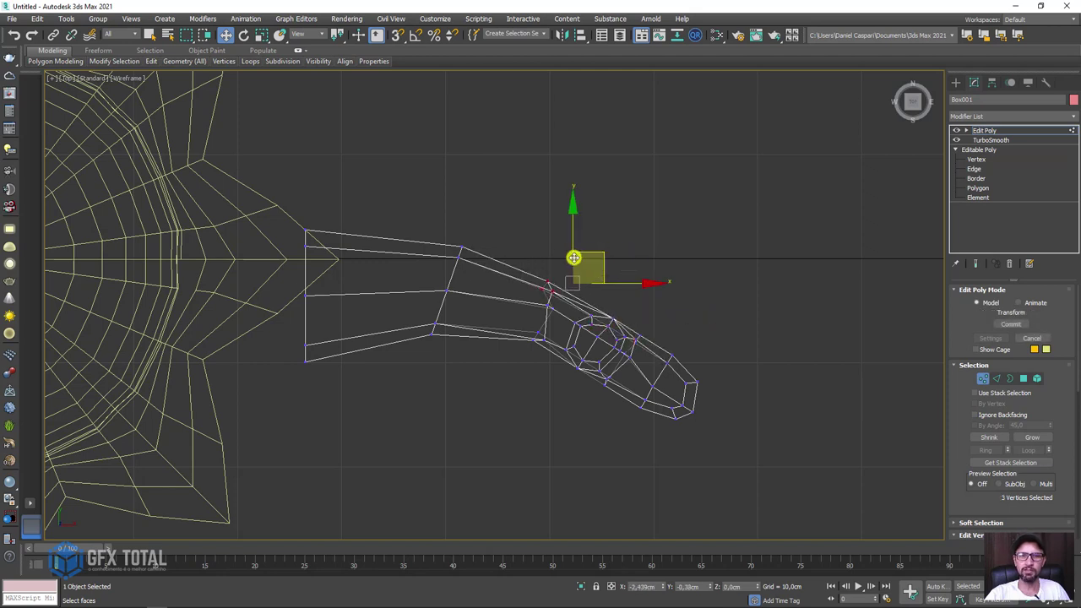
{"action": "middle_click_drag", "start_coordinate": [641, 312], "coordinate": [690, 304]}
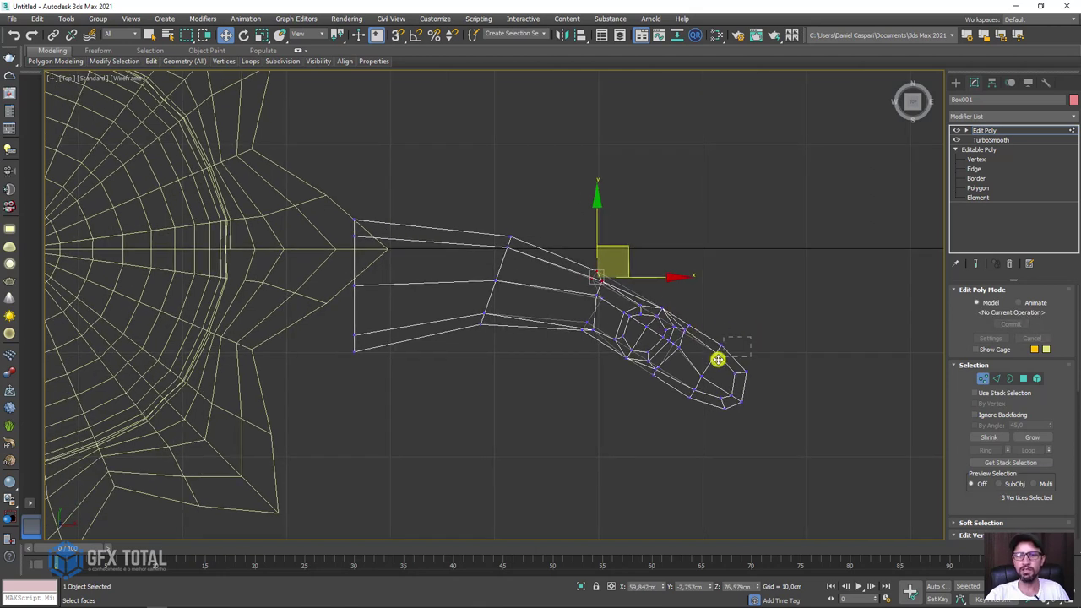
{"action": "left_click_drag", "start_coordinate": [717, 360], "coordinate": [716, 371]}
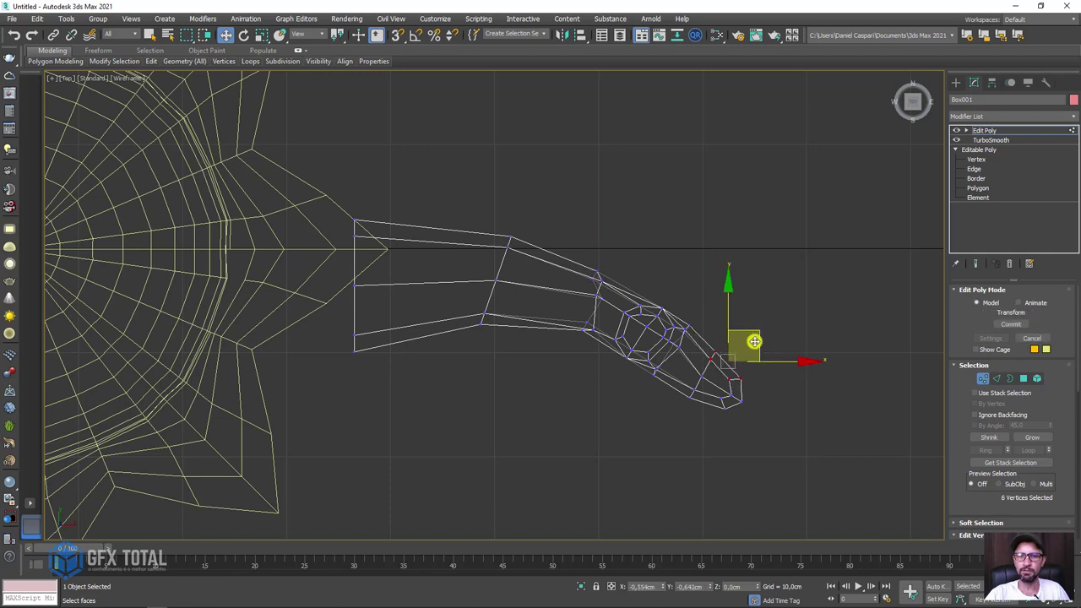
{"action": "left_click_drag", "start_coordinate": [752, 339], "coordinate": [748, 345]}
Rotate and move the forearm-tip vertices so the hand bends downward.
{"action": "left_click_drag", "start_coordinate": [683, 353], "coordinate": [683, 353]}
{"action": "key", "text": "e"}
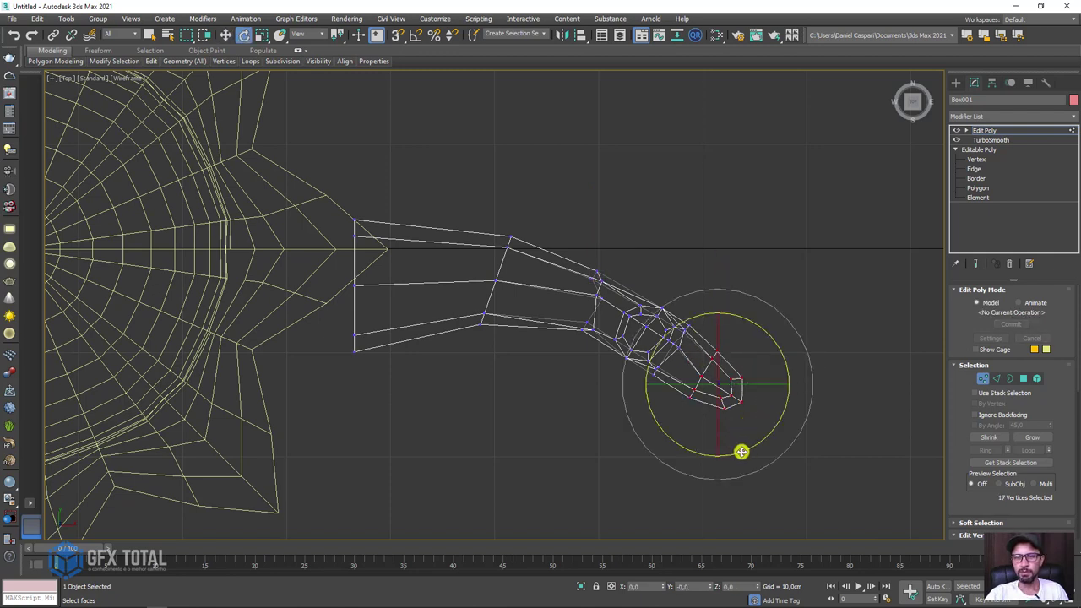
{"action": "left_click_drag", "start_coordinate": [741, 452], "coordinate": [729, 403]}
{"action": "key", "text": "w"}
{"action": "left_click_drag", "start_coordinate": [726, 364], "coordinate": [714, 380]}
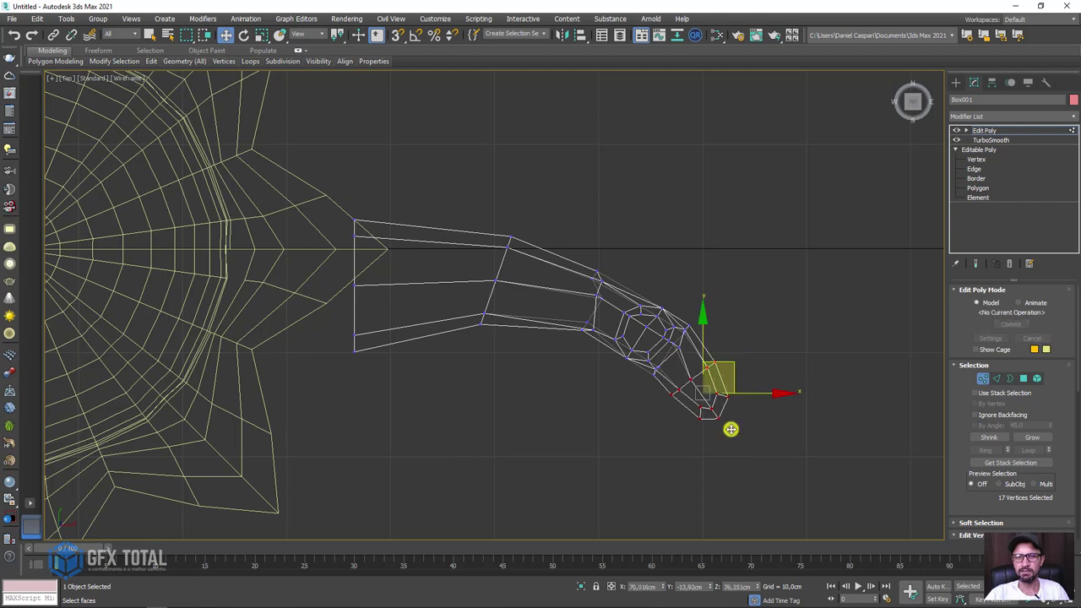
{"action": "key", "text": "e"}
{"action": "left_click_drag", "start_coordinate": [749, 453], "coordinate": [734, 453]}
{"action": "key", "text": "w"}
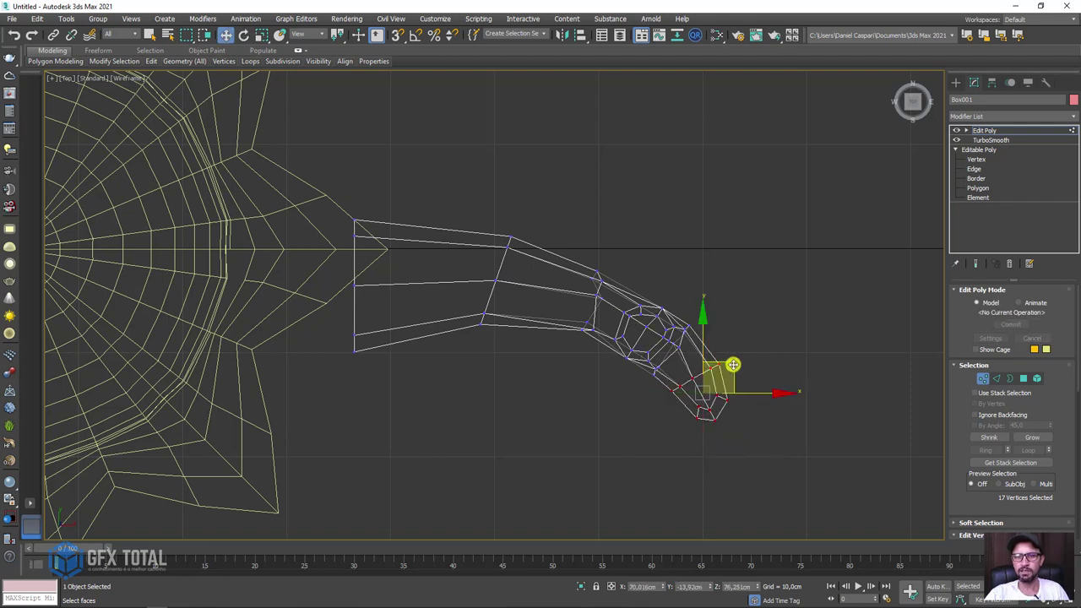
{"action": "left_click_drag", "start_coordinate": [733, 364], "coordinate": [726, 366]}
Shift the nine outermost tip vertices slightly left and exit vertex editing.
{"action": "mouse_move", "coordinate": [682, 408]}
{"action": "left_mouse_down"}
{"action": "mouse_move", "coordinate": [719, 441]}
{"action": "mouse_move", "coordinate": [728, 475]}
{"action": "left_mouse_up"}
{"action": "key", "text": "e"}
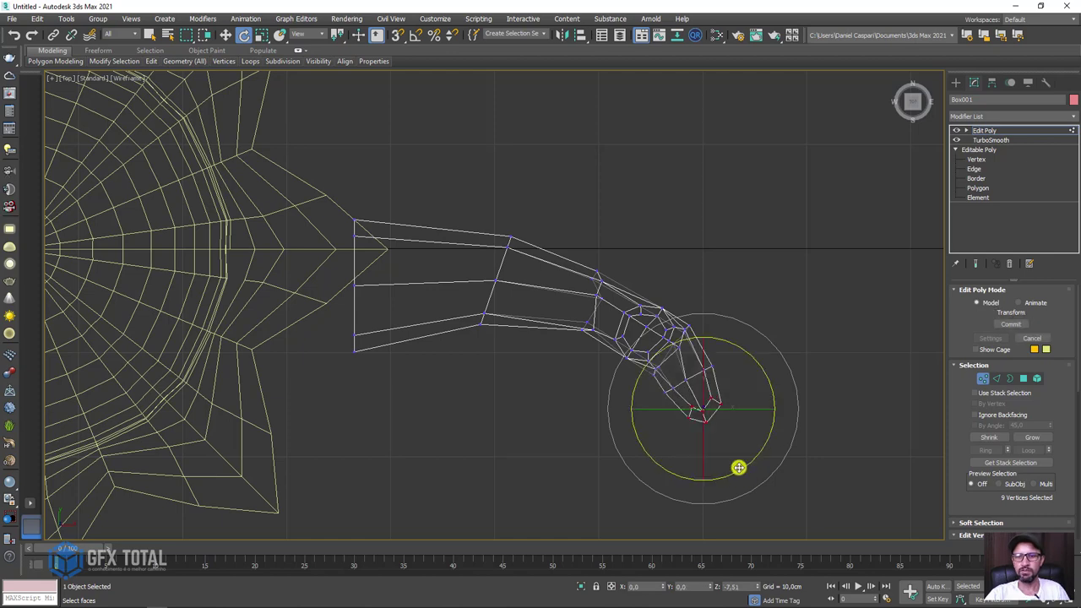
{"action": "key", "text": "w"}
{"action": "left_click_drag", "start_coordinate": [726, 387], "coordinate": [718, 388]}
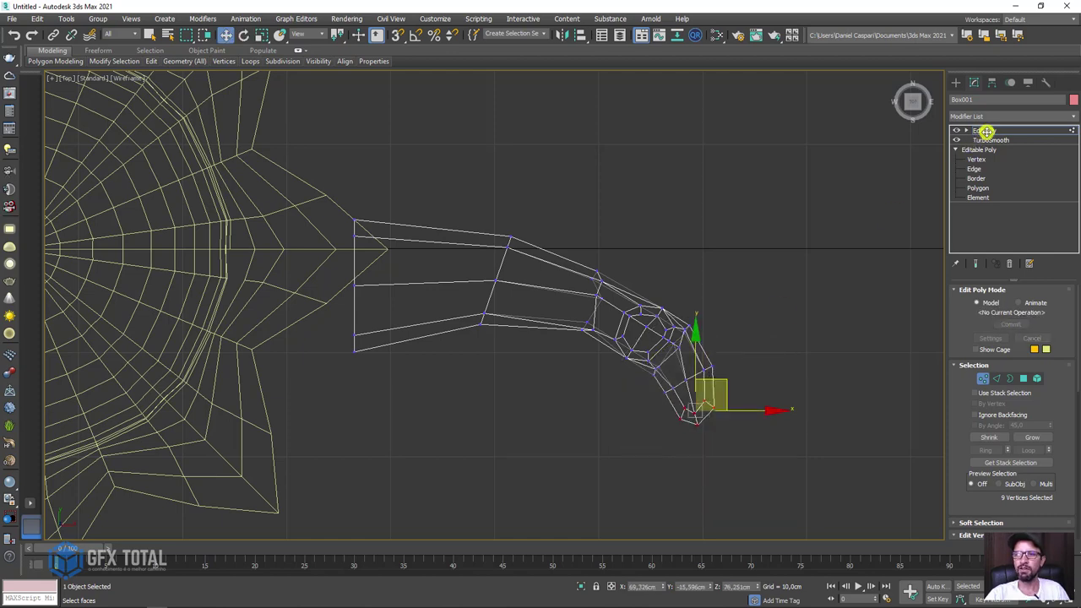
{"action": "left_click", "coordinate": [985, 132]}
Back in shaded view, rotate the right arm to a new angle and move it down-left.
{"action": "key", "text": "z"}
{"action": "key", "text": "F3"}
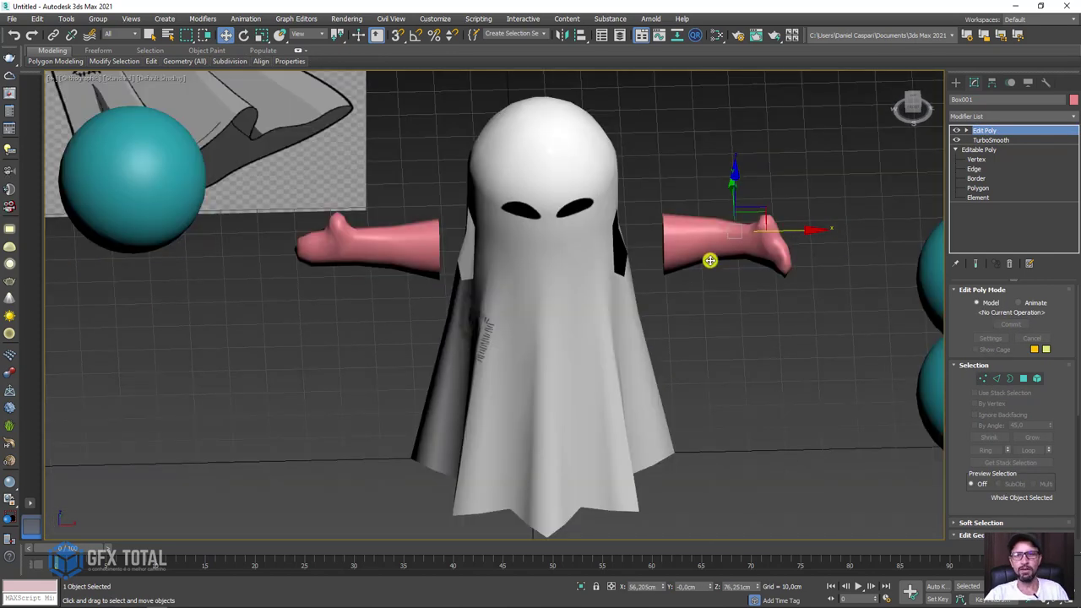
{"action": "mouse_move", "coordinate": [709, 261]}
{"action": "middle_mouse_down", "text": "alt"}
{"action": "mouse_move", "coordinate": [702, 222]}
{"action": "mouse_move", "coordinate": [729, 241]}
{"action": "mouse_move", "coordinate": [700, 240]}
{"action": "mouse_move", "coordinate": [724, 309]}
{"action": "middle_mouse_up", "text": "alt"}
{"action": "key", "text": "e"}
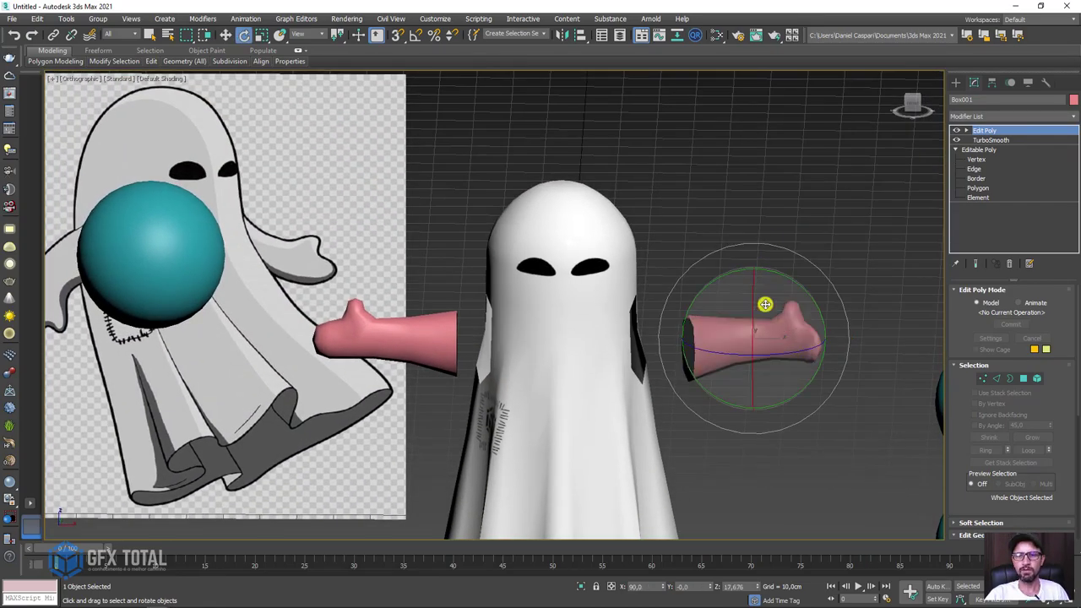
{"action": "left_click_drag", "start_coordinate": [764, 304], "coordinate": [777, 273]}
{"action": "key", "text": "w"}
{"action": "left_click_drag", "start_coordinate": [767, 318], "coordinate": [754, 336]}
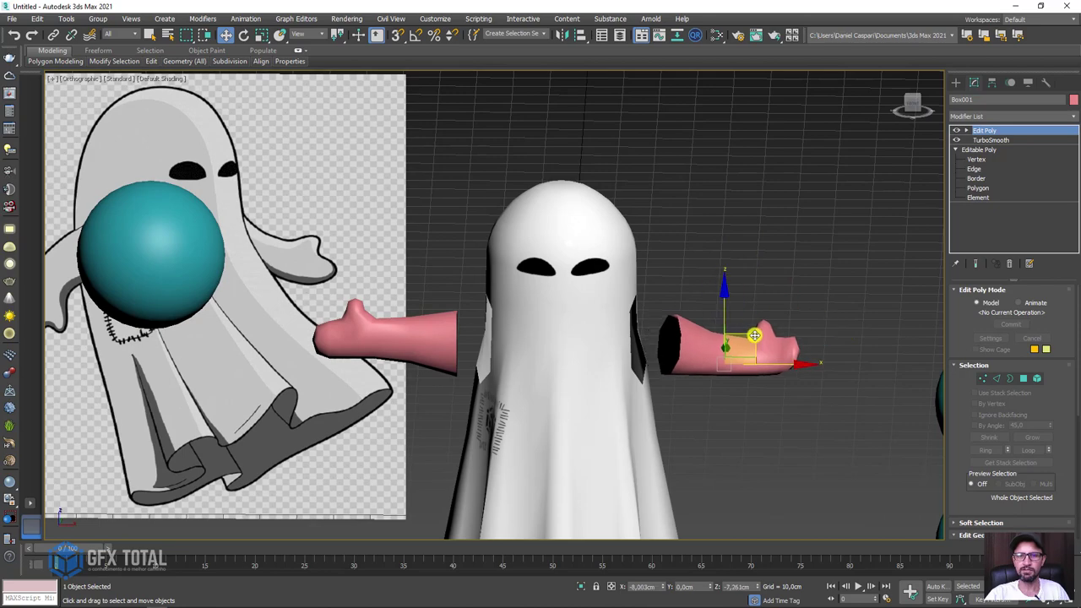
Start copying the reference image plane, then cancel the clone.
{"action": "scroll", "coordinate": [386, 297], "scroll_direction": "down", "scroll_amount": 3}
{"action": "middle_click_drag", "start_coordinate": [507, 292], "coordinate": [583, 317], "text": "alt"}
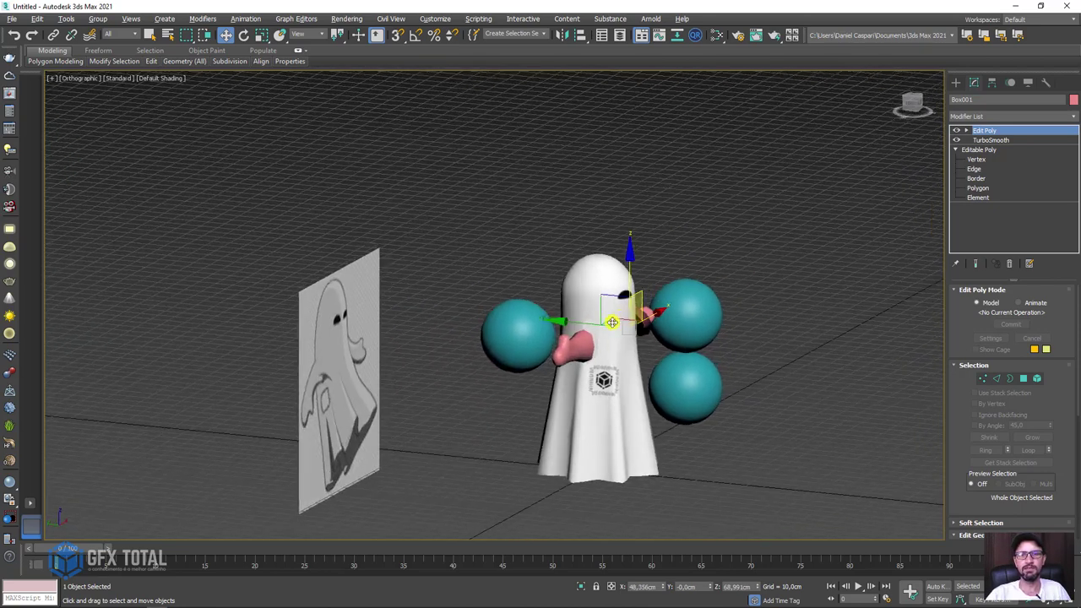
{"action": "scroll", "coordinate": [596, 331], "scroll_direction": "up", "scroll_amount": 3}
{"action": "scroll", "coordinate": [349, 326], "scroll_direction": "down", "scroll_amount": 3}
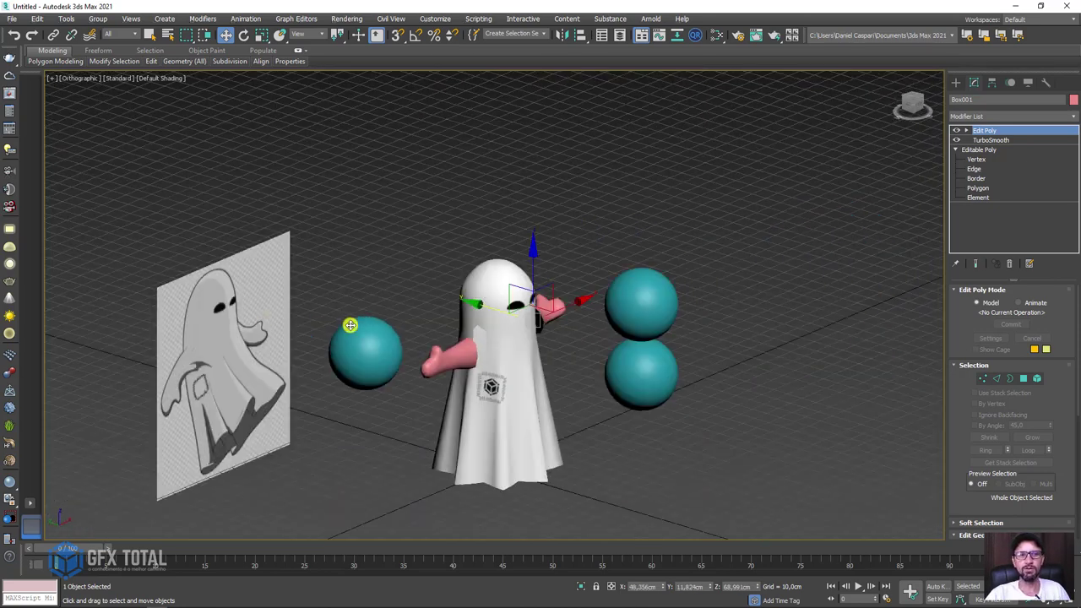
{"action": "scroll", "coordinate": [227, 330], "scroll_direction": "up", "scroll_amount": 3}
{"action": "left_click_drag", "start_coordinate": [209, 312], "coordinate": [278, 332], "text": "shift"}
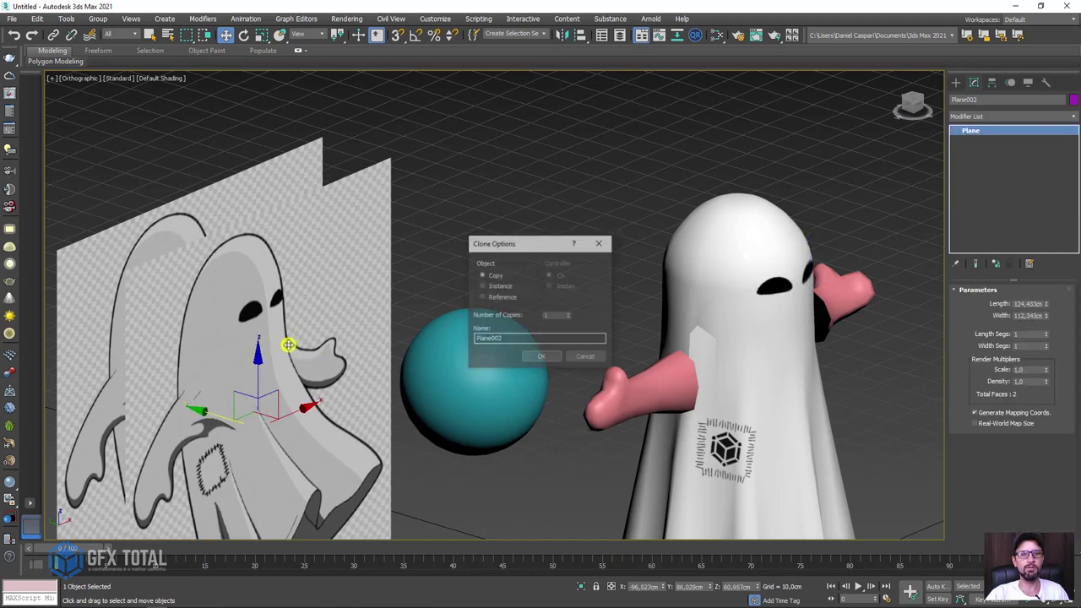
{"action": "key", "text": "Escape"}
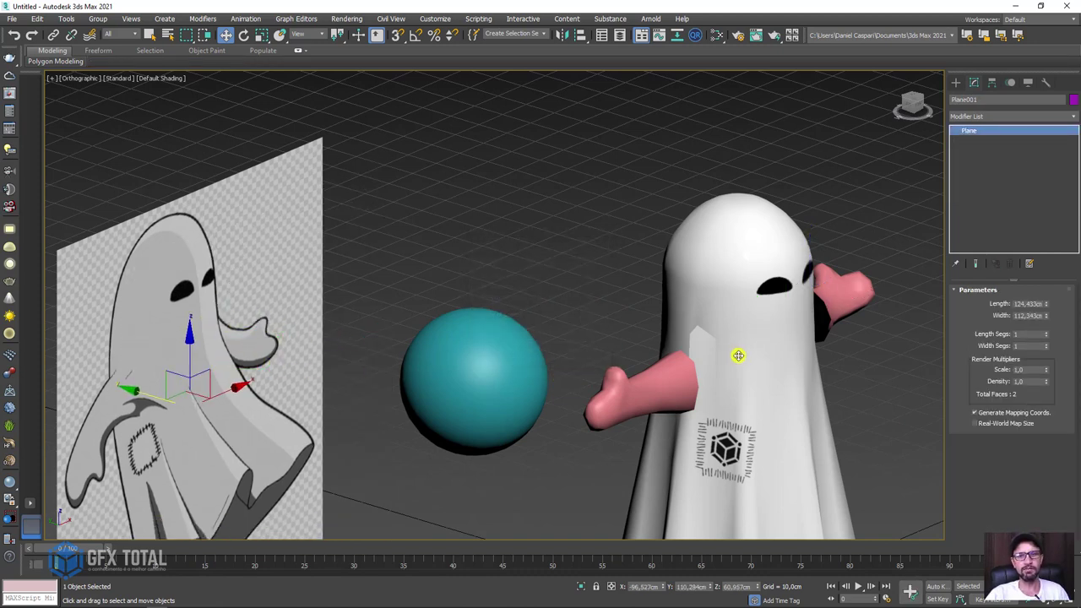
Reselect the right pink arm, restore the earlier perspective, and move the arm further down-left.
{"action": "mouse_move", "coordinate": [738, 356]}
{"action": "middle_mouse_down", "text": "alt"}
{"action": "mouse_move", "coordinate": [678, 338]}
{"action": "mouse_move", "coordinate": [748, 414]}
{"action": "mouse_move", "coordinate": [728, 332]}
{"action": "middle_mouse_up", "text": "alt"}
{"action": "left_click", "coordinate": [748, 415]}
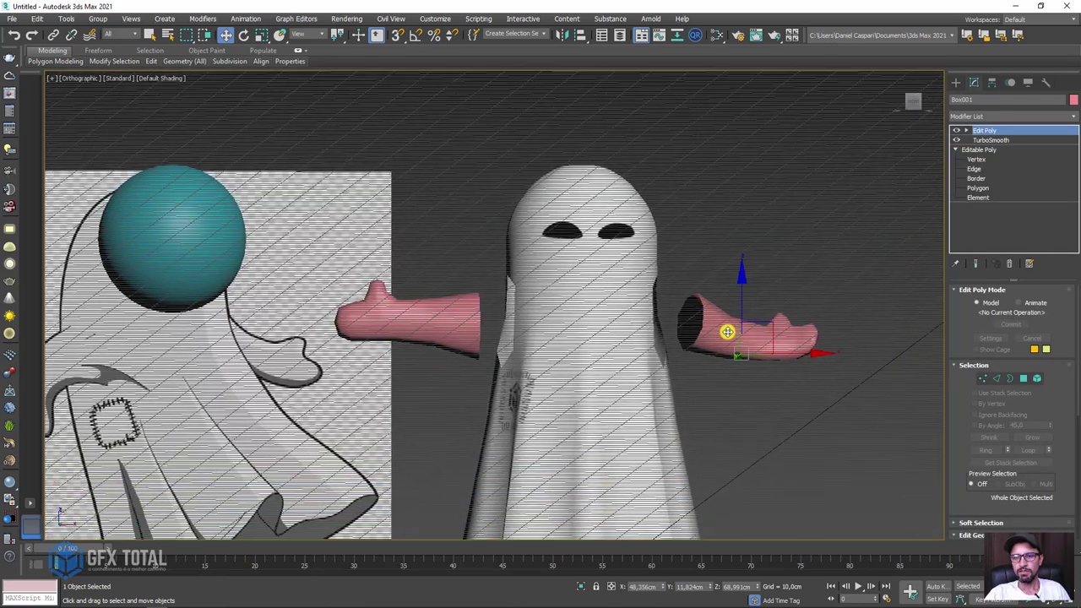
{"action": "key", "text": "shift+z"}
{"action": "key", "text": "shift+z"}
{"action": "key", "text": "shift+z"}
{"action": "key", "text": "shift+z"}
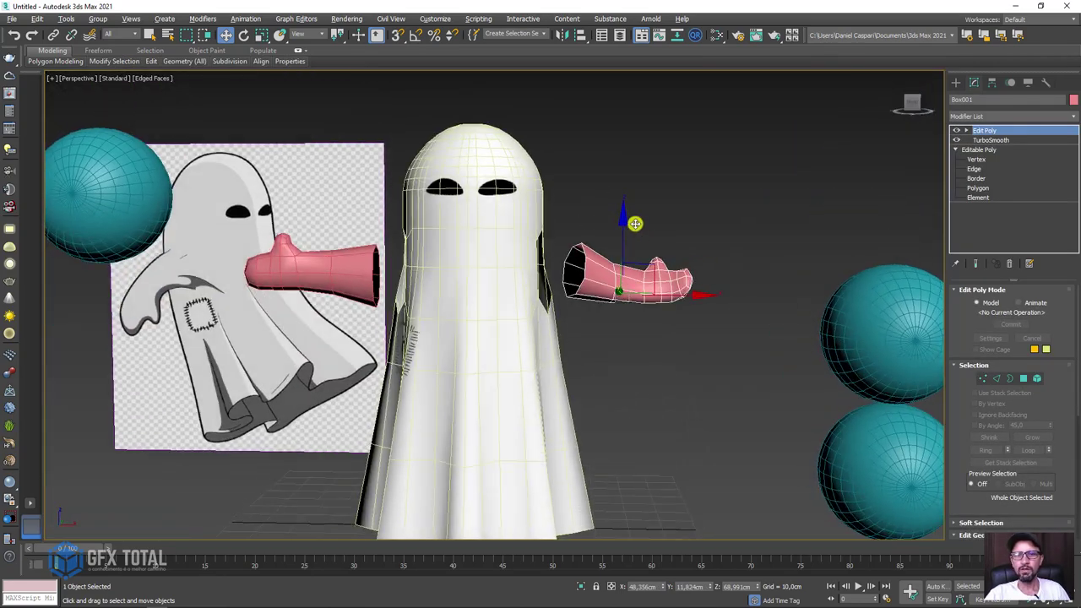
{"action": "scroll", "coordinate": [635, 223], "scroll_direction": "up", "scroll_amount": 3}
{"action": "left_click_drag", "start_coordinate": [635, 293], "coordinate": [603, 316]}
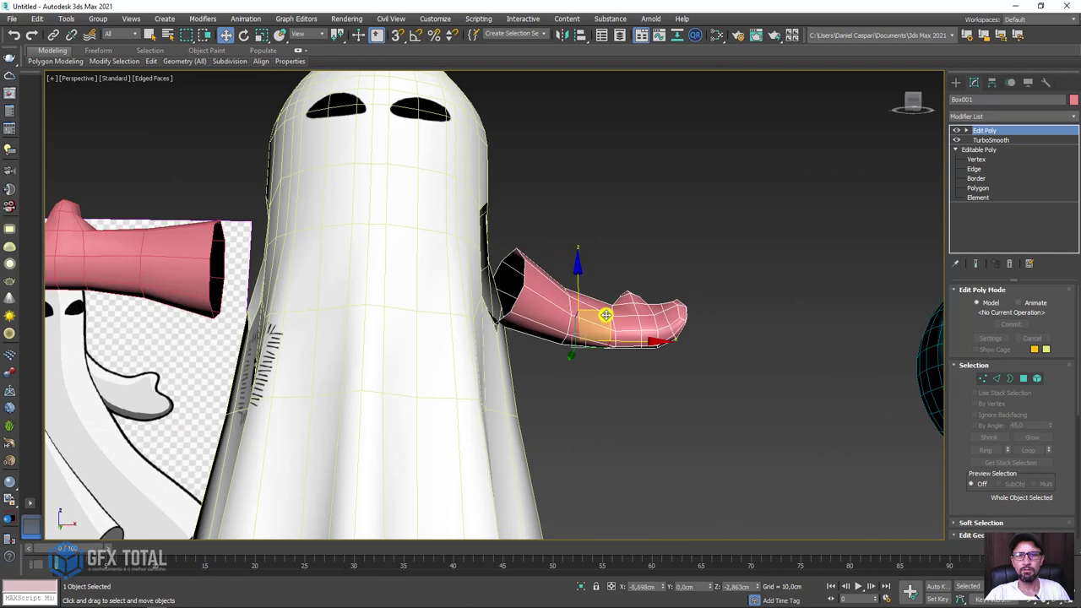
{"action": "middle_click_drag", "start_coordinate": [603, 316], "coordinate": [596, 367], "text": "alt"}
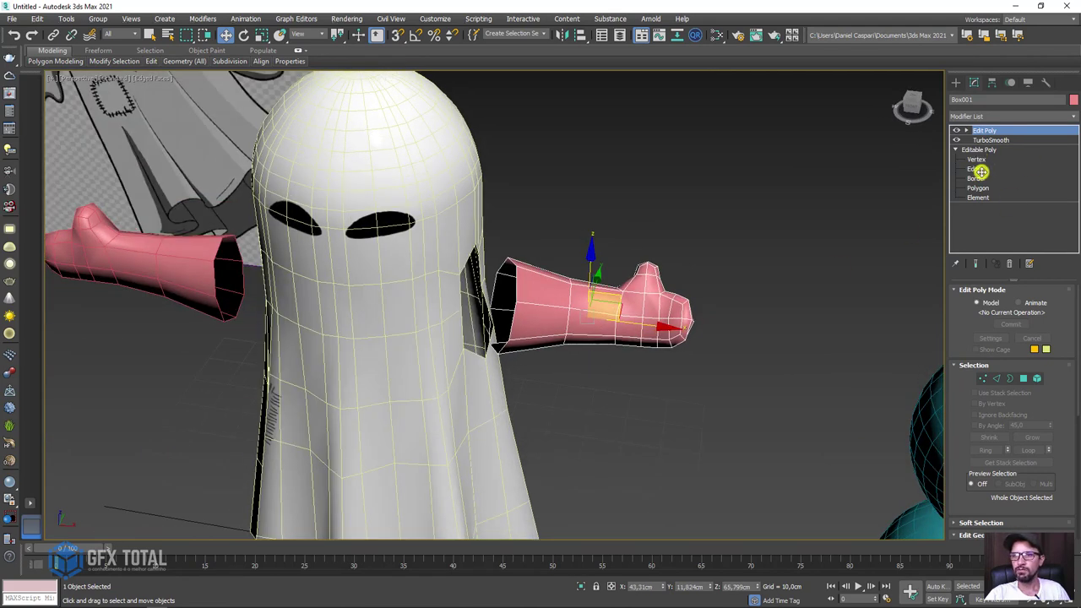
Push the arm's base border toward the body, then move the whole arm left and down.
{"action": "left_click", "coordinate": [967, 130]}
{"action": "left_click", "coordinate": [987, 159]}
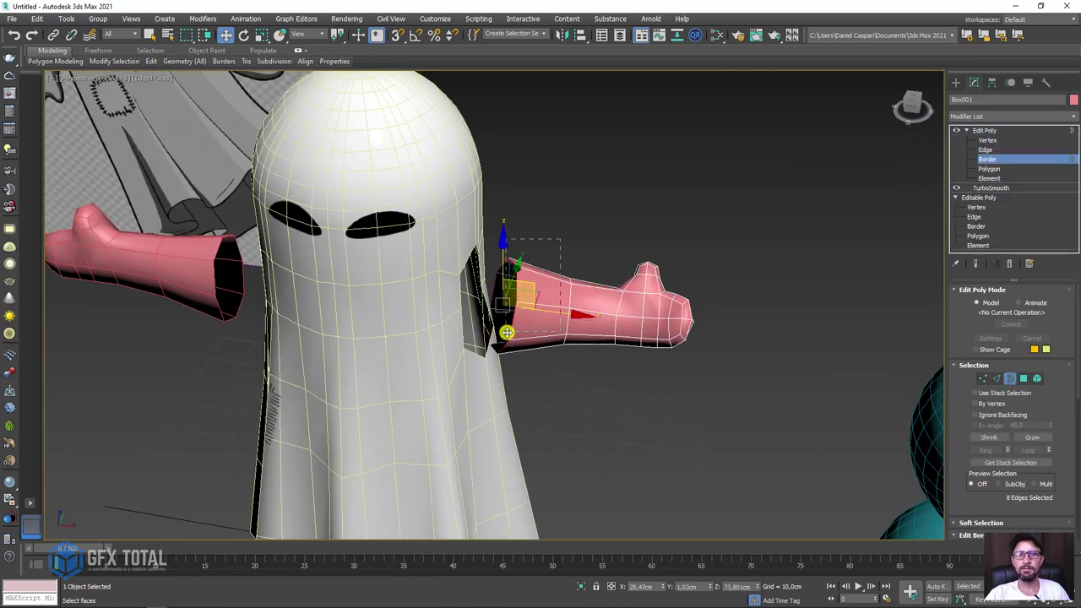
{"action": "mouse_move", "coordinate": [507, 332]}
{"action": "middle_mouse_down", "text": "alt"}
{"action": "mouse_move", "coordinate": [572, 319]}
{"action": "mouse_move", "coordinate": [536, 319]}
{"action": "middle_mouse_up", "text": "alt"}
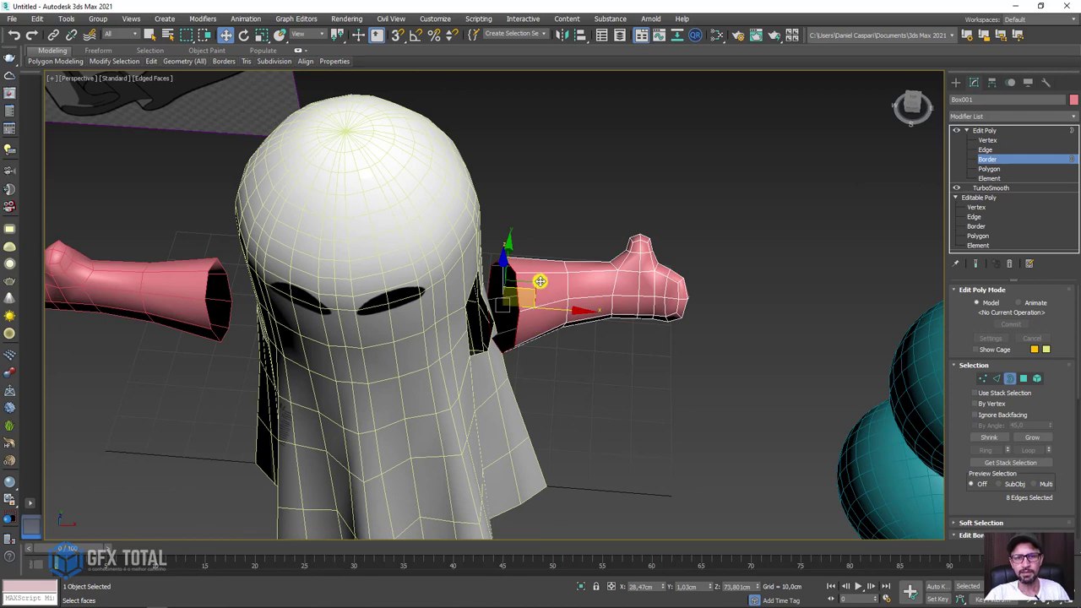
{"action": "middle_click_drag", "start_coordinate": [540, 282], "coordinate": [527, 285], "text": "alt"}
{"action": "left_click_drag", "start_coordinate": [526, 285], "coordinate": [557, 268]}
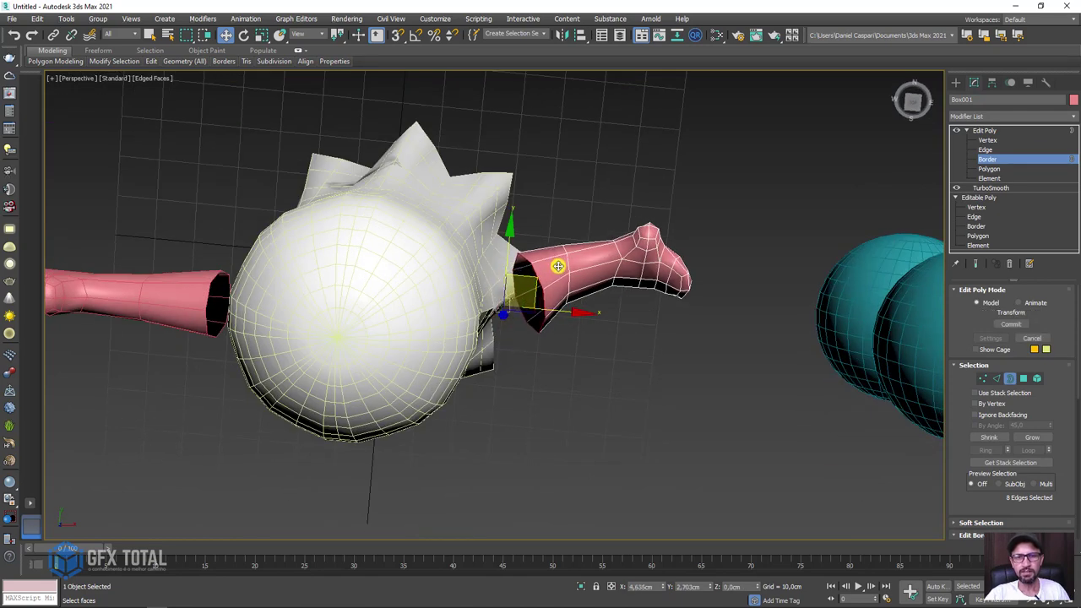
{"action": "middle_click_drag", "start_coordinate": [558, 267], "coordinate": [689, 187], "text": "alt"}
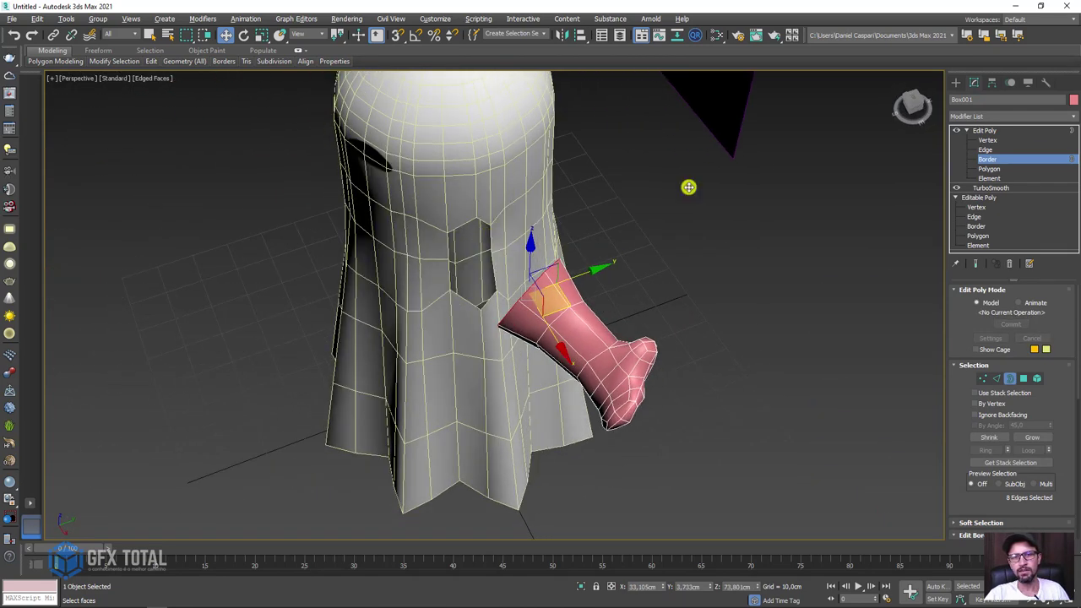
{"action": "left_click", "coordinate": [993, 132]}
{"action": "mouse_move", "coordinate": [638, 331]}
{"action": "left_mouse_down"}
{"action": "mouse_move", "coordinate": [682, 333]}
{"action": "mouse_move", "coordinate": [564, 251]}
{"action": "left_mouse_up"}
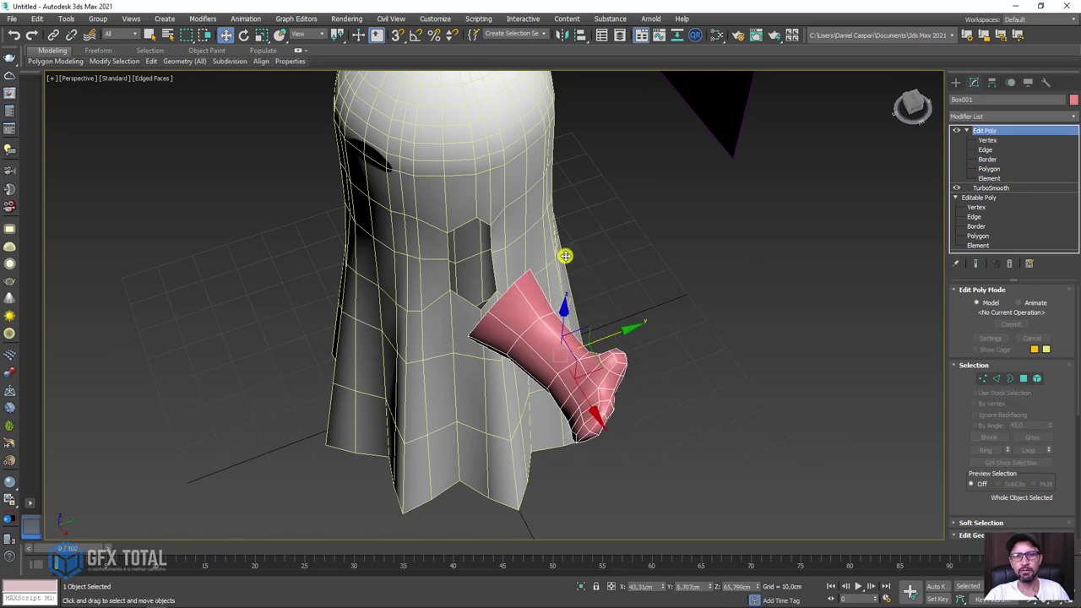
Pull apart the ghost body's vertices beside the arm opening to widen the gap.
{"action": "left_click", "coordinate": [517, 250]}
{"action": "left_click", "coordinate": [986, 140]}
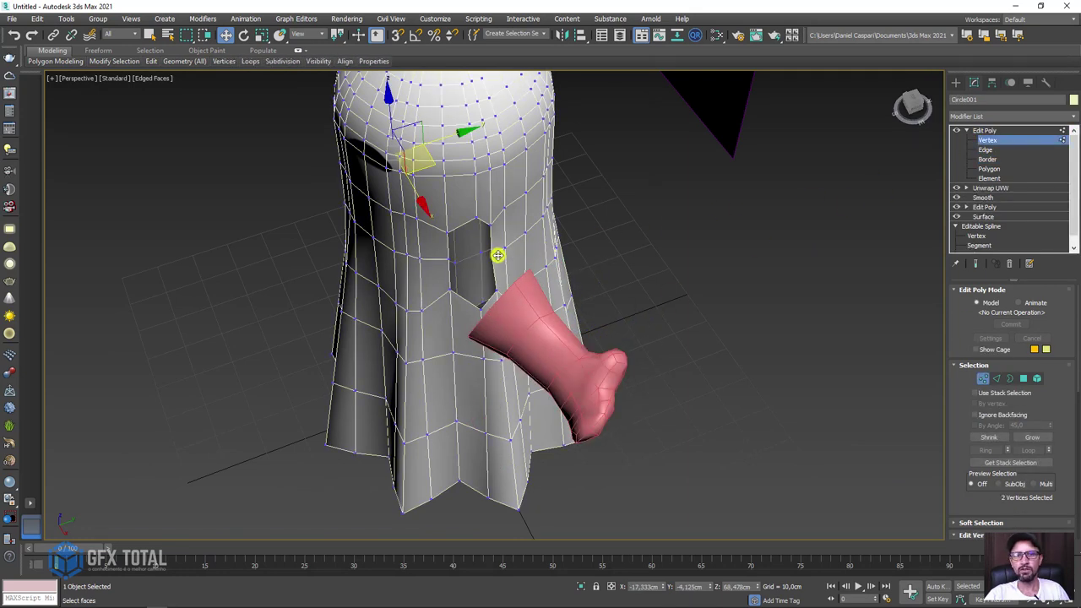
{"action": "left_click", "coordinate": [494, 251]}
{"action": "scroll", "coordinate": [504, 256], "scroll_direction": "up", "scroll_amount": 5}
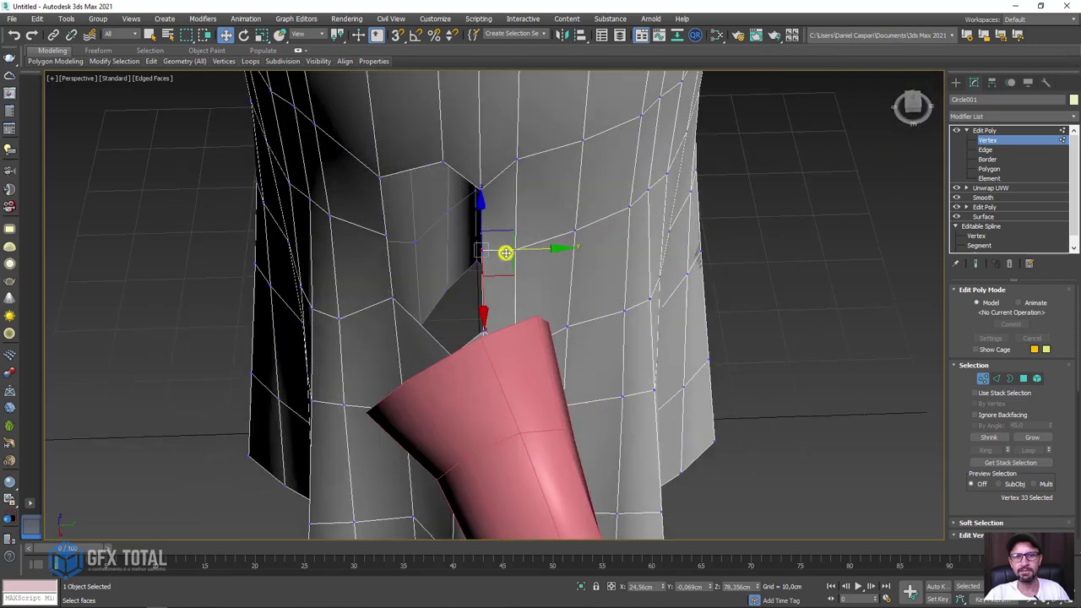
{"action": "left_click", "coordinate": [483, 248], "text": "ctrl"}
{"action": "left_click_drag", "start_coordinate": [549, 250], "coordinate": [634, 244]}
{"action": "left_click", "coordinate": [583, 233], "text": "ctrl"}
{"action": "left_click", "coordinate": [481, 192]}
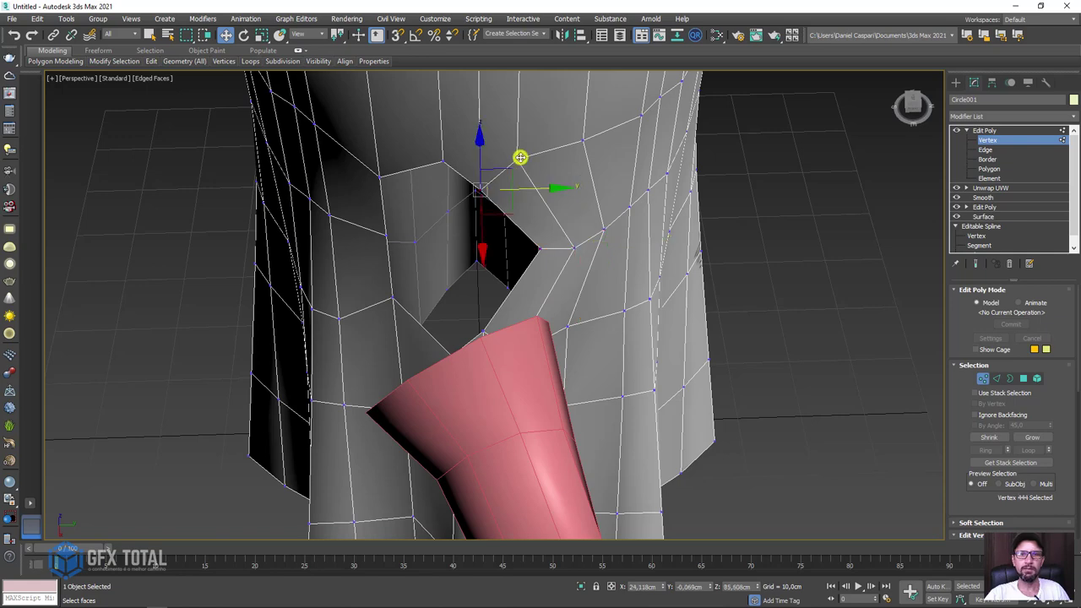
{"action": "left_click", "coordinate": [518, 157], "text": "ctrl"}
{"action": "scroll", "coordinate": [529, 258], "scroll_direction": "down", "scroll_amount": 3}
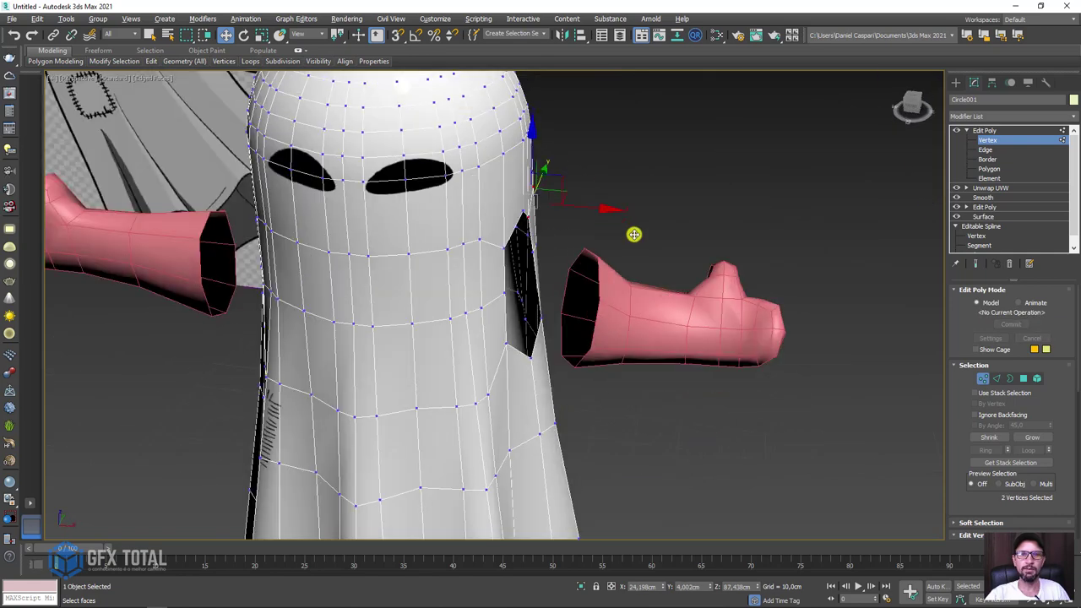
{"action": "left_click", "coordinate": [1005, 129]}
Select the arm's open-end border, then rotate, move and tilt it toward the body.
{"action": "left_click", "coordinate": [656, 337]}
{"action": "middle_click_drag", "start_coordinate": [667, 334], "coordinate": [695, 280], "text": "alt"}
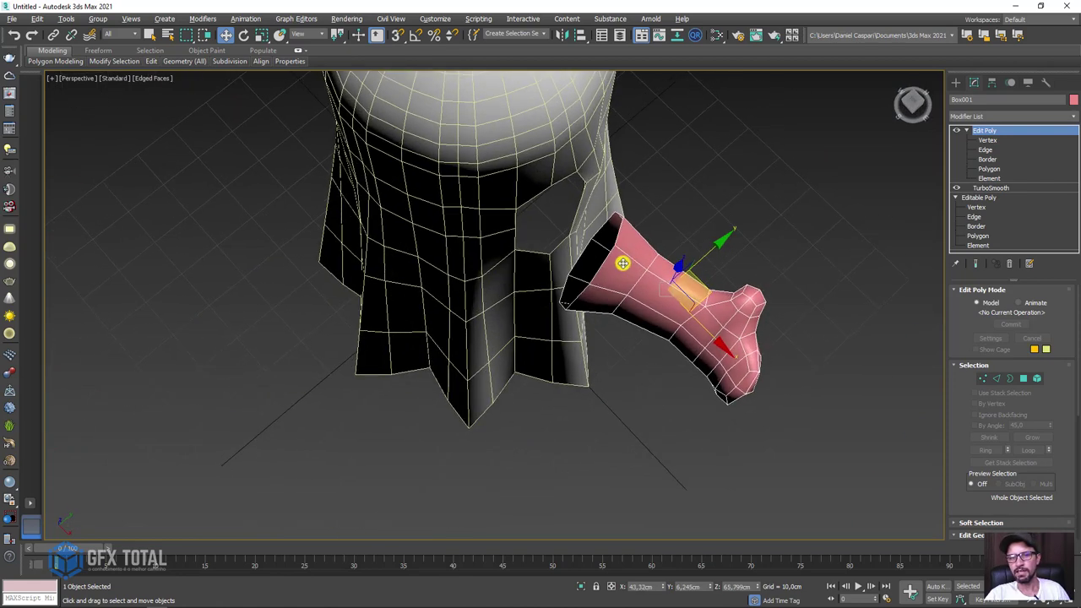
{"action": "left_click", "coordinate": [993, 160]}
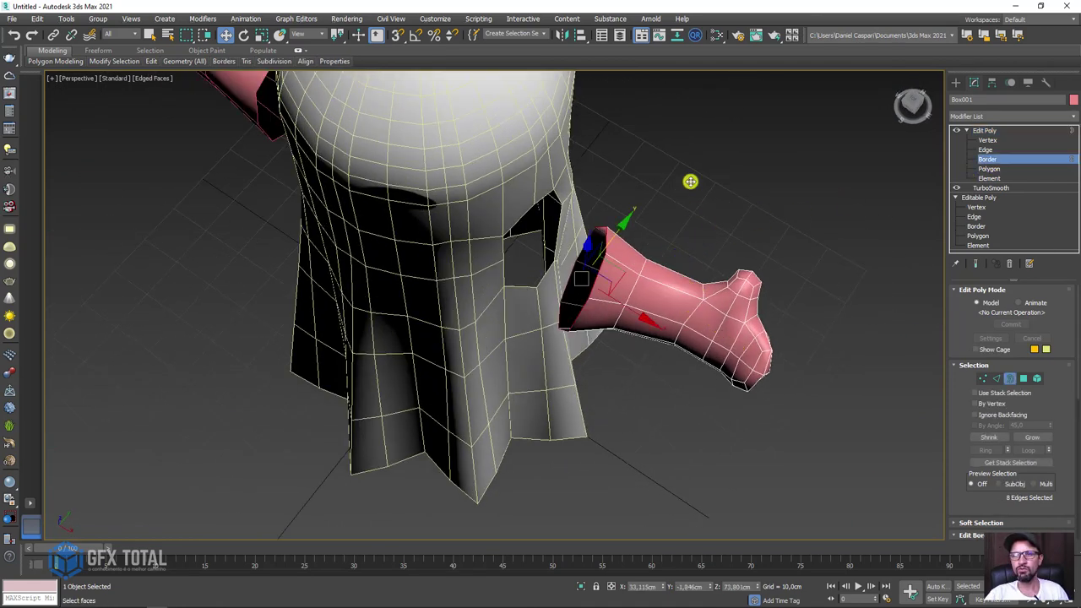
{"action": "key", "text": "e"}
{"action": "mouse_move", "coordinate": [588, 337]}
{"action": "middle_mouse_down", "text": "alt"}
{"action": "mouse_move", "coordinate": [625, 374]}
{"action": "mouse_move", "coordinate": [636, 357]}
{"action": "middle_mouse_up", "text": "alt"}
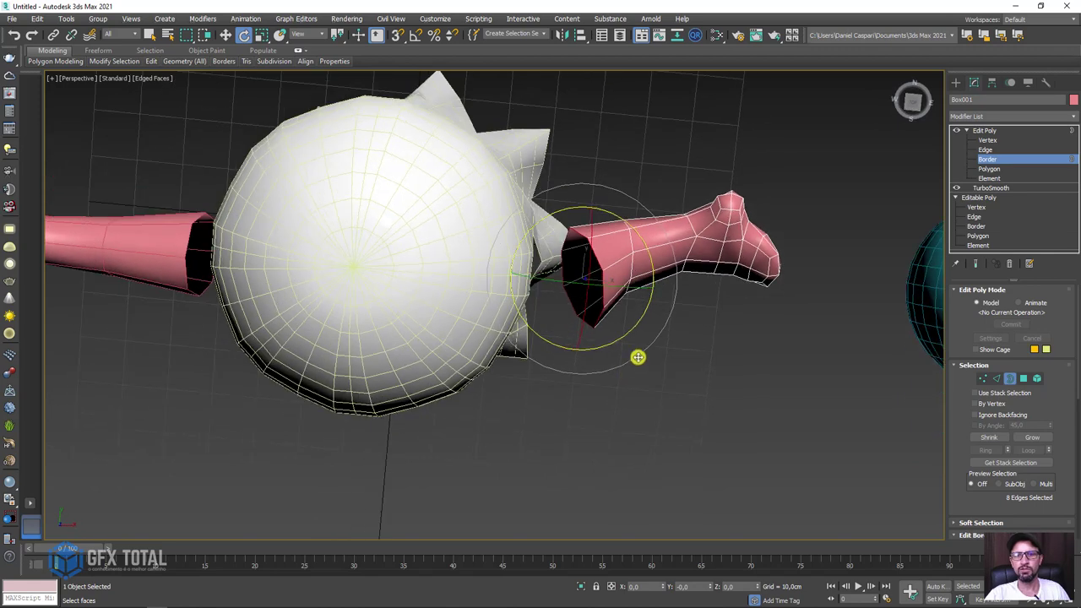
{"action": "key", "text": "w"}
{"action": "left_click_drag", "start_coordinate": [603, 253], "coordinate": [600, 241]}
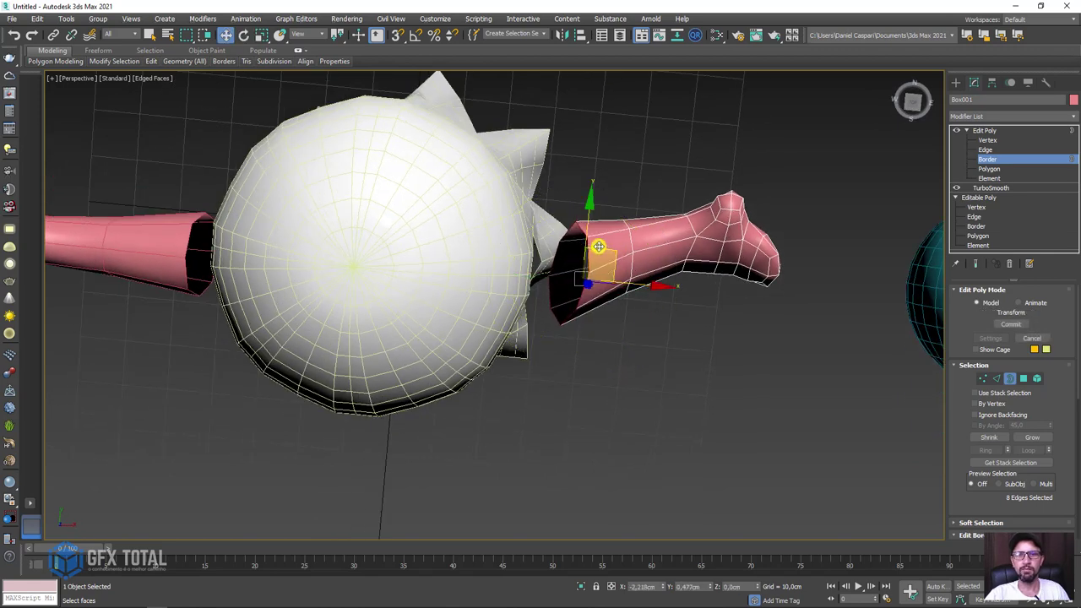
{"action": "mouse_move", "coordinate": [601, 241]}
{"action": "middle_mouse_down", "text": "alt"}
{"action": "mouse_move", "coordinate": [613, 244]}
{"action": "mouse_move", "coordinate": [632, 200]}
{"action": "mouse_move", "coordinate": [627, 217]}
{"action": "mouse_move", "coordinate": [562, 261]}
{"action": "middle_mouse_up", "text": "alt"}
{"action": "key", "text": "e"}
{"action": "left_click_drag", "start_coordinate": [553, 244], "coordinate": [551, 265]}
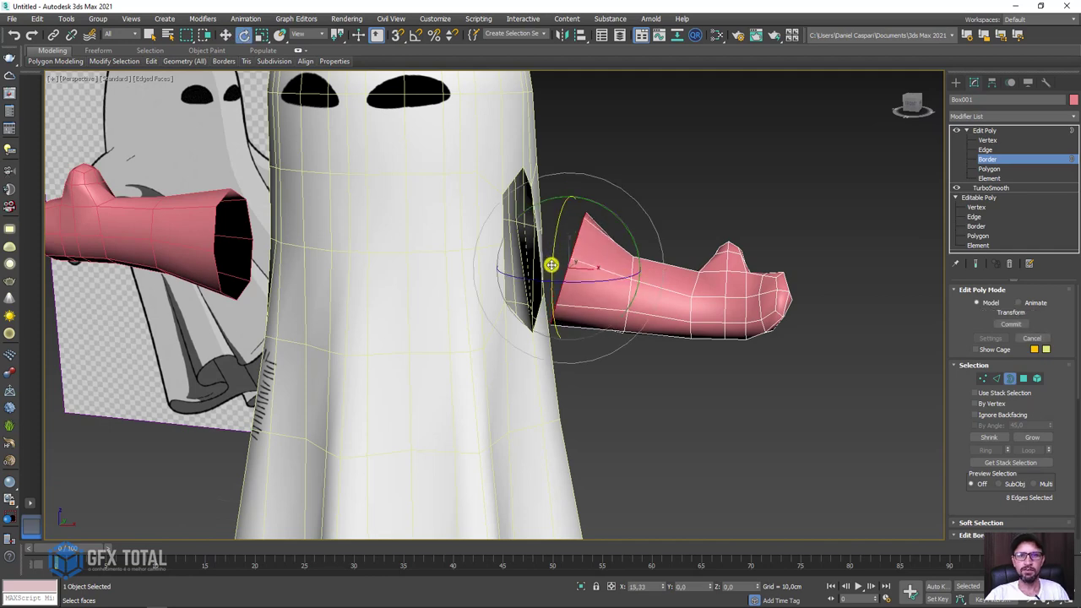
Attach the right pink arm to the ghost body Circle001.
{"action": "left_click", "coordinate": [507, 182]}
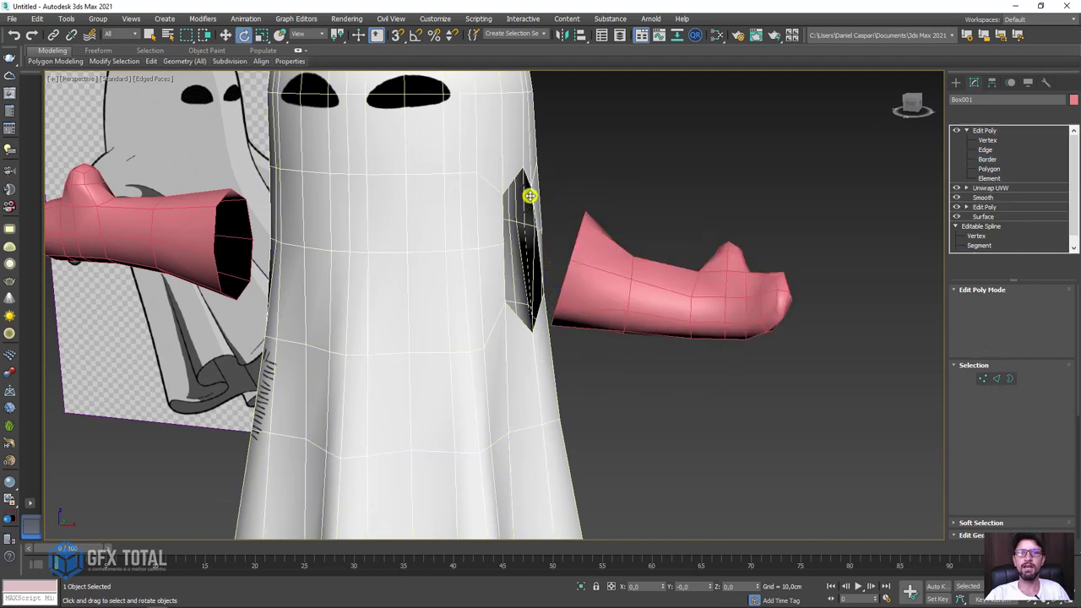
{"action": "scroll", "coordinate": [541, 220], "scroll_direction": "down", "scroll_amount": 3}
{"action": "scroll", "coordinate": [574, 244], "scroll_direction": "down", "scroll_amount": 2}
{"action": "scroll", "coordinate": [988, 405], "scroll_direction": "down", "scroll_amount": 5}
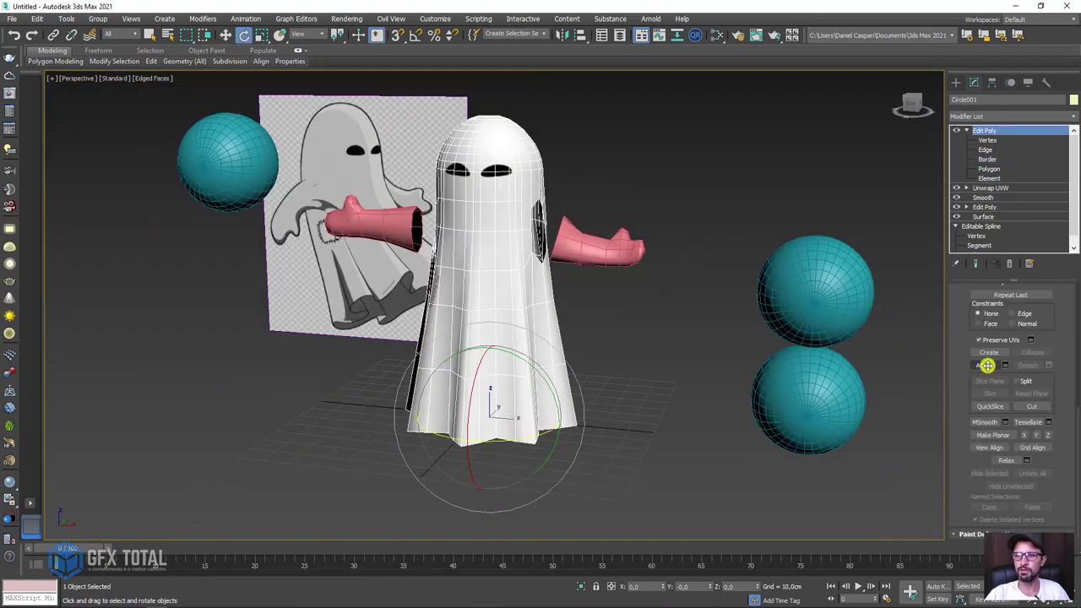
{"action": "left_click", "coordinate": [987, 365]}
{"action": "left_click", "coordinate": [603, 244]}
Bridge the arm's open border into the ghost's side opening.
{"action": "scroll", "coordinate": [575, 244], "scroll_direction": "up", "scroll_amount": 3}
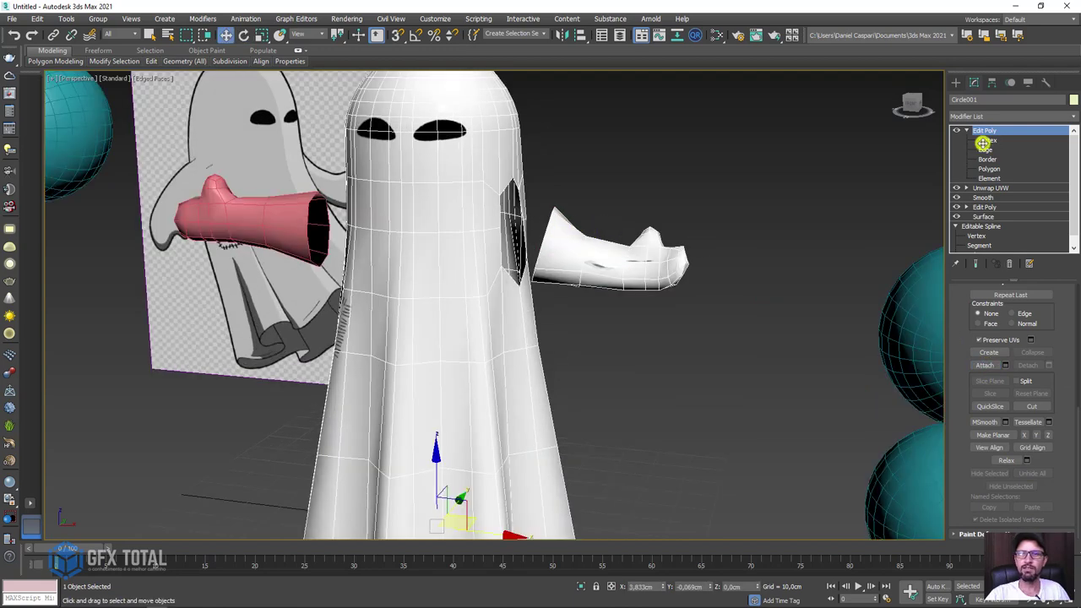
{"action": "left_click", "coordinate": [986, 159]}
{"action": "mouse_move", "coordinate": [563, 305]}
{"action": "middle_mouse_down", "text": "alt"}
{"action": "mouse_move", "coordinate": [640, 345]}
{"action": "mouse_move", "coordinate": [947, 319]}
{"action": "middle_mouse_up", "text": "alt"}
{"action": "left_click", "coordinate": [985, 321]}
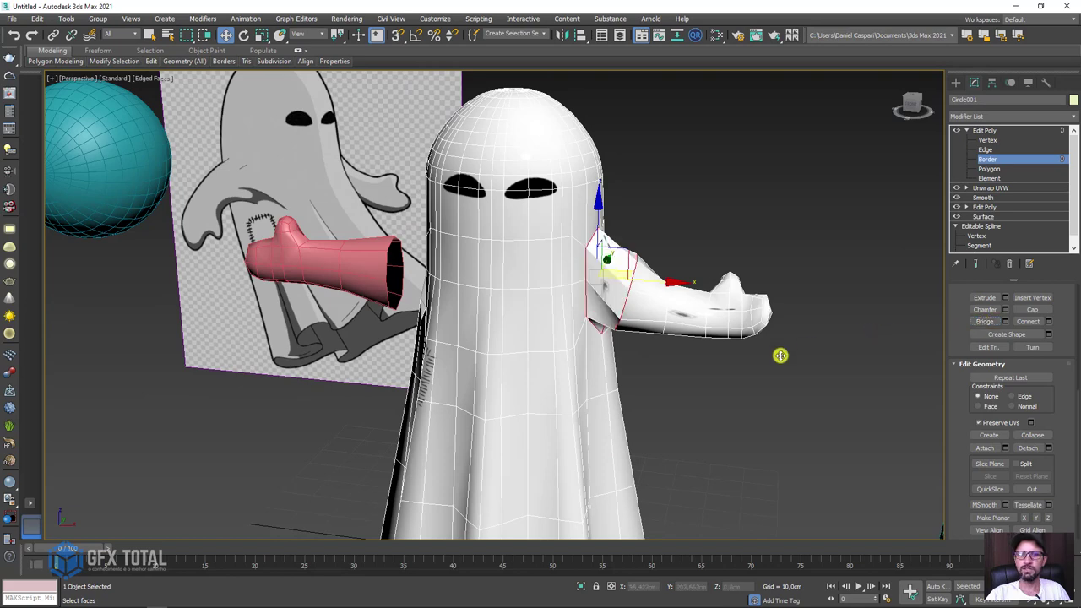
{"action": "scroll", "coordinate": [675, 340], "scroll_direction": "up", "scroll_amount": 2}
{"action": "scroll", "coordinate": [635, 309], "scroll_direction": "up", "scroll_amount": 2}
{"action": "scroll", "coordinate": [634, 309], "scroll_direction": "up", "scroll_amount": 2}
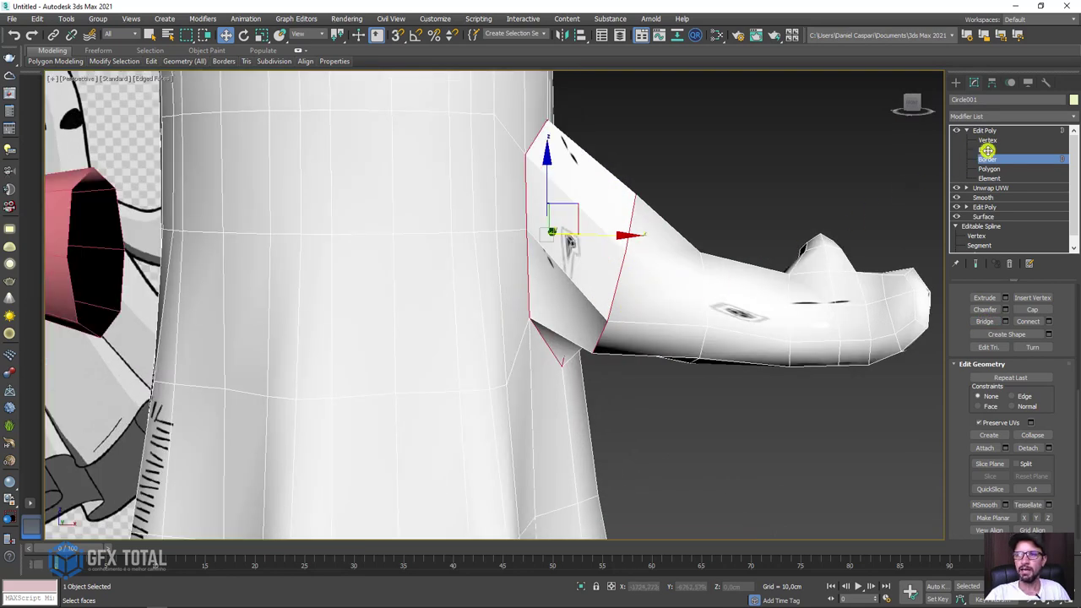
Rotate and scale the edges at the right arm's joint.
{"action": "left_click", "coordinate": [986, 150]}
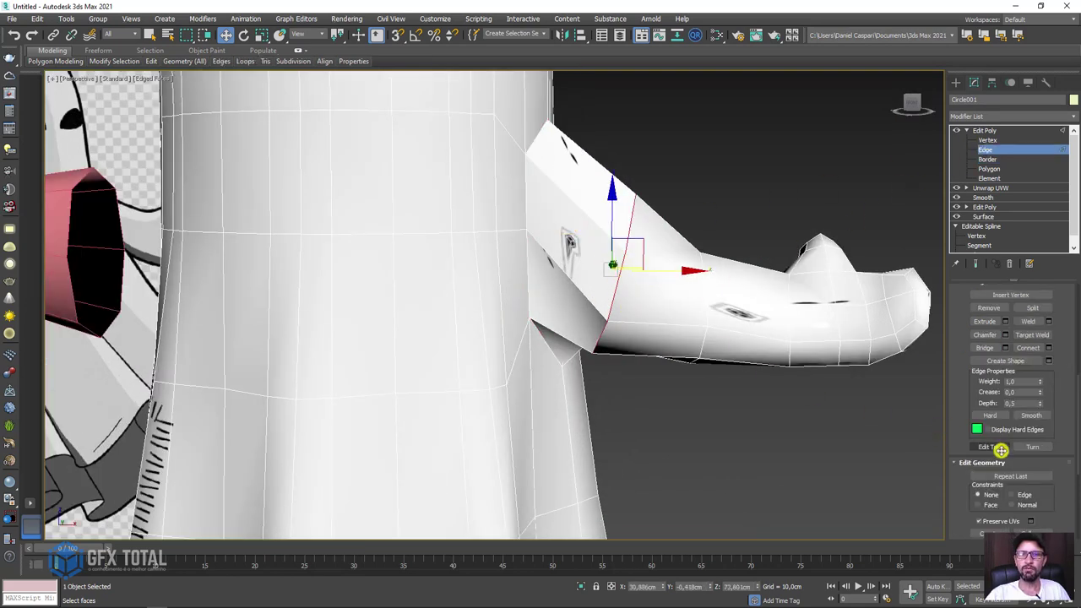
{"action": "scroll", "coordinate": [959, 444], "scroll_direction": "down", "scroll_amount": 3}
{"action": "key", "text": "e"}
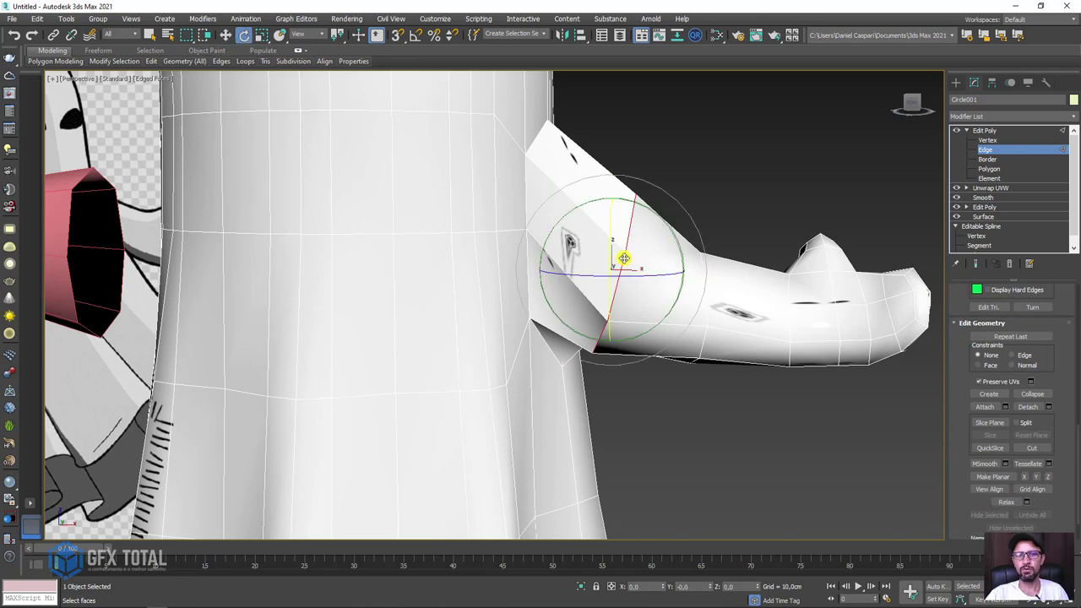
{"action": "left_click_drag", "start_coordinate": [630, 228], "coordinate": [660, 242]}
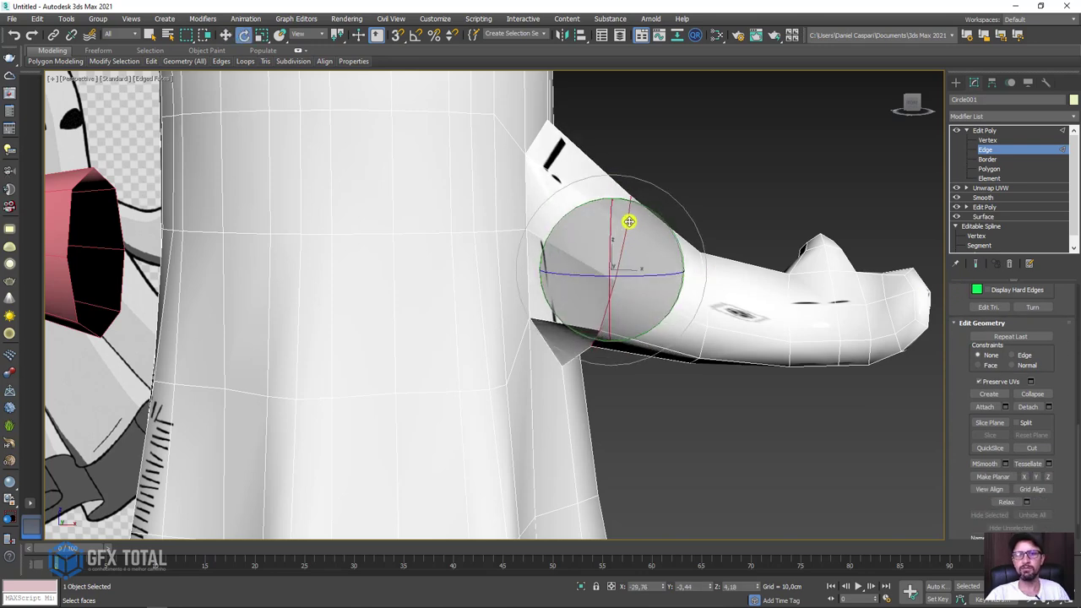
{"action": "middle_click_drag", "start_coordinate": [659, 242], "coordinate": [582, 281], "text": "alt"}
{"action": "key", "text": "r"}
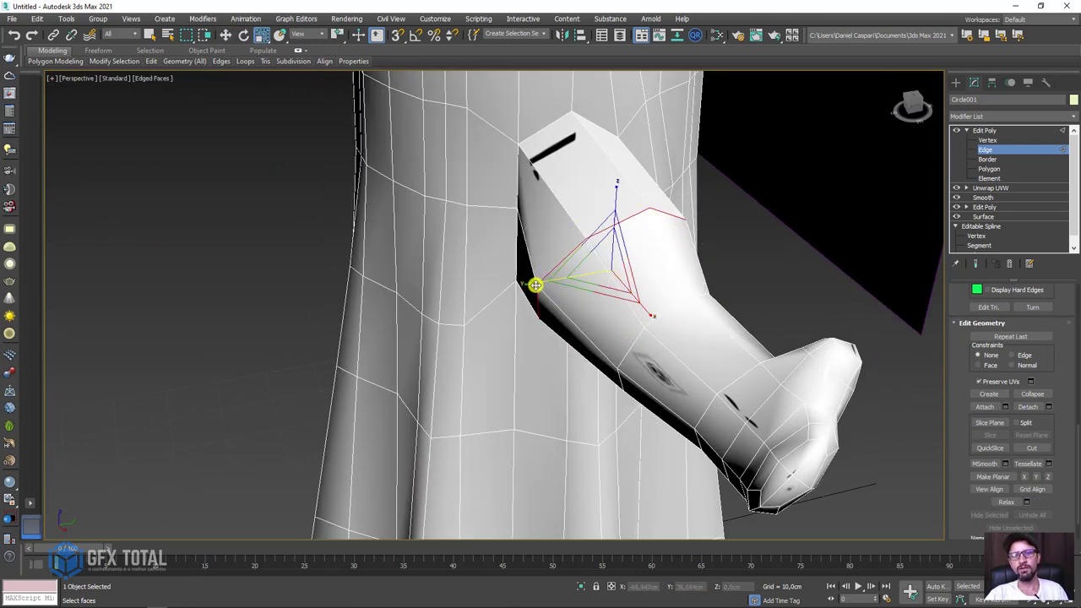
{"action": "left_click_drag", "start_coordinate": [535, 282], "coordinate": [548, 282]}
{"action": "mouse_move", "coordinate": [548, 282]}
{"action": "middle_mouse_down", "text": "alt"}
{"action": "mouse_move", "coordinate": [689, 375]}
{"action": "mouse_move", "coordinate": [755, 451]}
{"action": "mouse_move", "coordinate": [785, 453]}
{"action": "mouse_move", "coordinate": [803, 316]}
{"action": "mouse_move", "coordinate": [785, 371]}
{"action": "middle_mouse_up", "text": "alt"}
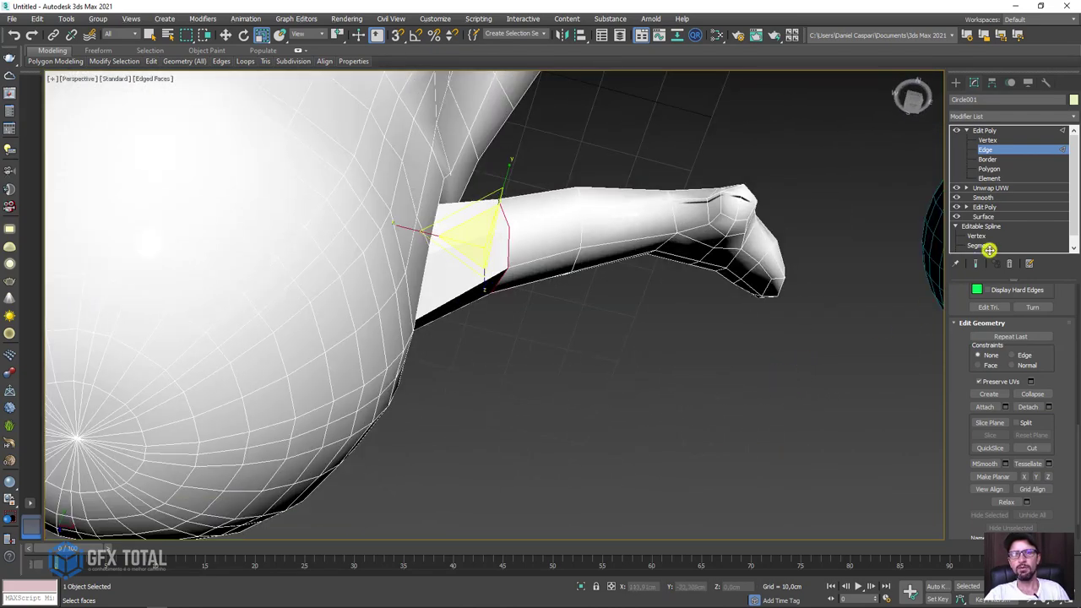
Select the hand-tip vertices and move and rotate them so the hand curls upward.
{"action": "left_click", "coordinate": [980, 141]}
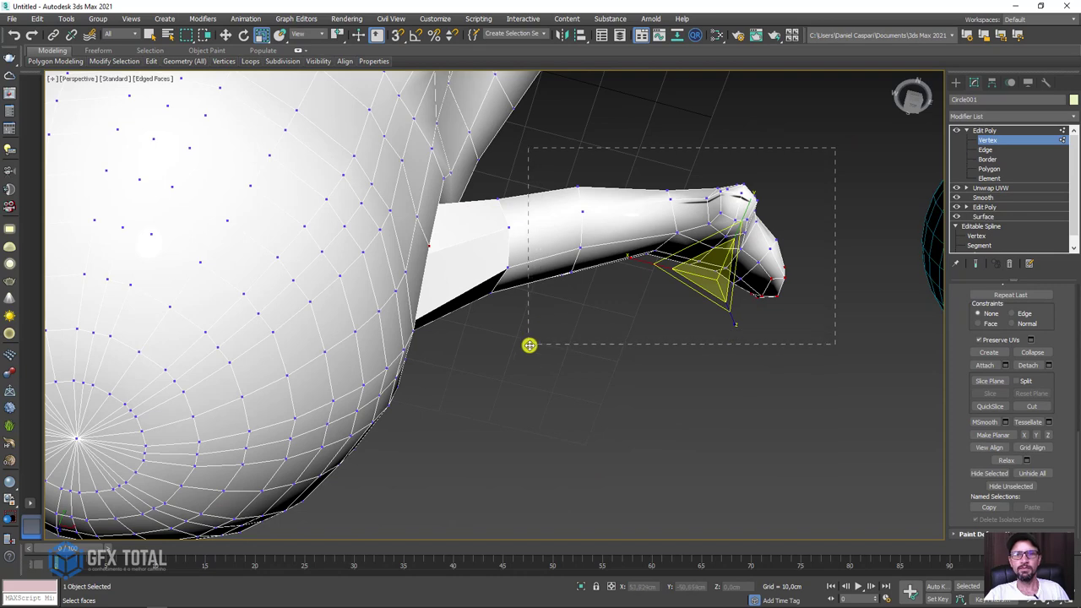
{"action": "mouse_move", "coordinate": [529, 344]}
{"action": "middle_mouse_down", "text": "alt"}
{"action": "mouse_move", "coordinate": [724, 335]}
{"action": "mouse_move", "coordinate": [718, 295]}
{"action": "mouse_move", "coordinate": [628, 280]}
{"action": "mouse_move", "coordinate": [741, 255]}
{"action": "middle_mouse_up", "text": "alt"}
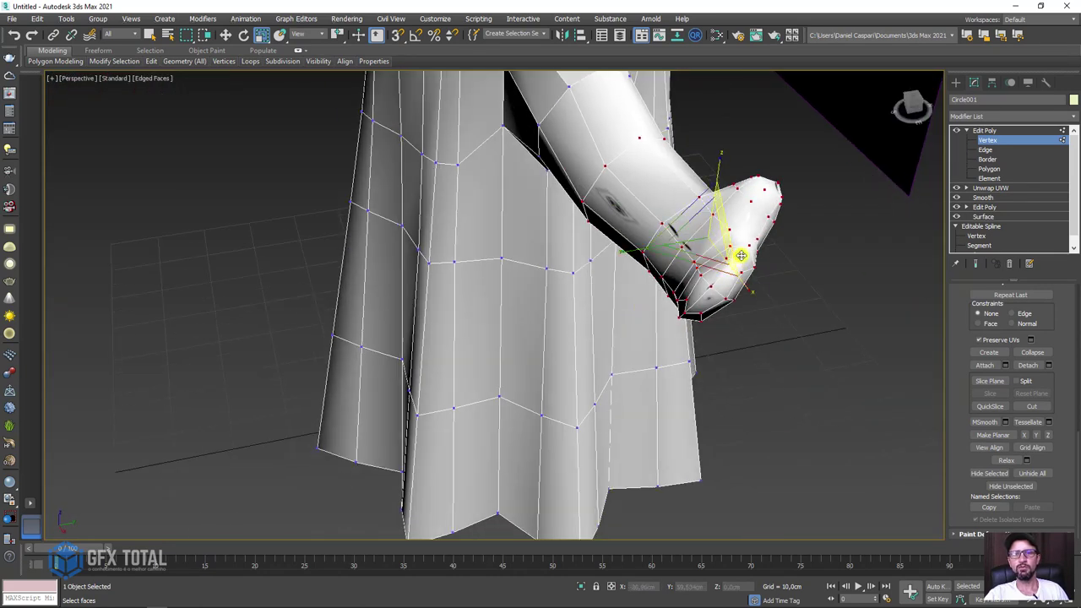
{"action": "left_click_drag", "start_coordinate": [741, 256], "coordinate": [703, 251]}
{"action": "key", "text": "e"}
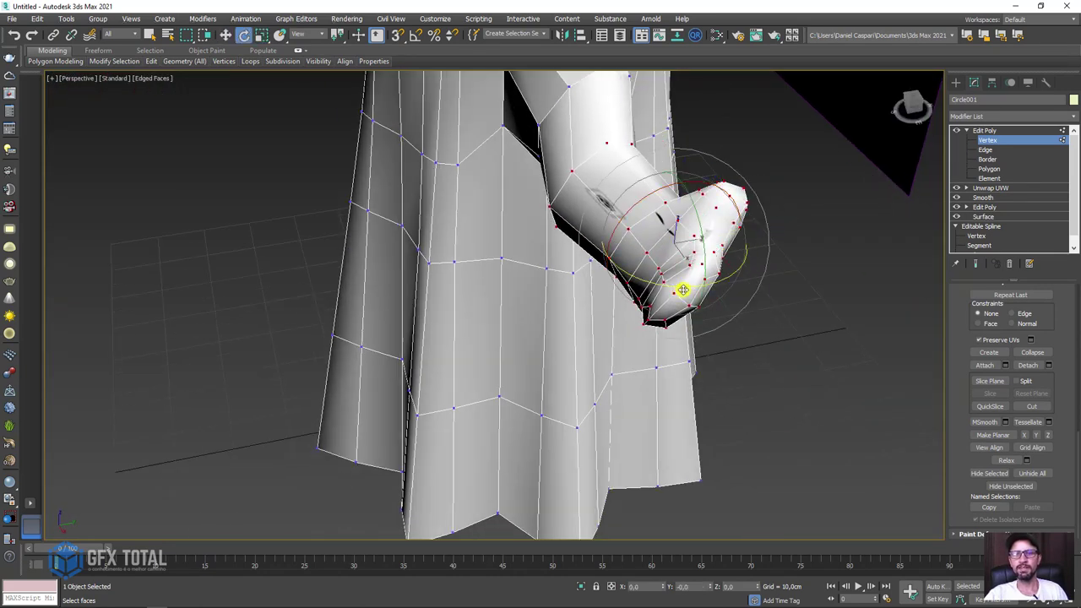
{"action": "mouse_move", "coordinate": [683, 290]}
{"action": "left_mouse_down"}
{"action": "mouse_move", "coordinate": [659, 292]}
{"action": "mouse_move", "coordinate": [708, 266]}
{"action": "mouse_move", "coordinate": [700, 242]}
{"action": "left_mouse_up"}
{"action": "key", "text": "w"}
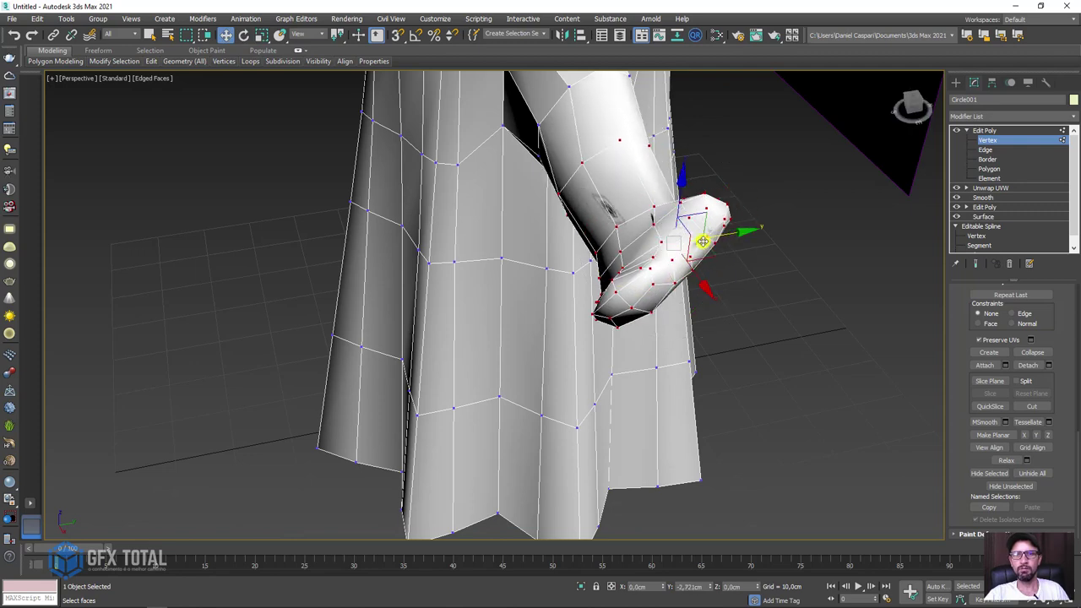
{"action": "key", "text": "e"}
{"action": "left_click_drag", "start_coordinate": [651, 290], "coordinate": [676, 264]}
{"action": "key", "text": "w"}
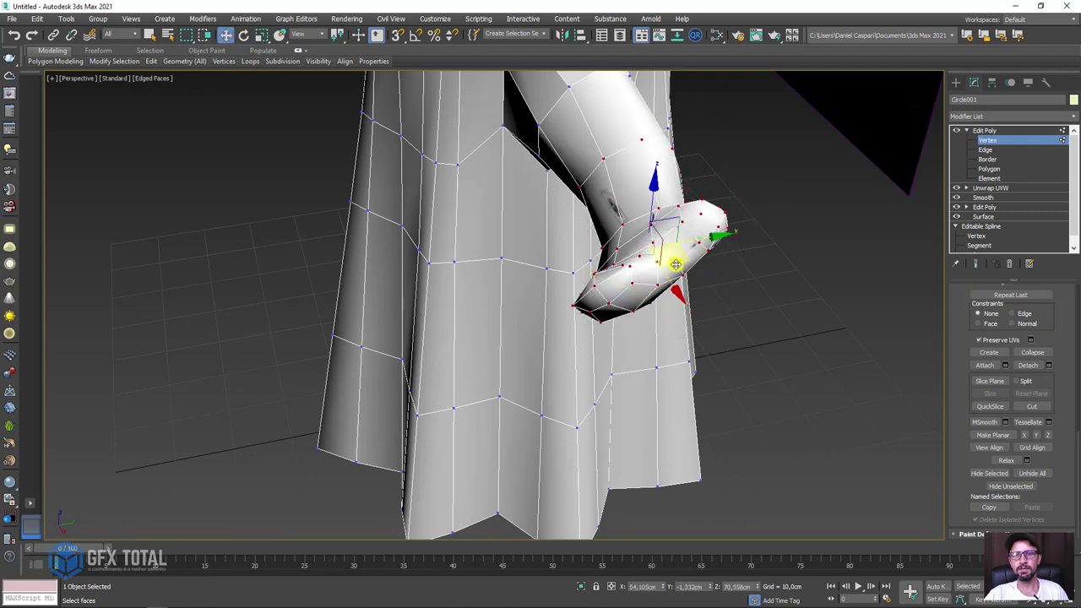
{"action": "mouse_move", "coordinate": [685, 242]}
{"action": "middle_mouse_down", "text": "alt"}
{"action": "mouse_move", "coordinate": [552, 228]}
{"action": "mouse_move", "coordinate": [674, 225]}
{"action": "middle_mouse_up", "text": "alt"}
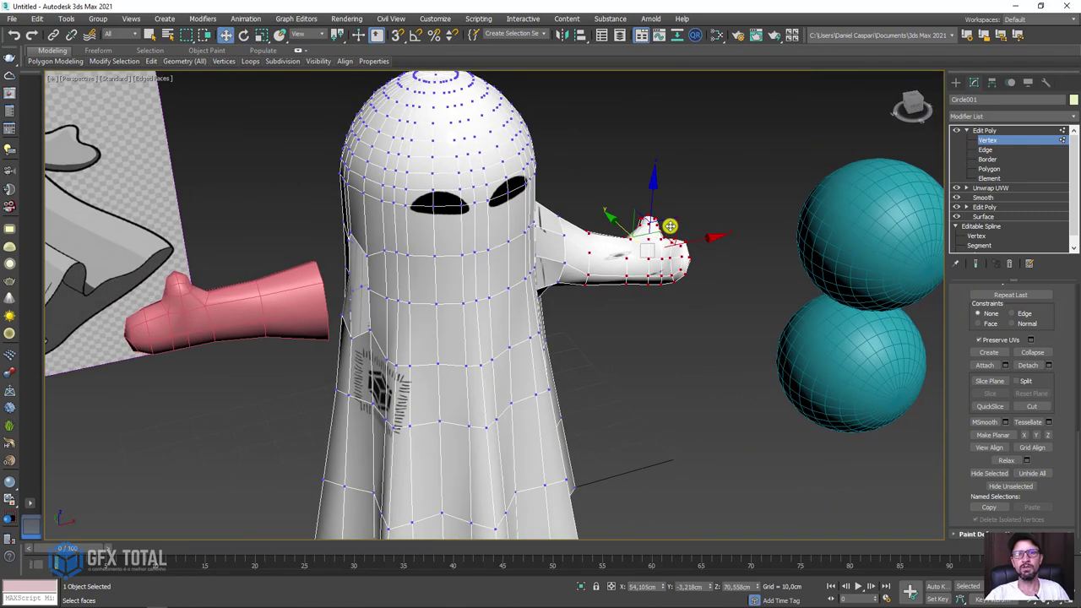
{"action": "scroll", "coordinate": [778, 218], "scroll_direction": "up", "scroll_amount": 3}
{"action": "key", "text": "1"}
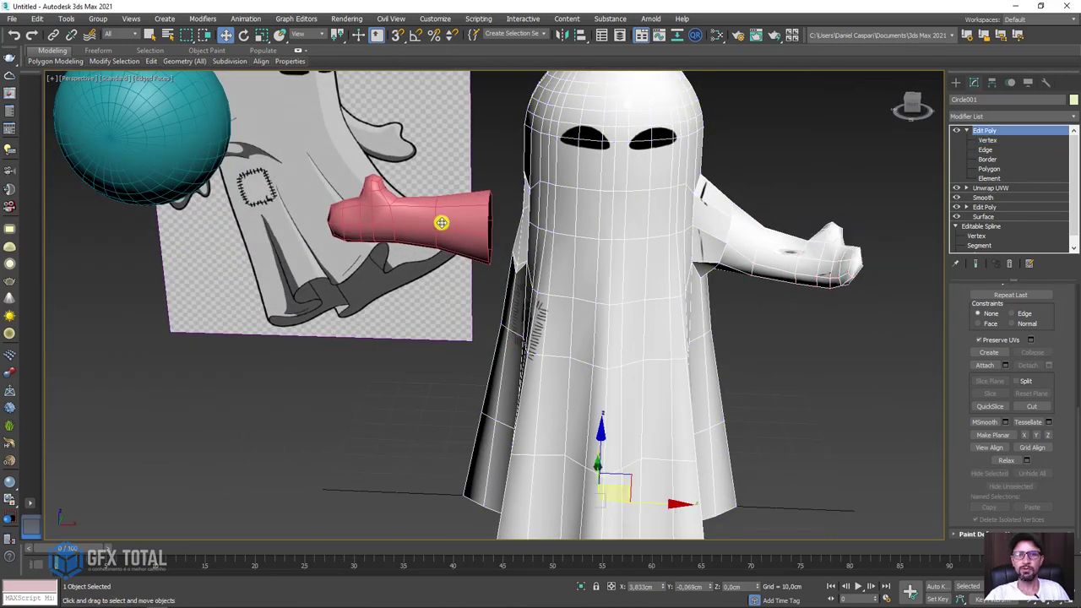
Select the left pink arm Box002 and rotate it upward.
{"action": "left_click", "coordinate": [441, 222]}
{"action": "mouse_move", "coordinate": [441, 222]}
{"action": "middle_mouse_down", "text": "alt"}
{"action": "mouse_move", "coordinate": [588, 372]}
{"action": "mouse_move", "coordinate": [603, 282]}
{"action": "middle_mouse_up", "text": "alt"}
{"action": "key", "text": "e"}
{"action": "mouse_move", "coordinate": [569, 295]}
{"action": "left_mouse_down"}
{"action": "mouse_move", "coordinate": [602, 341]}
{"action": "mouse_move", "coordinate": [558, 296]}
{"action": "mouse_move", "coordinate": [519, 309]}
{"action": "left_mouse_up"}
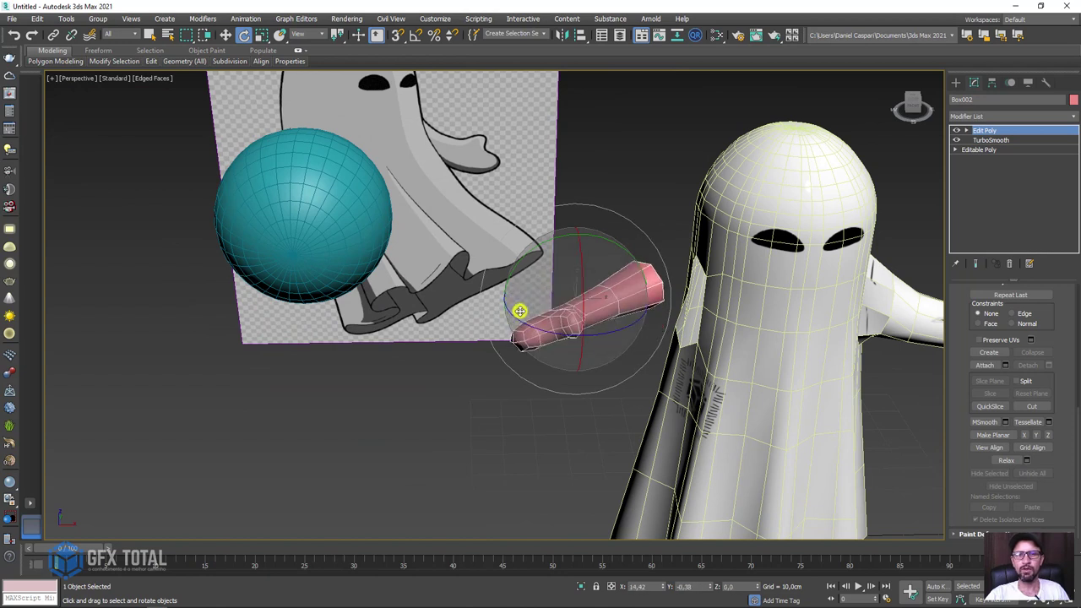
Add a Bend modifier to the left arm, bending along X to -92.5 degrees.
{"action": "left_click", "coordinate": [1071, 115]}
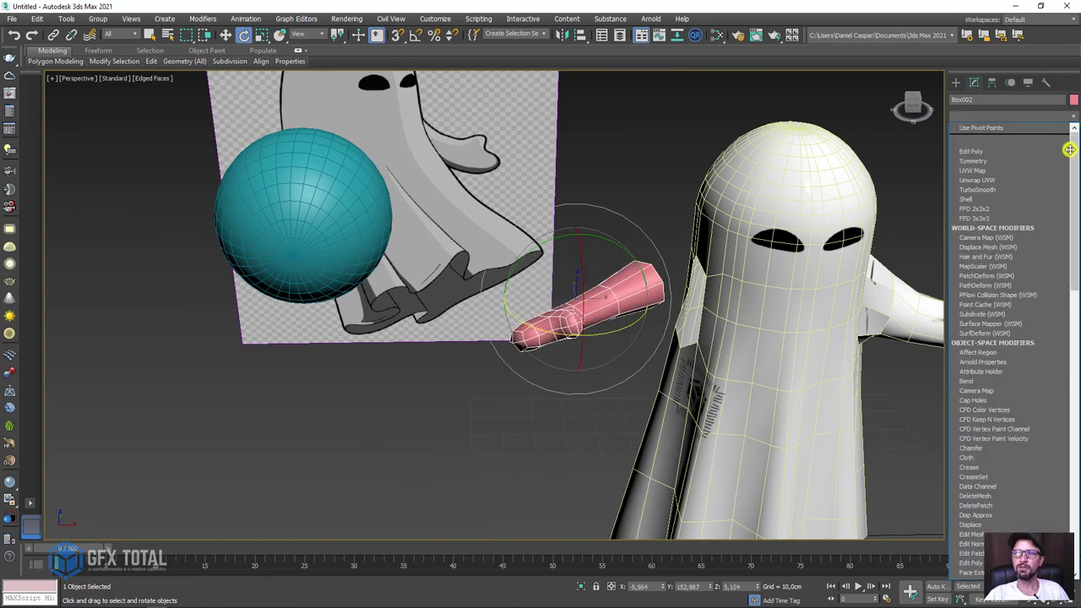
{"action": "left_click", "coordinate": [974, 381]}
{"action": "left_click_drag", "start_coordinate": [1040, 310], "coordinate": [1036, 251]}
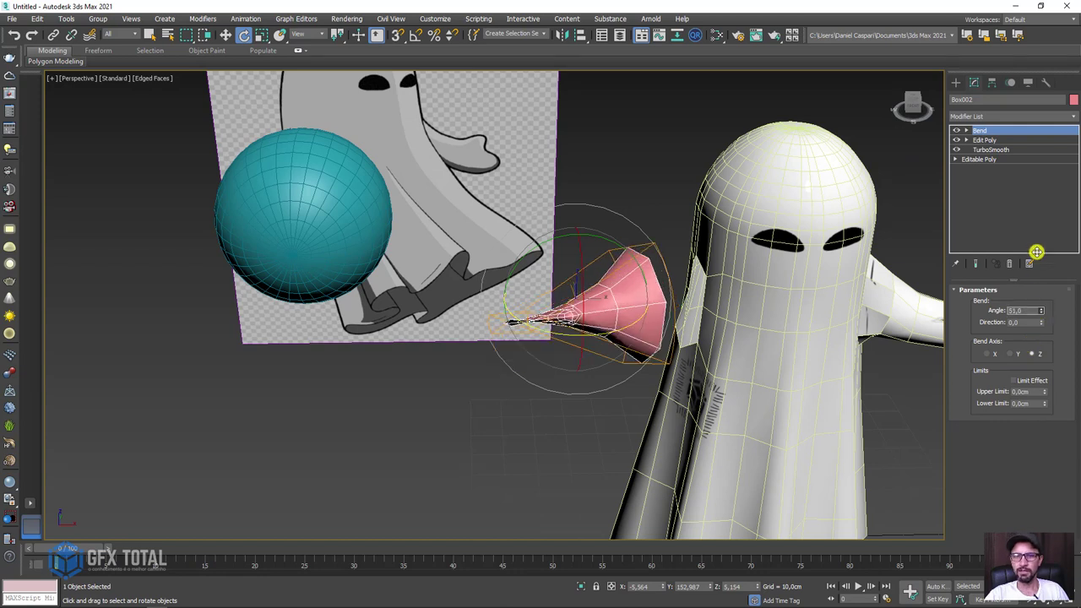
{"action": "left_click", "coordinate": [987, 353]}
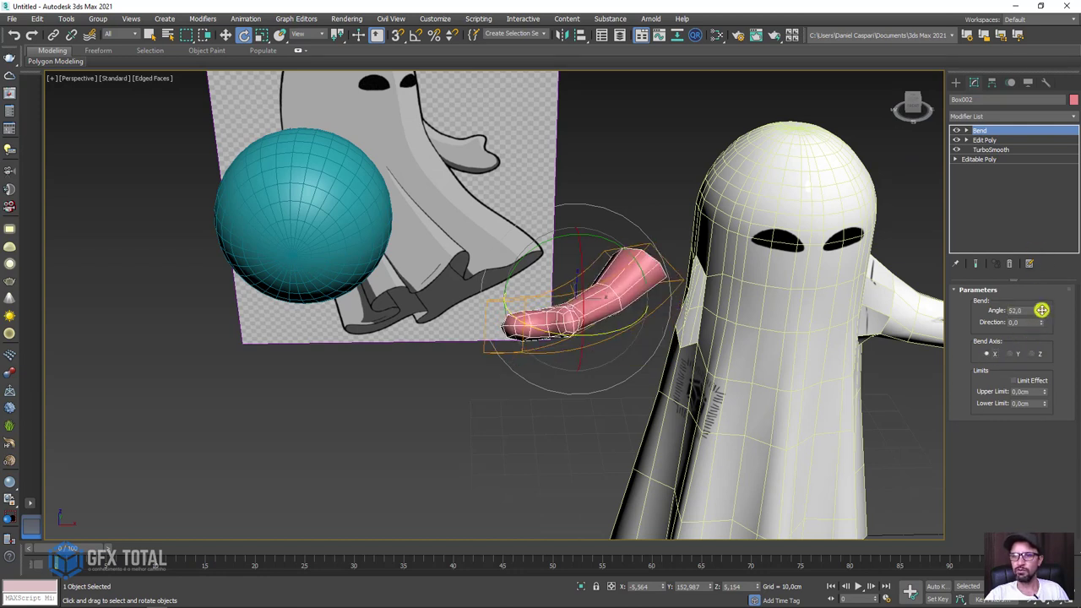
{"action": "left_click_drag", "start_coordinate": [1042, 310], "coordinate": [1029, 452]}
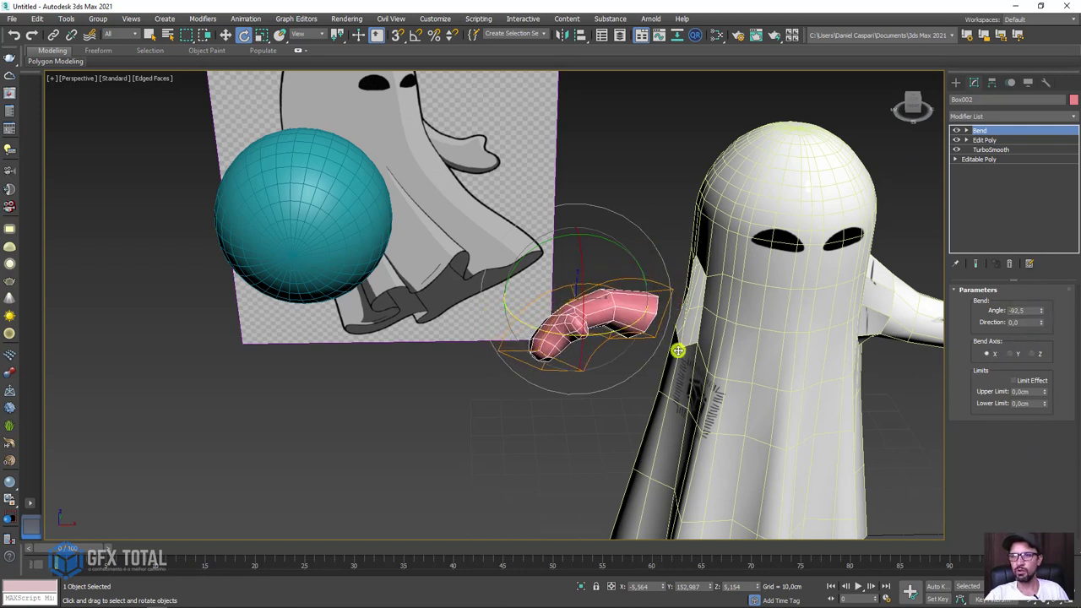
Rotate the bent arm to point downward and move it against the ghost's side.
{"action": "mouse_move", "coordinate": [678, 350]}
{"action": "middle_mouse_down", "text": "alt"}
{"action": "mouse_move", "coordinate": [618, 350]}
{"action": "mouse_move", "coordinate": [598, 242]}
{"action": "middle_mouse_up", "text": "alt"}
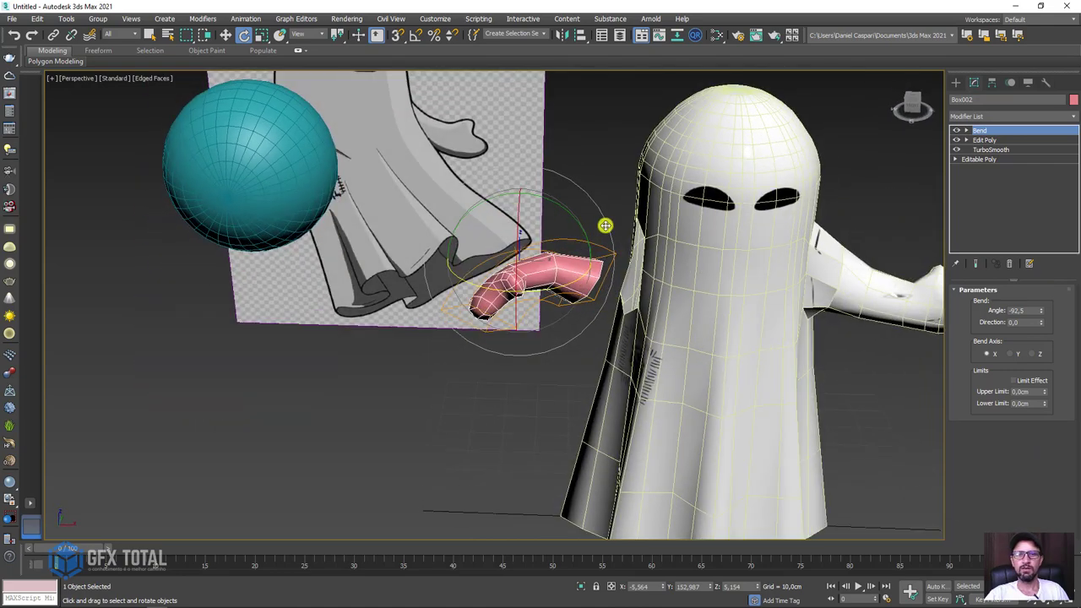
{"action": "mouse_move", "coordinate": [606, 226]}
{"action": "left_mouse_down"}
{"action": "mouse_move", "coordinate": [582, 208]}
{"action": "mouse_move", "coordinate": [533, 229]}
{"action": "mouse_move", "coordinate": [522, 215]}
{"action": "left_mouse_up"}
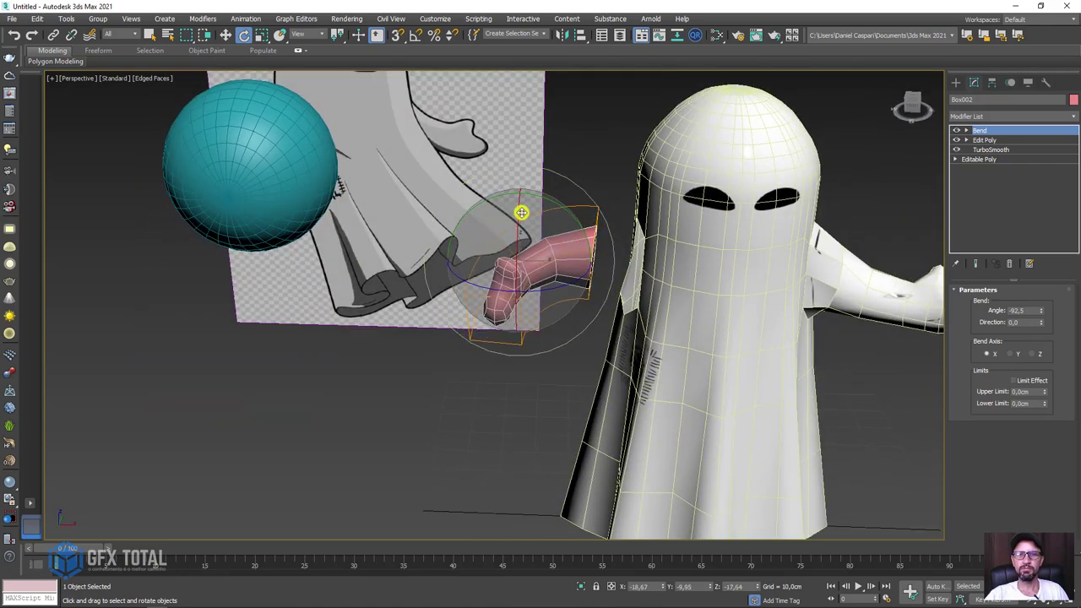
{"action": "mouse_move", "coordinate": [521, 213]}
{"action": "middle_mouse_down", "text": "alt"}
{"action": "mouse_move", "coordinate": [562, 246]}
{"action": "mouse_move", "coordinate": [545, 233]}
{"action": "middle_mouse_up", "text": "alt"}
{"action": "left_click_drag", "start_coordinate": [546, 247], "coordinate": [573, 294]}
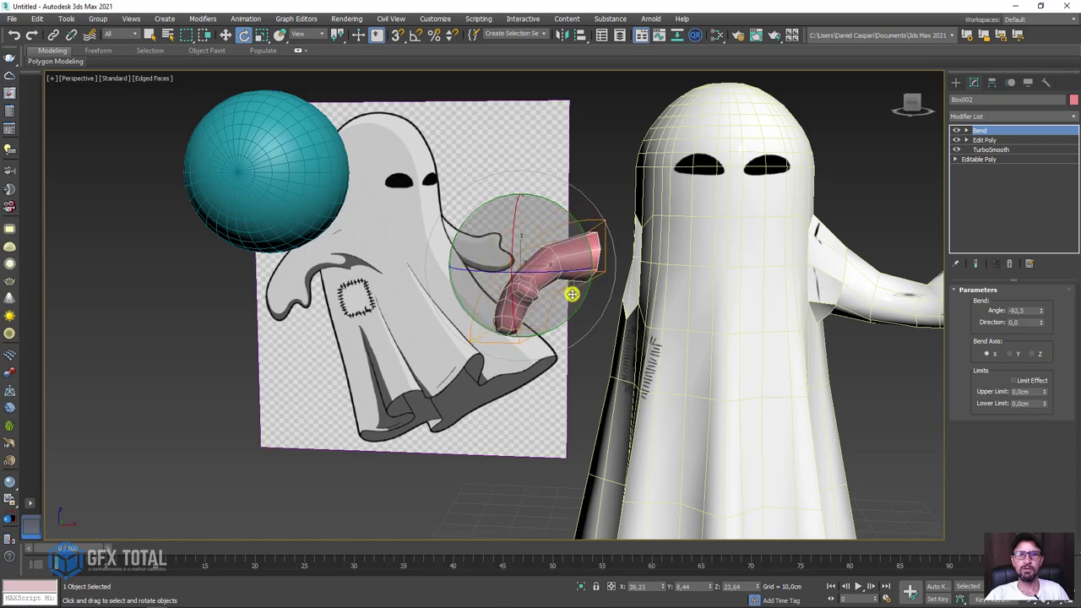
{"action": "key", "text": "w"}
{"action": "middle_click_drag", "start_coordinate": [571, 295], "coordinate": [620, 316], "text": "alt"}
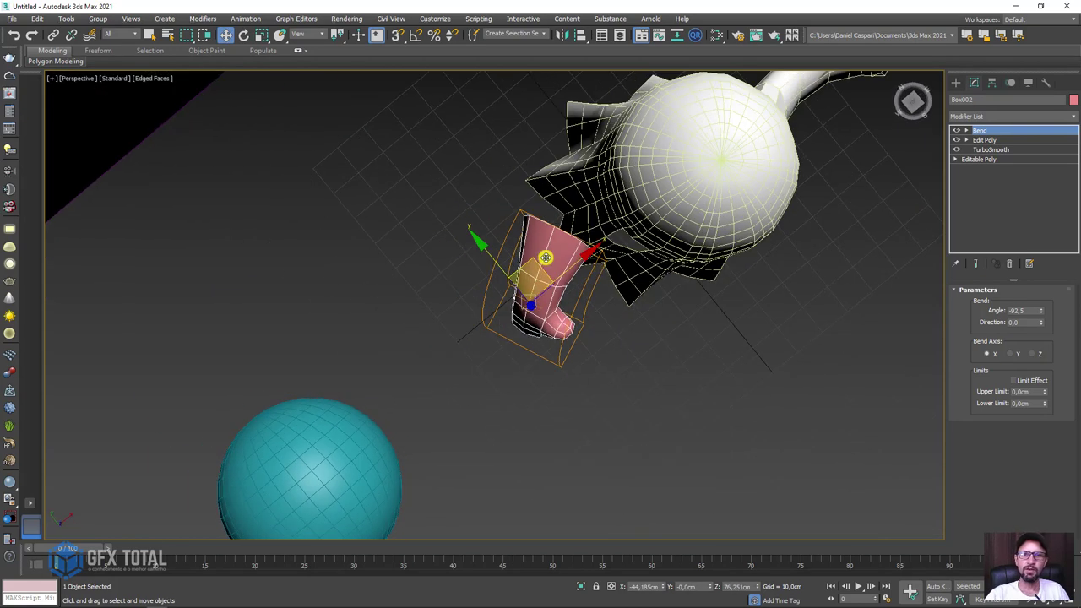
{"action": "left_click_drag", "start_coordinate": [545, 257], "coordinate": [625, 306]}
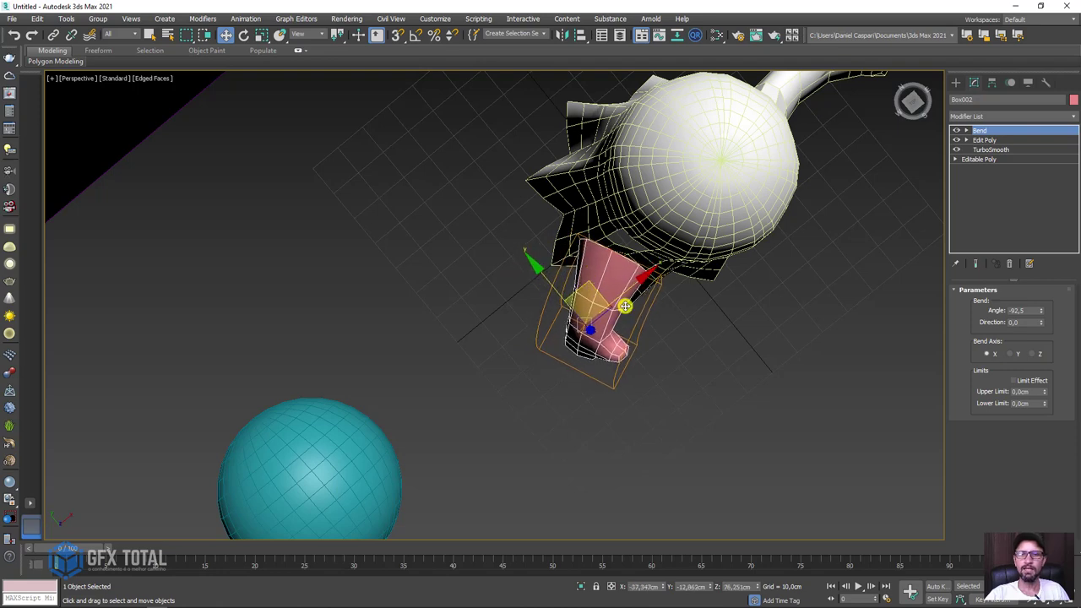
{"action": "mouse_move", "coordinate": [625, 305]}
{"action": "middle_mouse_down", "text": "alt"}
{"action": "mouse_move", "coordinate": [591, 244]}
{"action": "mouse_move", "coordinate": [608, 263]}
{"action": "middle_mouse_up", "text": "alt"}
{"action": "mouse_move", "coordinate": [604, 258]}
{"action": "left_mouse_down"}
{"action": "mouse_move", "coordinate": [630, 284]}
{"action": "mouse_move", "coordinate": [647, 270]}
{"action": "mouse_move", "coordinate": [632, 259]}
{"action": "mouse_move", "coordinate": [594, 292]}
{"action": "left_mouse_up"}
{"action": "mouse_move", "coordinate": [594, 292]}
{"action": "middle_mouse_down", "text": "alt"}
{"action": "mouse_move", "coordinate": [685, 316]}
{"action": "mouse_move", "coordinate": [664, 285]}
{"action": "mouse_move", "coordinate": [994, 129]}
{"action": "middle_mouse_up", "text": "alt"}
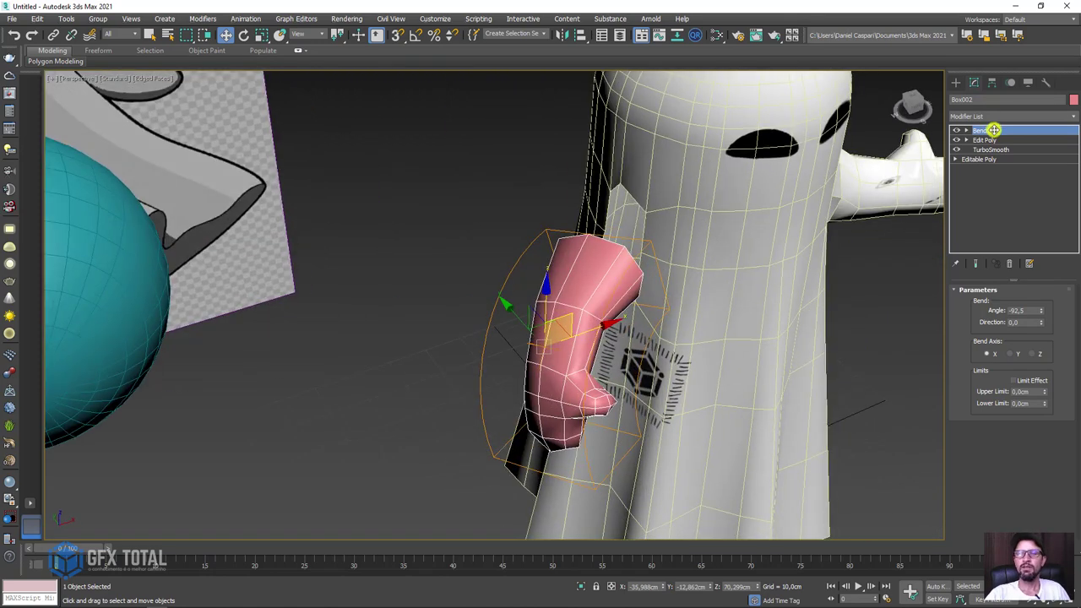
Add an Edit Poly modifier above the Bend on Box002.
{"action": "left_click", "coordinate": [1072, 114]}
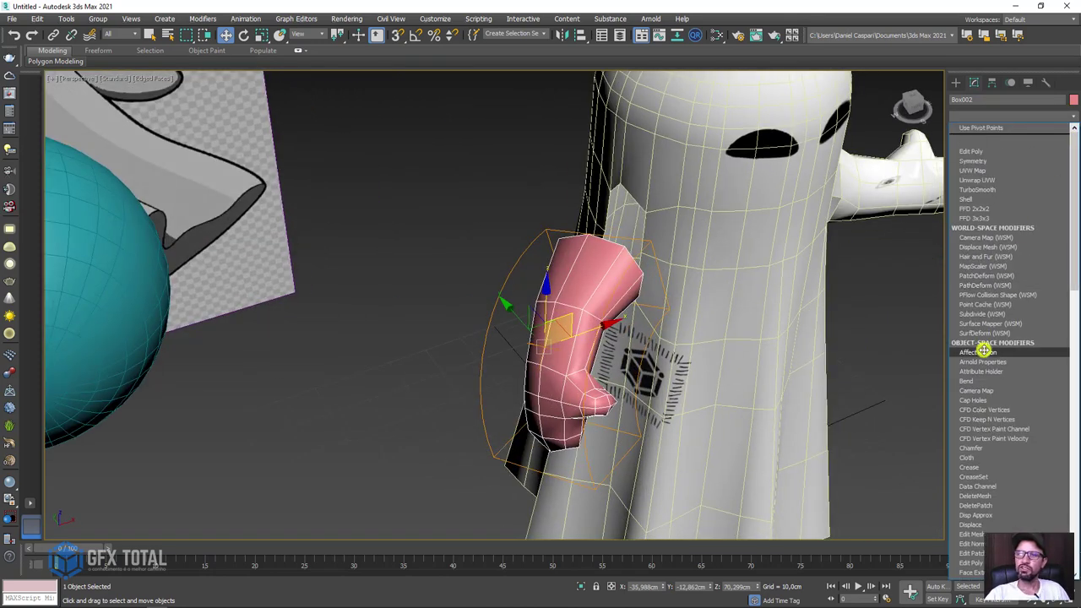
{"action": "scroll", "coordinate": [983, 447], "scroll_direction": "down", "scroll_amount": 2}
{"action": "scroll", "coordinate": [976, 397], "scroll_direction": "down", "scroll_amount": 3}
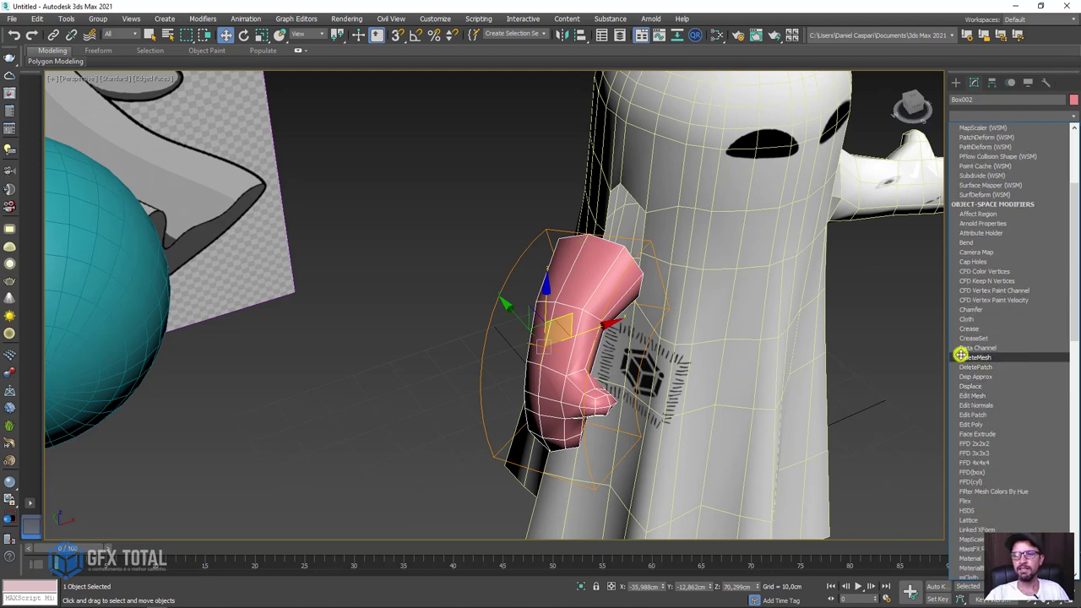
{"action": "left_click", "coordinate": [977, 424]}
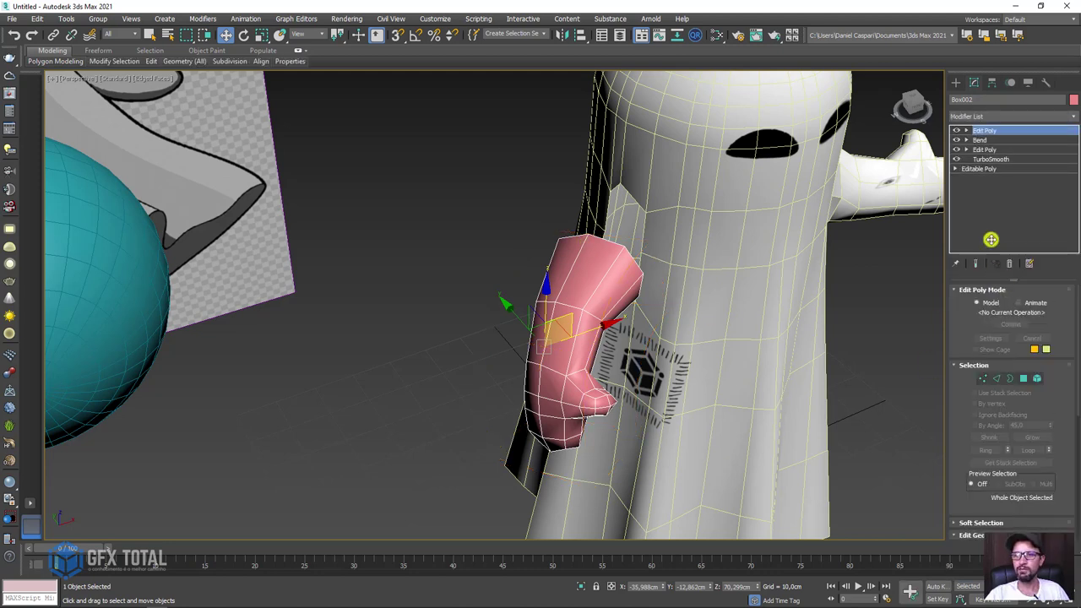
Shrink the arm's open end border and tilt it to face the body.
{"action": "left_click", "coordinate": [966, 130]}
{"action": "left_click", "coordinate": [986, 158]}
{"action": "left_click", "coordinate": [605, 252]}
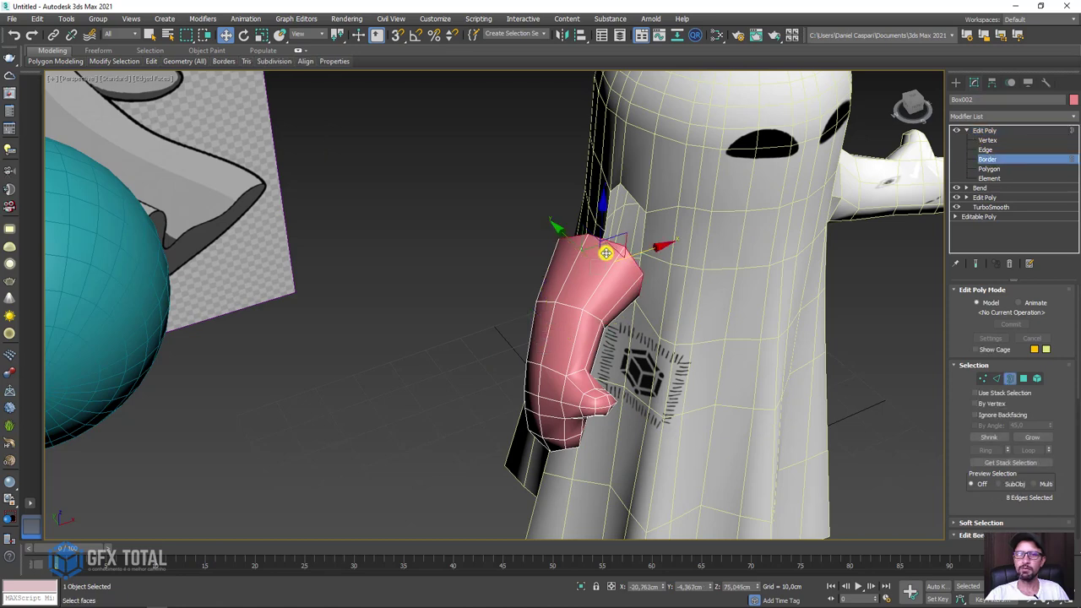
{"action": "middle_click_drag", "start_coordinate": [592, 243], "coordinate": [575, 228], "text": "alt"}
{"action": "scroll", "coordinate": [613, 207], "scroll_direction": "up", "scroll_amount": 3}
{"action": "key", "text": "r"}
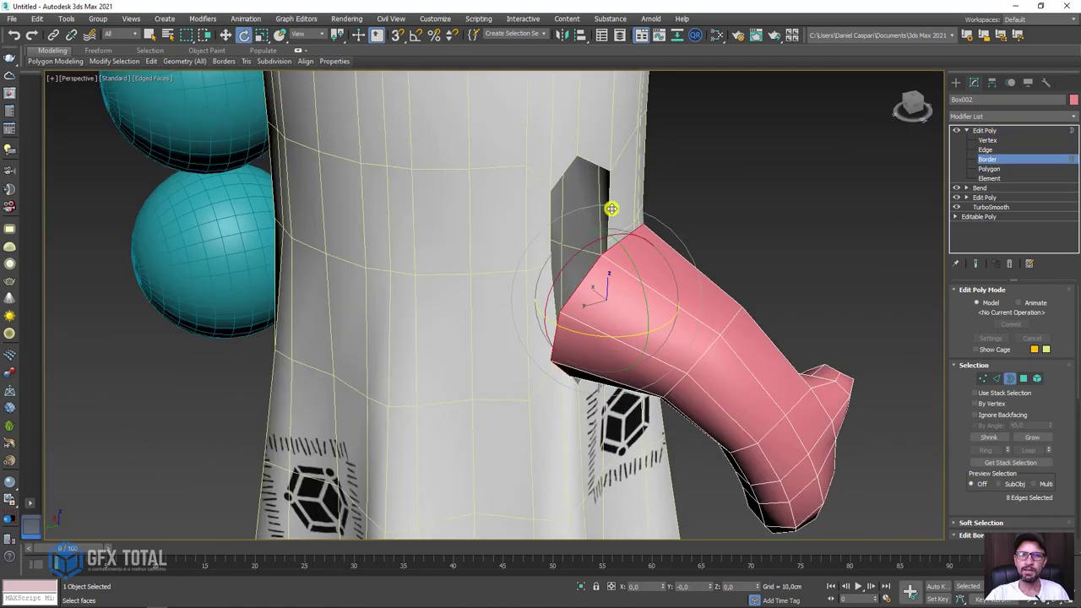
{"action": "left_click_drag", "start_coordinate": [608, 223], "coordinate": [612, 203]}
{"action": "mouse_move", "coordinate": [611, 204]}
{"action": "middle_mouse_down", "text": "alt"}
{"action": "mouse_move", "coordinate": [659, 265]}
{"action": "mouse_move", "coordinate": [663, 296]}
{"action": "middle_mouse_up", "text": "alt"}
{"action": "key", "text": "e"}
{"action": "mouse_move", "coordinate": [658, 306]}
{"action": "left_mouse_down"}
{"action": "mouse_move", "coordinate": [620, 280]}
{"action": "mouse_move", "coordinate": [605, 311]}
{"action": "mouse_move", "coordinate": [626, 285]}
{"action": "left_mouse_up"}
{"action": "key", "text": "r"}
{"action": "key", "text": "w"}
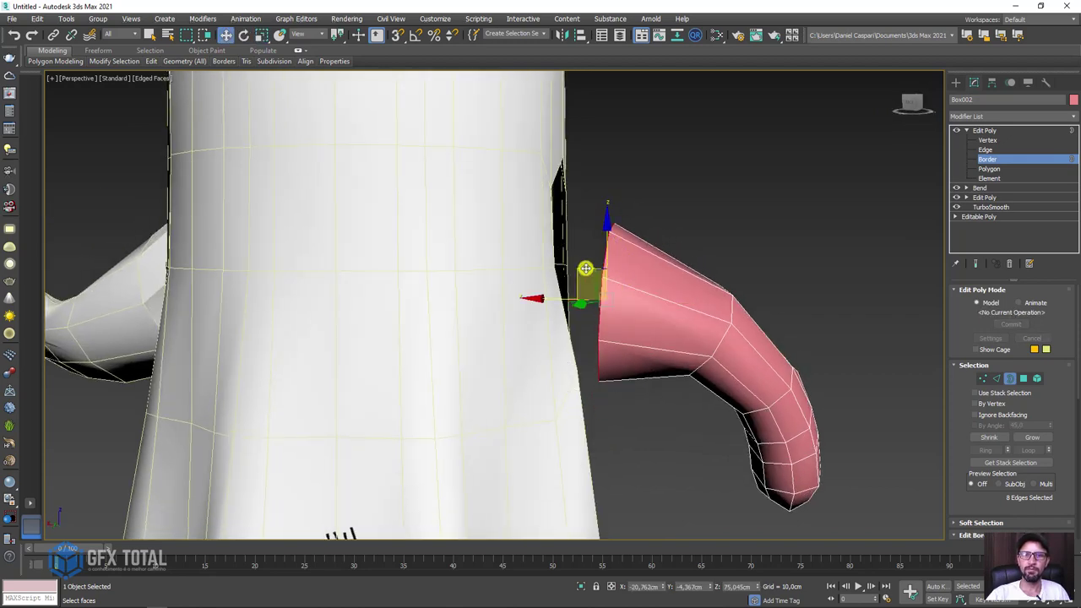
{"action": "mouse_move", "coordinate": [585, 268]}
{"action": "middle_mouse_down", "text": "alt"}
{"action": "mouse_move", "coordinate": [588, 245]}
{"action": "mouse_move", "coordinate": [695, 287]}
{"action": "mouse_move", "coordinate": [598, 340]}
{"action": "middle_mouse_up", "text": "alt"}
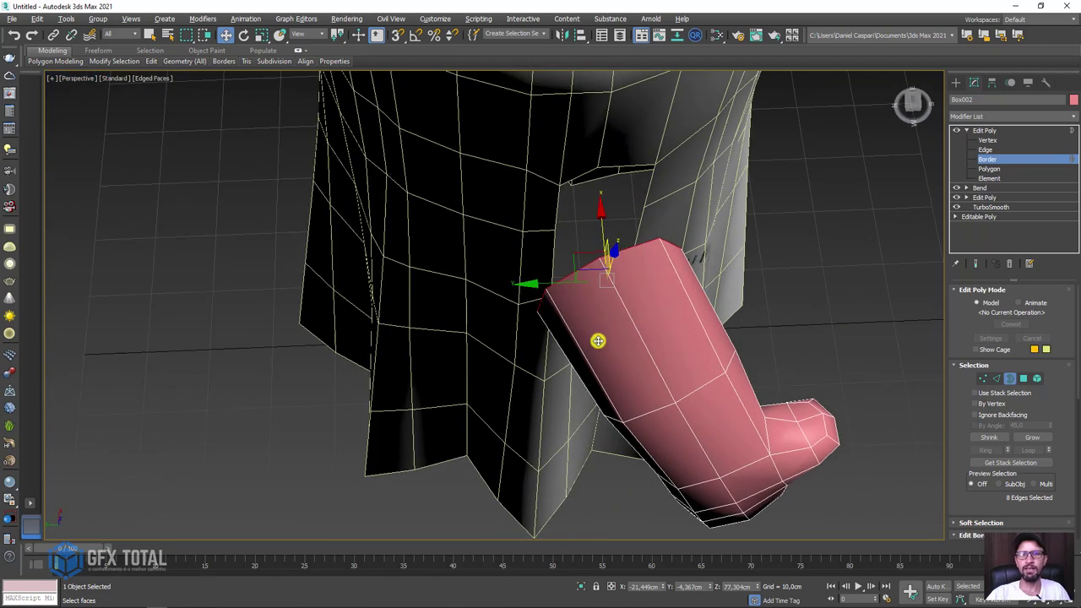
{"action": "key", "text": "r"}
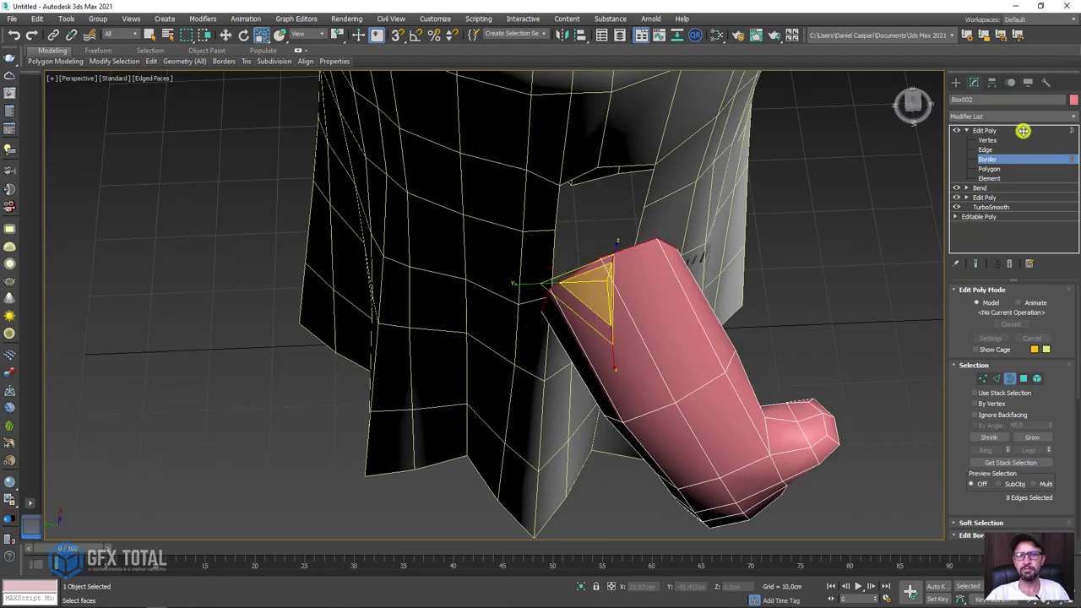
{"action": "left_click", "coordinate": [1022, 131]}
Move the ghost's side-opening vertices to widen and round out the opening.
{"action": "left_click", "coordinate": [698, 131]}
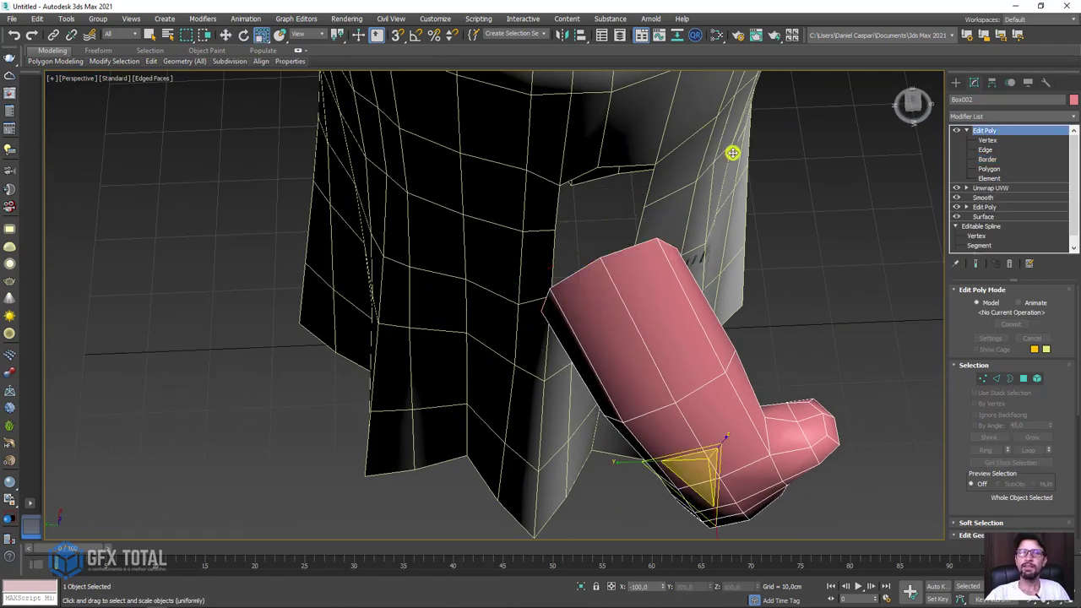
{"action": "left_click", "coordinate": [985, 139]}
{"action": "left_click", "coordinate": [524, 232]}
{"action": "key", "text": "w"}
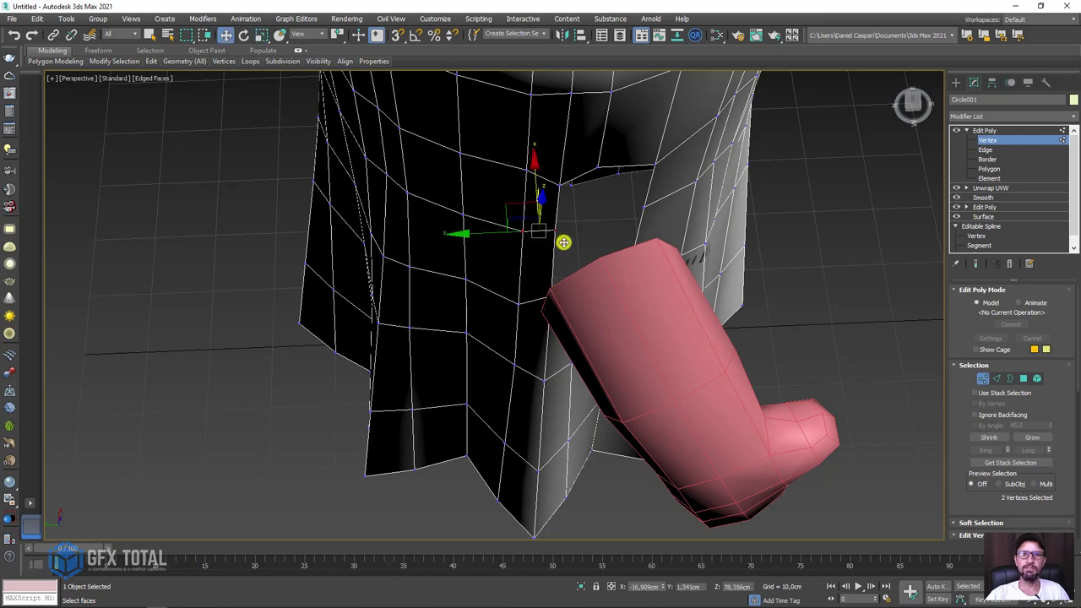
{"action": "left_click_drag", "start_coordinate": [472, 210], "coordinate": [632, 207]}
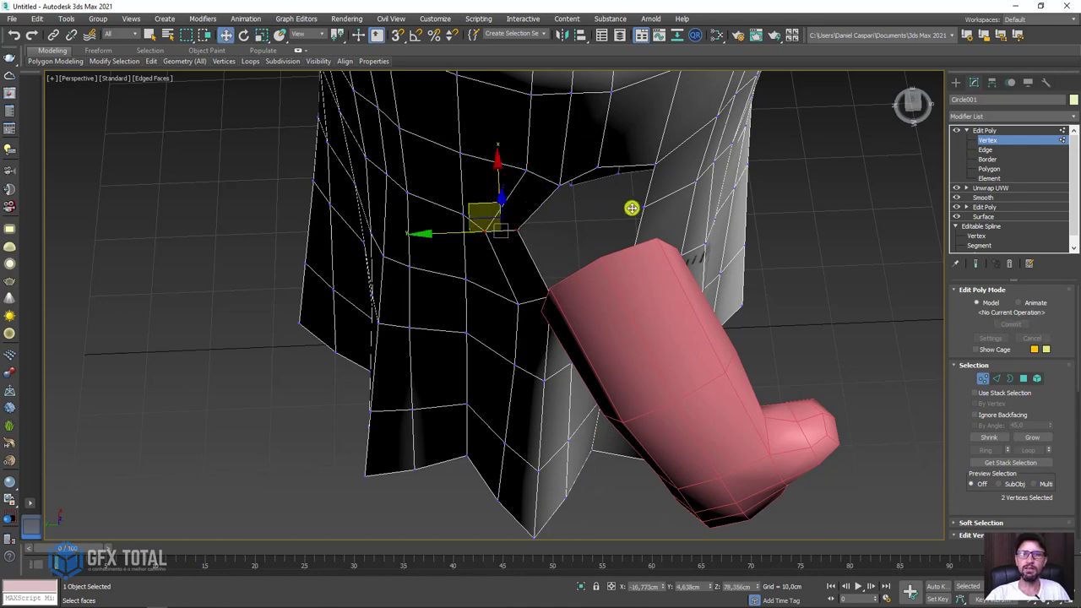
{"action": "left_click", "coordinate": [639, 200]}
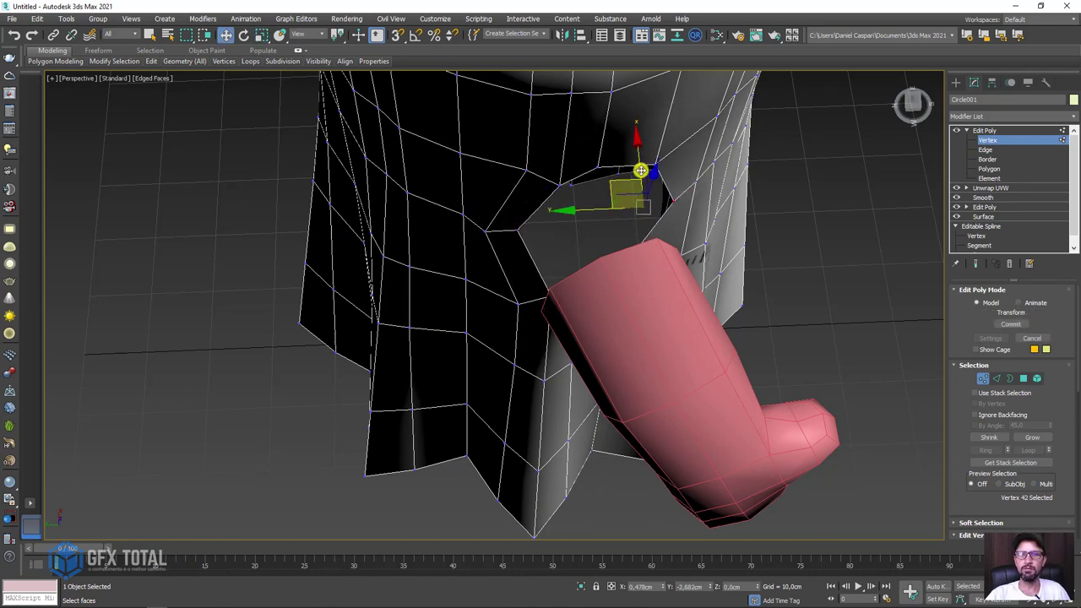
{"action": "middle_click_drag", "start_coordinate": [639, 177], "coordinate": [702, 173], "text": "alt"}
{"action": "scroll", "coordinate": [703, 173], "scroll_direction": "down", "scroll_amount": 5}
{"action": "left_click", "coordinate": [984, 131]}
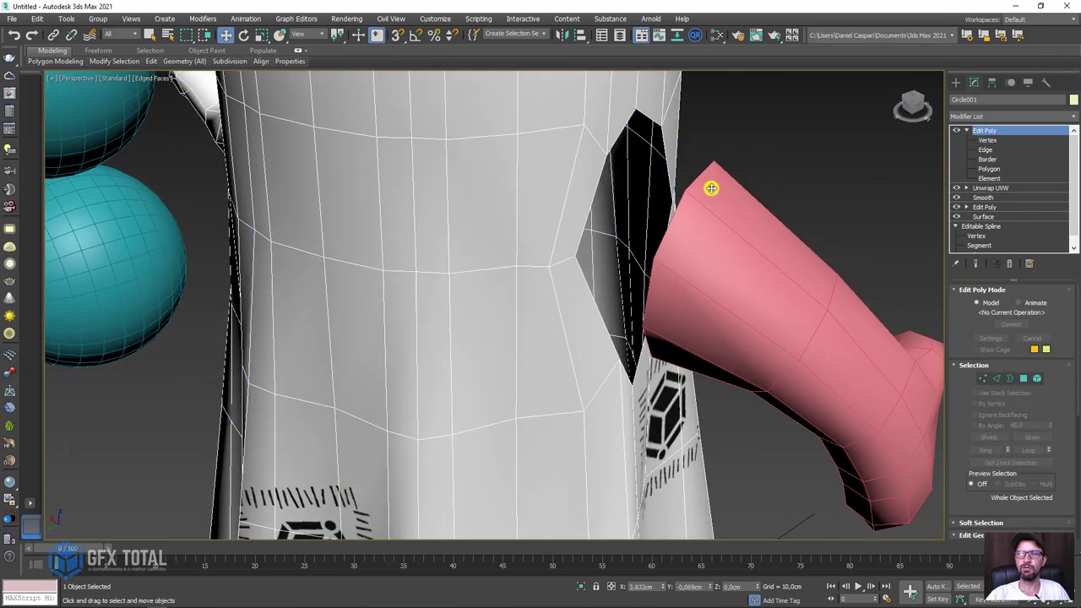
{"action": "scroll", "coordinate": [701, 254], "scroll_direction": "down", "scroll_amount": 4}
{"action": "scroll", "coordinate": [691, 274], "scroll_direction": "down", "scroll_amount": 1}
{"action": "left_click_drag", "start_coordinate": [965, 458], "coordinate": [966, 345]}
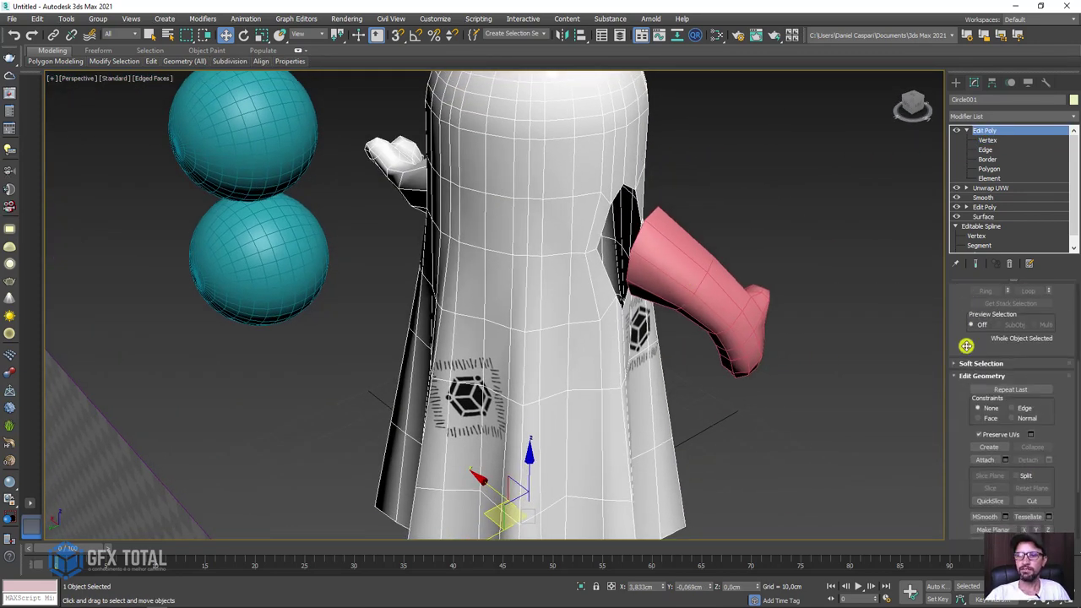
Attach the left pink arm to the ghost and select the open borders at the joint.
{"action": "left_click", "coordinate": [986, 457]}
{"action": "left_click", "coordinate": [730, 295]}
{"action": "left_click", "coordinate": [987, 157]}
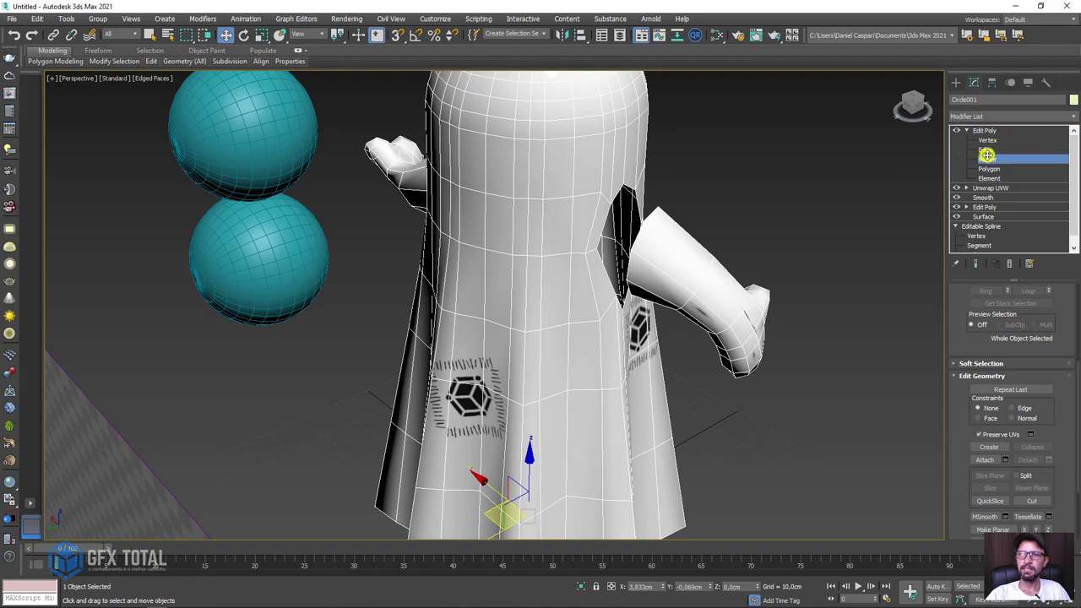
{"action": "left_click", "coordinate": [612, 252]}
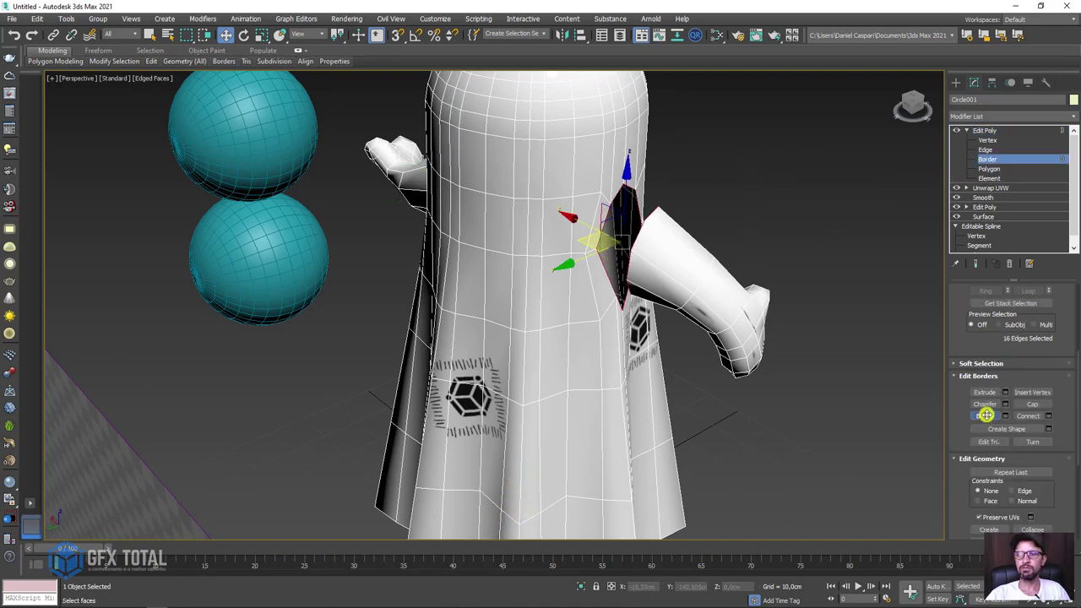
{"action": "mouse_move", "coordinate": [741, 362]}
{"action": "middle_mouse_down", "text": "alt"}
{"action": "mouse_move", "coordinate": [748, 366]}
{"action": "mouse_move", "coordinate": [658, 376]}
{"action": "mouse_move", "coordinate": [591, 371]}
{"action": "mouse_move", "coordinate": [903, 235]}
{"action": "middle_mouse_up", "text": "alt"}
Select the shoulder edge loop and apply Relax twice.
{"action": "left_click", "coordinate": [986, 149]}
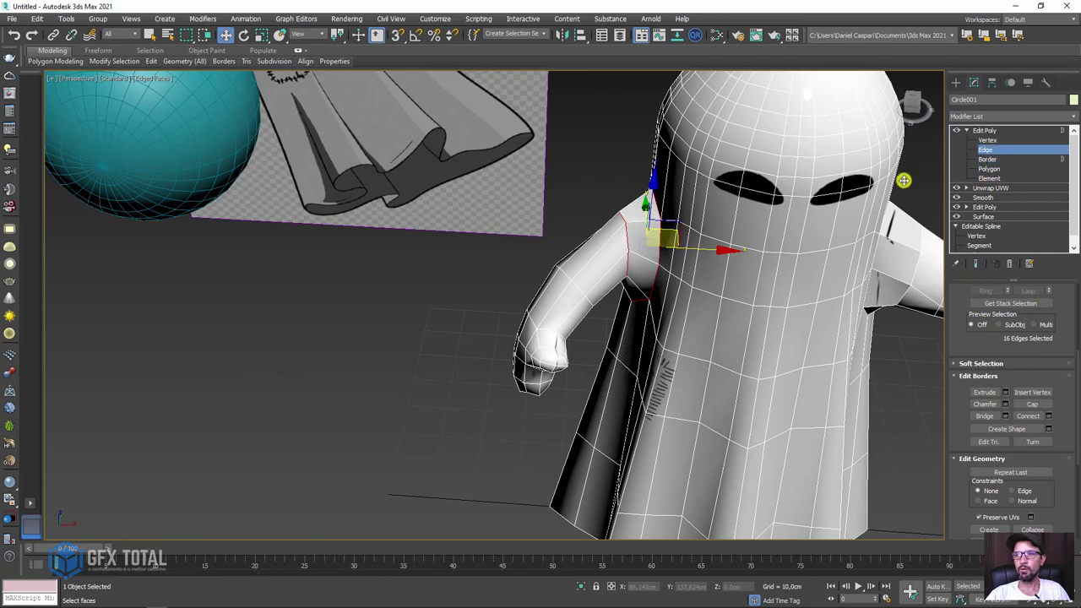
{"action": "left_click", "coordinate": [627, 242]}
{"action": "middle_click_drag", "start_coordinate": [628, 242], "coordinate": [645, 278], "text": "alt"}
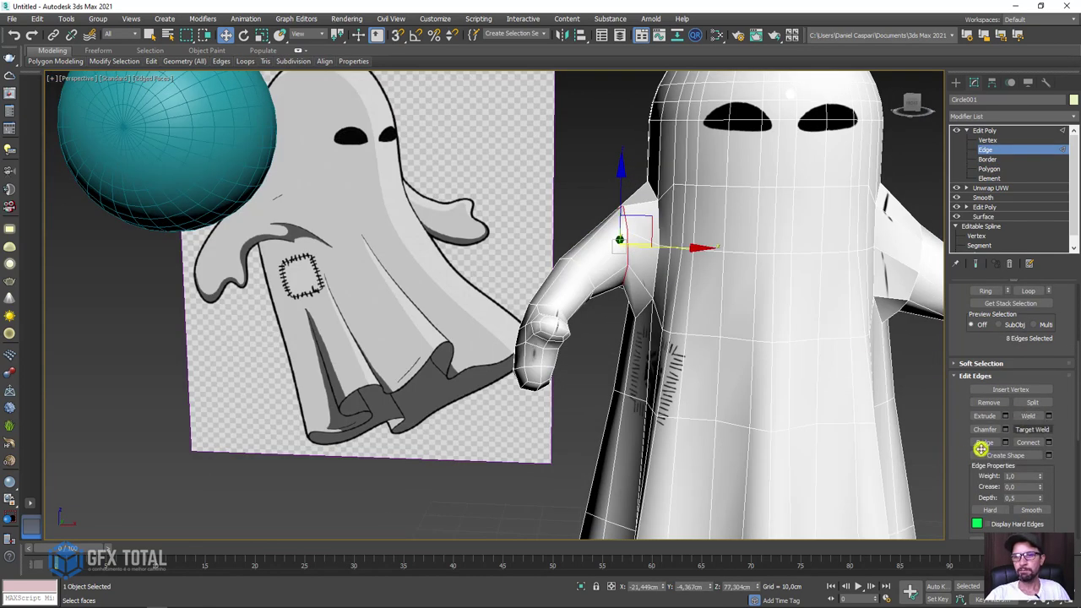
{"action": "scroll", "coordinate": [1005, 435], "scroll_direction": "down", "scroll_amount": 3}
{"action": "scroll", "coordinate": [1051, 417], "scroll_direction": "down", "scroll_amount": 4}
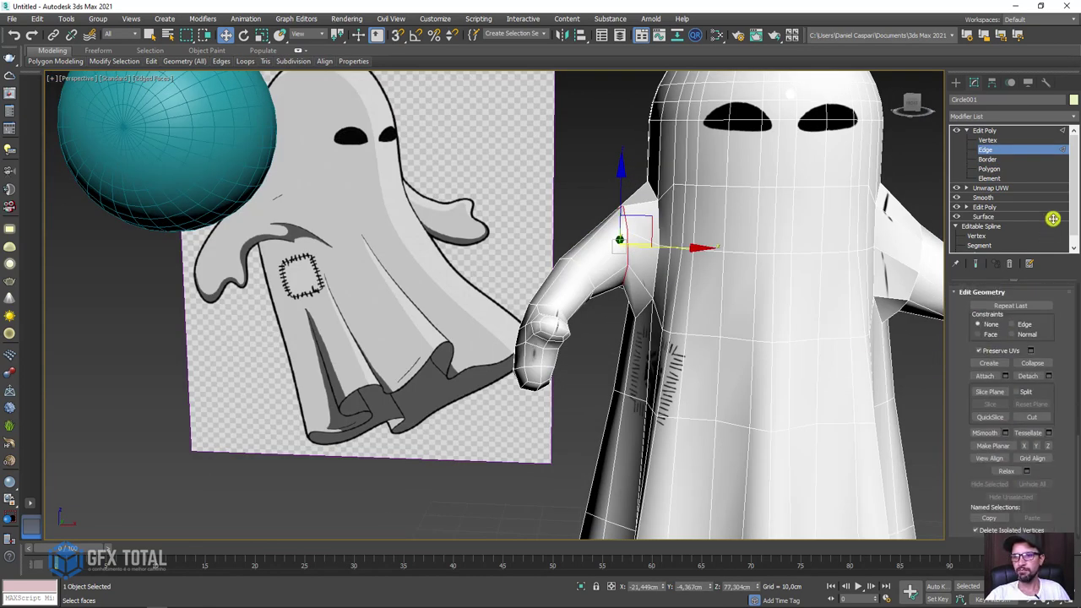
{"action": "scroll", "coordinate": [993, 471], "scroll_direction": "down", "scroll_amount": 3}
{"action": "left_click", "coordinate": [1008, 464]}
{"action": "left_click", "coordinate": [1008, 464]}
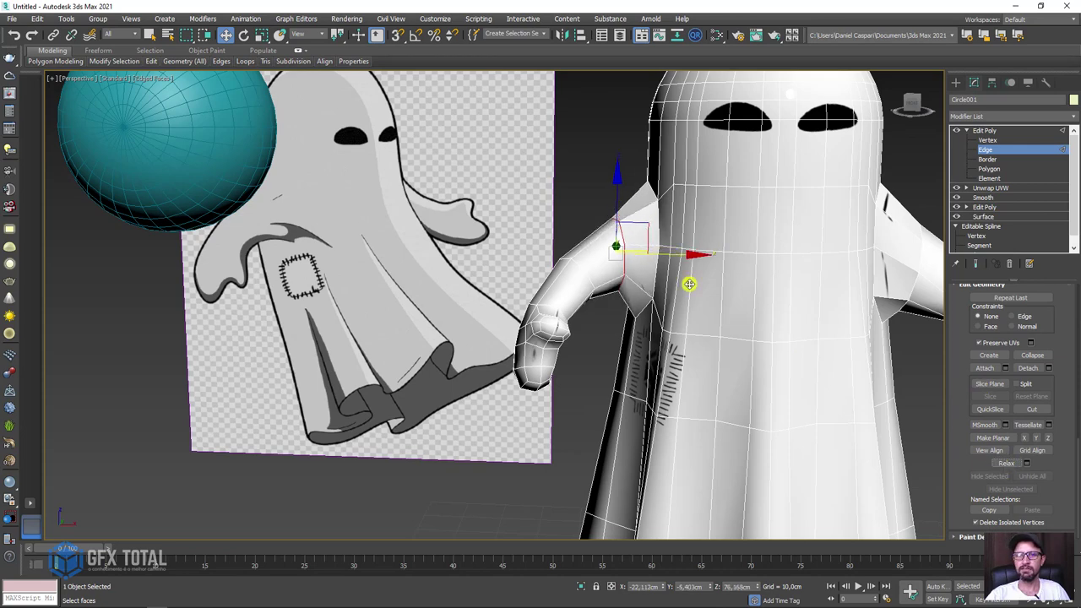
{"action": "middle_click_drag", "start_coordinate": [688, 282], "coordinate": [640, 229], "text": "alt"}
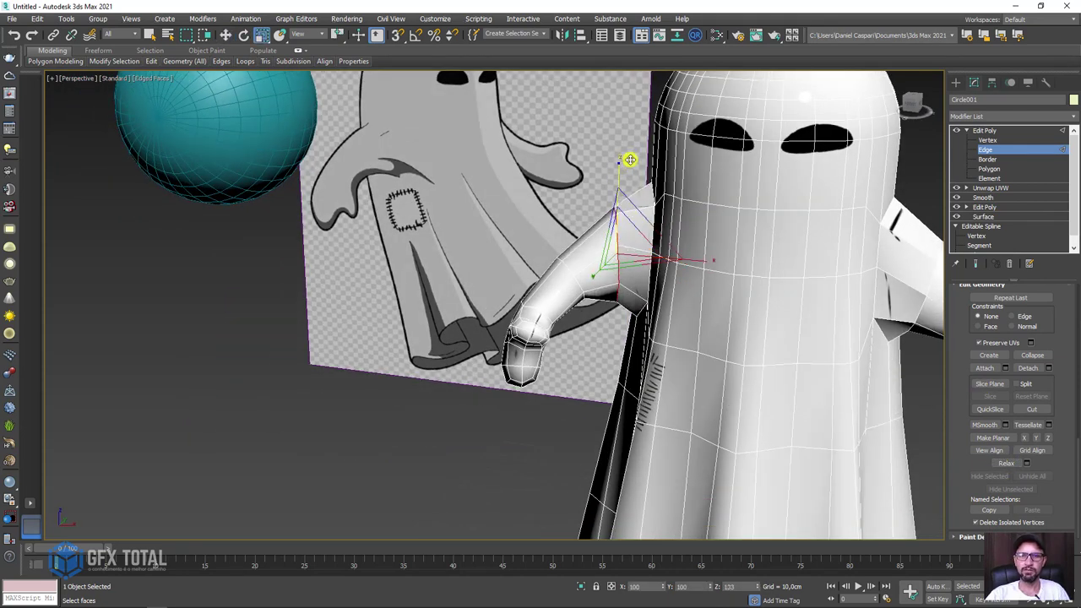
Pull the pointed vertex atop the shoulder down to flatten the seam.
{"action": "key", "text": "w"}
{"action": "middle_click_drag", "start_coordinate": [615, 195], "coordinate": [681, 210], "text": "alt"}
{"action": "scroll", "coordinate": [667, 194], "scroll_direction": "up", "scroll_amount": 4}
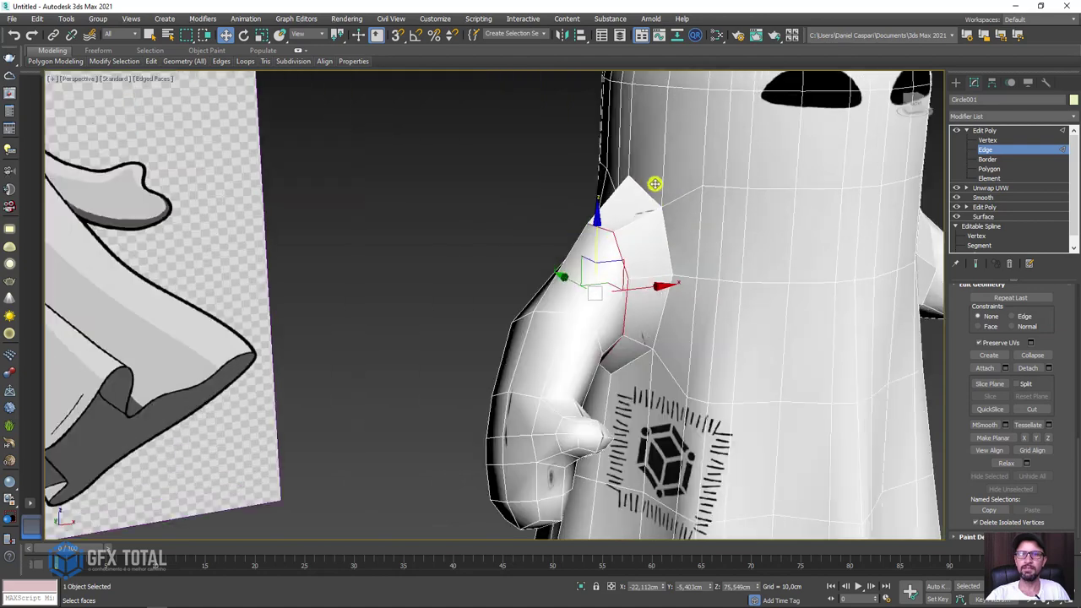
{"action": "scroll", "coordinate": [654, 180], "scroll_direction": "up", "scroll_amount": 3}
{"action": "left_click", "coordinate": [986, 140]}
{"action": "left_click", "coordinate": [617, 169]}
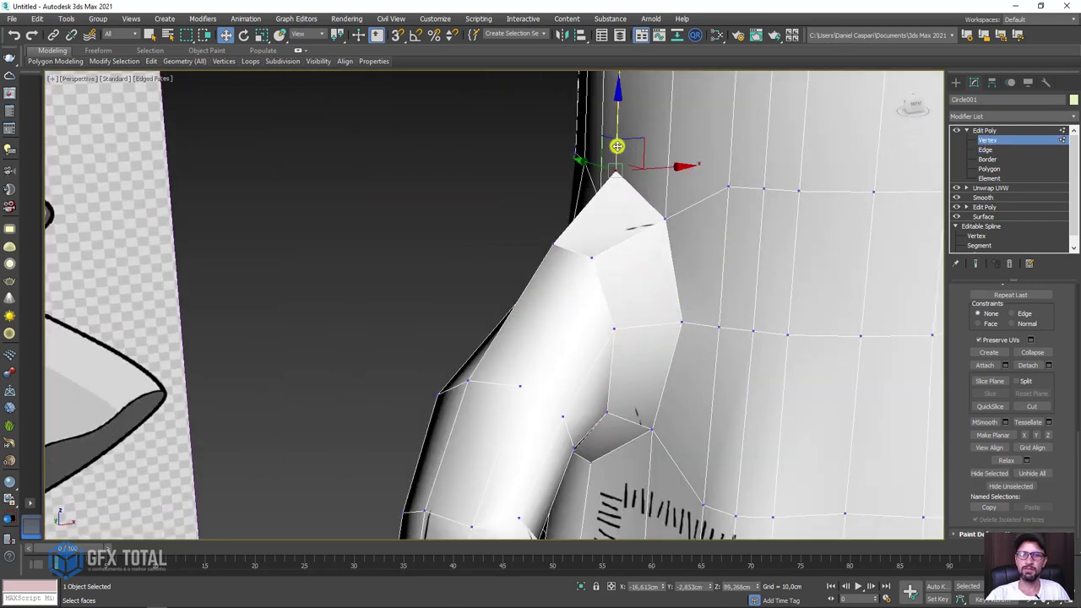
{"action": "left_click_drag", "start_coordinate": [615, 135], "coordinate": [624, 169]}
{"action": "scroll", "coordinate": [760, 203], "scroll_direction": "down", "scroll_amount": 5}
{"action": "middle_click_drag", "start_coordinate": [804, 219], "coordinate": [810, 231], "text": "alt"}
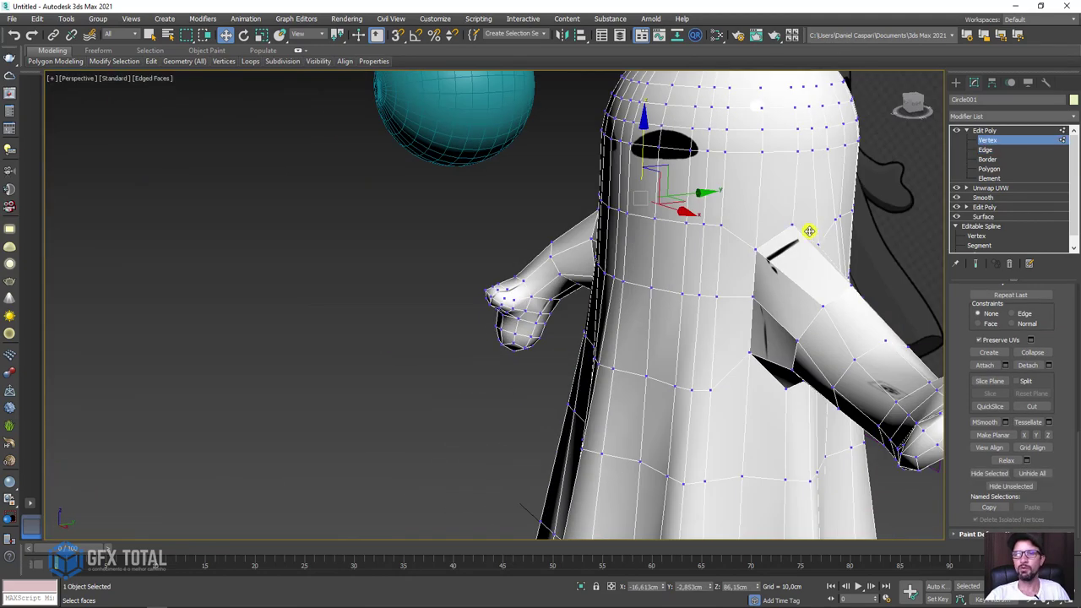
{"action": "scroll", "coordinate": [798, 226], "scroll_direction": "up", "scroll_amount": 3}
{"action": "scroll", "coordinate": [787, 173], "scroll_direction": "down", "scroll_amount": 2}
{"action": "scroll", "coordinate": [787, 172], "scroll_direction": "down", "scroll_amount": 4}
{"action": "mouse_move", "coordinate": [788, 172]}
{"action": "middle_mouse_down", "text": "alt"}
{"action": "mouse_move", "coordinate": [887, 318]}
{"action": "mouse_move", "coordinate": [765, 245]}
{"action": "mouse_move", "coordinate": [676, 295]}
{"action": "mouse_move", "coordinate": [722, 298]}
{"action": "middle_mouse_up", "text": "alt"}
{"action": "left_click", "coordinate": [984, 131]}
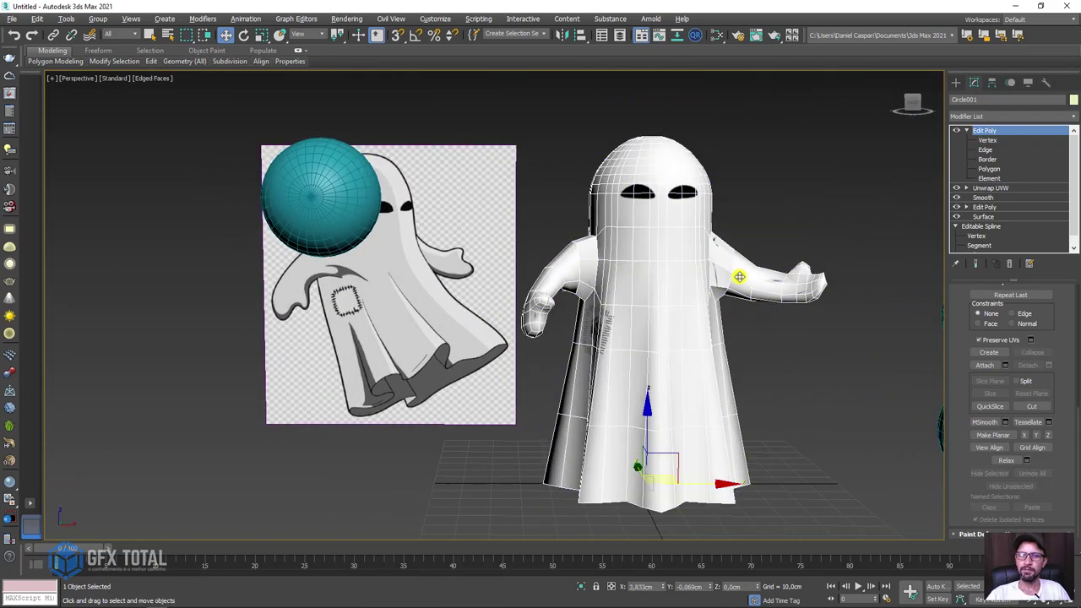
Add a 1-iteration TurboSmooth to the ghost and turn off Edged Faces with F4.
{"action": "left_click", "coordinate": [1070, 116]}
{"action": "scroll", "coordinate": [1069, 313], "scroll_direction": "down", "scroll_amount": 5}
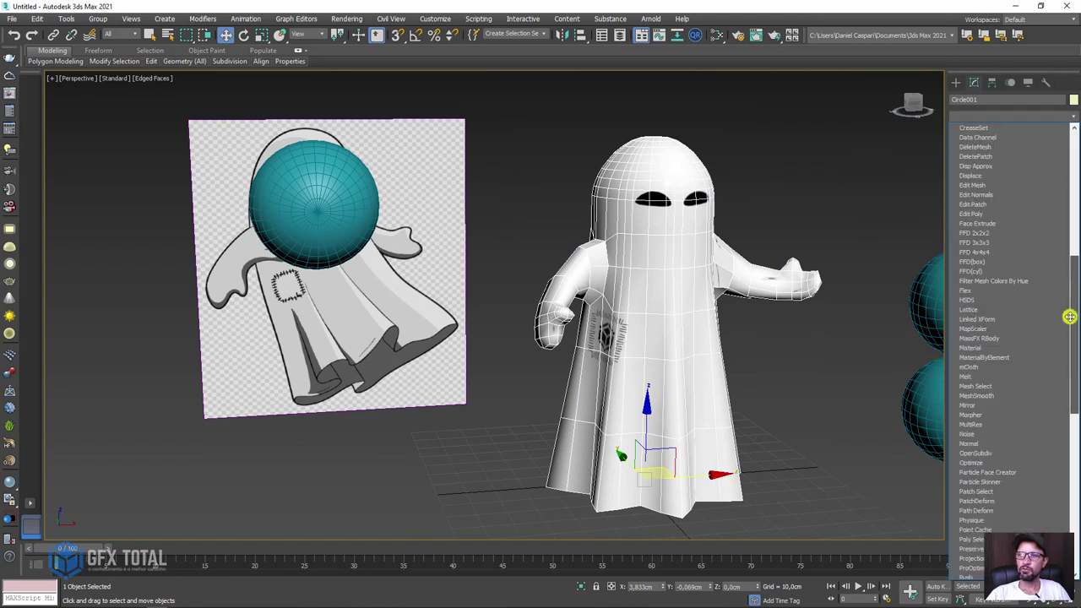
{"action": "scroll", "coordinate": [1033, 425], "scroll_direction": "down", "scroll_amount": 3}
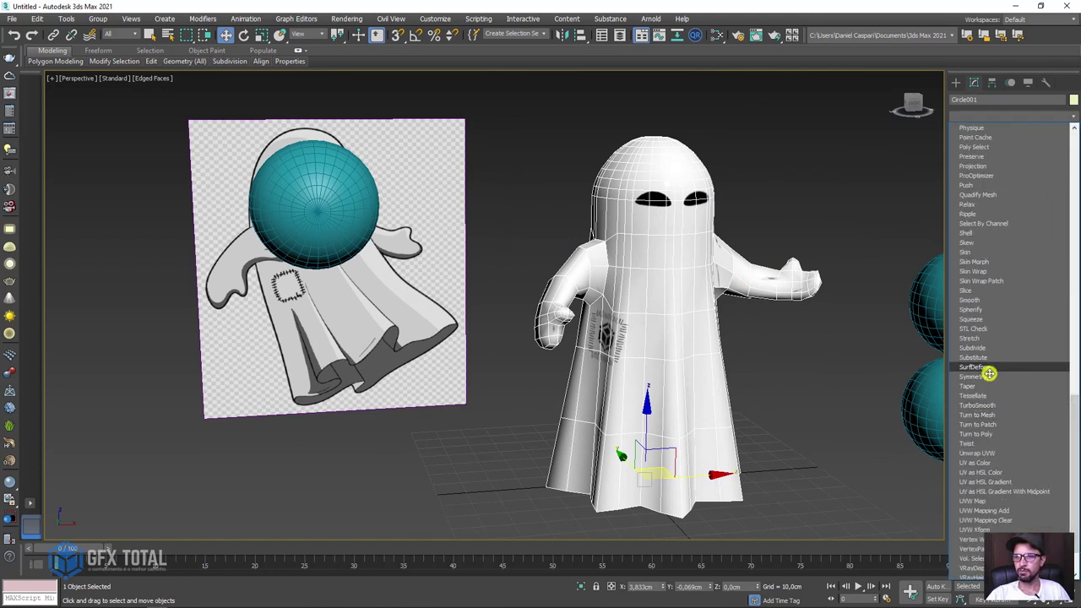
{"action": "scroll", "coordinate": [990, 488], "scroll_direction": "down", "scroll_amount": 1}
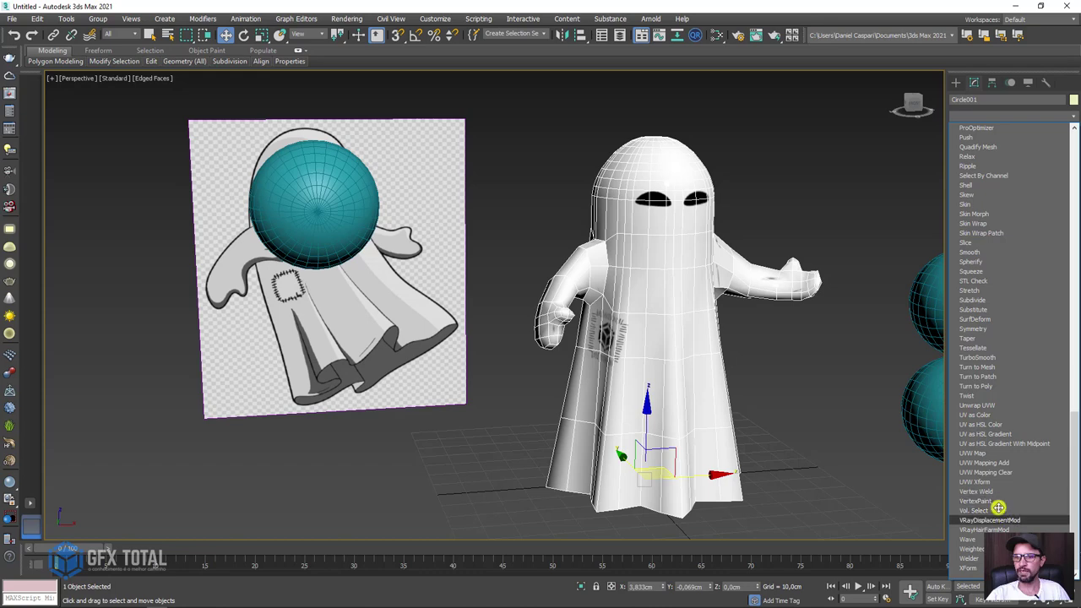
{"action": "scroll", "coordinate": [991, 473], "scroll_direction": "up", "scroll_amount": 1}
{"action": "scroll", "coordinate": [992, 435], "scroll_direction": "up", "scroll_amount": 1}
{"action": "left_click", "coordinate": [979, 415]}
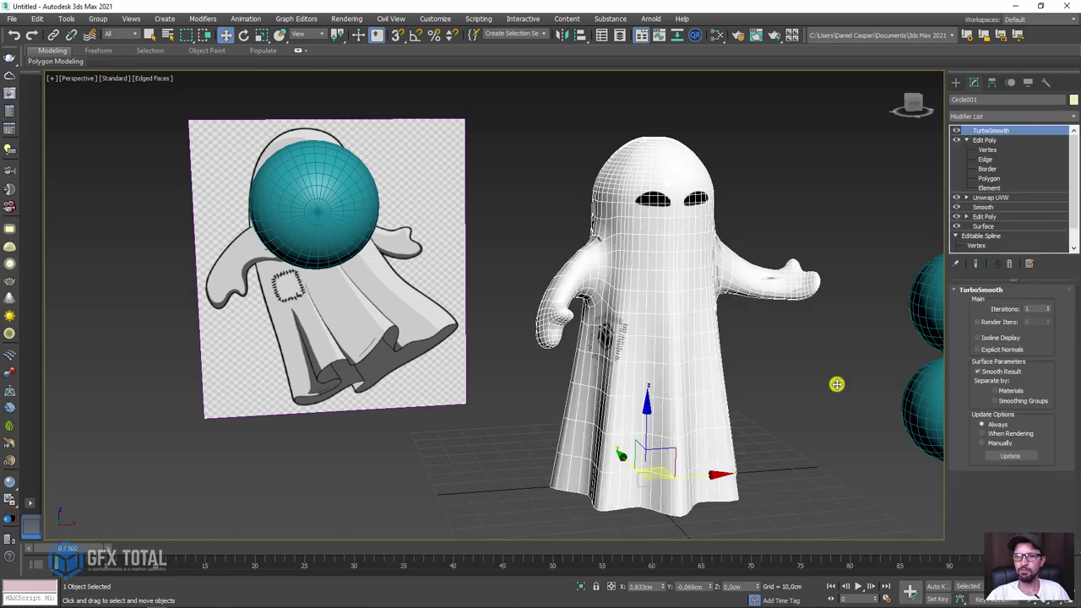
{"action": "mouse_move", "coordinate": [787, 387]}
{"action": "middle_mouse_down"}
{"action": "mouse_move", "coordinate": [725, 387]}
{"action": "mouse_move", "coordinate": [753, 405]}
{"action": "mouse_move", "coordinate": [685, 391]}
{"action": "mouse_move", "coordinate": [700, 268]}
{"action": "middle_mouse_up"}
{"action": "key", "text": "F4"}
{"action": "scroll", "coordinate": [869, 212], "scroll_direction": "up", "scroll_amount": 5}
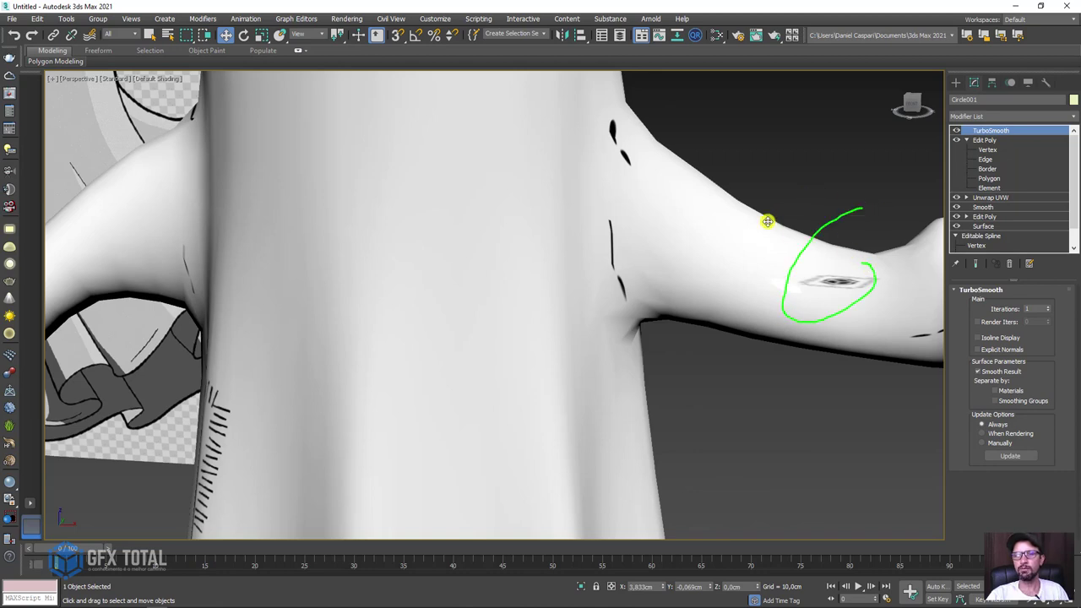
{"action": "scroll", "coordinate": [843, 205], "scroll_direction": "down", "scroll_amount": 5}
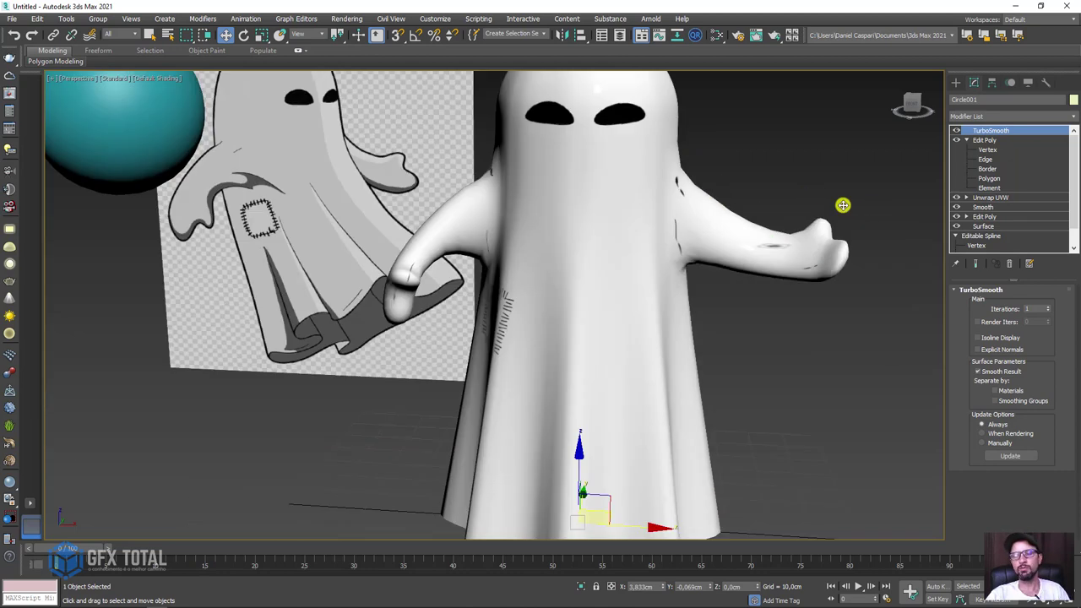
Disable TurboSmooth, select both arms' polygons and Grow onto the shoulders (152 polygons).
{"action": "left_click", "coordinate": [956, 130]}
{"action": "left_click", "coordinate": [997, 178]}
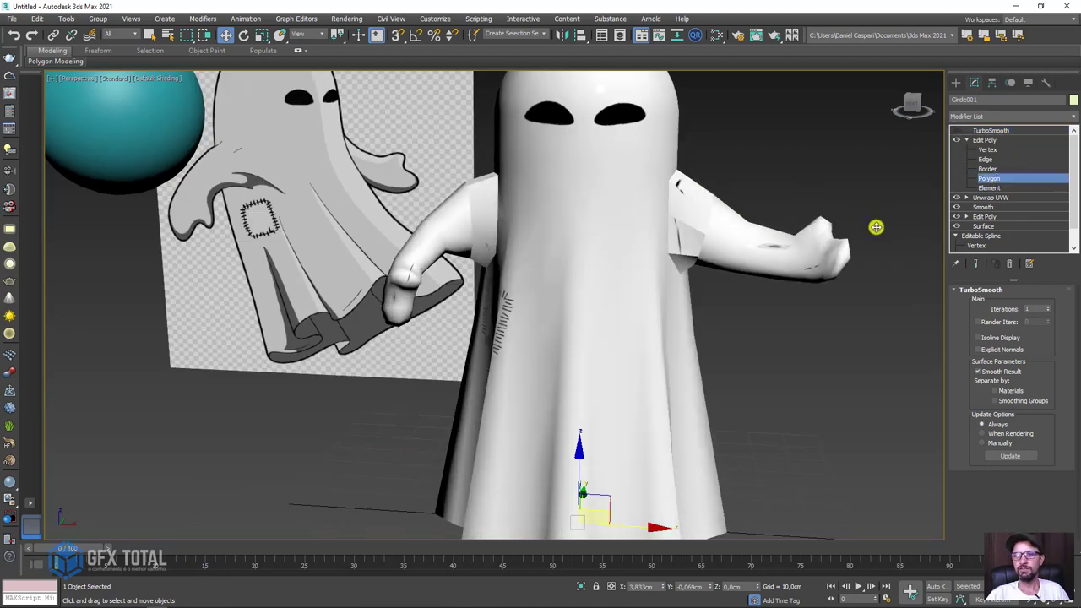
{"action": "mouse_move", "coordinate": [876, 226]}
{"action": "middle_mouse_down", "text": "alt"}
{"action": "mouse_move", "coordinate": [844, 227]}
{"action": "mouse_move", "coordinate": [837, 184]}
{"action": "middle_mouse_up", "text": "alt"}
{"action": "left_click_drag", "start_coordinate": [685, 302], "coordinate": [686, 302]}
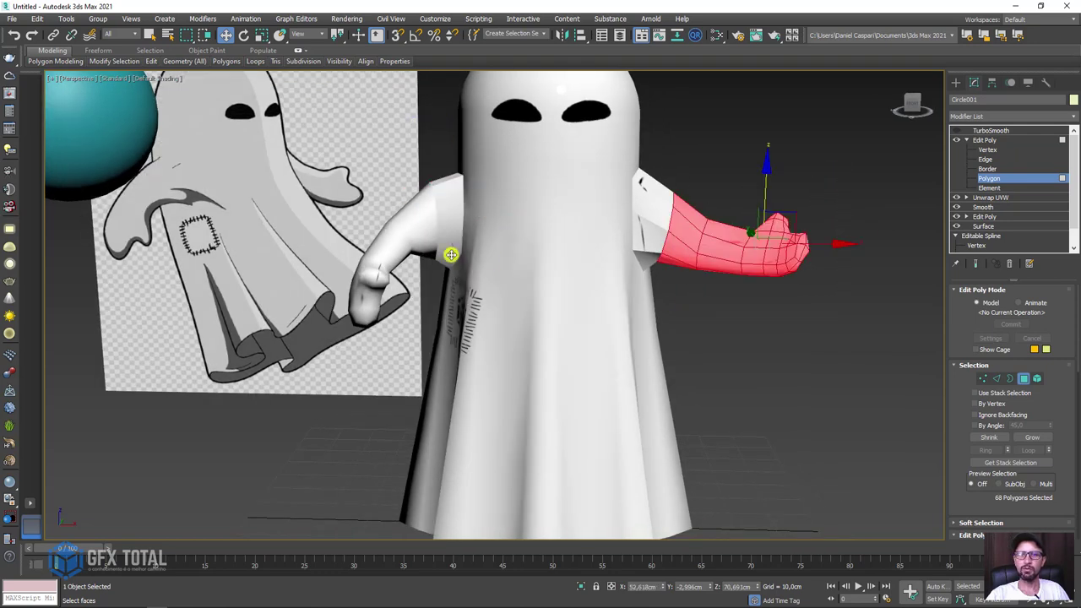
{"action": "middle_click_drag", "start_coordinate": [449, 251], "coordinate": [305, 224], "text": "alt"}
{"action": "left_click_drag", "start_coordinate": [429, 327], "coordinate": [429, 321], "text": "ctrl"}
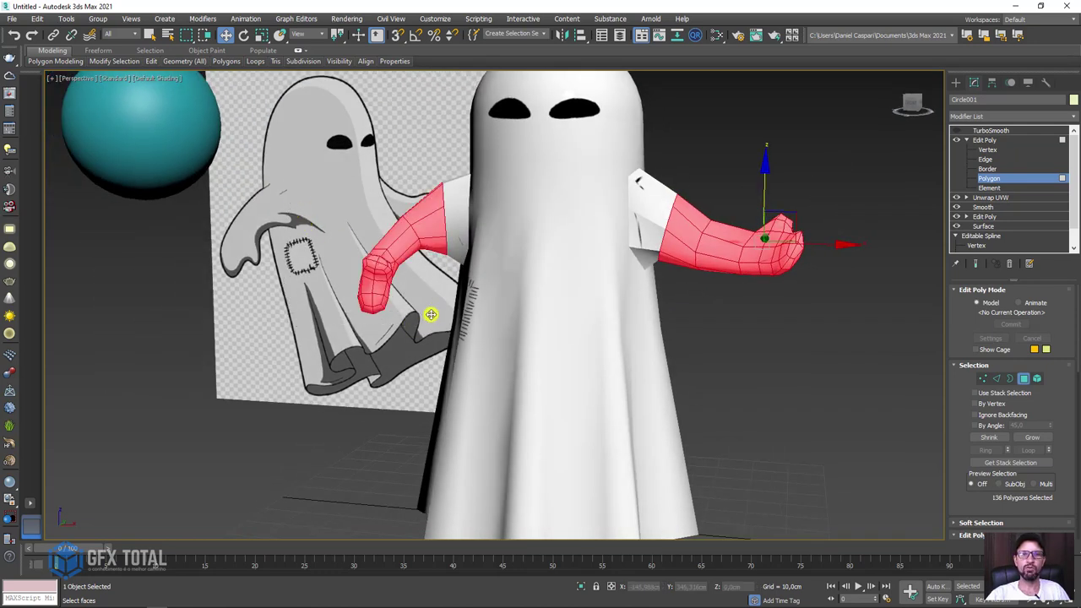
{"action": "mouse_move", "coordinate": [429, 313]}
{"action": "middle_mouse_down", "text": "alt"}
{"action": "mouse_move", "coordinate": [512, 338]}
{"action": "mouse_move", "coordinate": [572, 344]}
{"action": "mouse_move", "coordinate": [512, 315]}
{"action": "mouse_move", "coordinate": [658, 344]}
{"action": "middle_mouse_up", "text": "alt"}
{"action": "left_click", "coordinate": [1032, 438]}
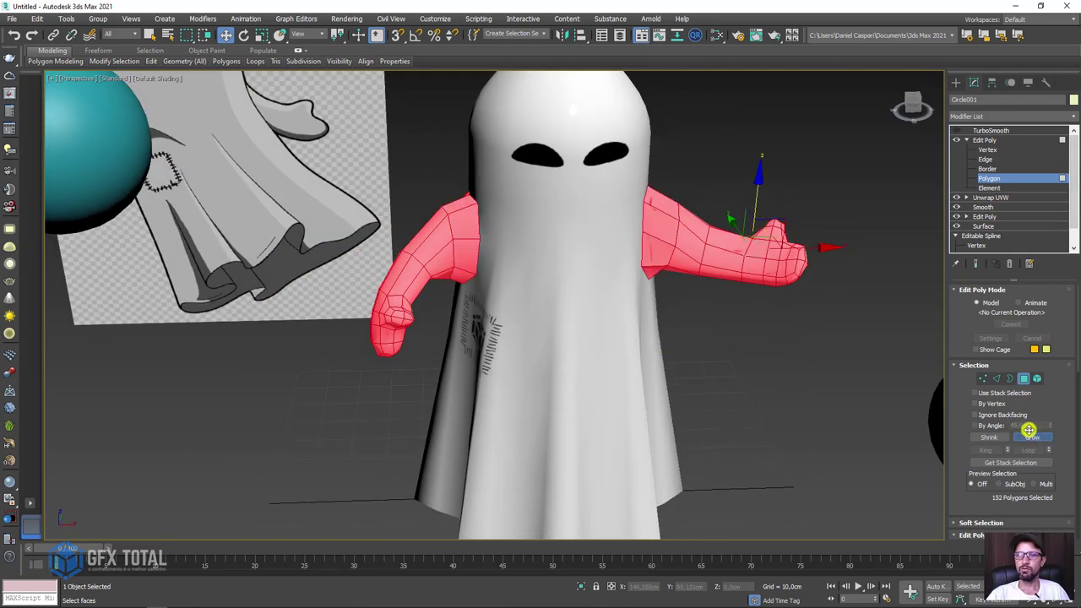
{"action": "middle_click_drag", "start_coordinate": [849, 368], "coordinate": [811, 355], "text": "alt"}
{"action": "left_click", "coordinate": [1075, 116]}
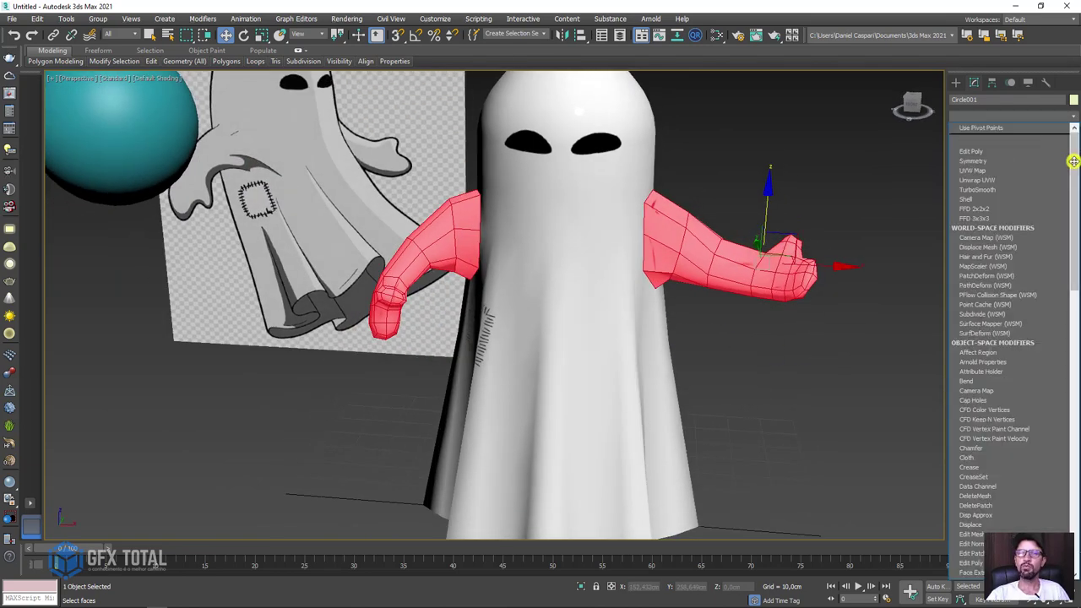
{"action": "left_click_drag", "start_coordinate": [1073, 234], "coordinate": [1070, 512]}
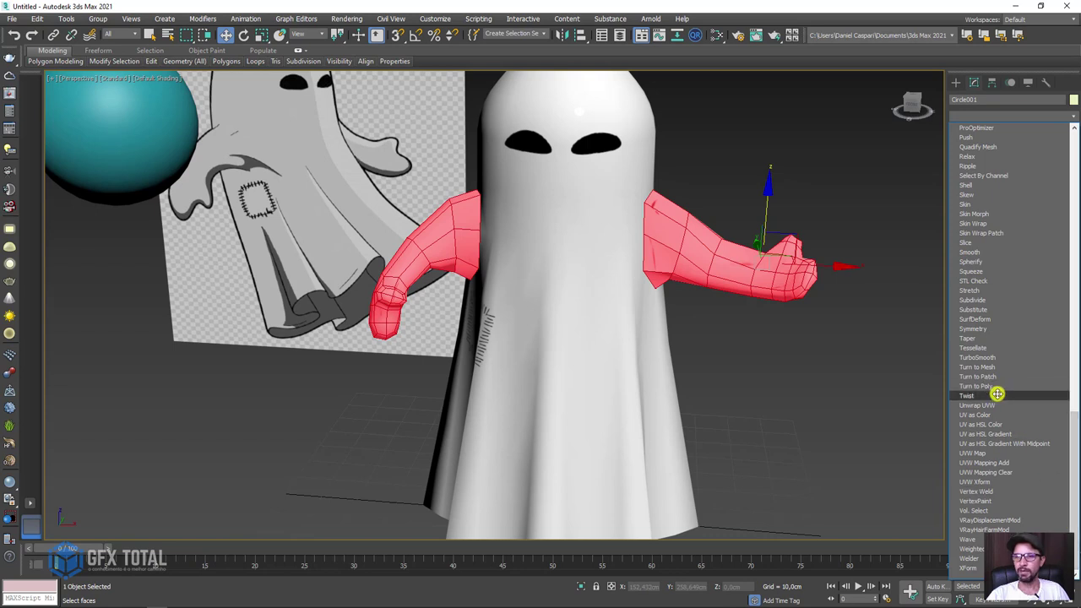
Add an Unwrap UVW to the arms and show the ghost's psd texture, Map #2, in the UV editor.
{"action": "left_click", "coordinate": [992, 405]}
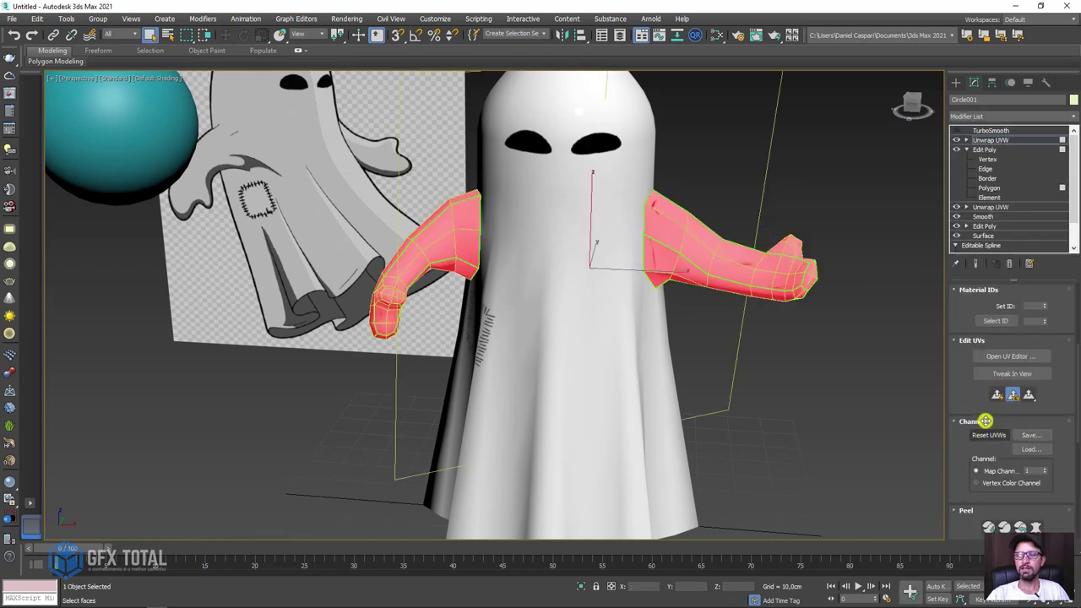
{"action": "left_click", "coordinate": [1013, 355]}
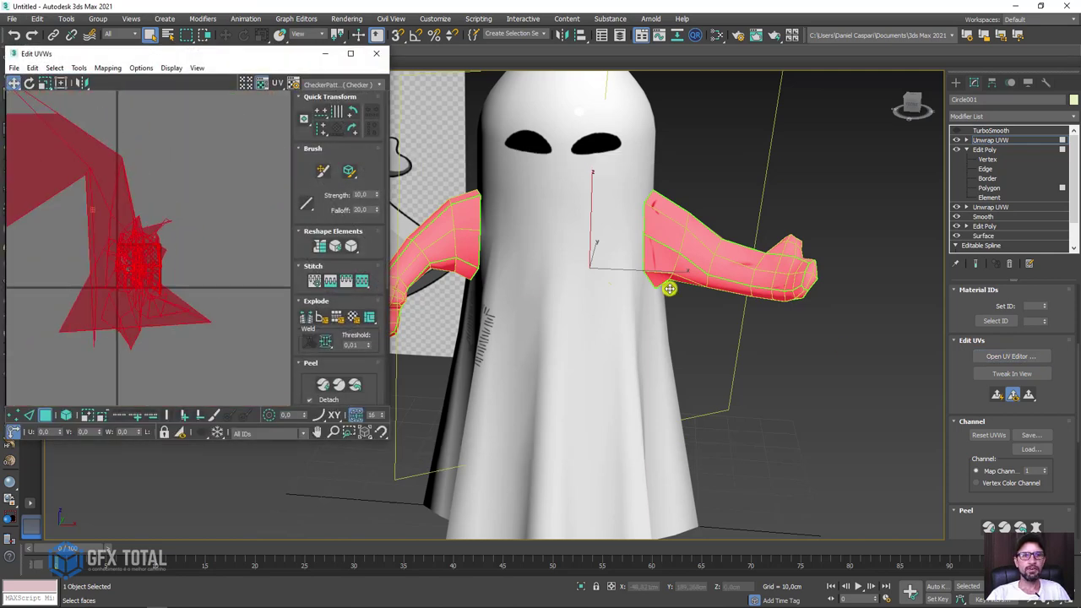
{"action": "scroll", "coordinate": [972, 380], "scroll_direction": "down", "scroll_amount": 2}
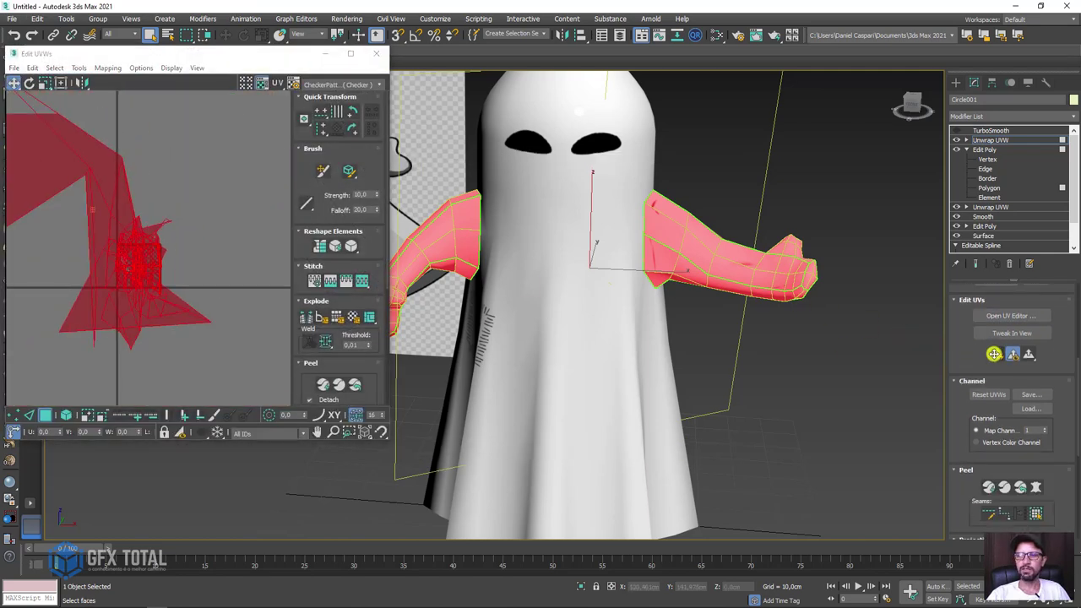
{"action": "scroll", "coordinate": [157, 234], "scroll_direction": "down", "scroll_amount": 5}
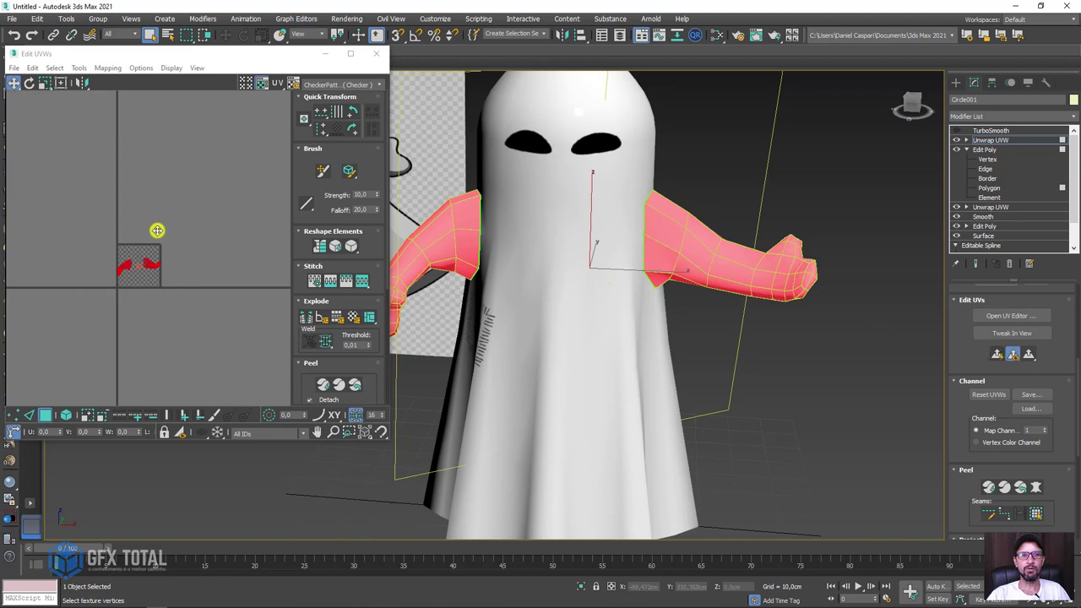
{"action": "scroll", "coordinate": [140, 267], "scroll_direction": "up", "scroll_amount": 2}
{"action": "scroll", "coordinate": [168, 258], "scroll_direction": "up", "scroll_amount": 2}
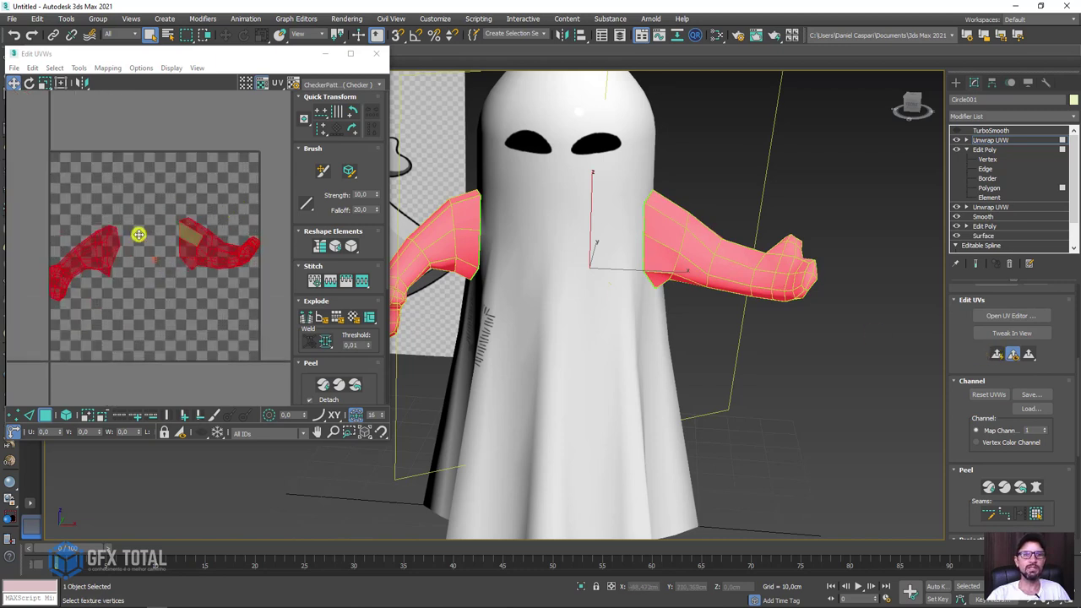
{"action": "left_click", "coordinate": [337, 85]}
{"action": "left_click", "coordinate": [348, 110]}
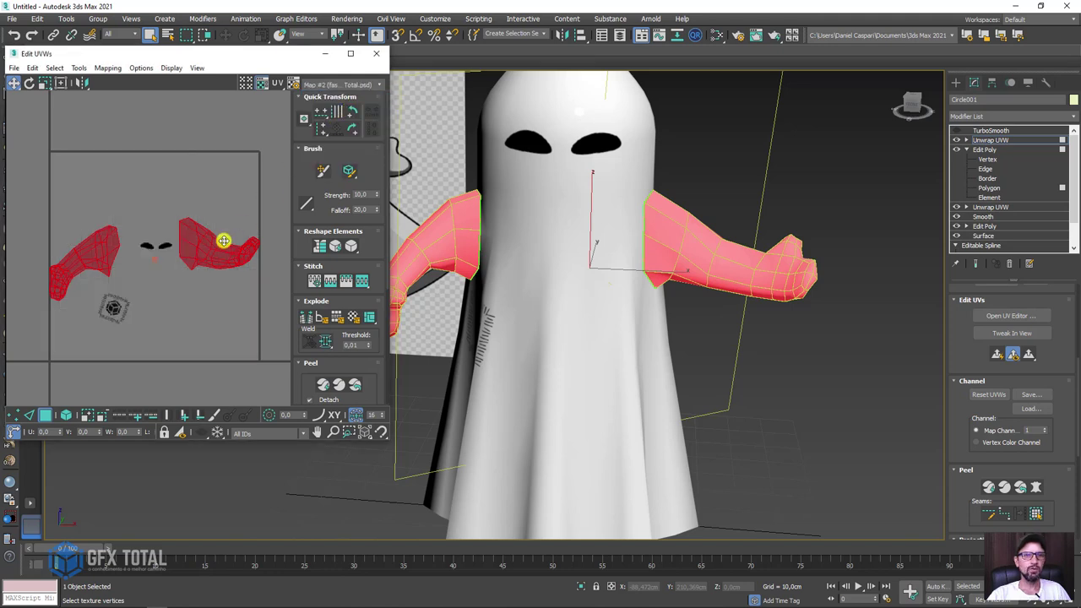
Move both arm UV islands higher on the texture, then exit the unwrap's sub-object level.
{"action": "mouse_move", "coordinate": [212, 243]}
{"action": "left_mouse_down"}
{"action": "mouse_move", "coordinate": [218, 171]}
{"action": "mouse_move", "coordinate": [226, 199]}
{"action": "left_mouse_up"}
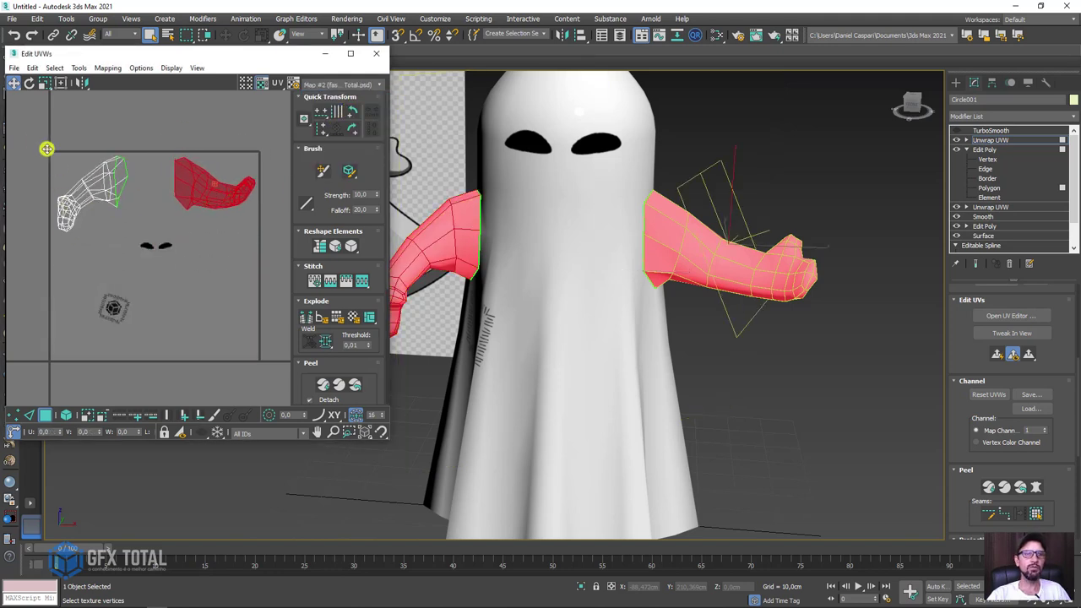
{"action": "left_click_drag", "start_coordinate": [121, 228], "coordinate": [112, 201]}
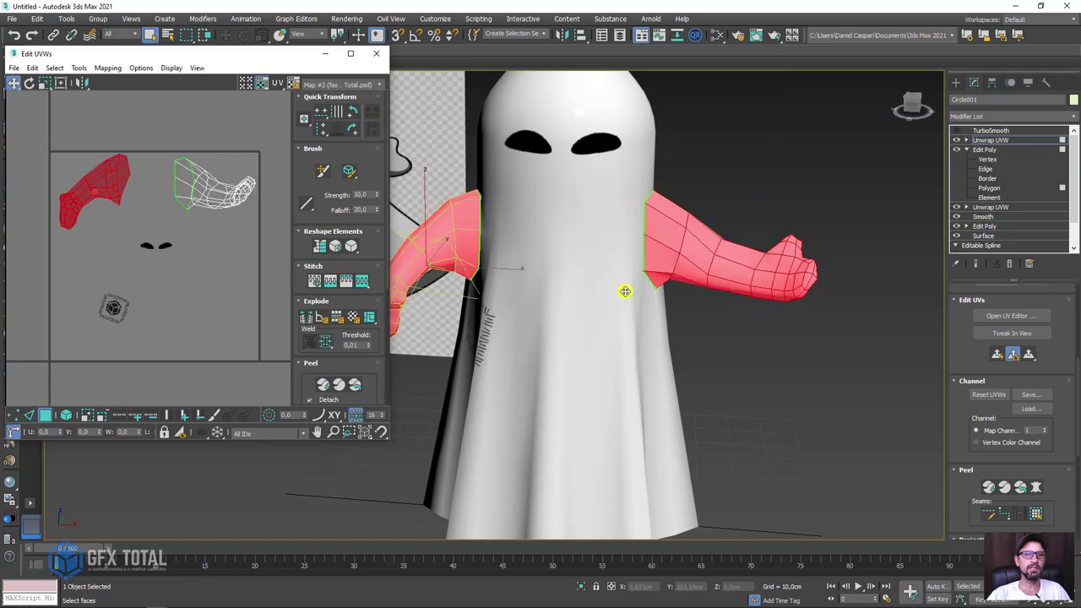
{"action": "middle_click_drag", "start_coordinate": [625, 292], "coordinate": [698, 319]}
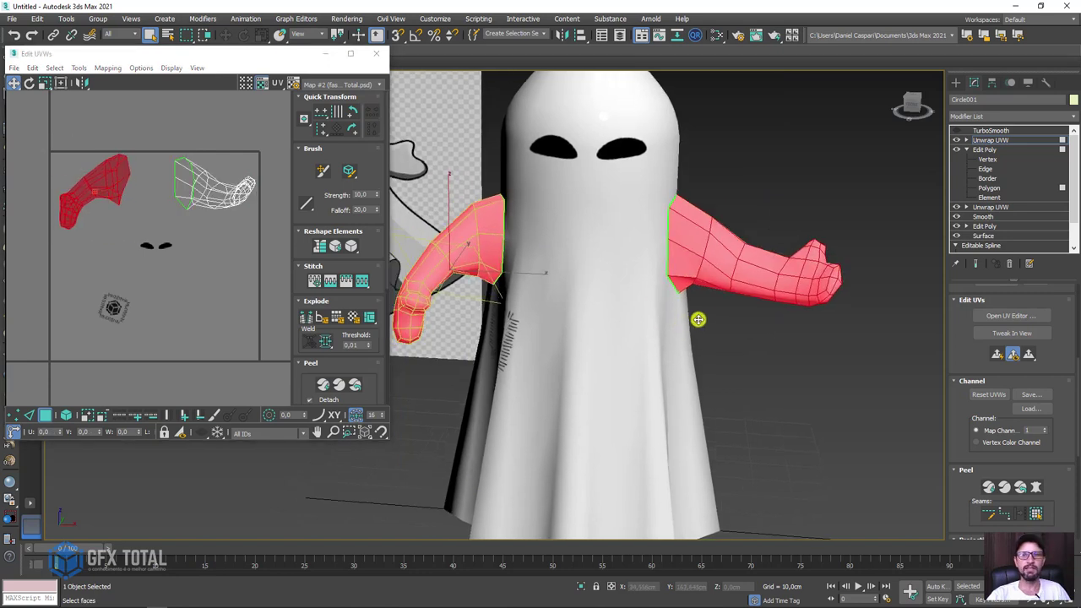
{"action": "left_click", "coordinate": [988, 140]}
{"action": "left_click", "coordinate": [967, 149]}
{"action": "left_click", "coordinate": [1069, 115]}
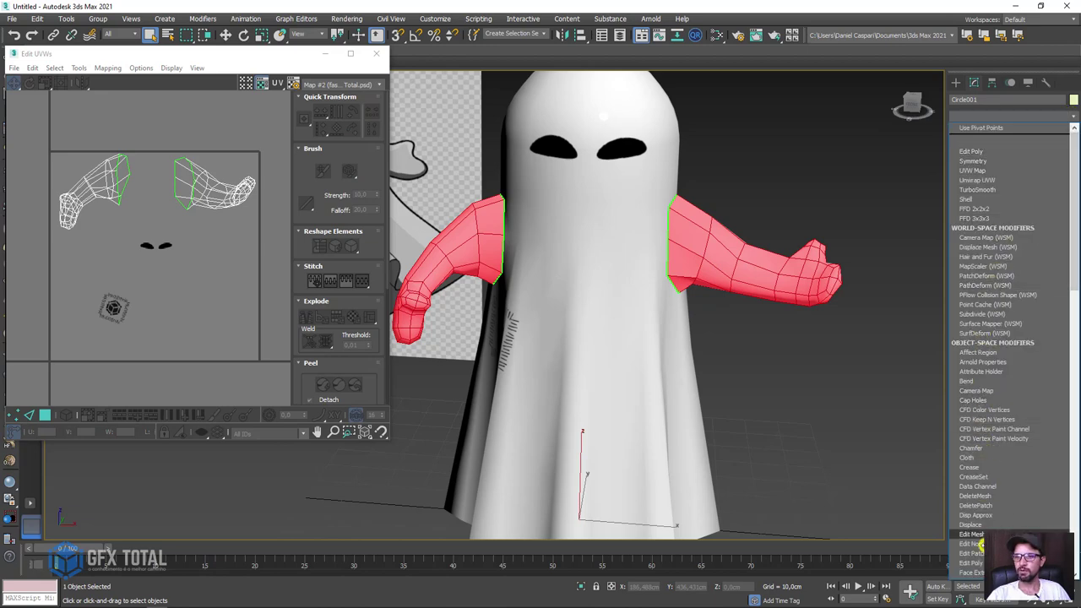
Add an Edit Poly above the unwrap, clear all smoothing groups, and assign the whole ghost to group 1.
{"action": "left_click", "coordinate": [977, 562]}
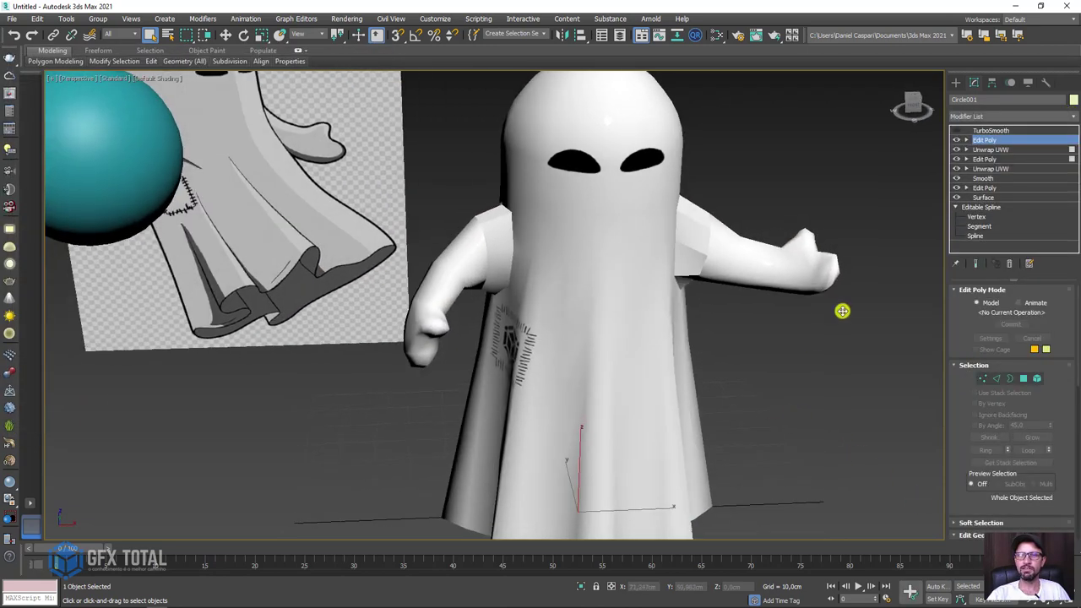
{"action": "left_click", "coordinate": [966, 141]}
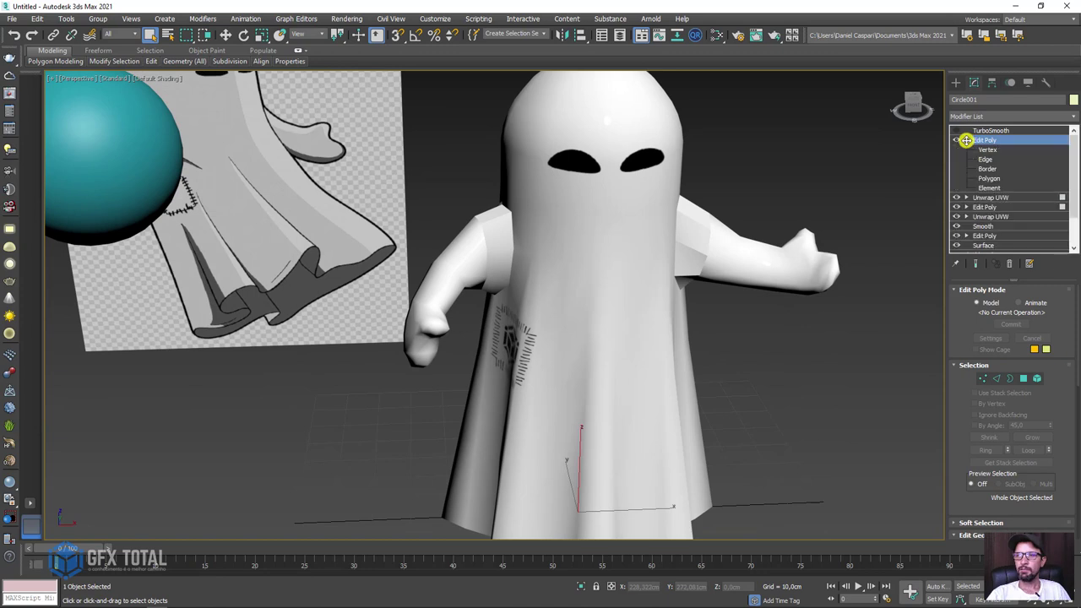
{"action": "left_click", "coordinate": [990, 186]}
{"action": "left_click", "coordinate": [728, 249]}
{"action": "left_click_drag", "start_coordinate": [966, 434], "coordinate": [954, 162]}
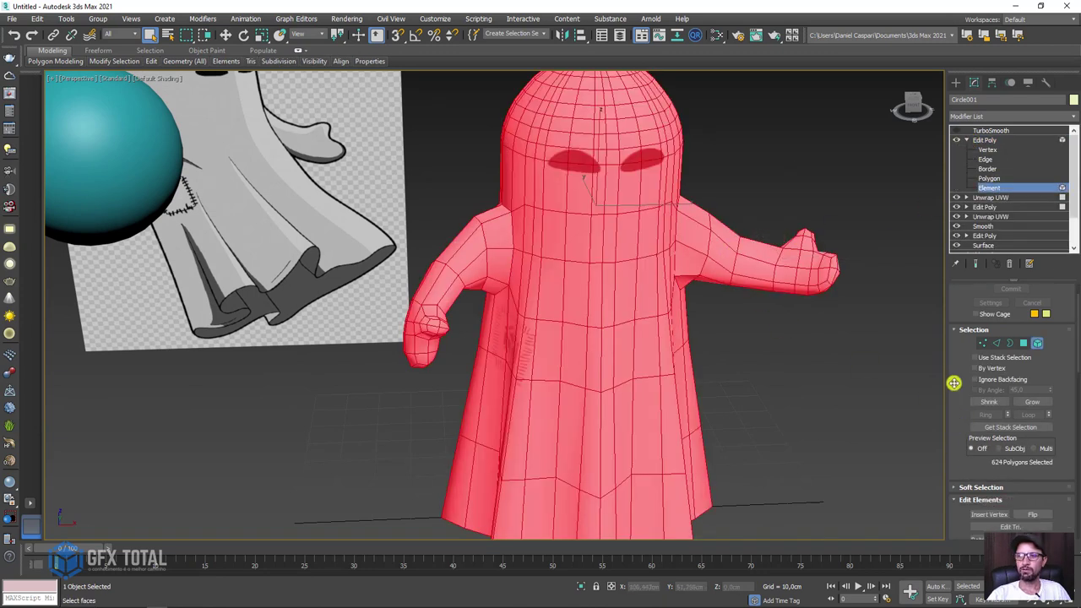
{"action": "left_click_drag", "start_coordinate": [1003, 473], "coordinate": [1003, 313]}
{"action": "left_click_drag", "start_coordinate": [964, 508], "coordinate": [962, 224]}
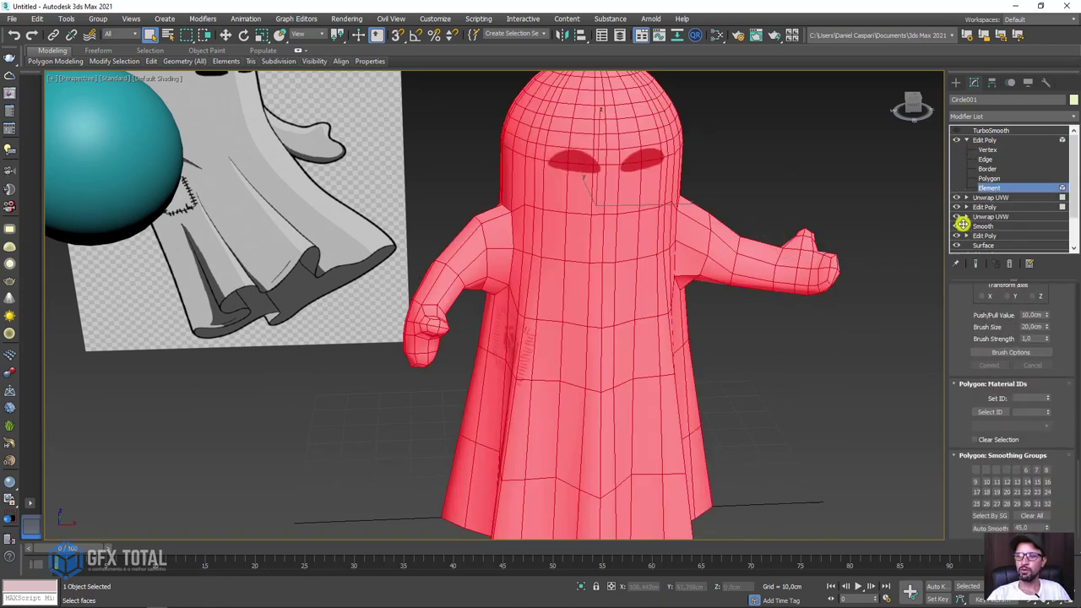
{"action": "left_click", "coordinate": [1031, 515]}
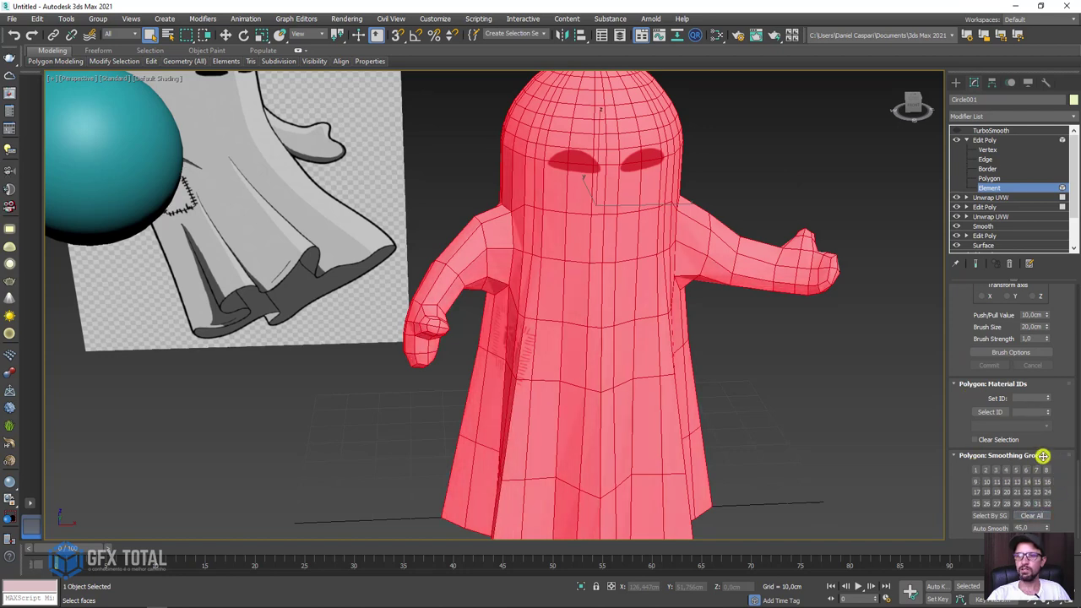
{"action": "left_click", "coordinate": [977, 470]}
Return to TurboSmooth, frame the ghost frontally, and select the Edit Poly holding the arms.
{"action": "left_click", "coordinate": [988, 130]}
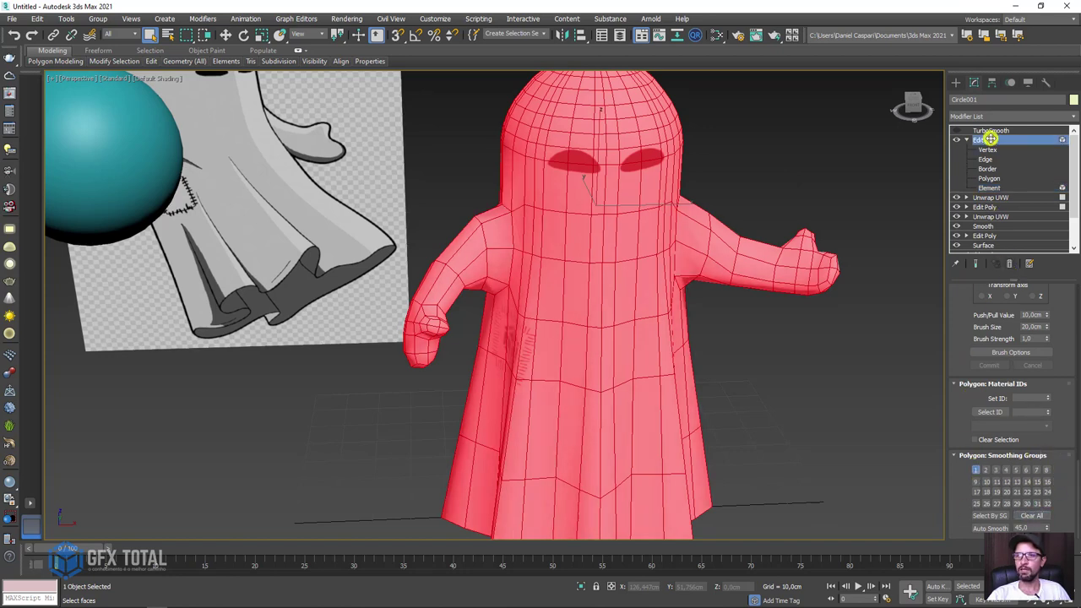
{"action": "mouse_move", "coordinate": [767, 319]}
{"action": "middle_mouse_down", "text": "alt"}
{"action": "mouse_move", "coordinate": [700, 273]}
{"action": "mouse_move", "coordinate": [784, 301]}
{"action": "mouse_move", "coordinate": [574, 366]}
{"action": "middle_mouse_up", "text": "alt"}
{"action": "scroll", "coordinate": [445, 359], "scroll_direction": "up", "scroll_amount": 4}
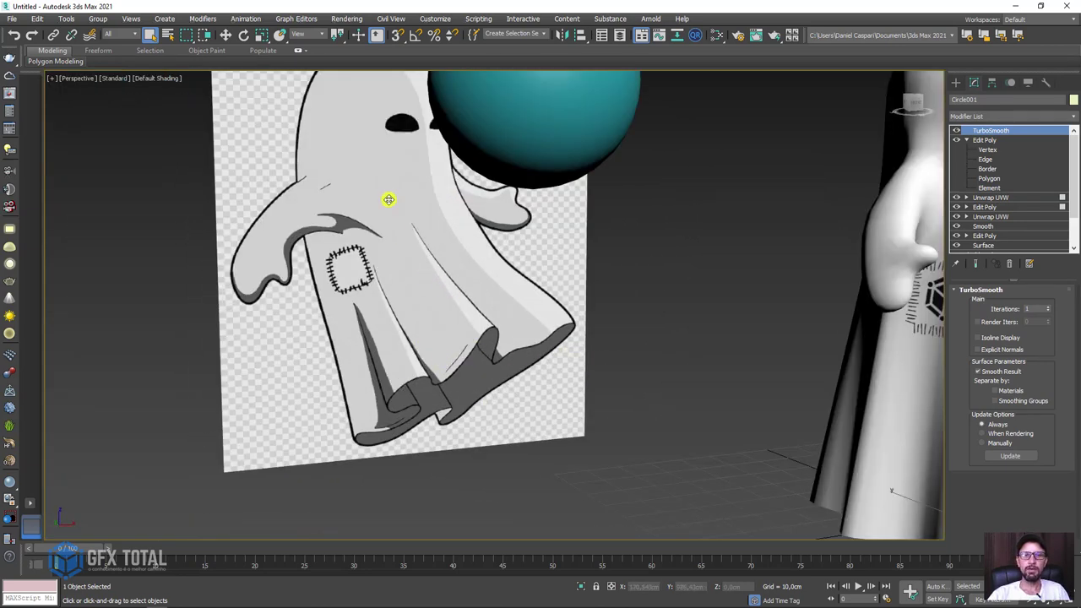
{"action": "key", "text": "shift+z"}
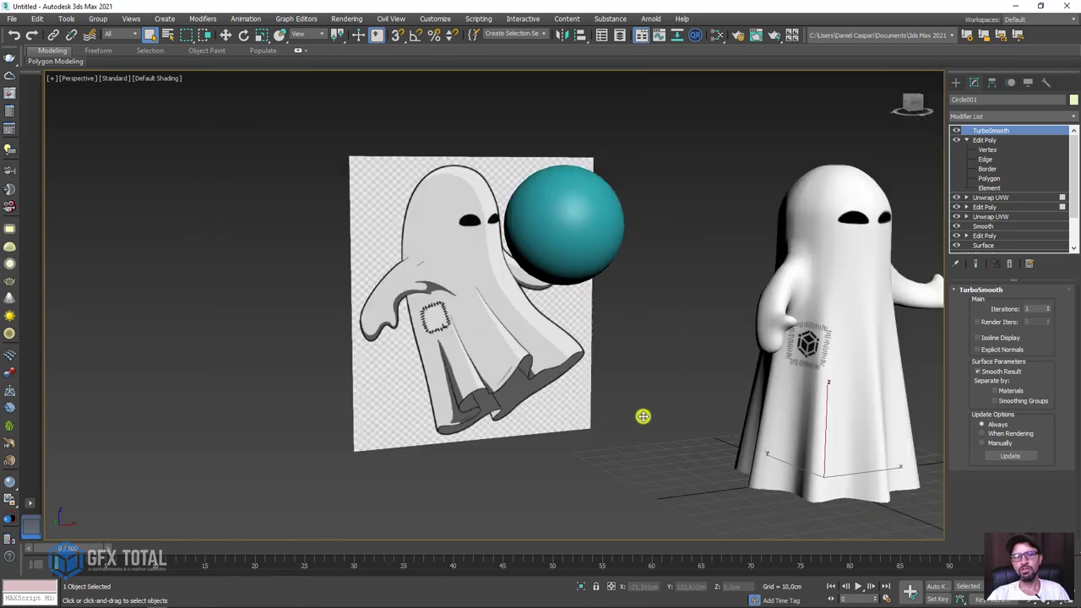
{"action": "key", "text": "shift+z"}
{"action": "key", "text": "shift+z"}
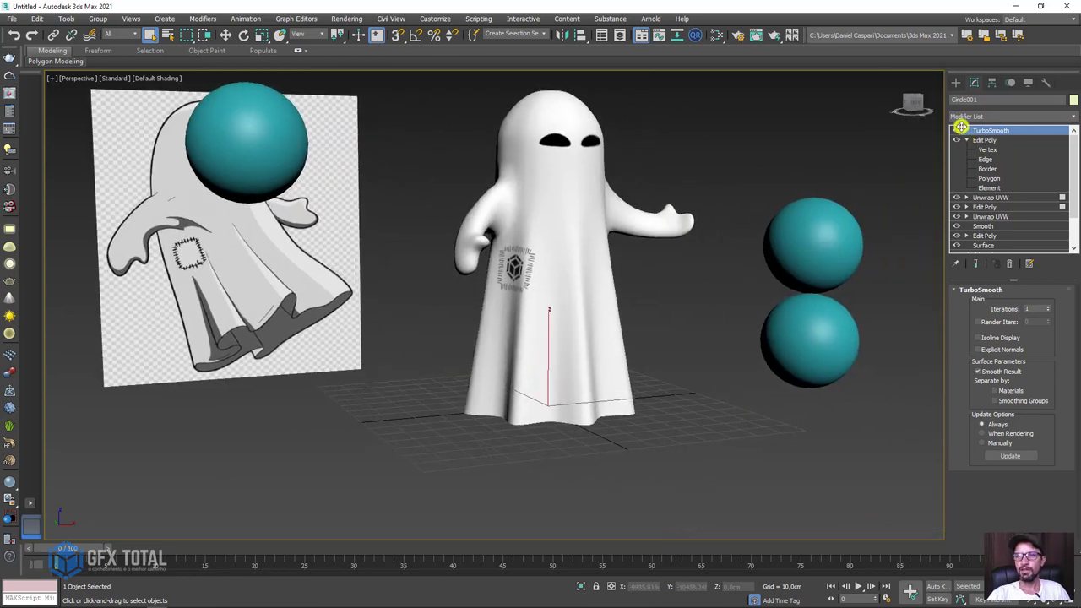
{"action": "left_click", "coordinate": [966, 140]}
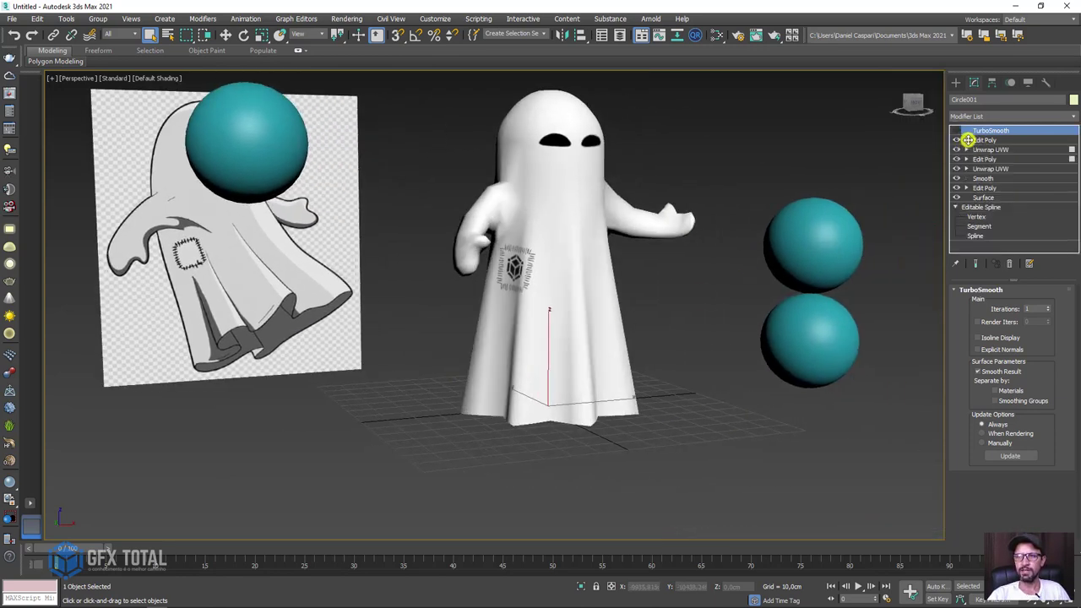
{"action": "left_click", "coordinate": [961, 149]}
Turn off TurboSmooth, the arm modifiers, Smooth and the lower Edit Poly, then enter spline Vertex level.
{"action": "left_click", "coordinate": [979, 140]}
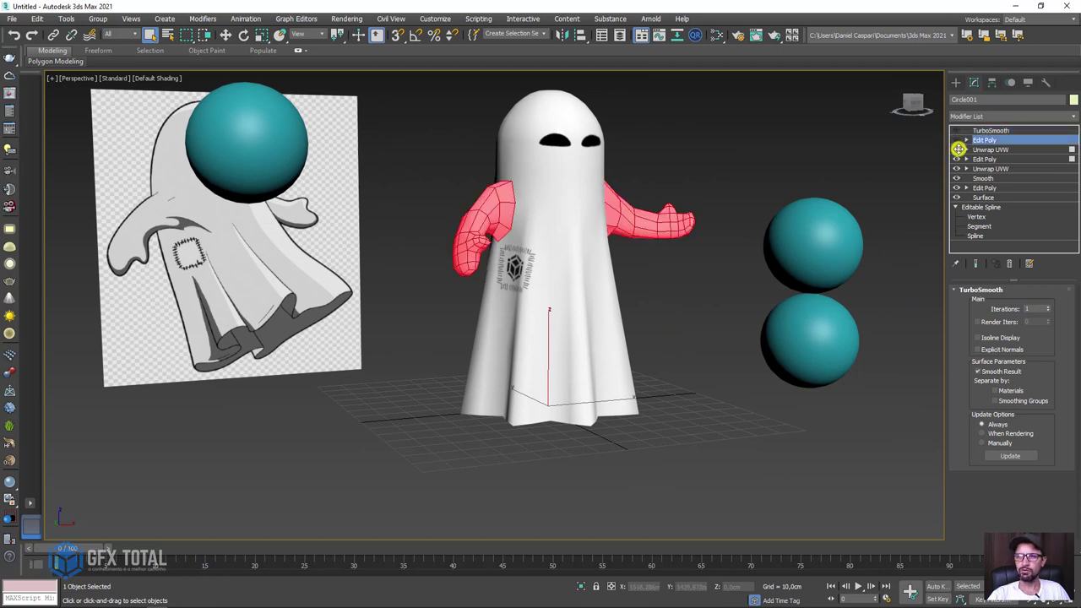
{"action": "left_click", "coordinate": [958, 160]}
{"action": "left_click", "coordinate": [956, 178]}
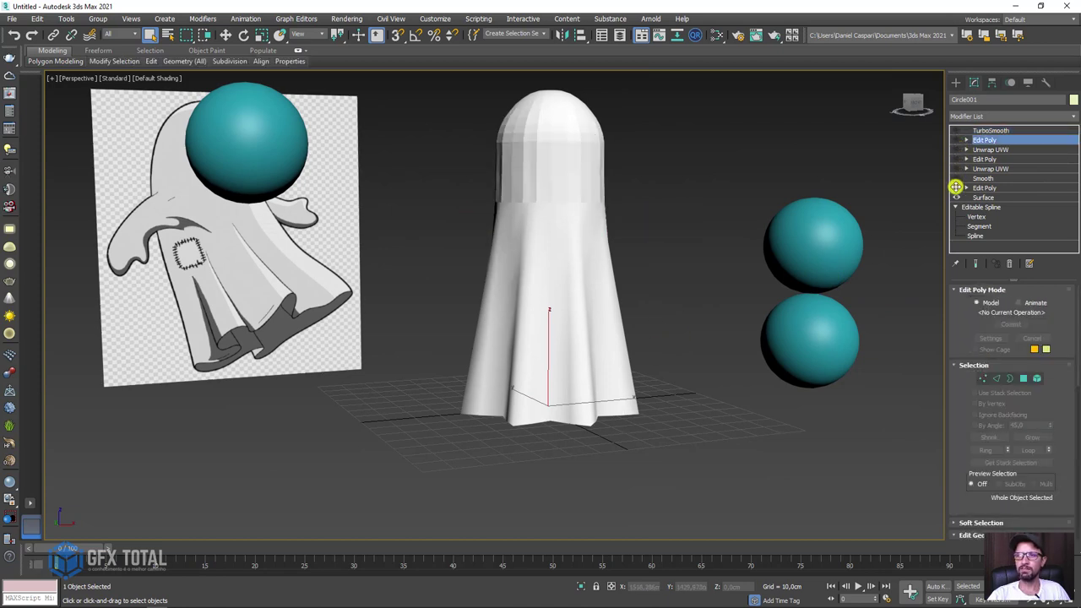
{"action": "left_click", "coordinate": [955, 187]}
{"action": "mouse_move", "coordinate": [608, 284]}
{"action": "middle_mouse_down", "text": "alt"}
{"action": "mouse_move", "coordinate": [582, 311]}
{"action": "mouse_move", "coordinate": [599, 303]}
{"action": "middle_mouse_up", "text": "alt"}
{"action": "left_click", "coordinate": [977, 218]}
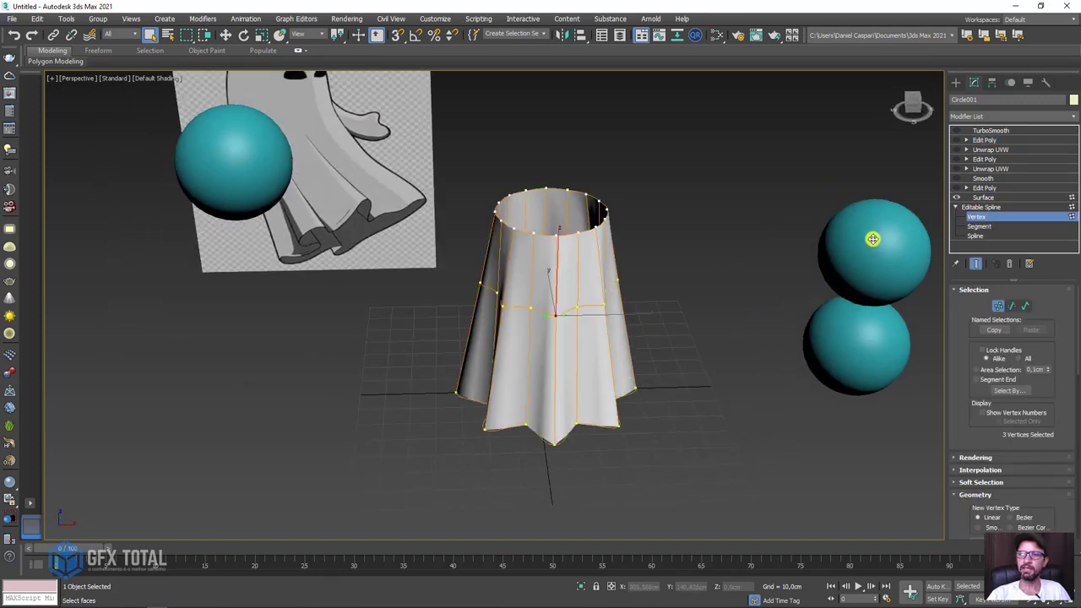
Pull the selected corner vertices sideways to reshape the cloth.
{"action": "scroll", "coordinate": [649, 374], "scroll_direction": "up", "scroll_amount": 3}
{"action": "middle_click_drag", "start_coordinate": [612, 455], "coordinate": [637, 511], "text": "alt"}
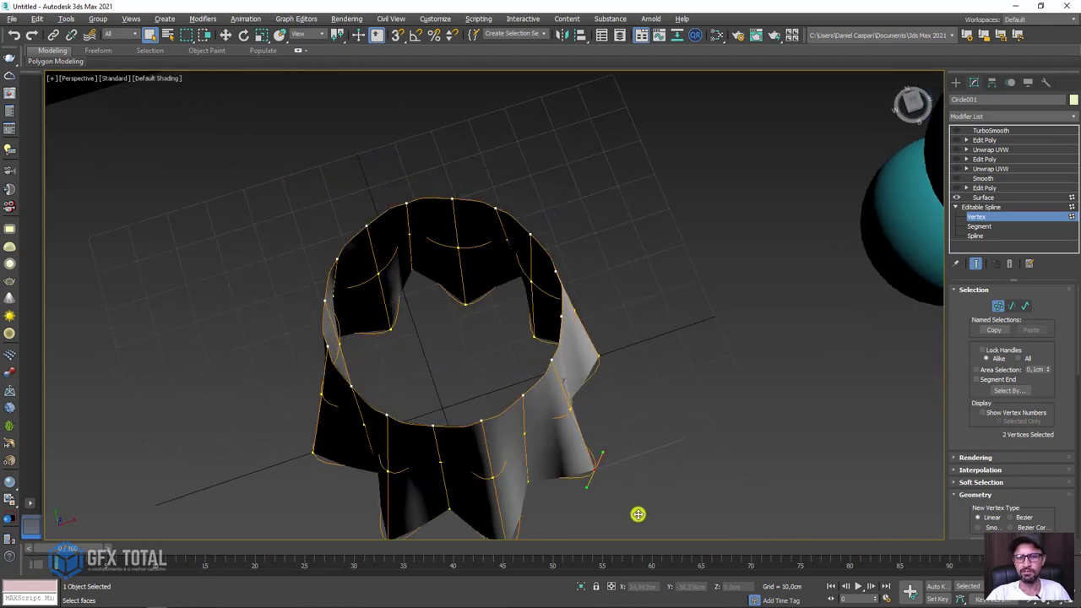
{"action": "key", "text": "w"}
{"action": "mouse_move", "coordinate": [610, 435]}
{"action": "left_mouse_down"}
{"action": "mouse_move", "coordinate": [648, 449]}
{"action": "mouse_move", "coordinate": [695, 439]}
{"action": "left_mouse_up"}
{"action": "middle_click_drag", "start_coordinate": [695, 439], "coordinate": [651, 427], "text": "alt"}
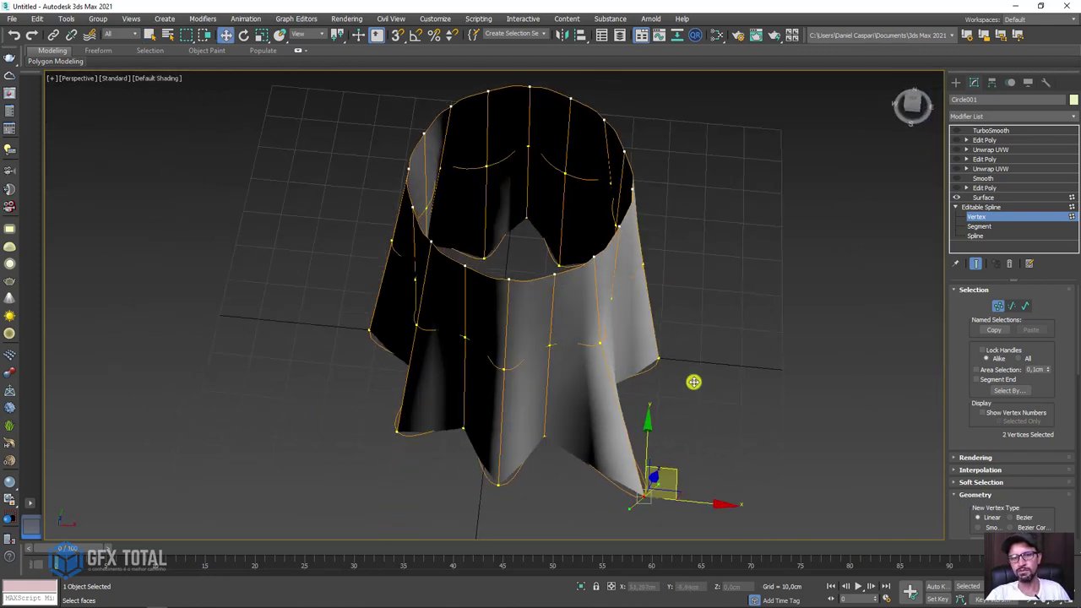
{"action": "mouse_move", "coordinate": [693, 381]}
{"action": "middle_mouse_down", "text": "alt"}
{"action": "mouse_move", "coordinate": [683, 342]}
{"action": "mouse_move", "coordinate": [717, 391]}
{"action": "mouse_move", "coordinate": [678, 338]}
{"action": "mouse_move", "coordinate": [610, 352]}
{"action": "mouse_move", "coordinate": [604, 366]}
{"action": "middle_mouse_up", "text": "alt"}
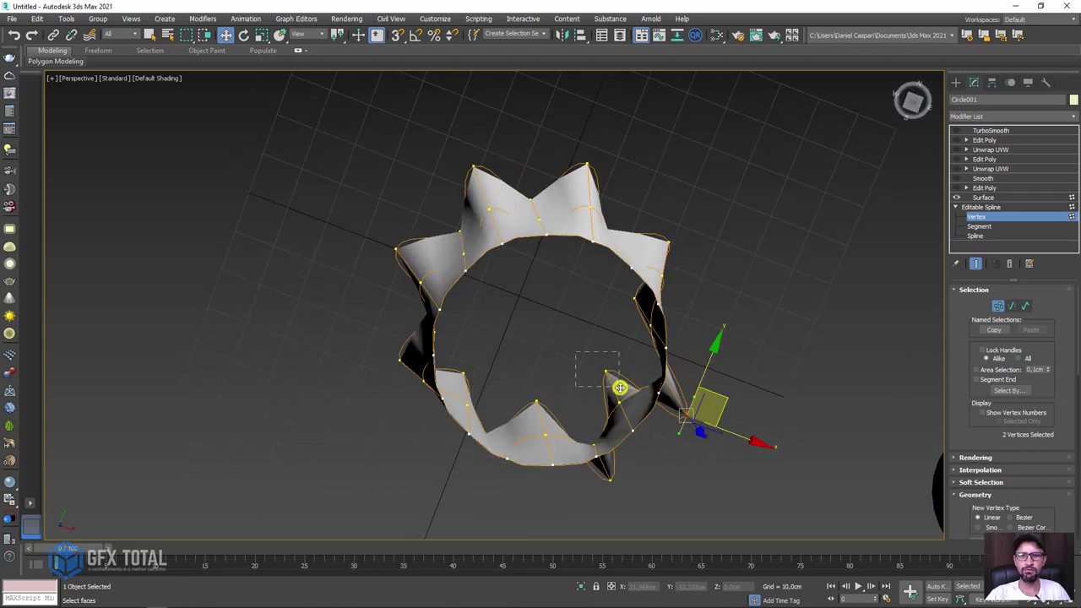
Select the whole bottom row of hem vertices and shift them sideways.
{"action": "left_click_drag", "start_coordinate": [620, 388], "coordinate": [621, 389]}
{"action": "mouse_move", "coordinate": [675, 410]}
{"action": "middle_mouse_down", "text": "alt"}
{"action": "mouse_move", "coordinate": [586, 332]}
{"action": "mouse_move", "coordinate": [678, 208]}
{"action": "mouse_move", "coordinate": [381, 271]}
{"action": "middle_mouse_up", "text": "alt"}
{"action": "left_click_drag", "start_coordinate": [572, 471], "coordinate": [777, 475]}
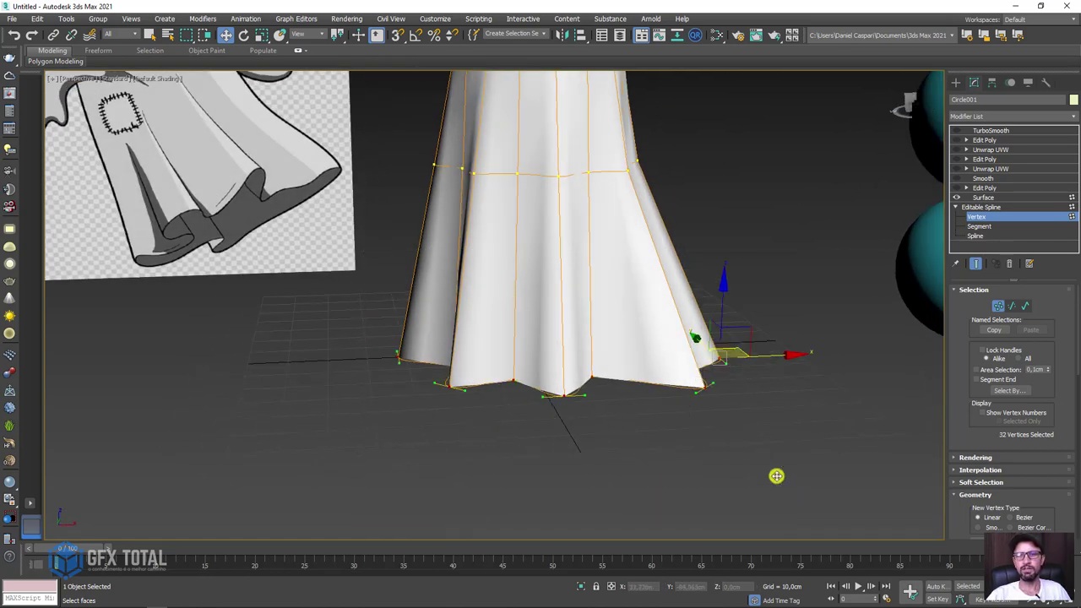
{"action": "scroll", "coordinate": [675, 408], "scroll_direction": "down", "scroll_amount": 3}
{"action": "middle_click_drag", "start_coordinate": [676, 408], "coordinate": [480, 295], "text": "alt"}
{"action": "middle_click_drag", "start_coordinate": [866, 461], "coordinate": [763, 372], "text": "alt"}
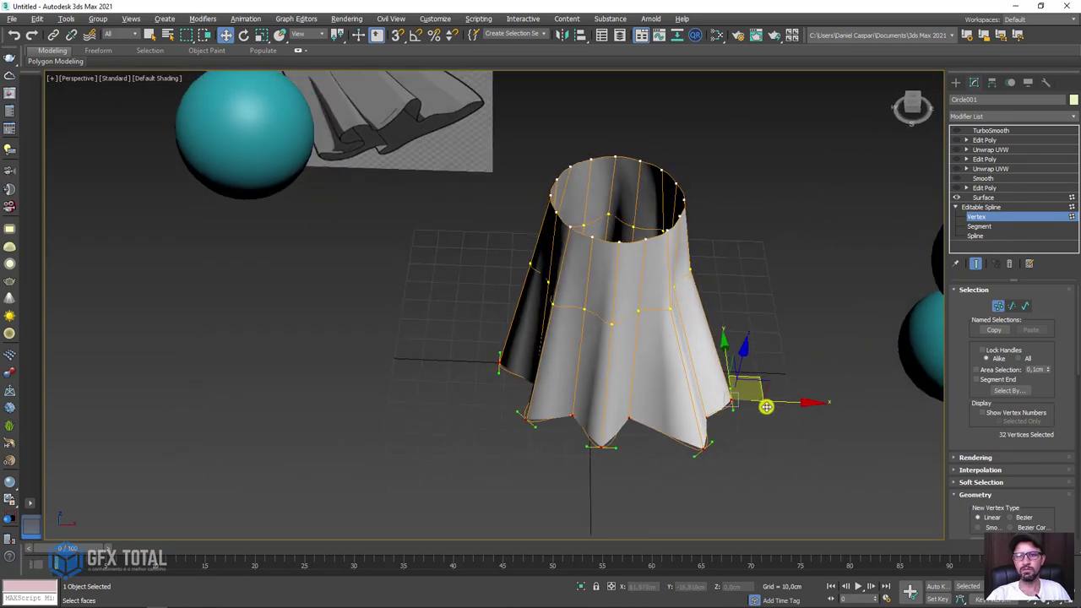
{"action": "left_click_drag", "start_coordinate": [758, 379], "coordinate": [767, 397]}
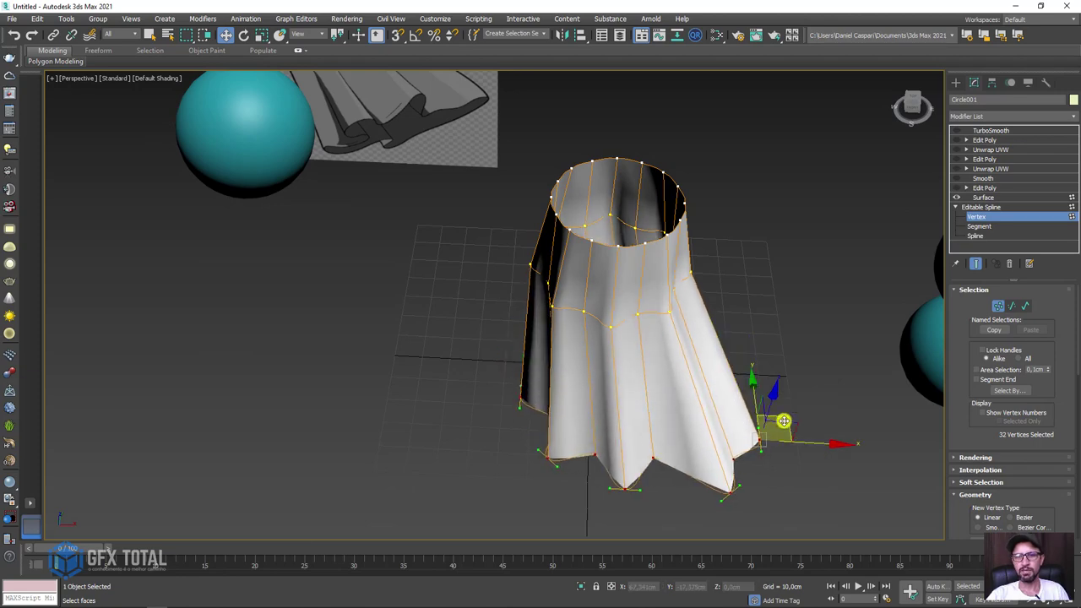
Rotate the bottom hem around its own selection centre so the skirt sweeps sideways.
{"action": "key", "text": "e"}
{"action": "middle_click_drag", "start_coordinate": [766, 380], "coordinate": [766, 283], "text": "alt"}
{"action": "left_click", "coordinate": [309, 35]}
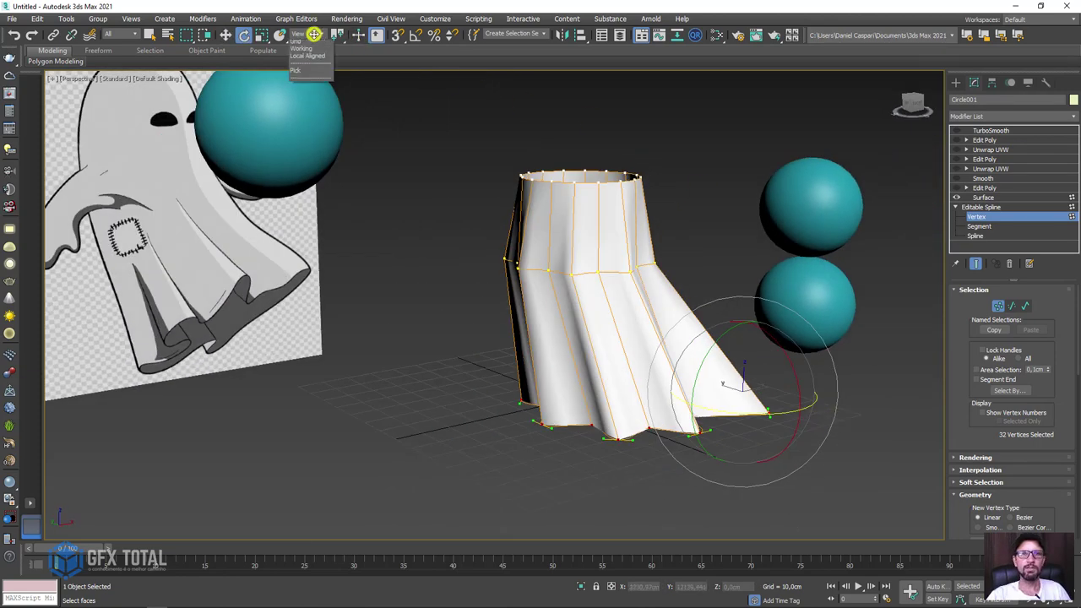
{"action": "left_click", "coordinate": [314, 37]}
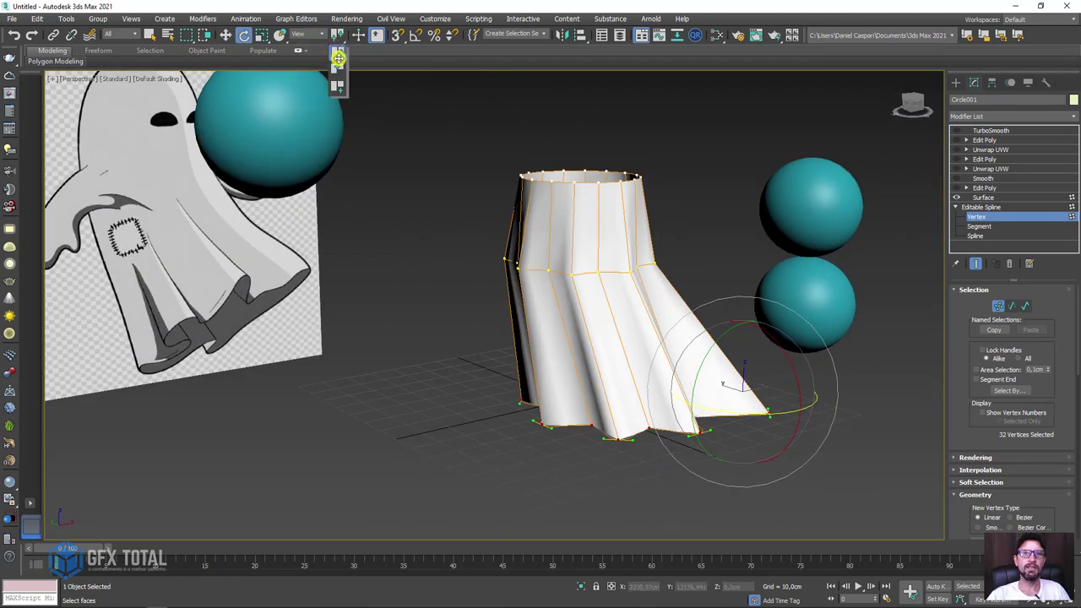
{"action": "left_click_drag", "start_coordinate": [335, 32], "coordinate": [336, 64]}
{"action": "mouse_move", "coordinate": [723, 307]}
{"action": "middle_mouse_down", "text": "alt"}
{"action": "mouse_move", "coordinate": [710, 364]}
{"action": "mouse_move", "coordinate": [726, 357]}
{"action": "middle_mouse_up", "text": "alt"}
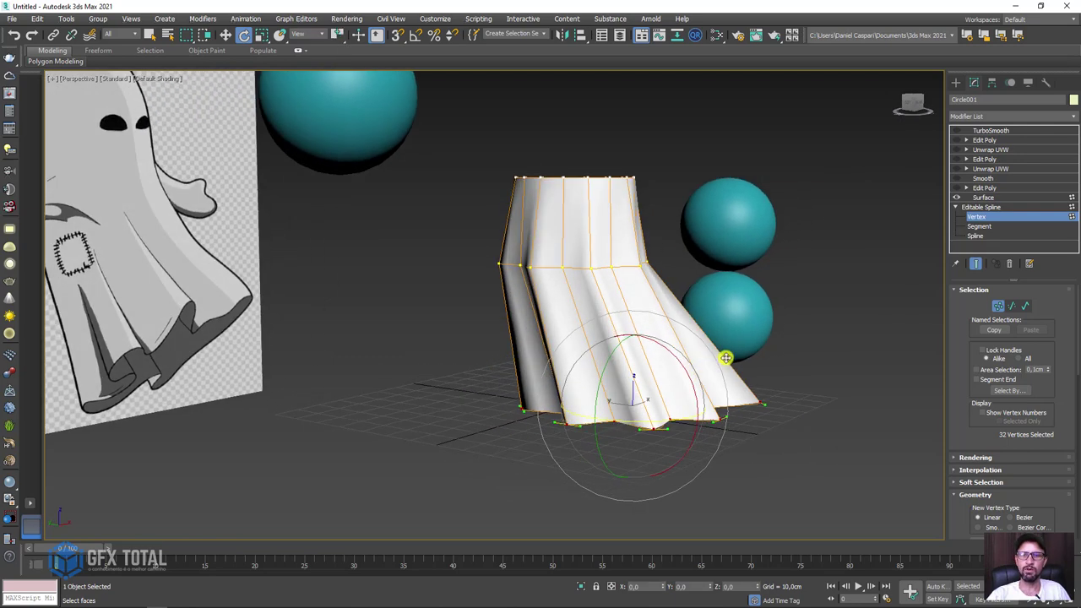
{"action": "mouse_move", "coordinate": [717, 368]}
{"action": "left_mouse_down"}
{"action": "mouse_move", "coordinate": [682, 304]}
{"action": "mouse_move", "coordinate": [650, 287]}
{"action": "left_mouse_up"}
{"action": "key", "text": "w"}
Add the middle vertex row to the selection and lower it, undoing a trial tilt.
{"action": "mouse_move", "coordinate": [650, 288]}
{"action": "middle_mouse_down", "text": "alt"}
{"action": "mouse_move", "coordinate": [622, 273]}
{"action": "mouse_move", "coordinate": [683, 273]}
{"action": "middle_mouse_up", "text": "alt"}
{"action": "scroll", "coordinate": [647, 295], "scroll_direction": "up", "scroll_amount": 3}
{"action": "scroll", "coordinate": [637, 276], "scroll_direction": "up", "scroll_amount": 2}
{"action": "key", "text": "e"}
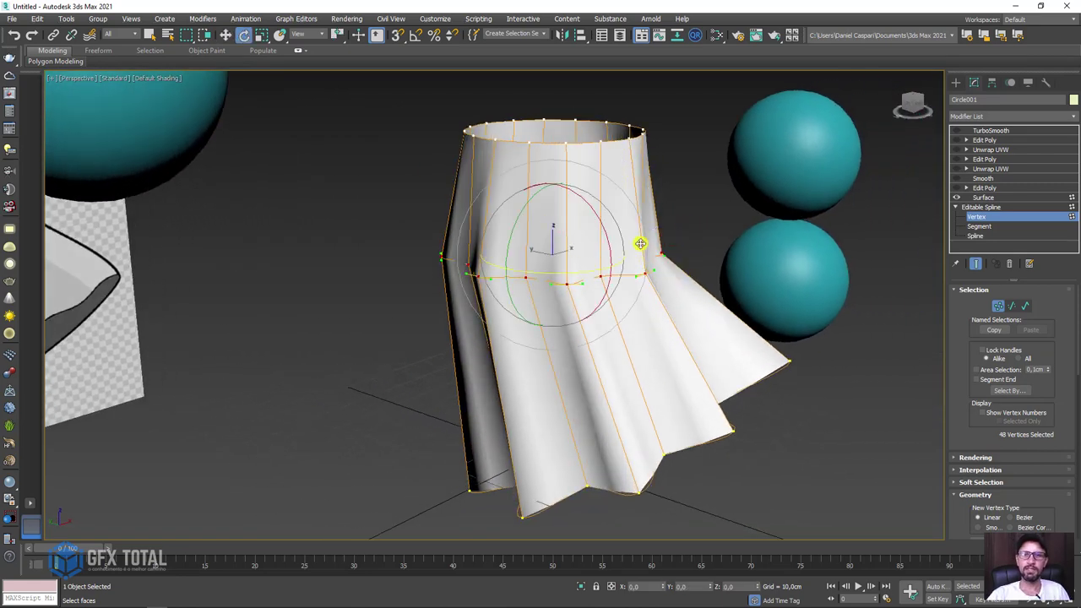
{"action": "left_click_drag", "start_coordinate": [608, 242], "coordinate": [591, 222]}
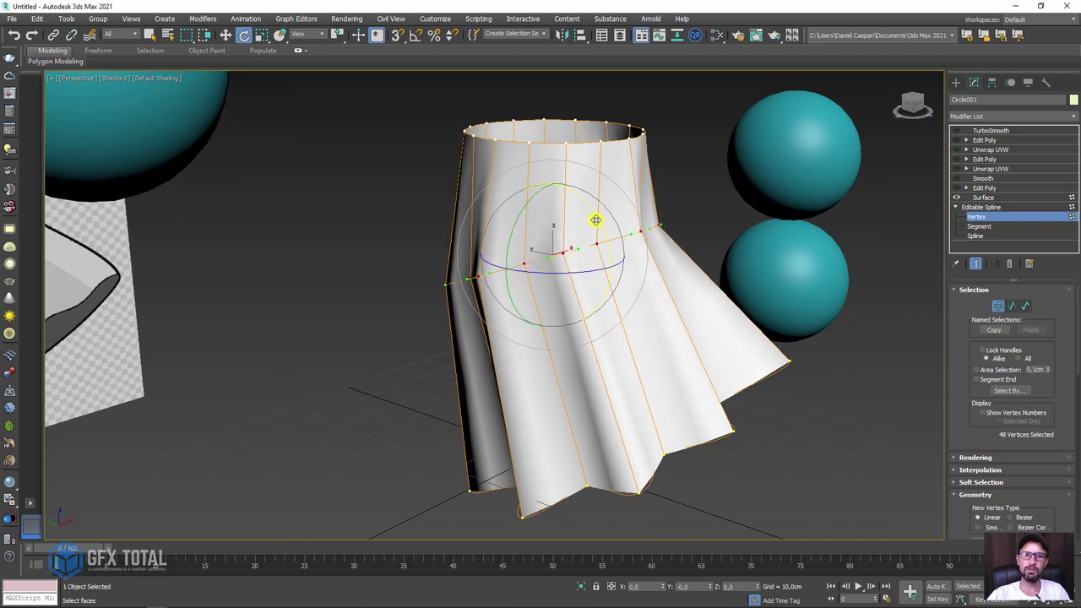
{"action": "key", "text": "ctrl+z"}
{"action": "key", "text": "w"}
{"action": "left_click_drag", "start_coordinate": [562, 213], "coordinate": [566, 241]}
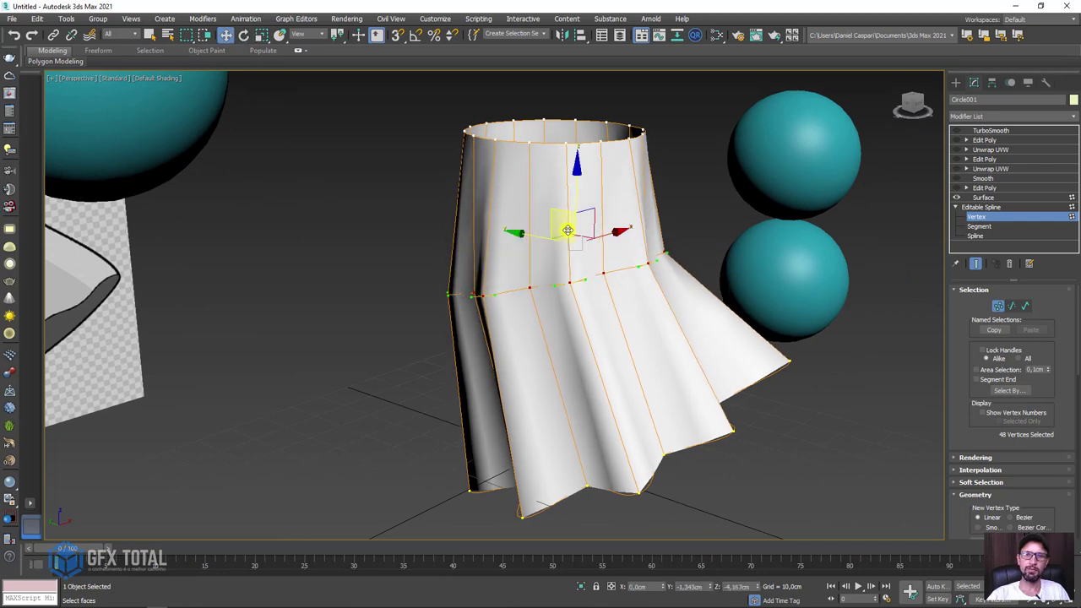
Convert the hem vertices to Bezier and Smooth types for curved, flowing folds.
{"action": "right_click", "coordinate": [571, 283]}
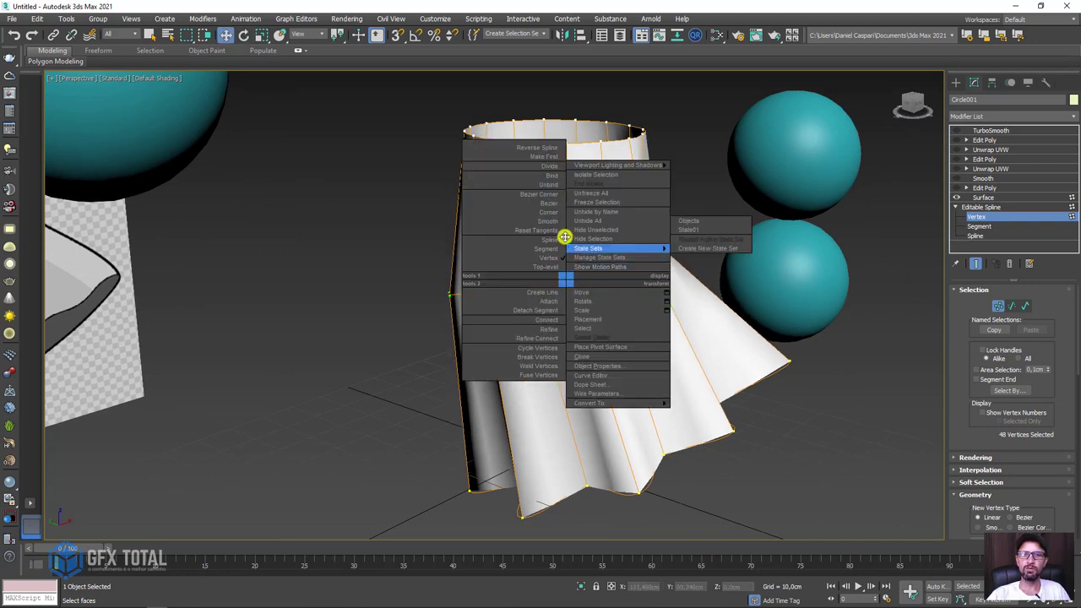
{"action": "left_click", "coordinate": [549, 204]}
{"action": "mouse_move", "coordinate": [681, 263]}
{"action": "middle_mouse_down", "text": "alt"}
{"action": "mouse_move", "coordinate": [620, 282]}
{"action": "mouse_move", "coordinate": [694, 288]}
{"action": "middle_mouse_up", "text": "alt"}
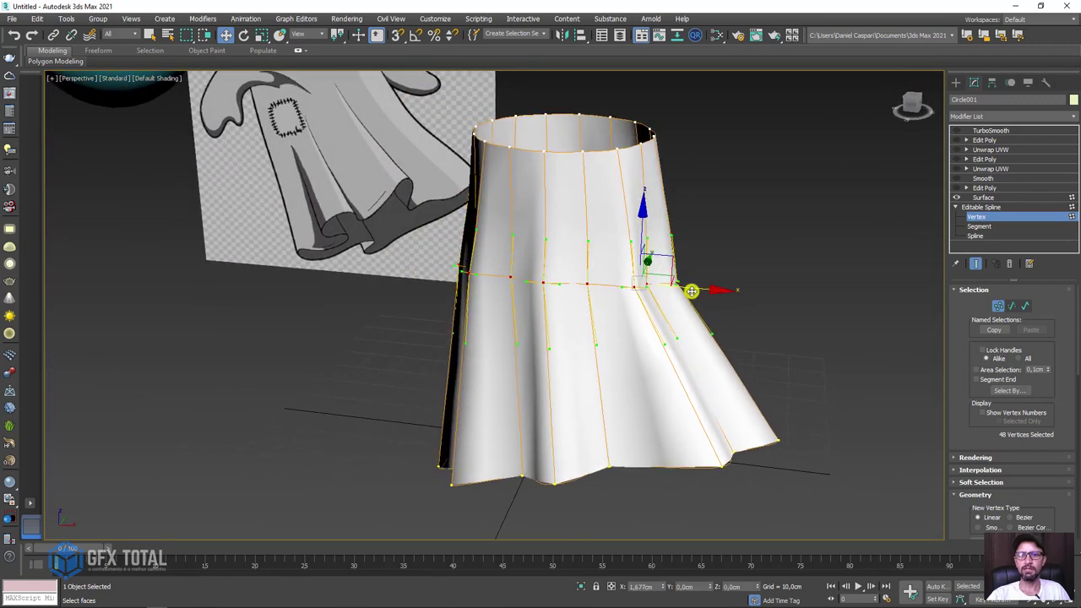
{"action": "scroll", "coordinate": [628, 294], "scroll_direction": "up", "scroll_amount": 5}
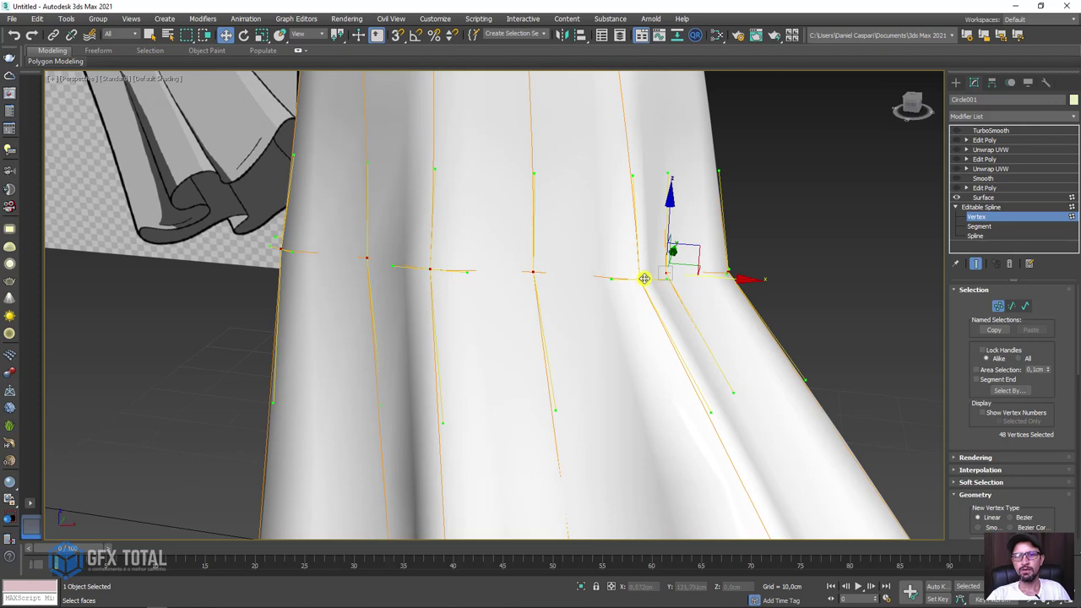
{"action": "scroll", "coordinate": [645, 279], "scroll_direction": "down", "scroll_amount": 5}
{"action": "middle_click_drag", "start_coordinate": [639, 278], "coordinate": [741, 261], "text": "alt"}
{"action": "right_click", "coordinate": [668, 261]}
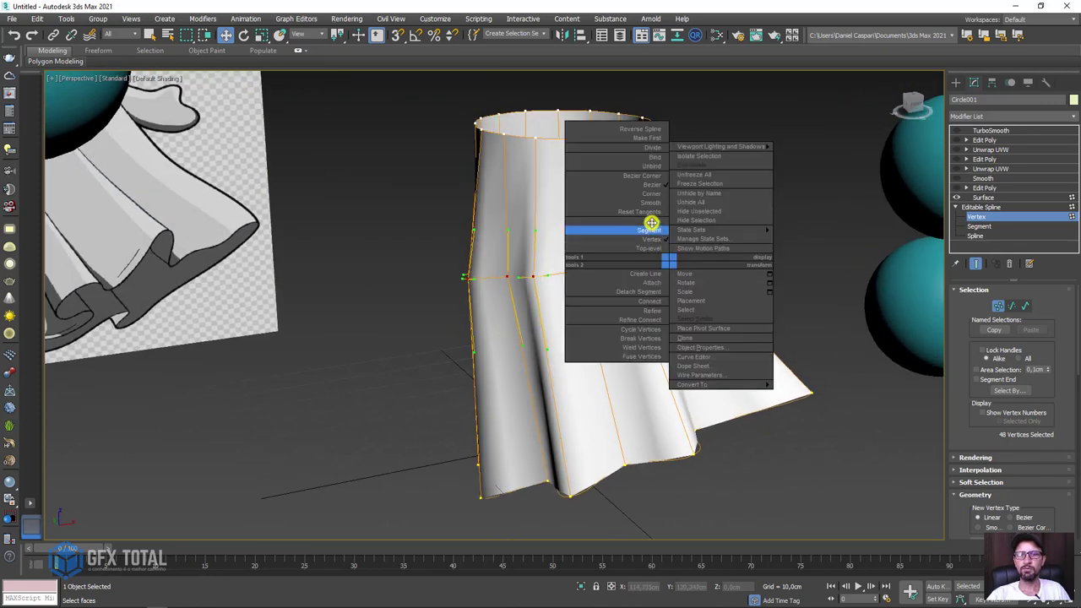
{"action": "left_click", "coordinate": [653, 203]}
{"action": "right_click", "coordinate": [623, 268]}
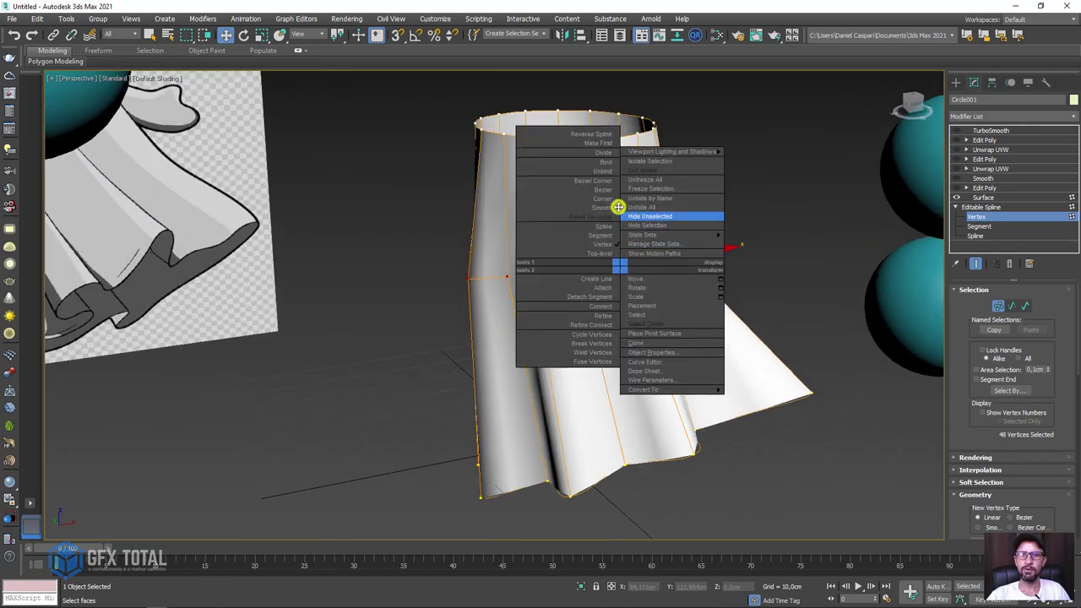
{"action": "left_click", "coordinate": [603, 183]}
{"action": "mouse_move", "coordinate": [622, 265]}
{"action": "middle_mouse_down", "text": "alt"}
{"action": "mouse_move", "coordinate": [652, 284]}
{"action": "mouse_move", "coordinate": [678, 272]}
{"action": "mouse_move", "coordinate": [654, 282]}
{"action": "middle_mouse_up", "text": "alt"}
{"action": "scroll", "coordinate": [653, 282], "scroll_direction": "down", "scroll_amount": 3}
{"action": "middle_click_drag", "start_coordinate": [687, 313], "coordinate": [661, 299], "text": "alt"}
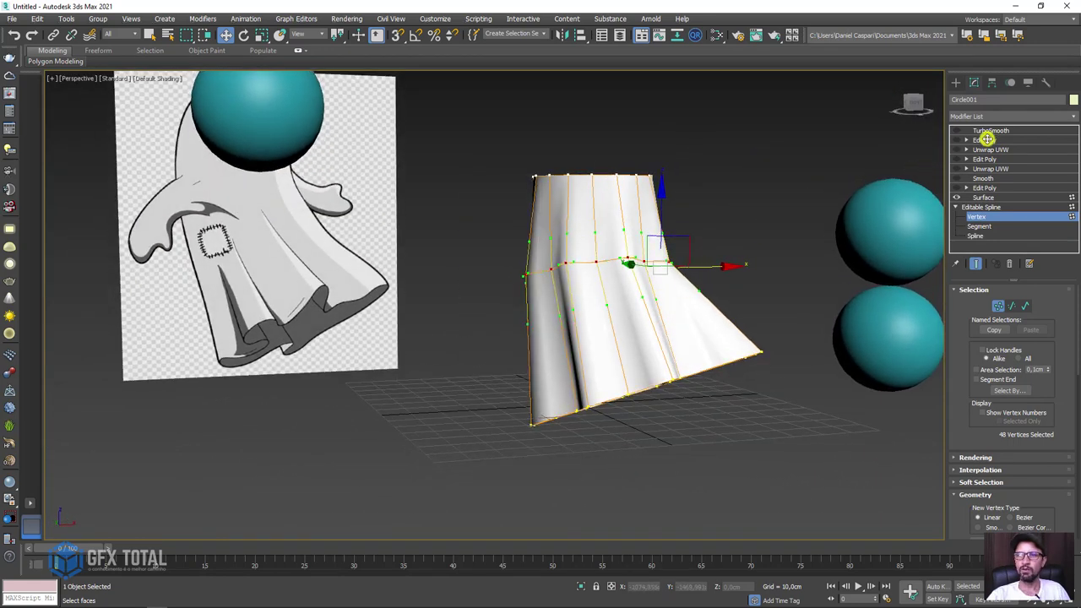
Re-enable Surface, the lower Edit Poly, Smooth and the lower Unwrap UVW.
{"action": "left_click", "coordinate": [981, 207]}
{"action": "left_click", "coordinate": [982, 197]}
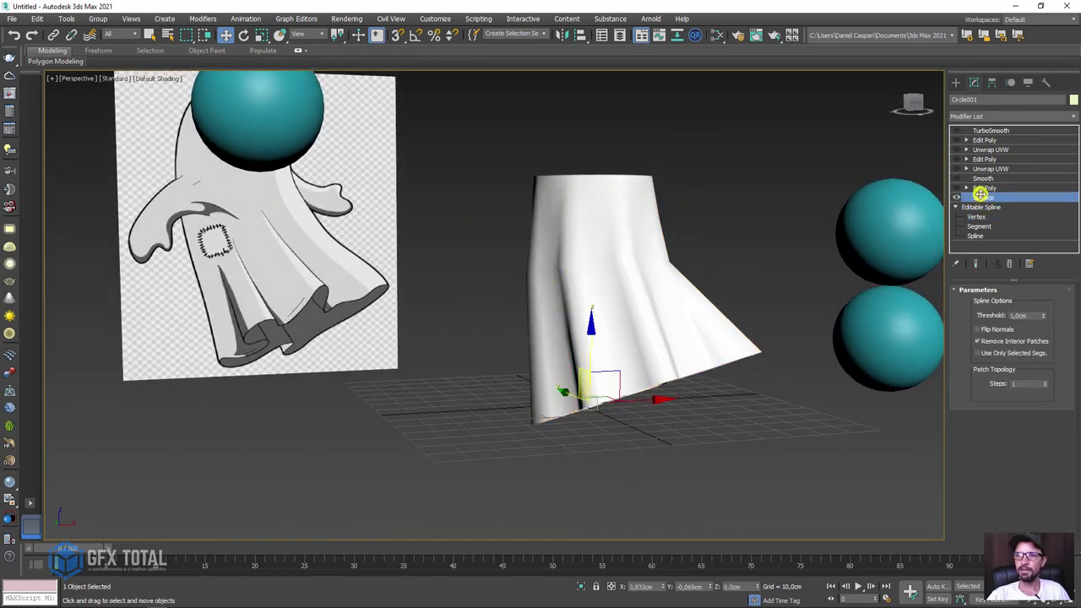
{"action": "left_click", "coordinate": [970, 188]}
{"action": "left_click", "coordinate": [959, 187]}
{"action": "left_click", "coordinate": [984, 178]}
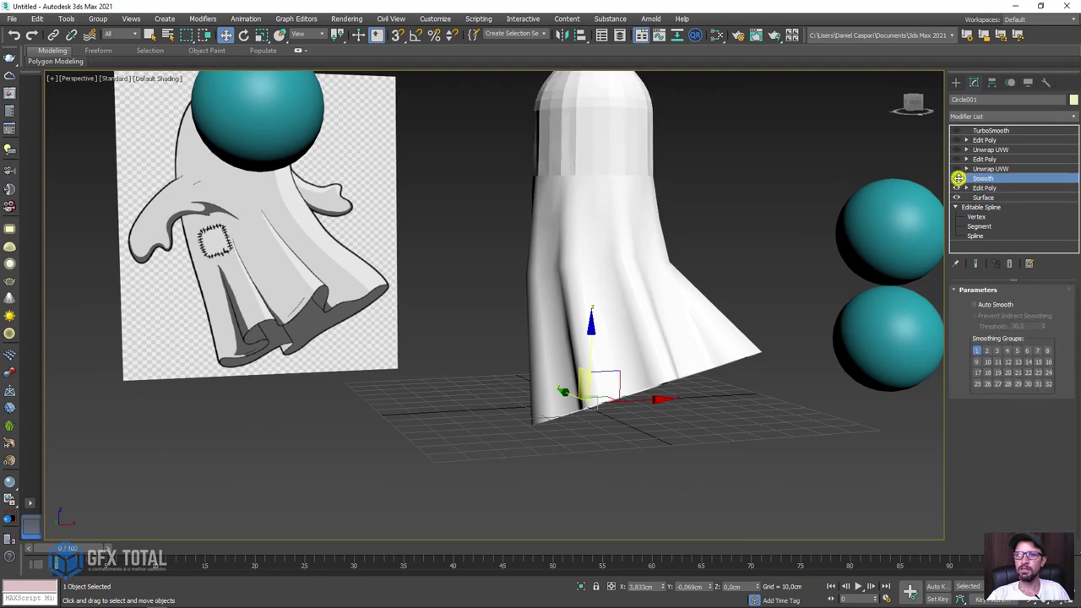
{"action": "left_click", "coordinate": [957, 178]}
{"action": "left_click", "coordinate": [984, 169]}
{"action": "left_click", "coordinate": [957, 169]}
{"action": "middle_click_drag", "start_coordinate": [808, 190], "coordinate": [818, 263], "text": "alt"}
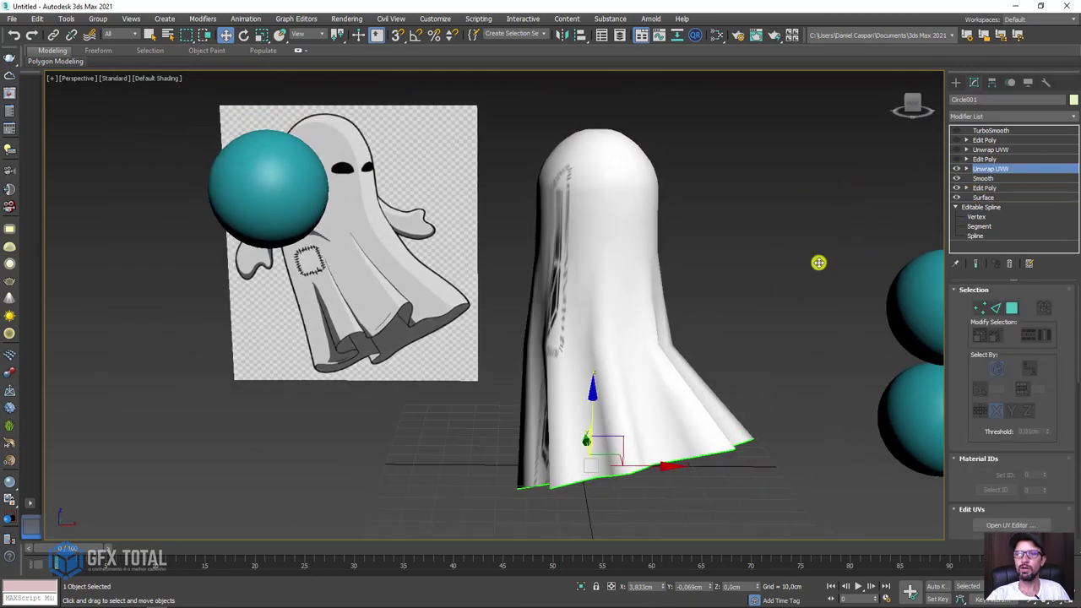
Re-enable the arm Edit Poly, upper Unwrap UVW, top Edit Poly and TurboSmooth, ending on TurboSmooth.
{"action": "left_click", "coordinate": [984, 158]}
{"action": "left_click", "coordinate": [957, 159]}
{"action": "left_click", "coordinate": [988, 150]}
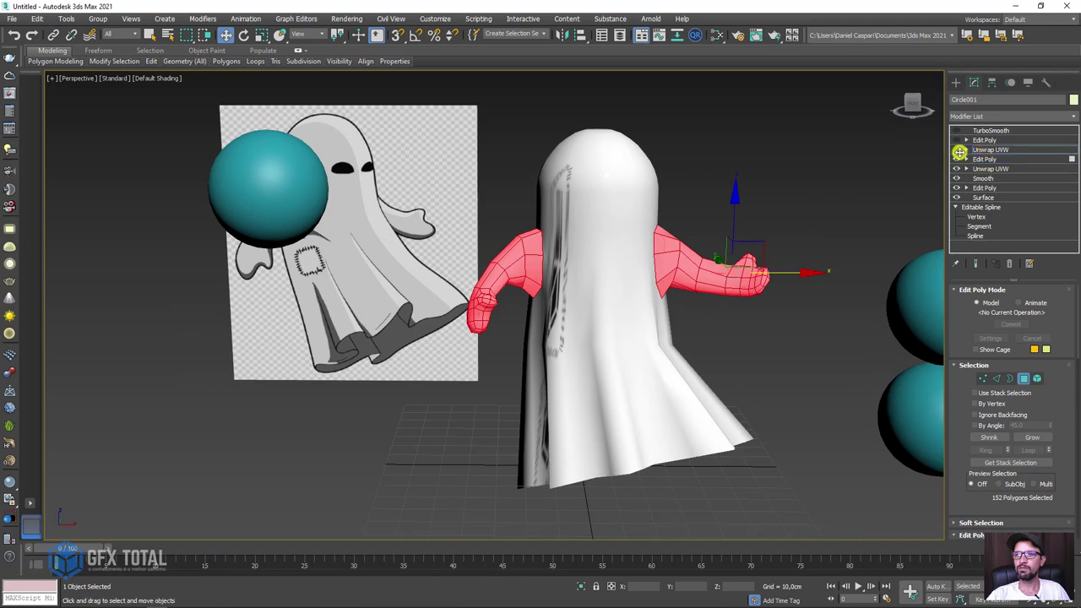
{"action": "left_click", "coordinate": [960, 150]}
{"action": "left_click", "coordinate": [984, 139]}
{"action": "left_click", "coordinate": [957, 139]}
{"action": "left_click", "coordinate": [990, 130]}
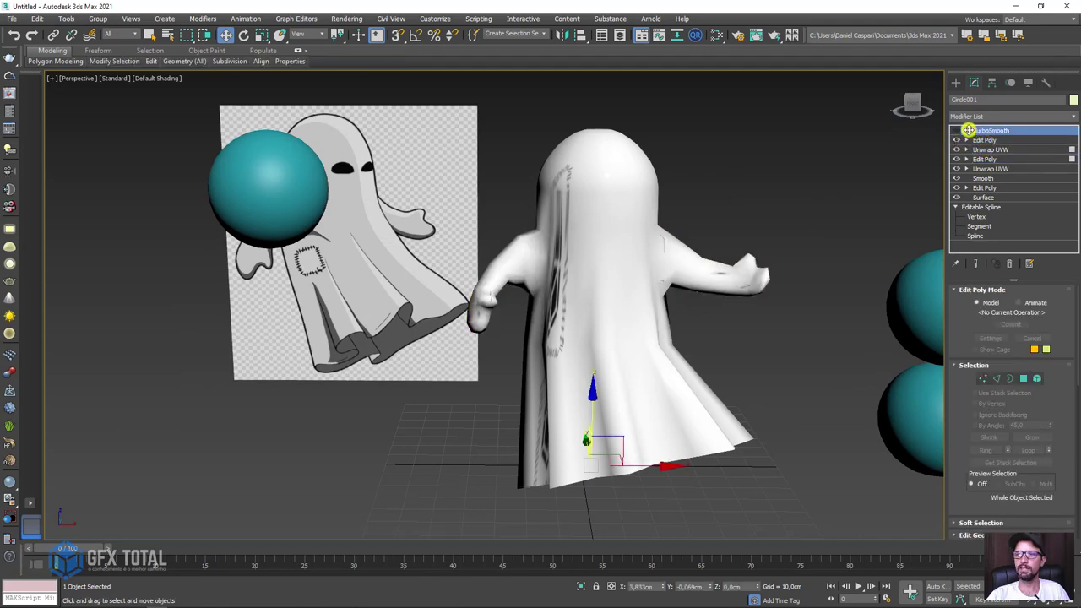
{"action": "left_click", "coordinate": [953, 130]}
{"action": "middle_click_drag", "start_coordinate": [741, 259], "coordinate": [737, 330], "text": "alt"}
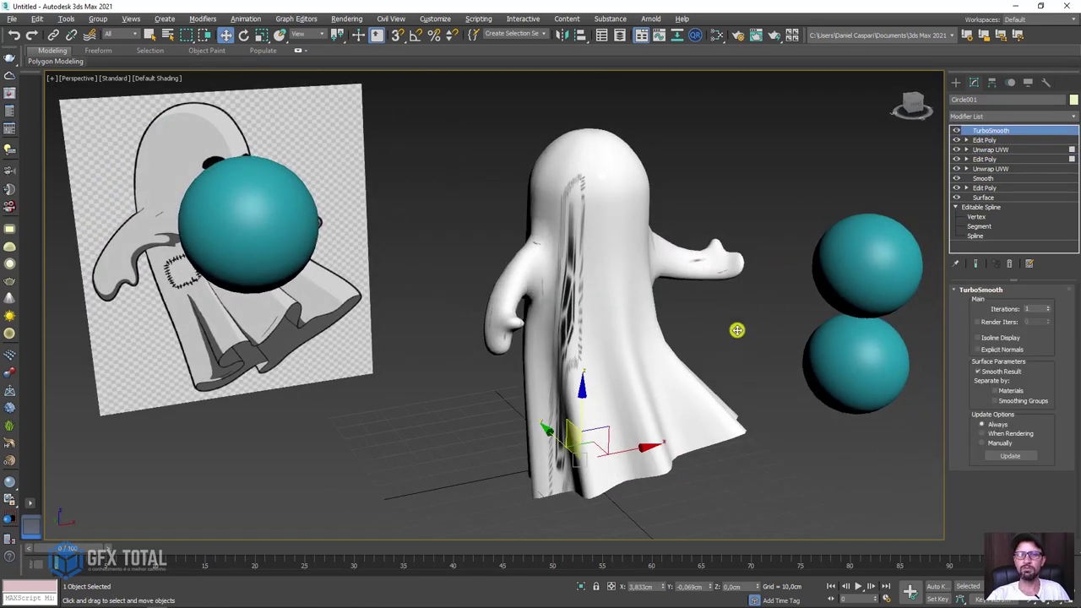
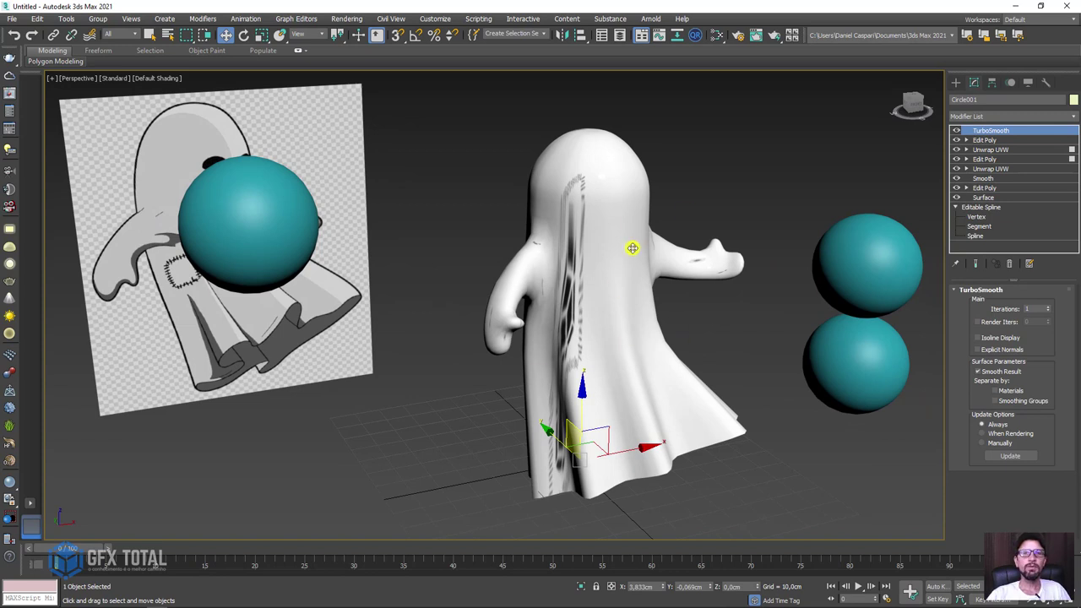
Delete both old Unwrap UVW modifiers from the ghost's modifier stack.
{"action": "left_click", "coordinate": [987, 151]}
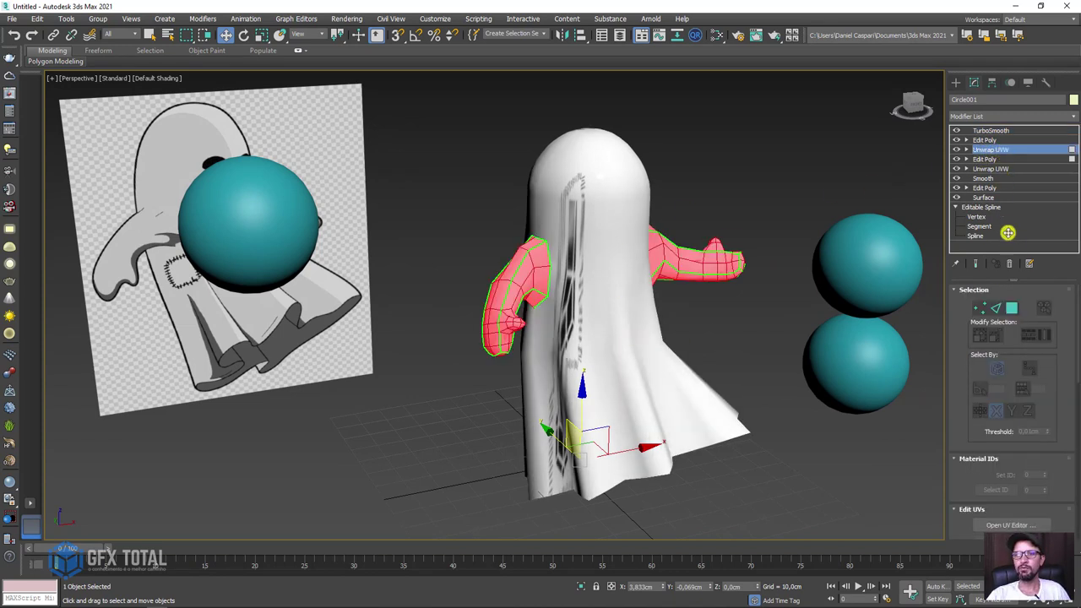
{"action": "left_click", "coordinate": [1012, 263]}
{"action": "left_click", "coordinate": [990, 158]}
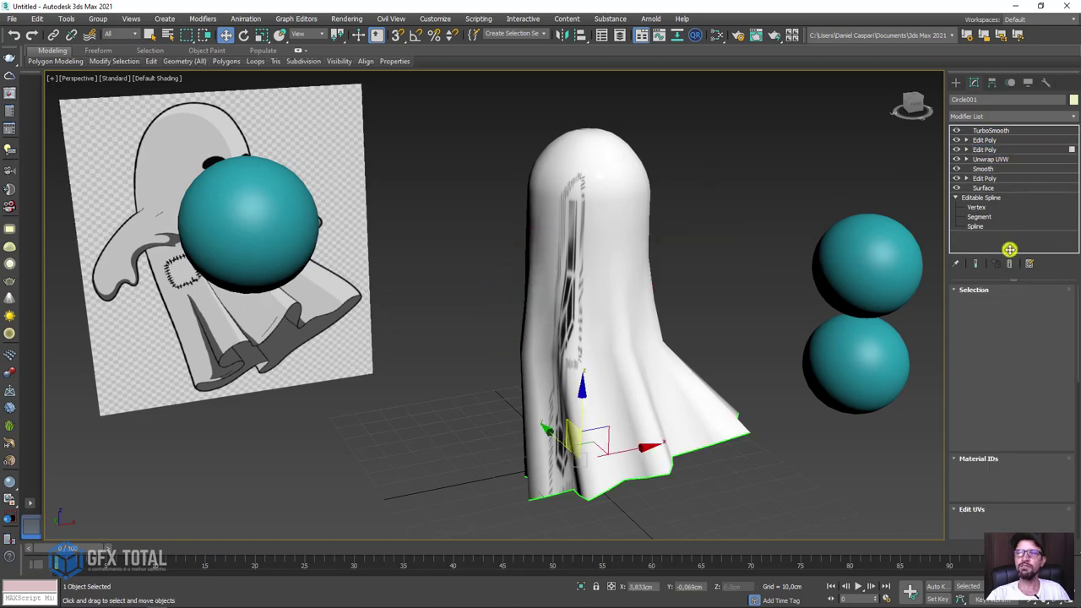
{"action": "left_click", "coordinate": [1010, 263]}
{"action": "middle_click_drag", "start_coordinate": [813, 231], "coordinate": [765, 242], "text": "alt"}
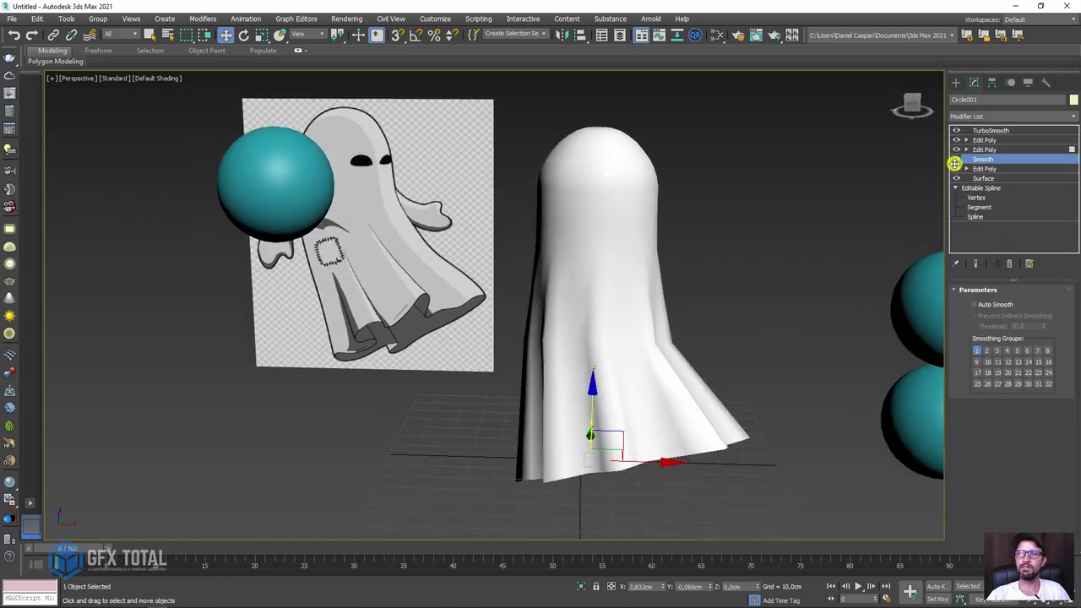
Add a new Unwrap UVW modifier on top of the uppermost Edit Poly.
{"action": "left_click", "coordinate": [969, 149]}
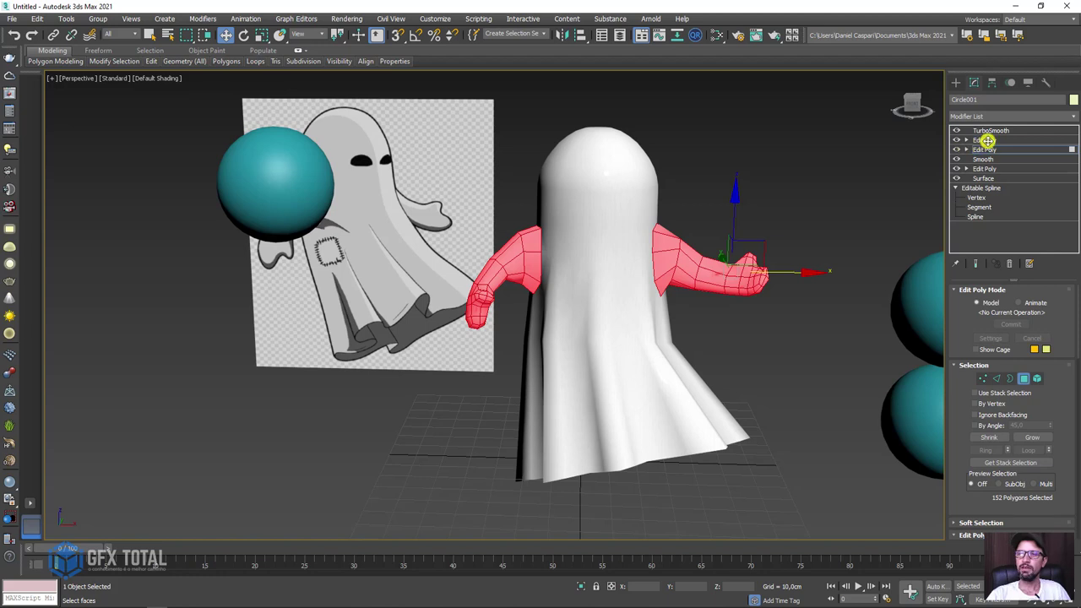
{"action": "left_click", "coordinate": [987, 140]}
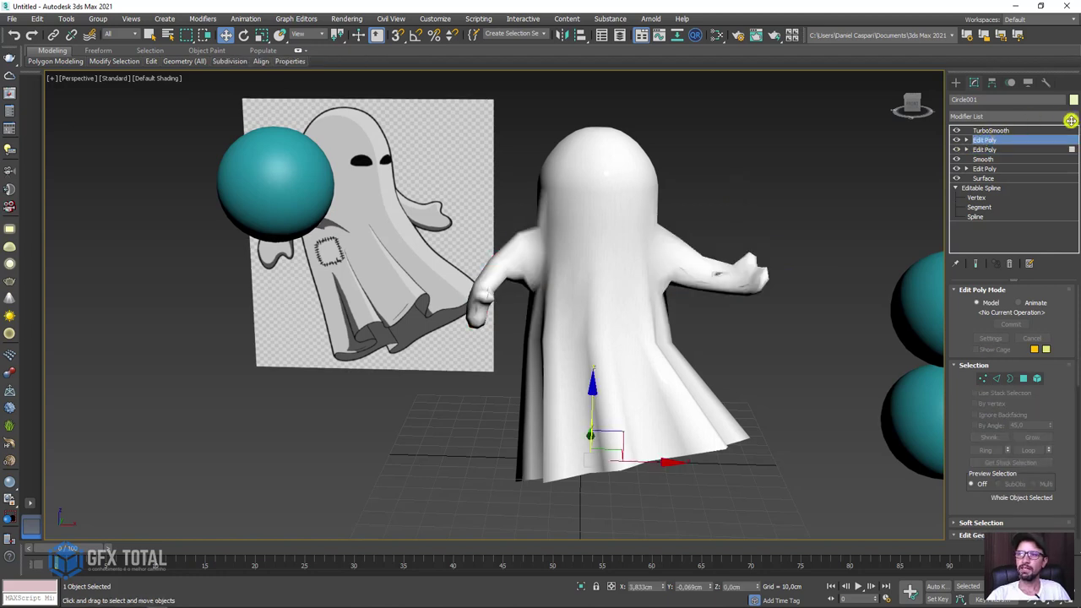
{"action": "left_click", "coordinate": [1073, 118]}
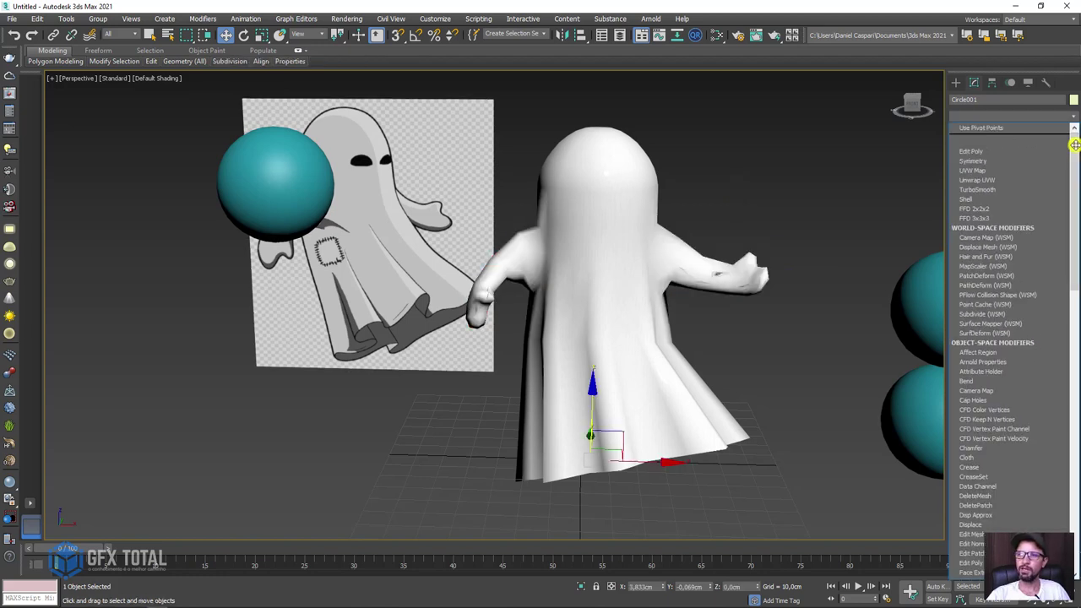
{"action": "scroll", "coordinate": [1005, 338], "scroll_direction": "down", "scroll_amount": 10}
{"action": "left_click", "coordinate": [989, 406]}
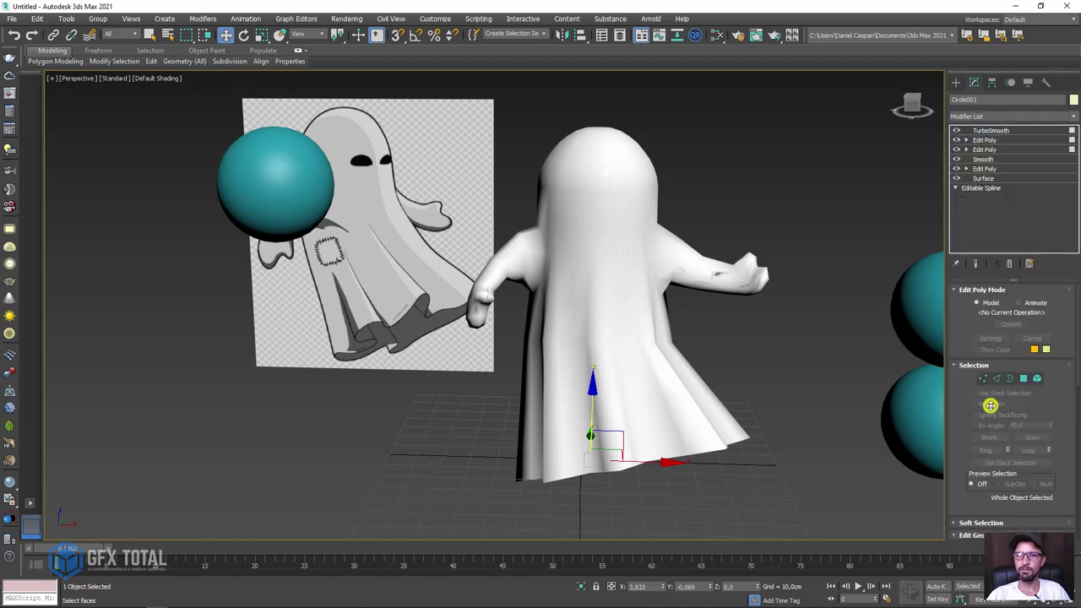
Switch Unwrap UVW to Edge mode with Edged Faces on, and select the back edge loop.
{"action": "key", "text": "3"}
{"action": "middle_click_drag", "start_coordinate": [805, 366], "coordinate": [748, 384], "text": "alt"}
{"action": "scroll", "coordinate": [666, 344], "scroll_direction": "up", "scroll_amount": 3}
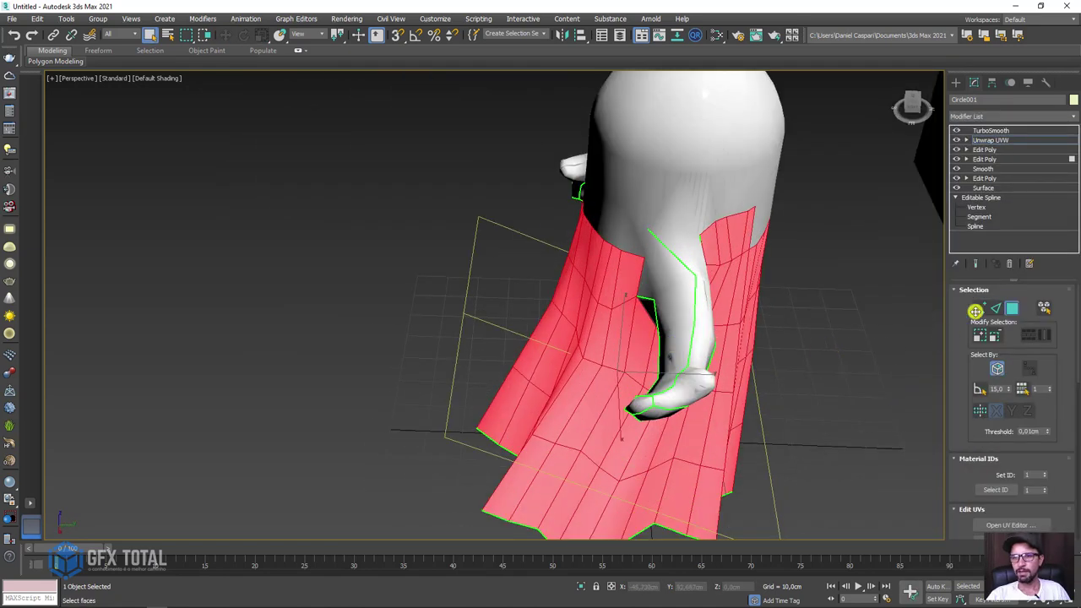
{"action": "left_click", "coordinate": [995, 308]}
{"action": "key", "text": "F4"}
{"action": "scroll", "coordinate": [713, 215], "scroll_direction": "up", "scroll_amount": 3}
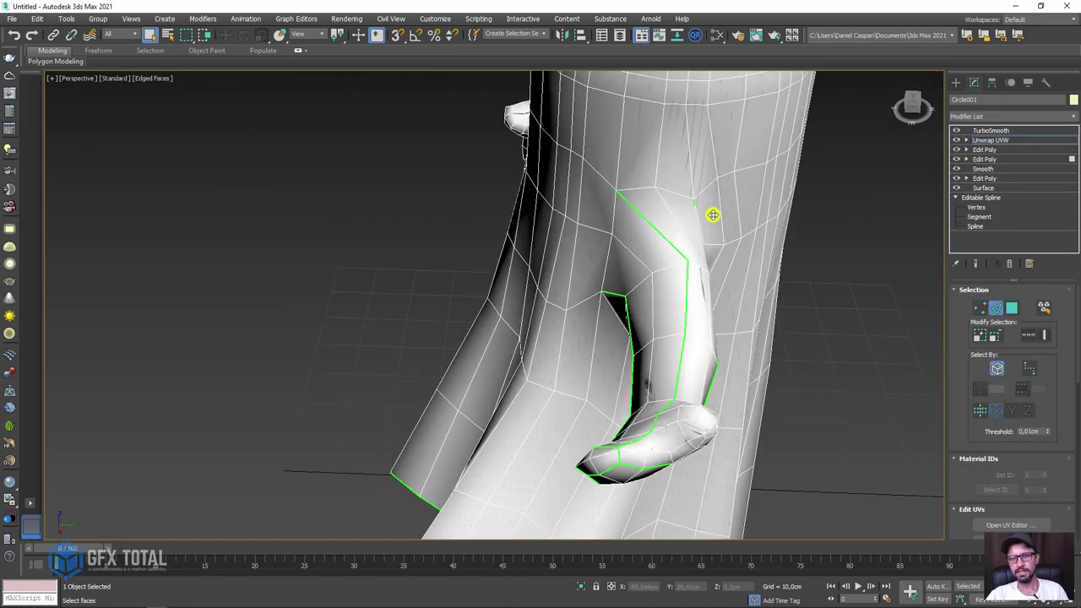
{"action": "double_click", "coordinate": [657, 169]}
Orbit around the ghost to check the selected back loop from top and side.
{"action": "scroll", "coordinate": [657, 173], "scroll_direction": "down", "scroll_amount": 4}
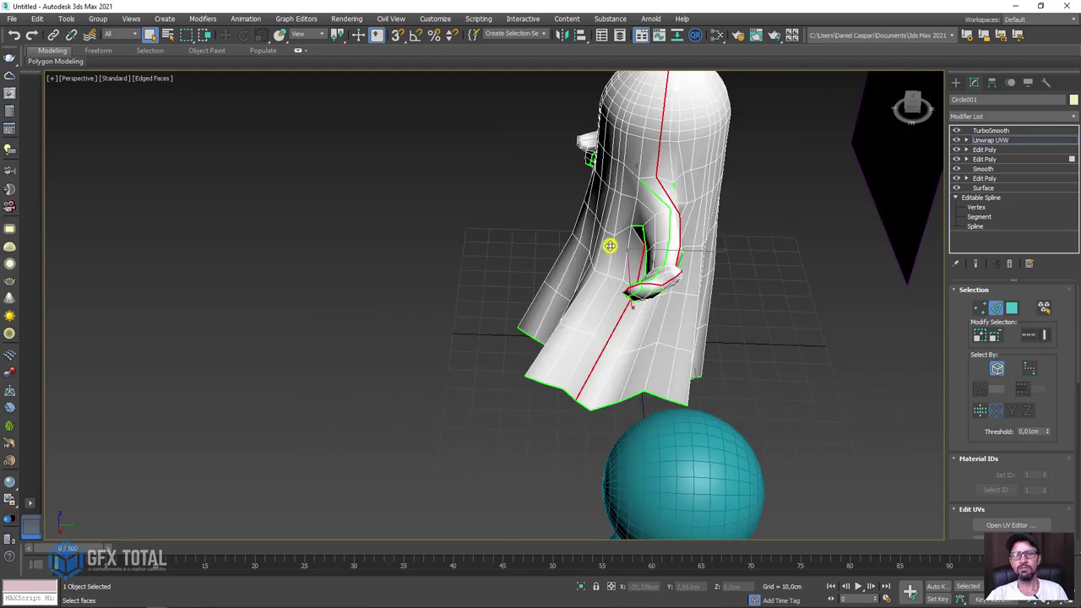
{"action": "mouse_move", "coordinate": [610, 246]}
{"action": "middle_mouse_down", "text": "alt"}
{"action": "mouse_move", "coordinate": [718, 292]}
{"action": "mouse_move", "coordinate": [779, 285]}
{"action": "mouse_move", "coordinate": [799, 301]}
{"action": "mouse_move", "coordinate": [774, 321]}
{"action": "mouse_move", "coordinate": [663, 350]}
{"action": "mouse_move", "coordinate": [702, 379]}
{"action": "mouse_move", "coordinate": [692, 396]}
{"action": "middle_mouse_up", "text": "alt"}
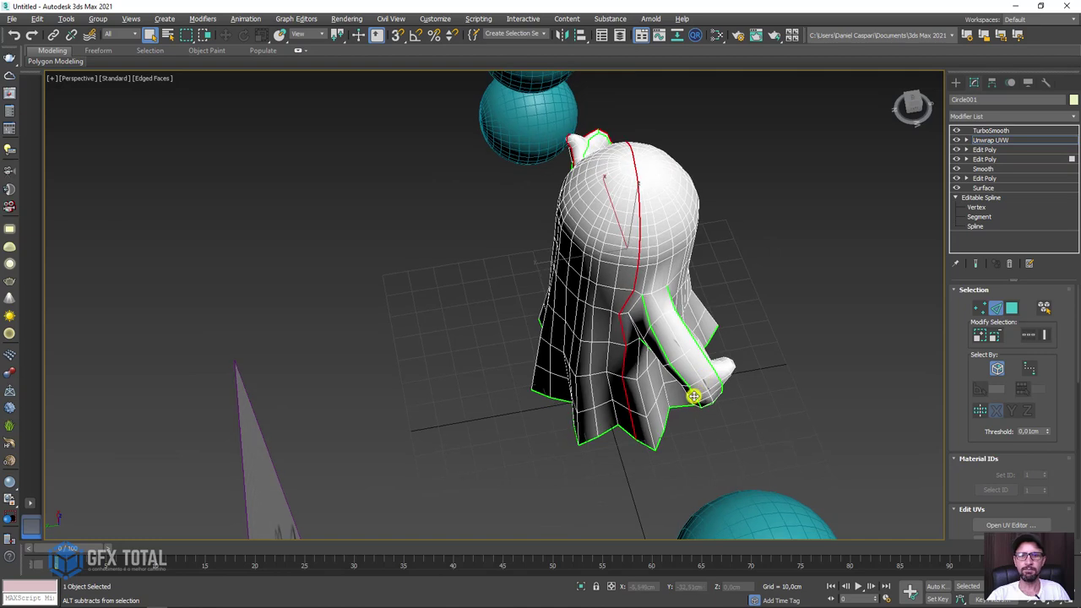
{"action": "middle_click_drag", "start_coordinate": [630, 412], "coordinate": [644, 454], "text": "alt"}
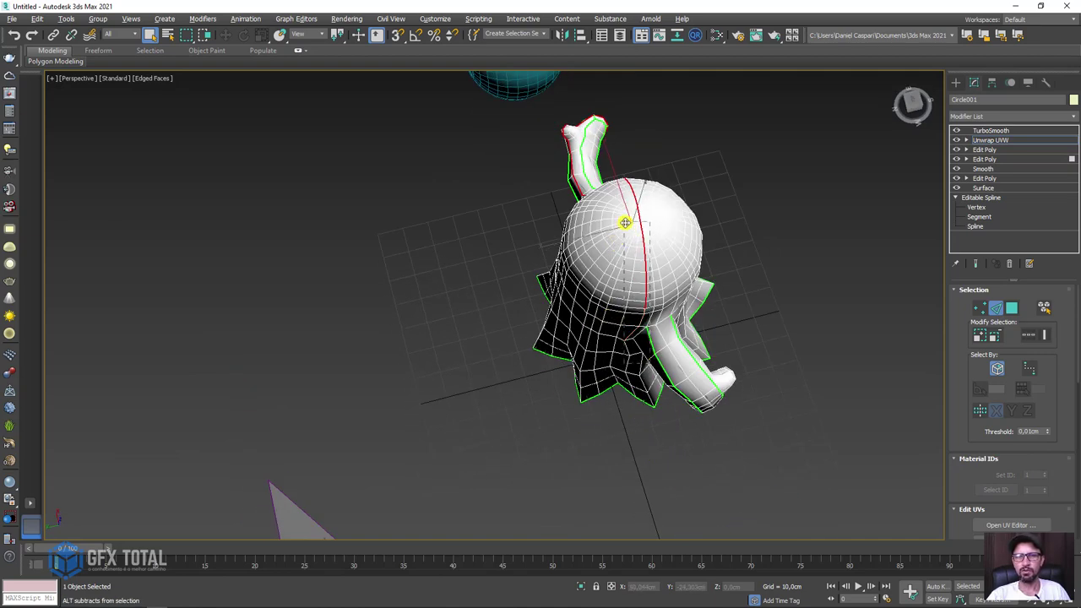
{"action": "scroll", "coordinate": [641, 223], "scroll_direction": "up", "scroll_amount": 5}
{"action": "scroll", "coordinate": [722, 297], "scroll_direction": "down", "scroll_amount": 4}
{"action": "middle_click_drag", "start_coordinate": [721, 296], "coordinate": [960, 180], "text": "alt"}
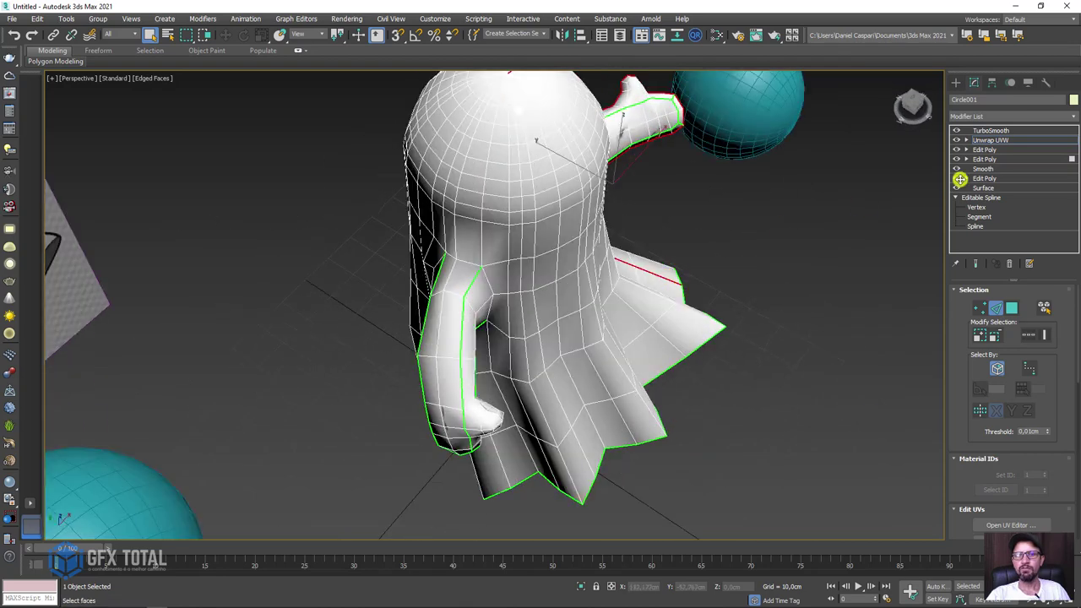
{"action": "scroll", "coordinate": [869, 292], "scroll_direction": "up", "scroll_amount": 5}
{"action": "scroll", "coordinate": [869, 291], "scroll_direction": "down", "scroll_amount": 5}
{"action": "scroll", "coordinate": [957, 440], "scroll_direction": "down", "scroll_amount": 4}
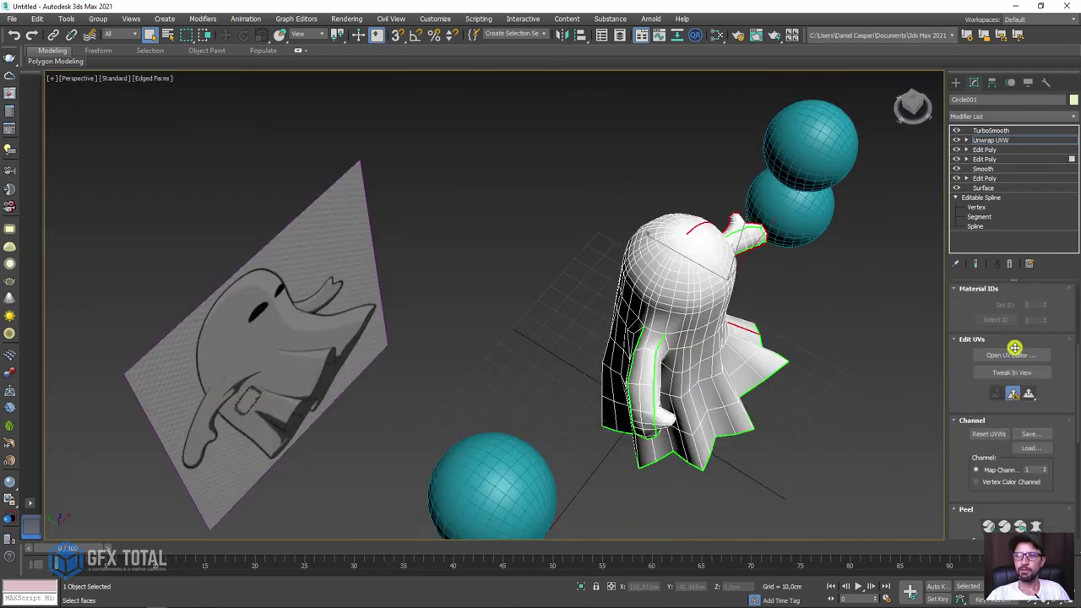
Open the UV editor, select all of the ghost's faces and planar-map them.
{"action": "left_click", "coordinate": [993, 354]}
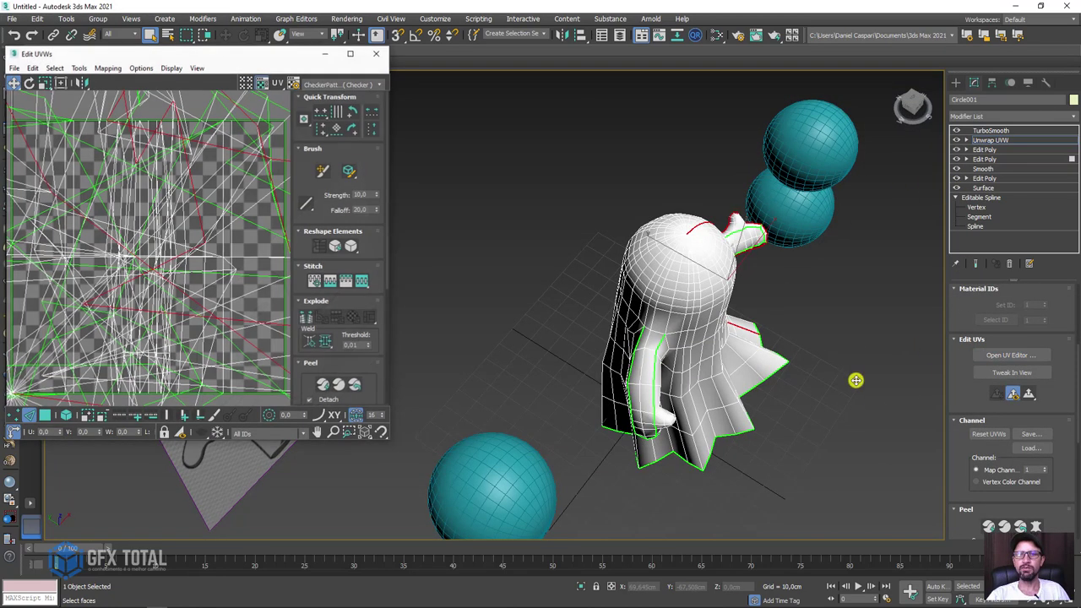
{"action": "middle_click_drag", "start_coordinate": [855, 379], "coordinate": [794, 369], "text": "alt"}
{"action": "scroll", "coordinate": [239, 268], "scroll_direction": "down", "scroll_amount": 5}
{"action": "scroll", "coordinate": [239, 268], "scroll_direction": "up", "scroll_amount": 2}
{"action": "scroll", "coordinate": [239, 268], "scroll_direction": "down", "scroll_amount": 3}
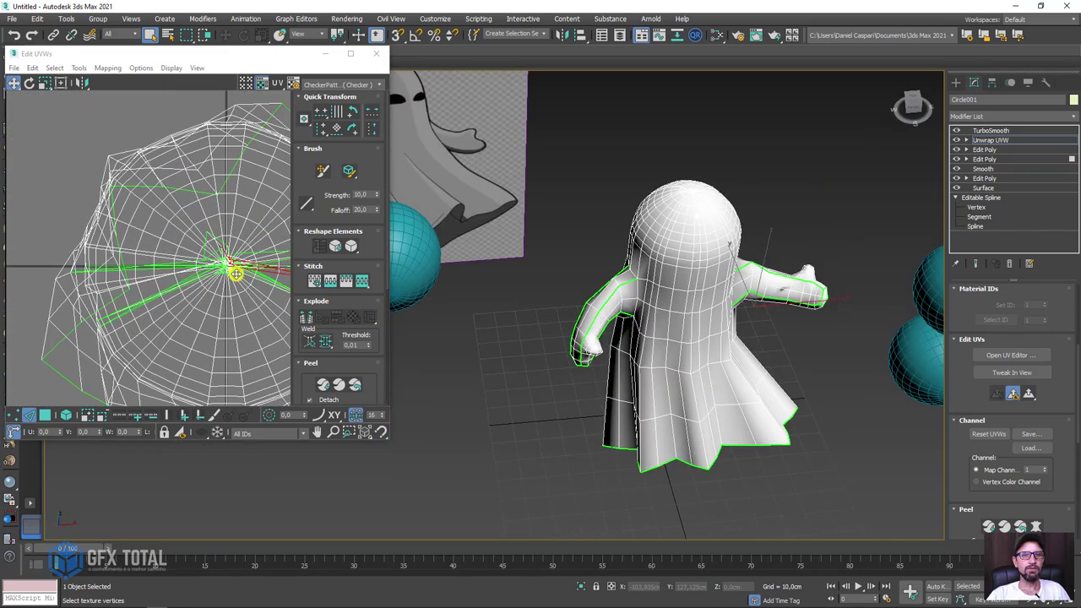
{"action": "scroll", "coordinate": [253, 313], "scroll_direction": "down", "scroll_amount": 3}
{"action": "middle_click_drag", "start_coordinate": [253, 313], "coordinate": [246, 187]}
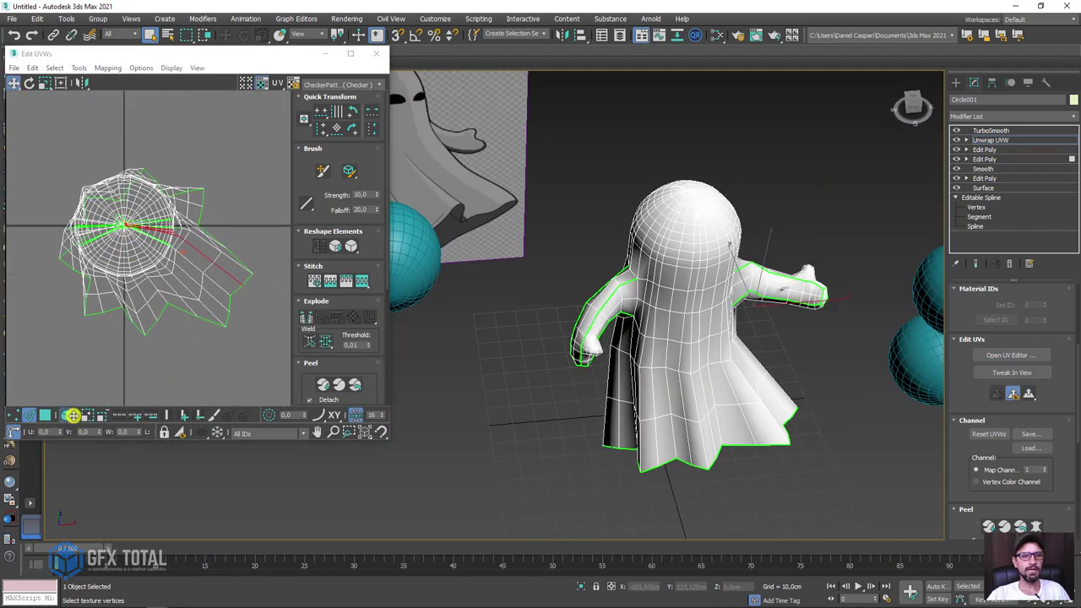
{"action": "left_click_drag", "start_coordinate": [53, 131], "coordinate": [256, 369]}
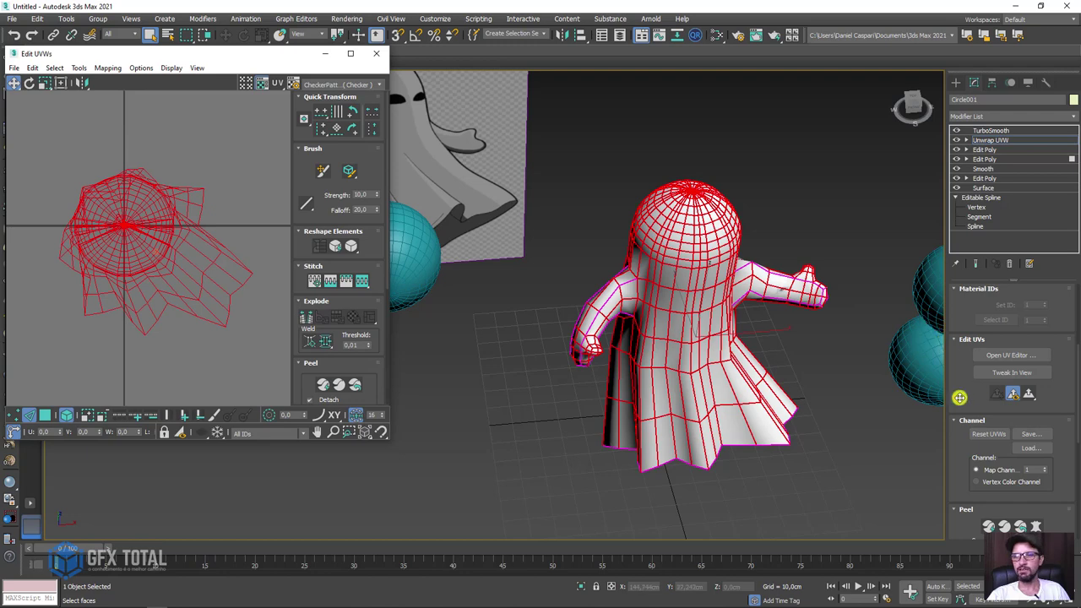
{"action": "left_click", "coordinate": [46, 414]}
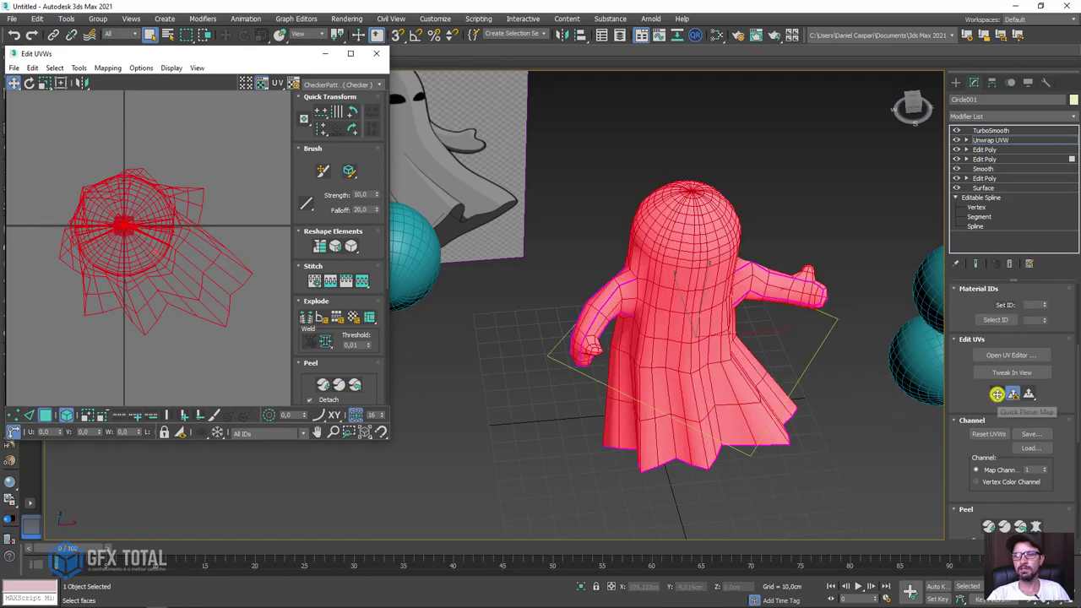
{"action": "left_click", "coordinate": [998, 393]}
Select another edge loop on the ghost and split the UVs along it.
{"action": "scroll", "coordinate": [138, 221], "scroll_direction": "up", "scroll_amount": 5}
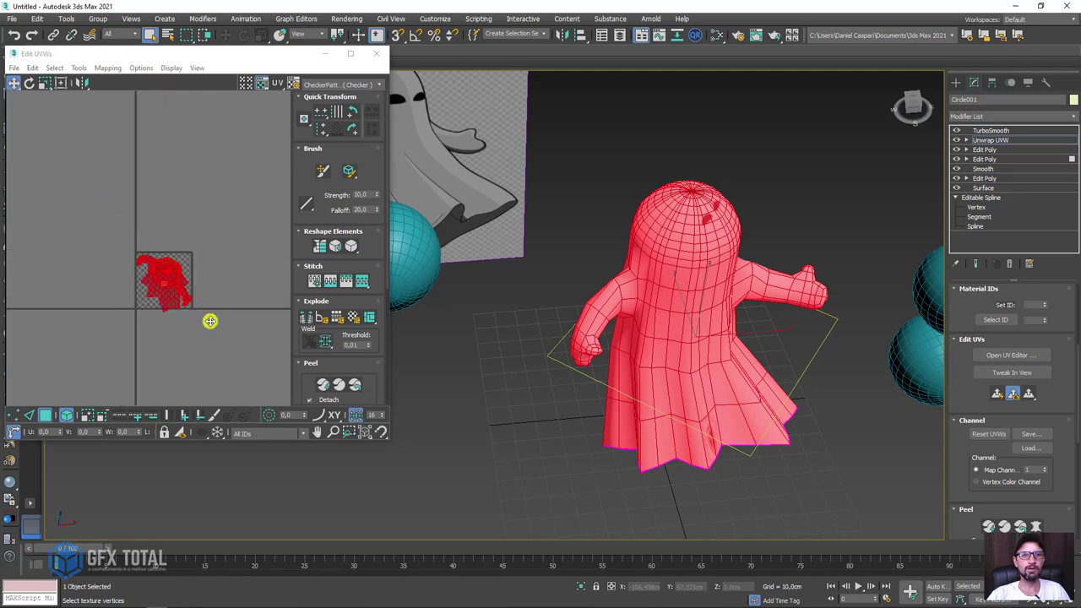
{"action": "scroll", "coordinate": [183, 296], "scroll_direction": "up", "scroll_amount": 5}
{"action": "left_click", "coordinate": [521, 368]}
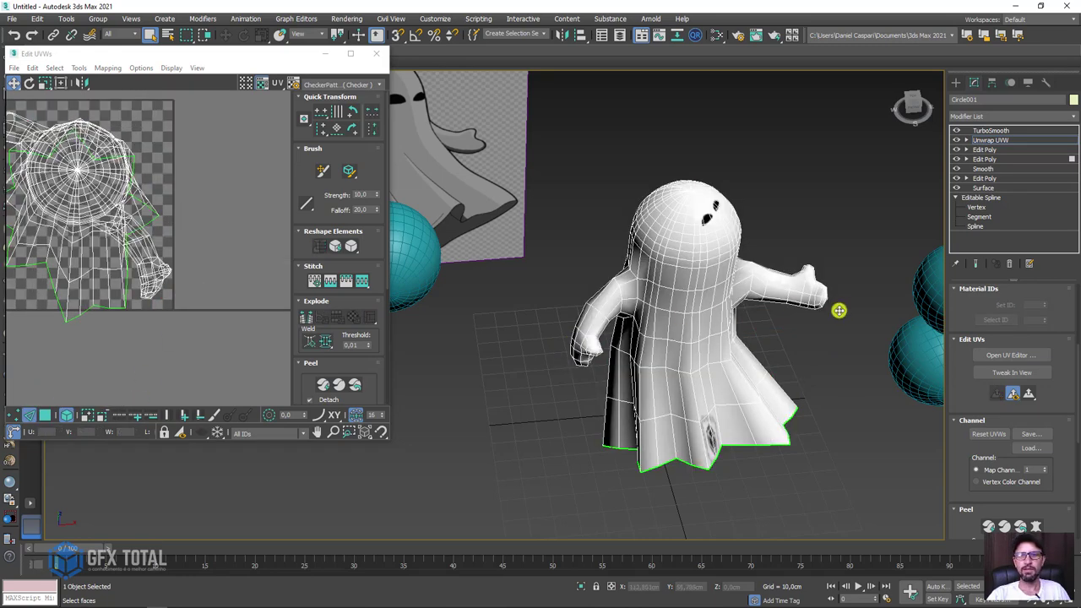
{"action": "scroll", "coordinate": [838, 310], "scroll_direction": "up", "scroll_amount": 3}
{"action": "mouse_move", "coordinate": [820, 318]}
{"action": "middle_mouse_down", "text": "alt"}
{"action": "mouse_move", "coordinate": [810, 403]}
{"action": "mouse_move", "coordinate": [693, 317]}
{"action": "mouse_move", "coordinate": [764, 372]}
{"action": "middle_mouse_up", "text": "alt"}
{"action": "double_click", "coordinate": [693, 316]}
{"action": "scroll", "coordinate": [695, 318], "scroll_direction": "down", "scroll_amount": 3}
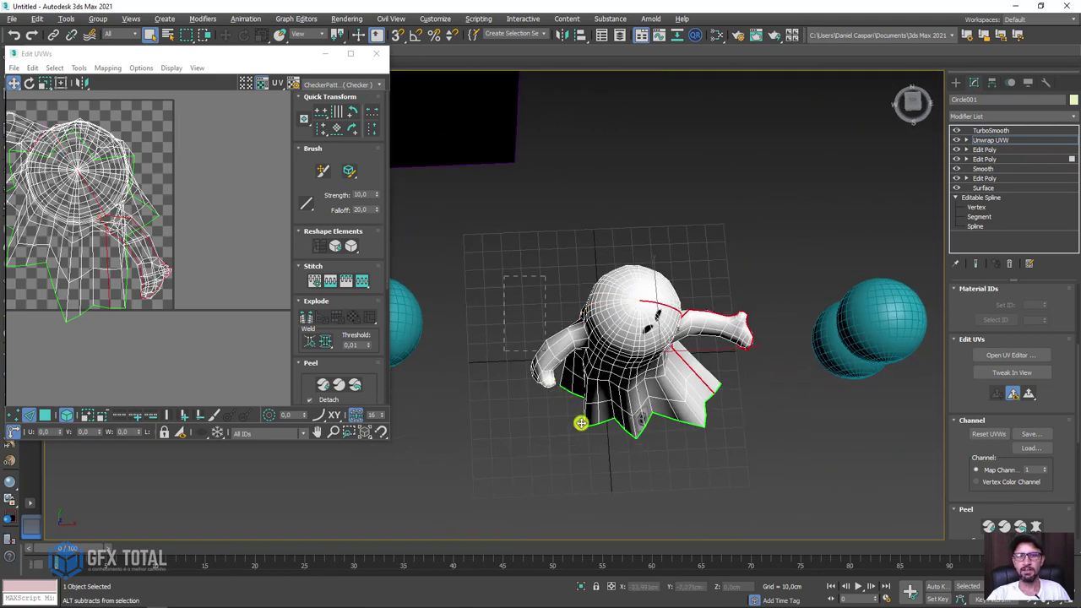
{"action": "mouse_move", "coordinate": [602, 467]}
{"action": "middle_mouse_down", "text": "alt"}
{"action": "mouse_move", "coordinate": [736, 414]}
{"action": "mouse_move", "coordinate": [731, 518]}
{"action": "middle_mouse_up", "text": "alt"}
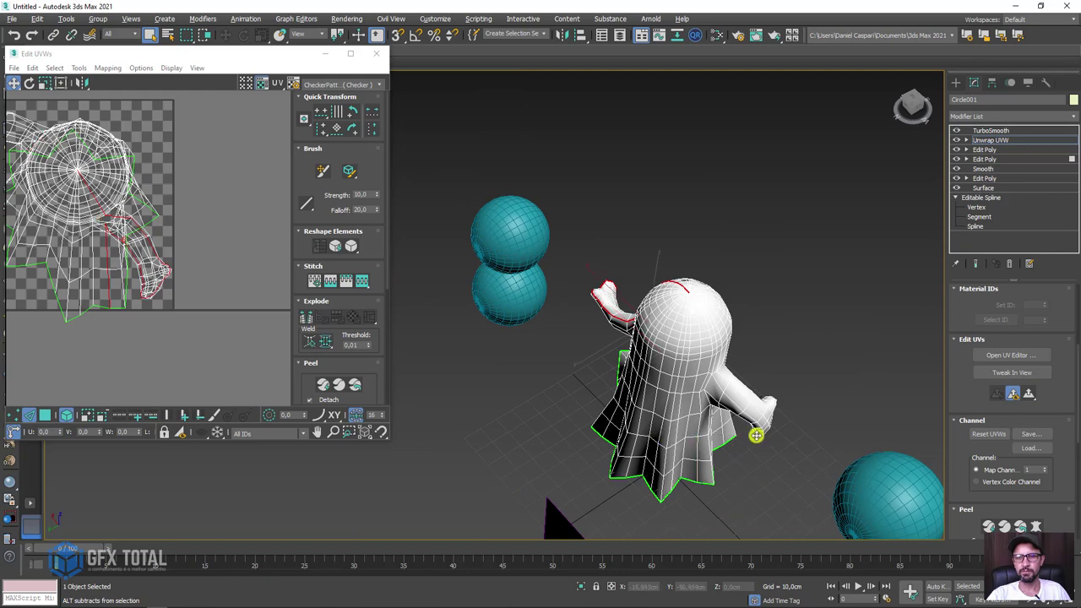
{"action": "middle_click_drag", "start_coordinate": [755, 435], "coordinate": [618, 347], "text": "alt"}
{"action": "scroll", "coordinate": [591, 149], "scroll_direction": "up", "scroll_amount": 3}
{"action": "middle_click_drag", "start_coordinate": [591, 149], "coordinate": [647, 241], "text": "alt"}
{"action": "scroll", "coordinate": [647, 242], "scroll_direction": "up", "scroll_amount": 2}
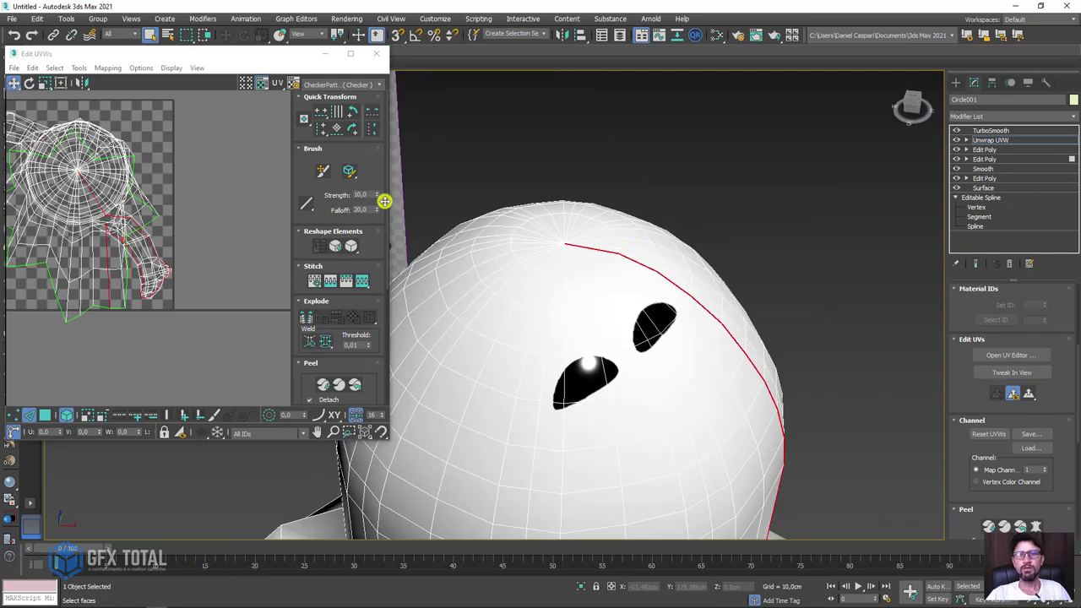
{"action": "left_click", "coordinate": [306, 316]}
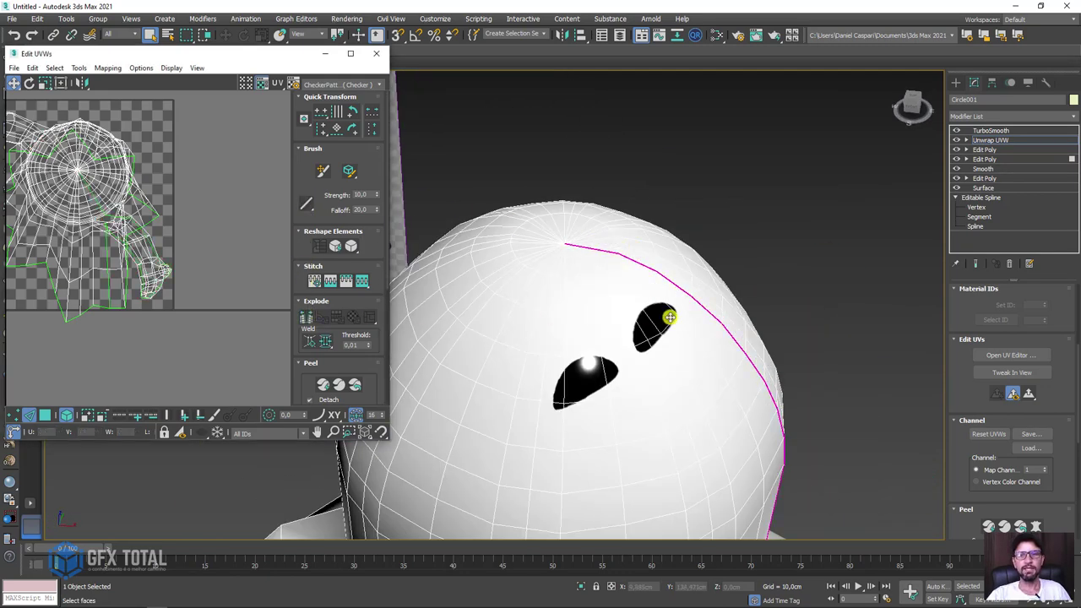
Orbit around the ghost to inspect the new UV seams.
{"action": "scroll", "coordinate": [668, 309], "scroll_direction": "down", "scroll_amount": 3}
{"action": "mouse_move", "coordinate": [668, 310]}
{"action": "middle_mouse_down", "text": "alt"}
{"action": "mouse_move", "coordinate": [654, 461]}
{"action": "mouse_move", "coordinate": [656, 437]}
{"action": "mouse_move", "coordinate": [756, 264]}
{"action": "mouse_move", "coordinate": [691, 314]}
{"action": "mouse_move", "coordinate": [763, 309]}
{"action": "mouse_move", "coordinate": [550, 273]}
{"action": "mouse_move", "coordinate": [641, 371]}
{"action": "mouse_move", "coordinate": [662, 462]}
{"action": "middle_mouse_up", "text": "alt"}
{"action": "scroll", "coordinate": [658, 316], "scroll_direction": "down", "scroll_amount": 3}
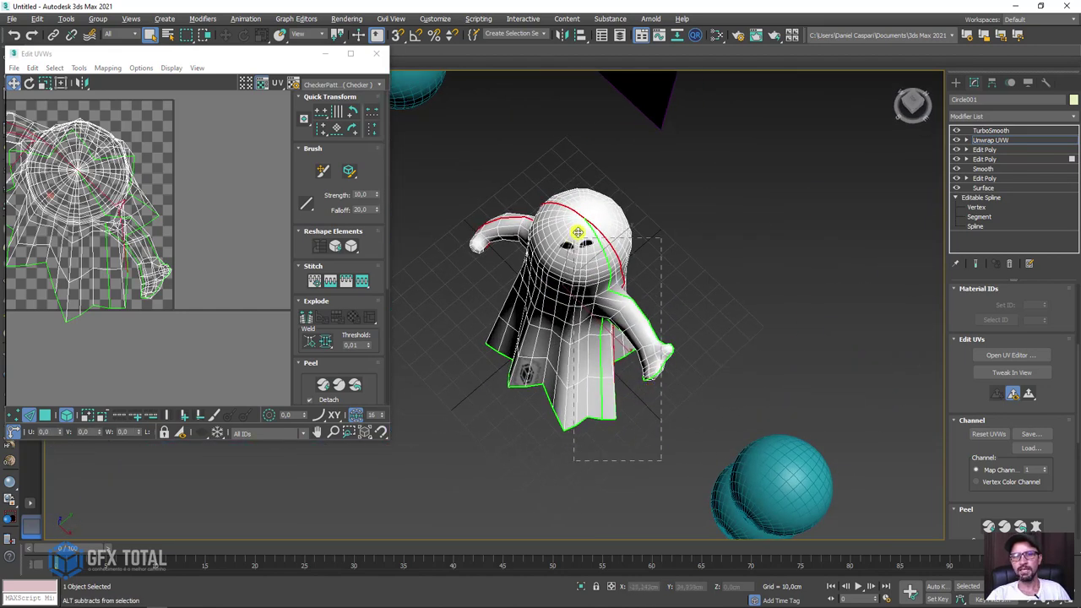
{"action": "mouse_move", "coordinate": [631, 272]}
{"action": "middle_mouse_down", "text": "alt"}
{"action": "mouse_move", "coordinate": [611, 326]}
{"action": "mouse_move", "coordinate": [526, 425]}
{"action": "mouse_move", "coordinate": [661, 442]}
{"action": "mouse_move", "coordinate": [642, 296]}
{"action": "mouse_move", "coordinate": [583, 288]}
{"action": "middle_mouse_up", "text": "alt"}
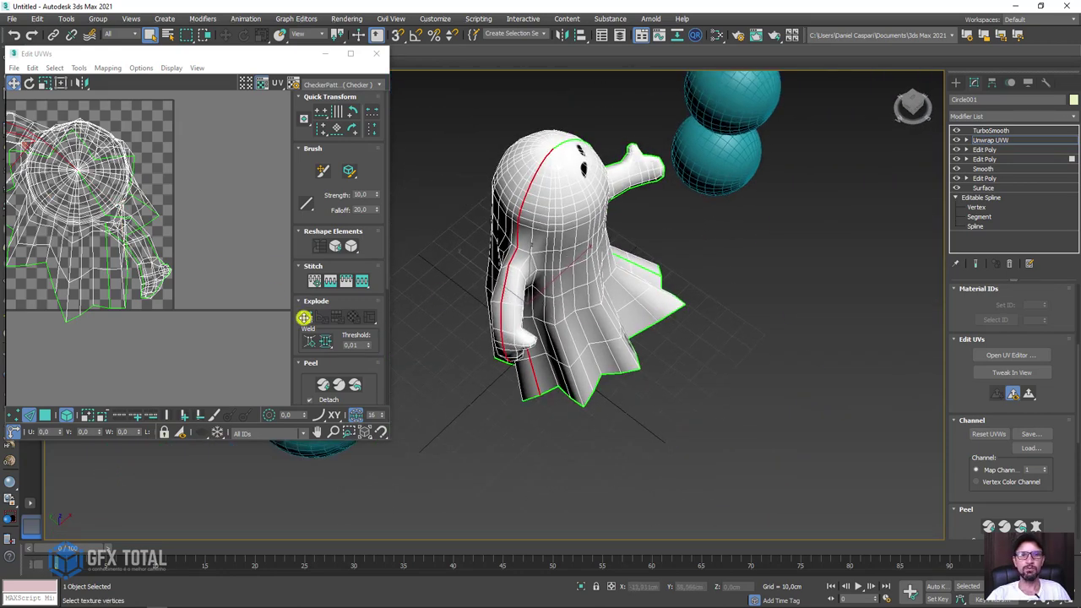
{"action": "scroll", "coordinate": [152, 340], "scroll_direction": "down", "scroll_amount": 2}
Select half the ghost's faces and peel them twice into a flat UV shell.
{"action": "left_click", "coordinate": [56, 413]}
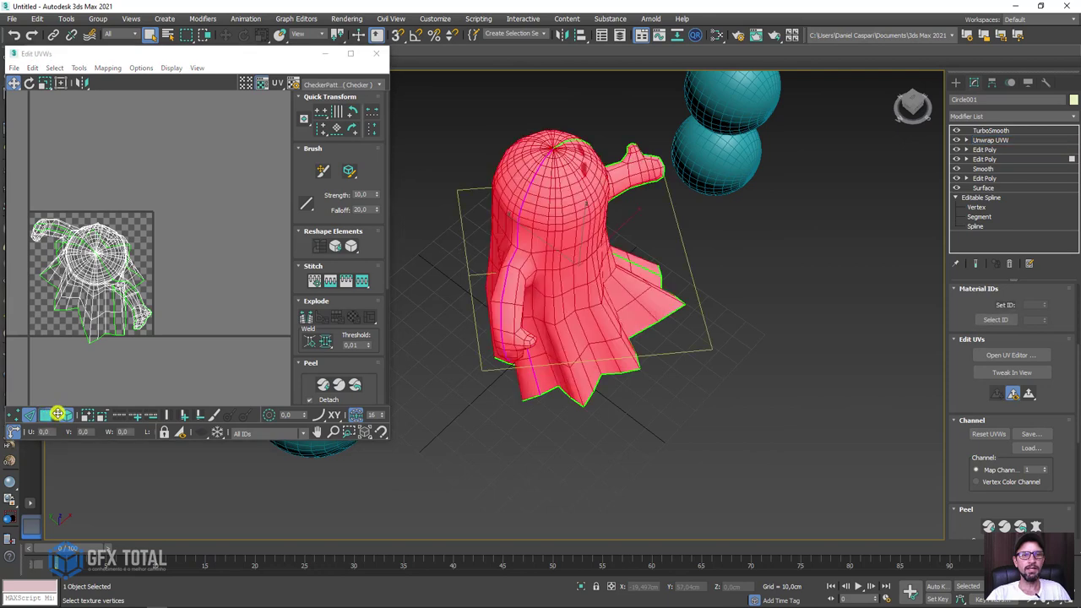
{"action": "left_click", "coordinate": [93, 347]}
{"action": "mouse_move", "coordinate": [98, 301]}
{"action": "left_mouse_down"}
{"action": "mouse_move", "coordinate": [292, 293]}
{"action": "mouse_move", "coordinate": [304, 190]}
{"action": "left_mouse_up"}
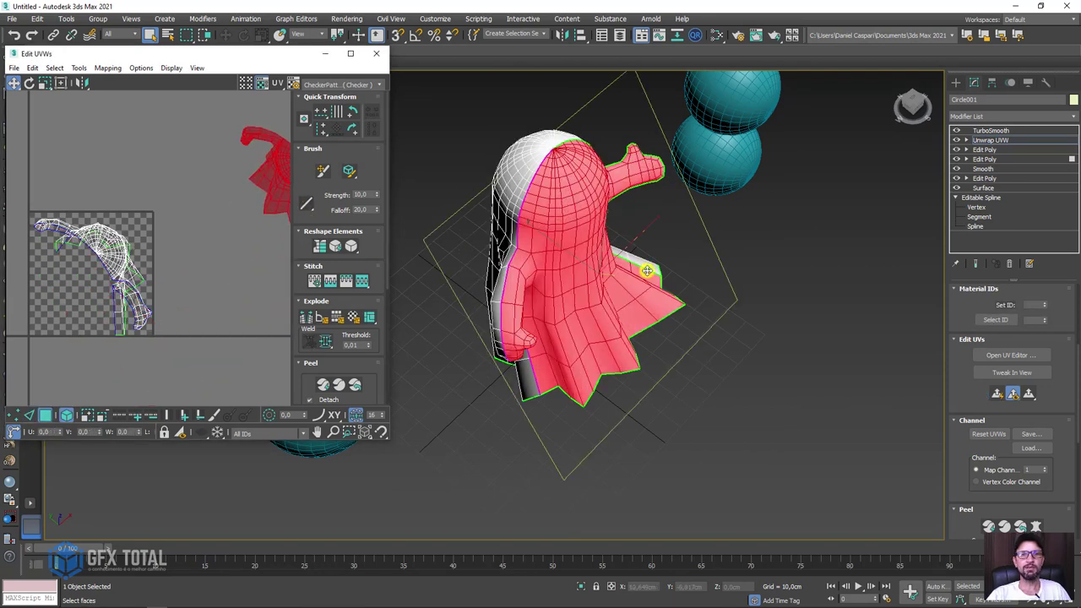
{"action": "middle_click_drag", "start_coordinate": [647, 270], "coordinate": [650, 295], "text": "alt"}
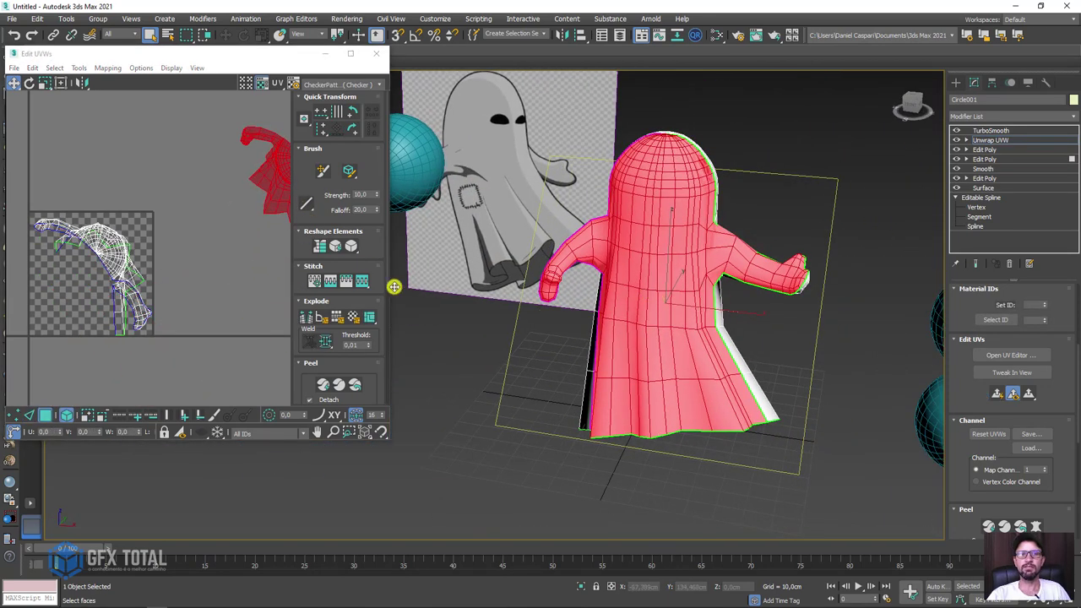
{"action": "middle_click_drag", "start_coordinate": [116, 285], "coordinate": [131, 250]}
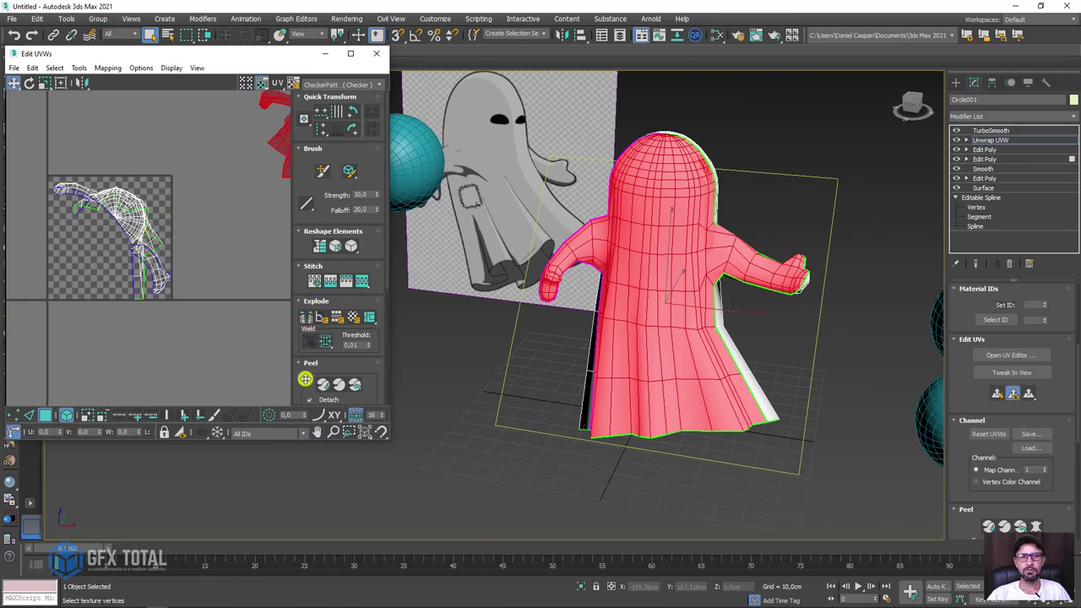
{"action": "left_click_drag", "start_coordinate": [305, 379], "coordinate": [312, 336]}
{"action": "left_click", "coordinate": [321, 341]}
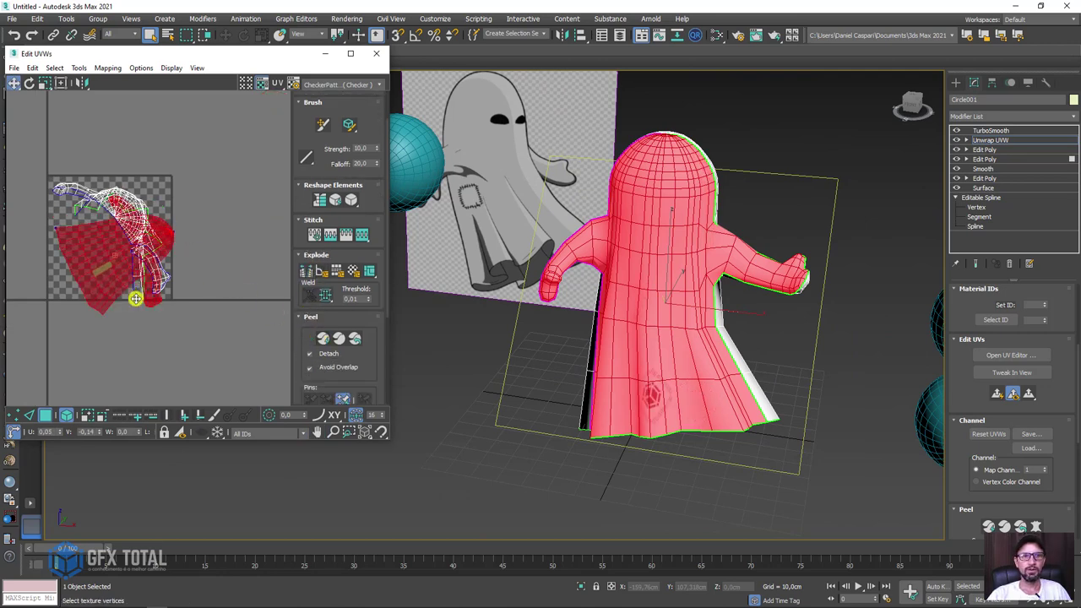
{"action": "mouse_move", "coordinate": [545, 334]}
{"action": "middle_mouse_down", "text": "alt"}
{"action": "mouse_move", "coordinate": [618, 357]}
{"action": "mouse_move", "coordinate": [277, 344]}
{"action": "middle_mouse_up", "text": "alt"}
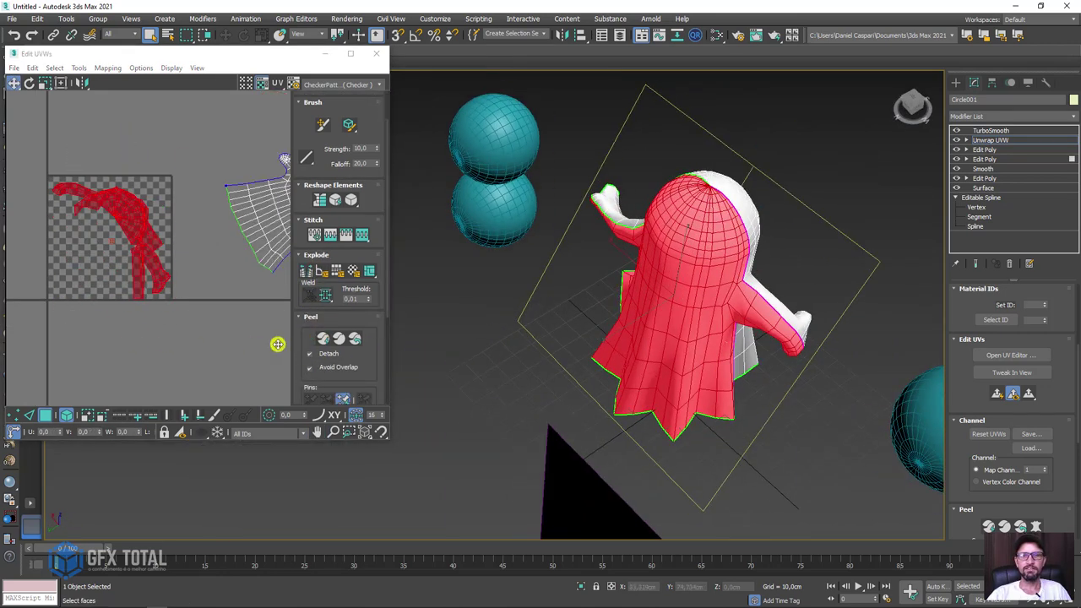
{"action": "left_click", "coordinate": [321, 337]}
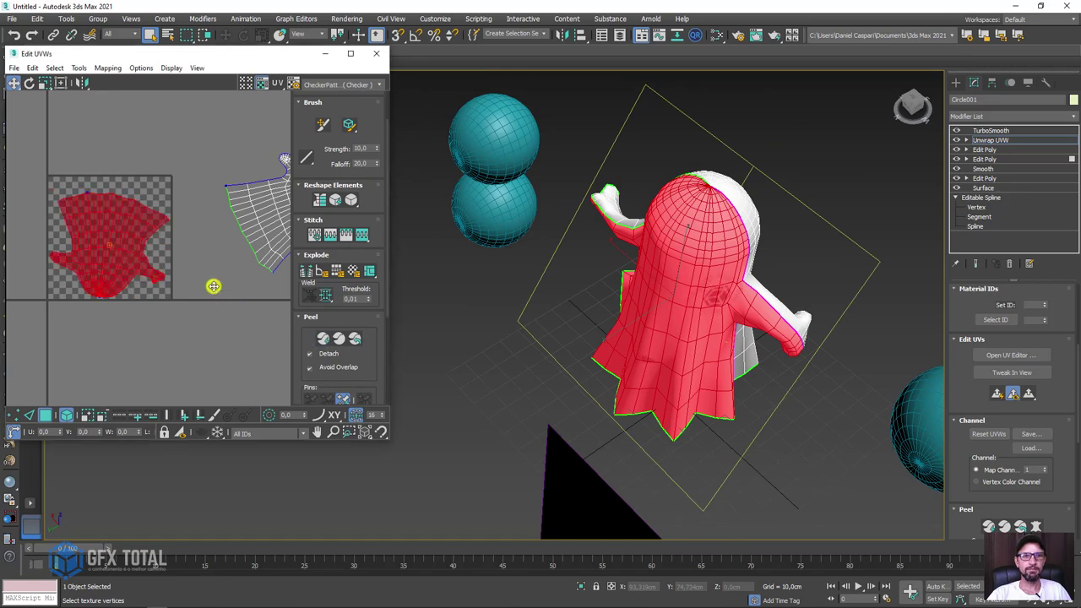
Show the ghost texture map (Map #2) as the UV editor background.
{"action": "left_click", "coordinate": [296, 82]}
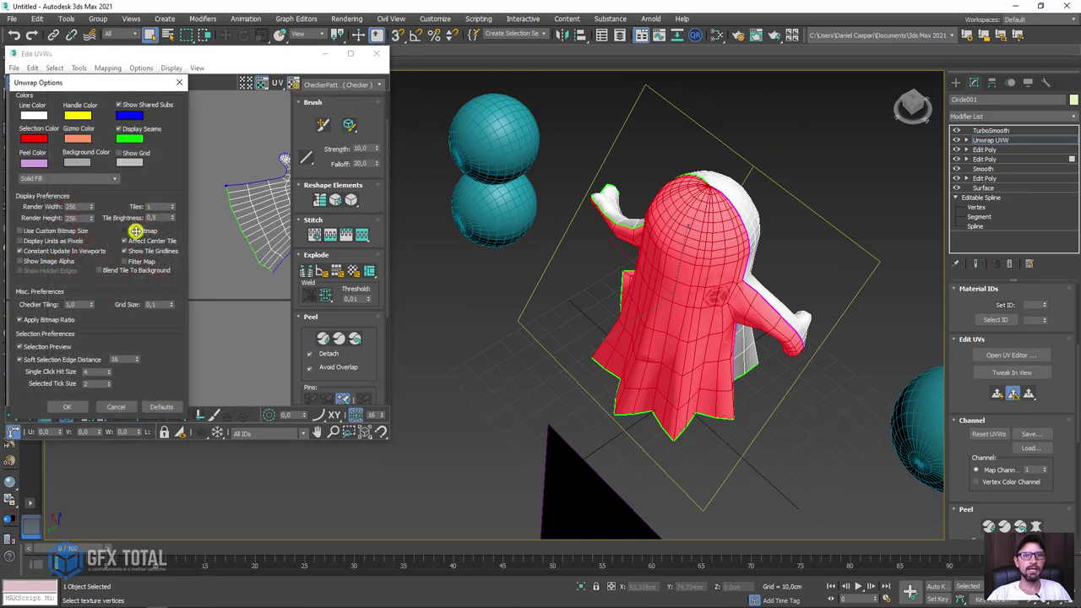
{"action": "left_click", "coordinate": [179, 82]}
{"action": "middle_click_drag", "start_coordinate": [214, 172], "coordinate": [189, 175]}
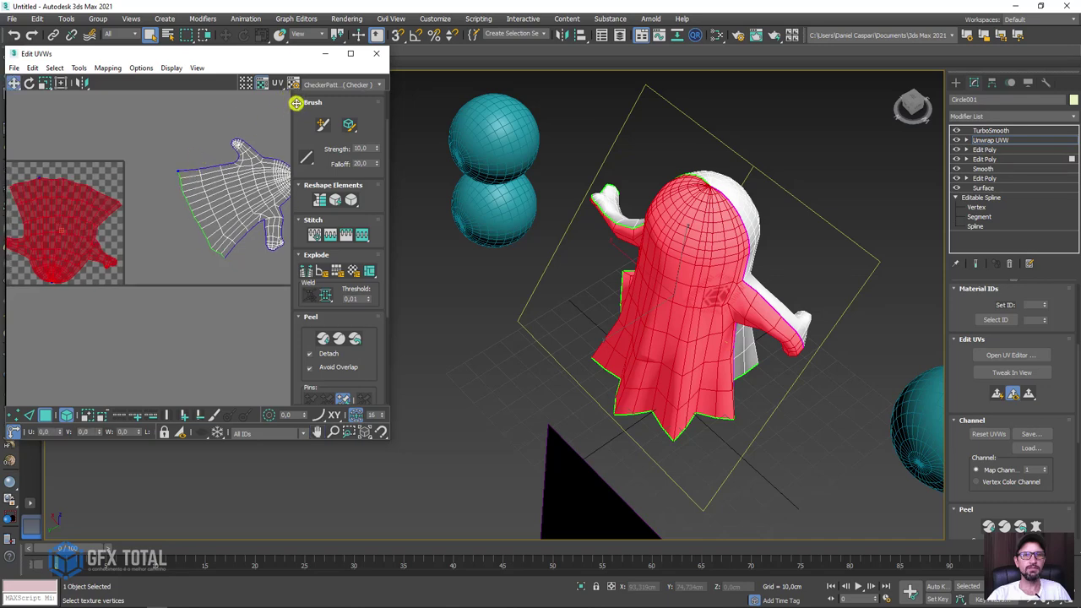
{"action": "left_click", "coordinate": [338, 84]}
{"action": "left_click", "coordinate": [338, 108]}
Move the right UV shell down below the other one.
{"action": "middle_click_drag", "start_coordinate": [82, 257], "coordinate": [177, 253]}
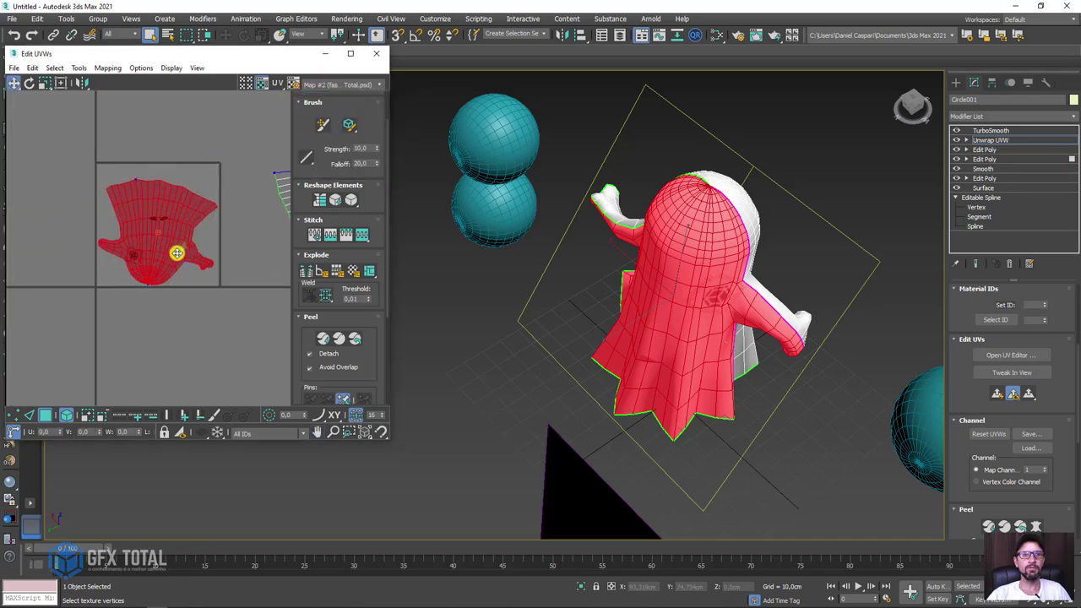
{"action": "scroll", "coordinate": [167, 243], "scroll_direction": "up", "scroll_amount": 3}
{"action": "scroll", "coordinate": [221, 264], "scroll_direction": "down", "scroll_amount": 3}
{"action": "mouse_move", "coordinate": [473, 237]}
{"action": "middle_mouse_down", "text": "alt"}
{"action": "mouse_move", "coordinate": [509, 234]}
{"action": "mouse_move", "coordinate": [405, 237]}
{"action": "middle_mouse_up", "text": "alt"}
{"action": "scroll", "coordinate": [201, 157], "scroll_direction": "up", "scroll_amount": 2}
{"action": "scroll", "coordinate": [201, 157], "scroll_direction": "down", "scroll_amount": 2}
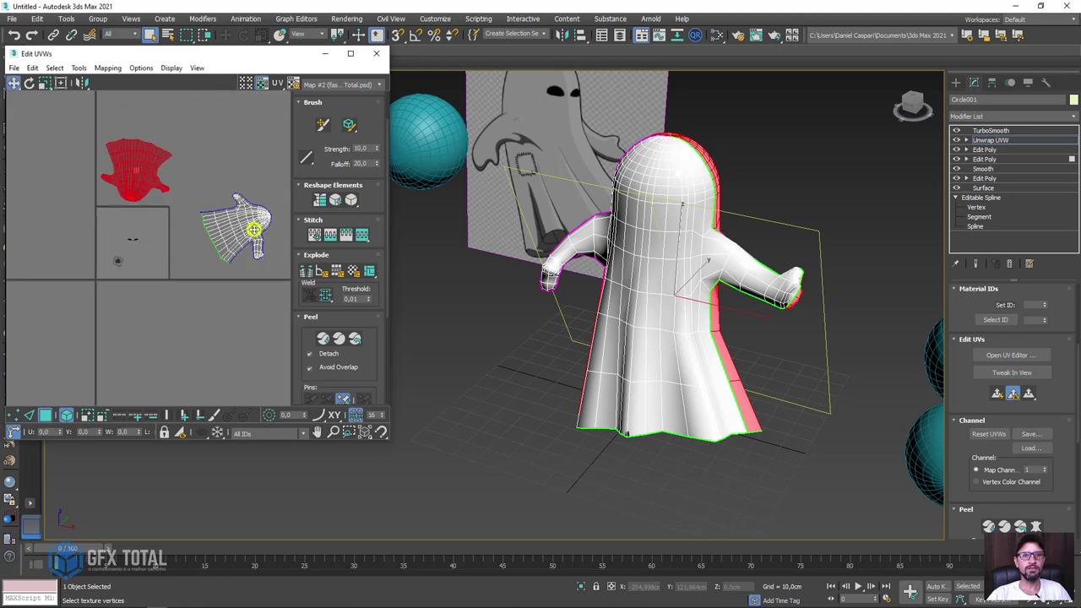
{"action": "mouse_move", "coordinate": [255, 227]}
{"action": "left_mouse_down"}
{"action": "mouse_move", "coordinate": [122, 246]}
{"action": "mouse_move", "coordinate": [118, 268]}
{"action": "mouse_move", "coordinate": [127, 275]}
{"action": "mouse_move", "coordinate": [127, 257]}
{"action": "mouse_move", "coordinate": [144, 262]}
{"action": "left_mouse_up"}
Rotate and nudge the shell so it lines up with the ghost texture.
{"action": "left_click", "coordinate": [13, 82]}
{"action": "scroll", "coordinate": [126, 257], "scroll_direction": "up", "scroll_amount": 2}
{"action": "scroll", "coordinate": [126, 257], "scroll_direction": "up", "scroll_amount": 2}
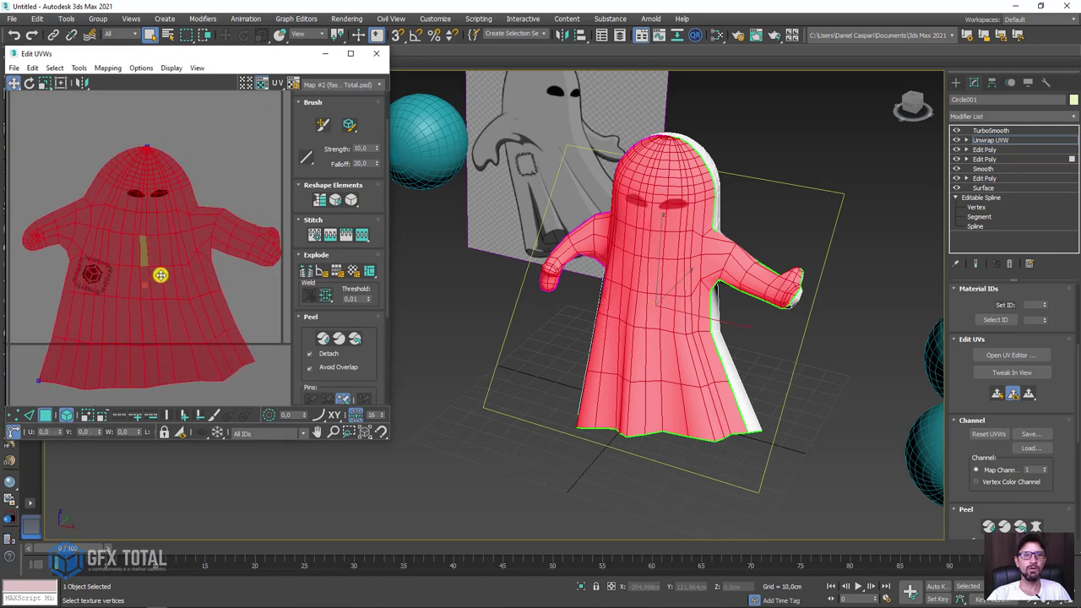
{"action": "left_click", "coordinate": [28, 82]}
{"action": "left_click_drag", "start_coordinate": [100, 191], "coordinate": [79, 143]}
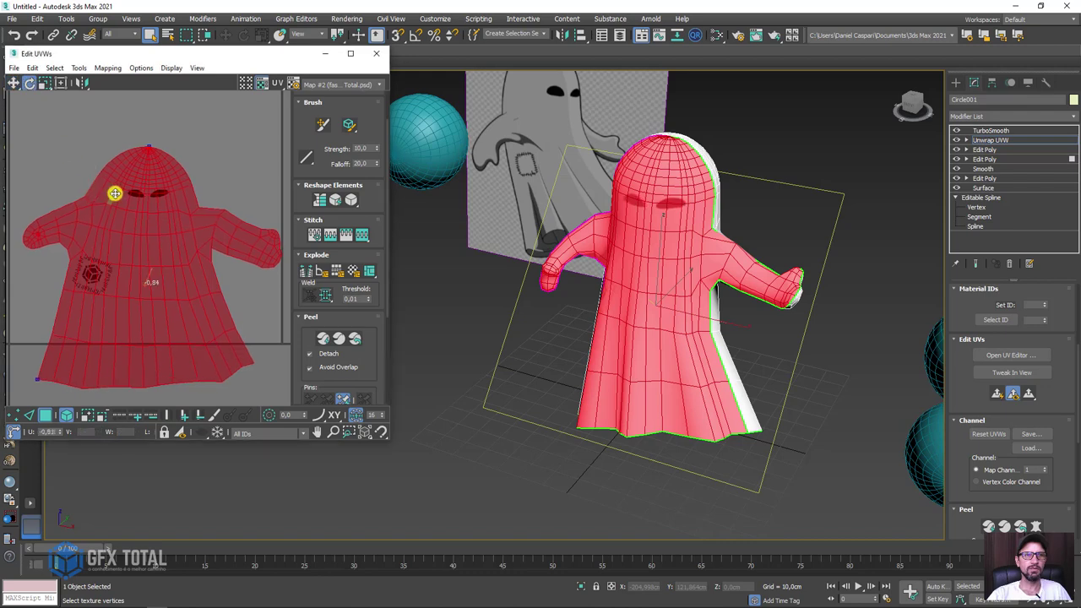
{"action": "left_click", "coordinate": [13, 84]}
{"action": "left_click_drag", "start_coordinate": [157, 242], "coordinate": [156, 236]}
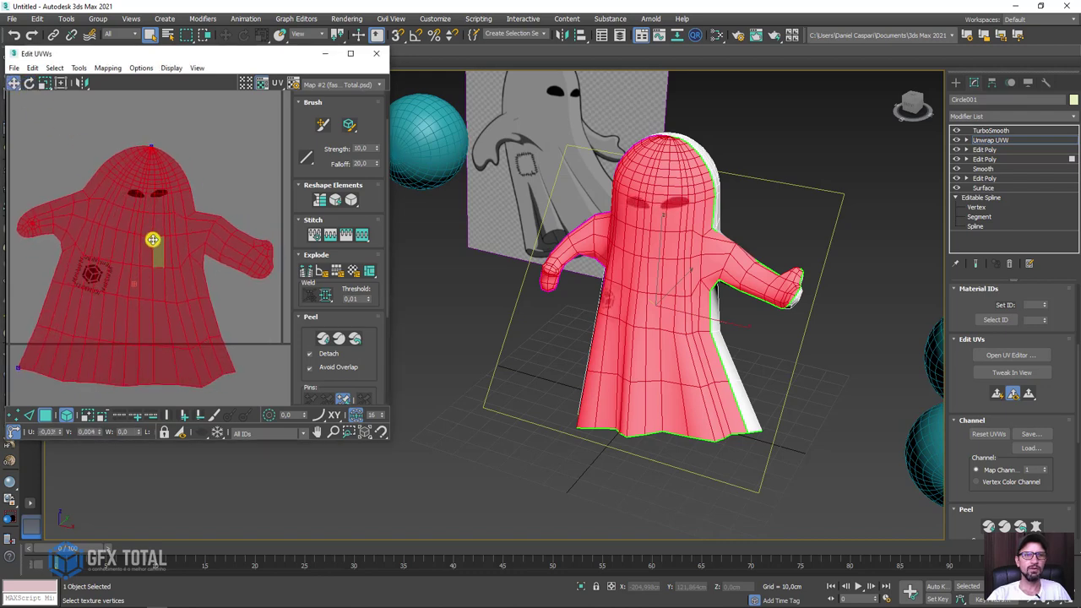
{"action": "middle_click_drag", "start_coordinate": [608, 321], "coordinate": [622, 315], "text": "alt"}
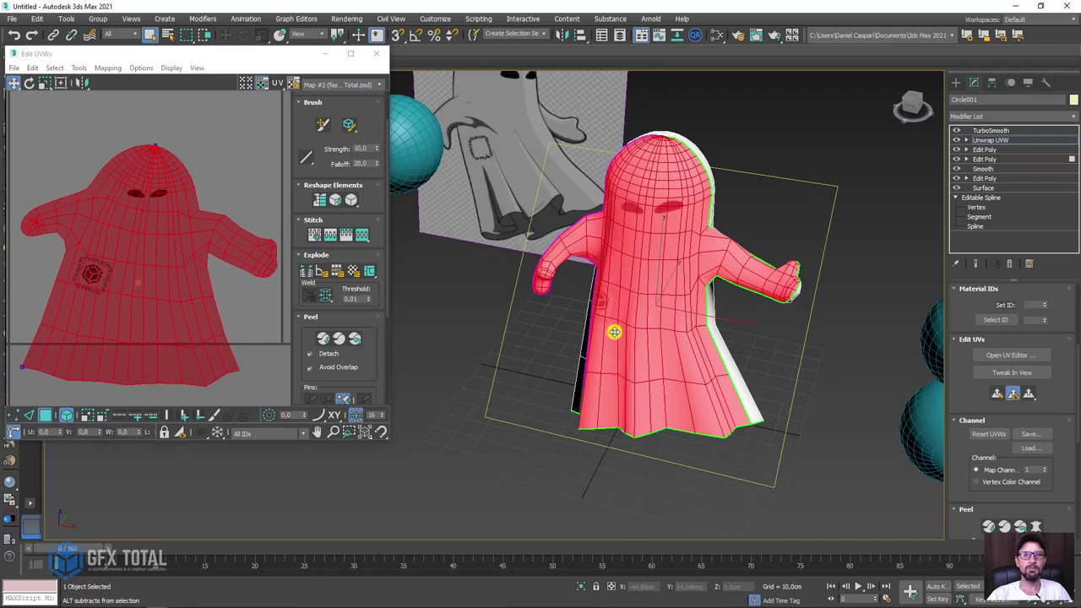
{"action": "scroll", "coordinate": [192, 250], "scroll_direction": "down", "scroll_amount": 5}
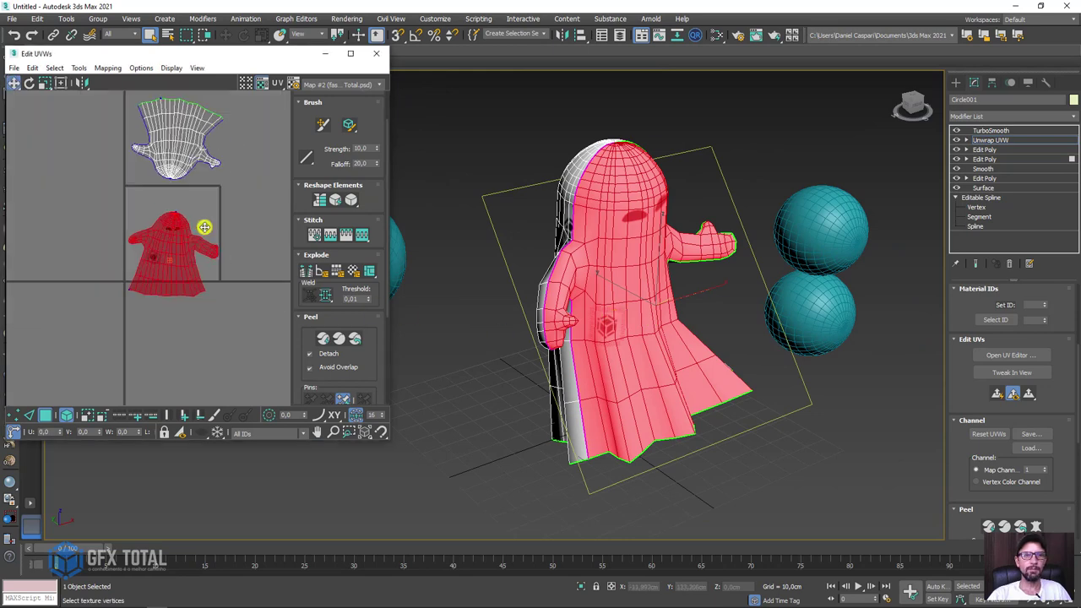
Enable Tile Bitmap in the unwrap display options so the texture tiles behind the UVs.
{"action": "left_click", "coordinate": [293, 84]}
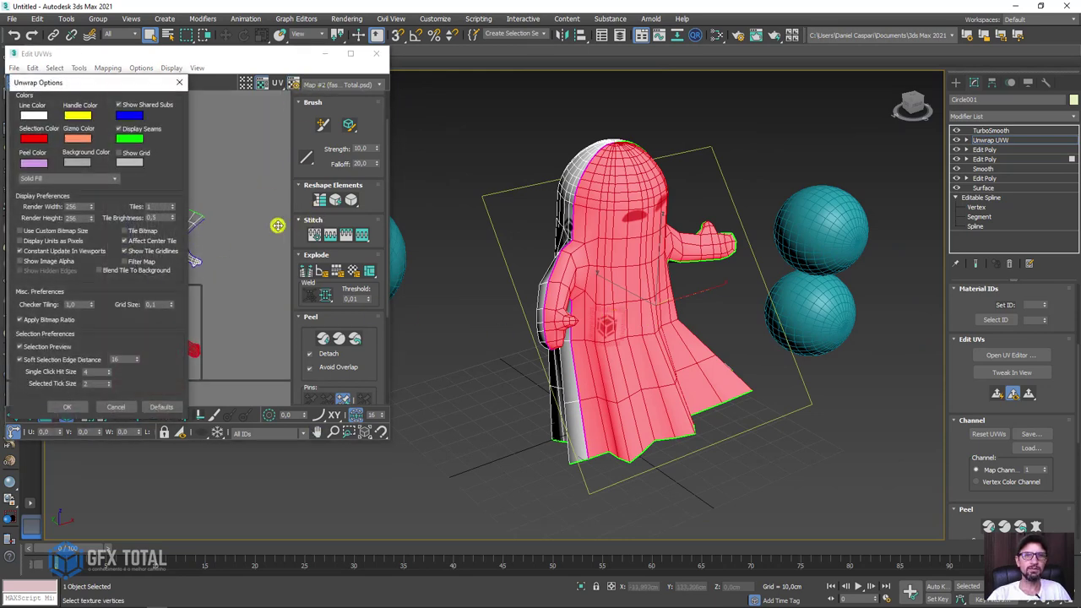
{"action": "left_click", "coordinate": [134, 231]}
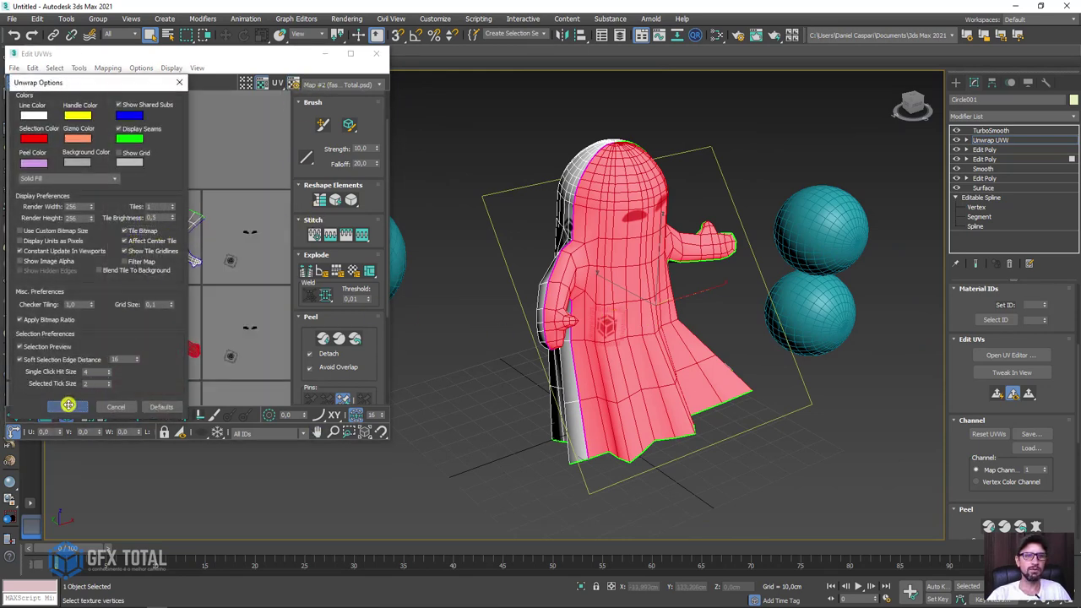
{"action": "left_click", "coordinate": [67, 405]}
Move the upper shell down onto the tiled texture and switch to the Rotate tool.
{"action": "mouse_move", "coordinate": [173, 176]}
{"action": "left_mouse_down"}
{"action": "mouse_move", "coordinate": [175, 232]}
{"action": "mouse_move", "coordinate": [139, 183]}
{"action": "left_mouse_up"}
{"action": "left_click", "coordinate": [29, 82]}
{"action": "scroll", "coordinate": [173, 185], "scroll_direction": "up", "scroll_amount": 3}
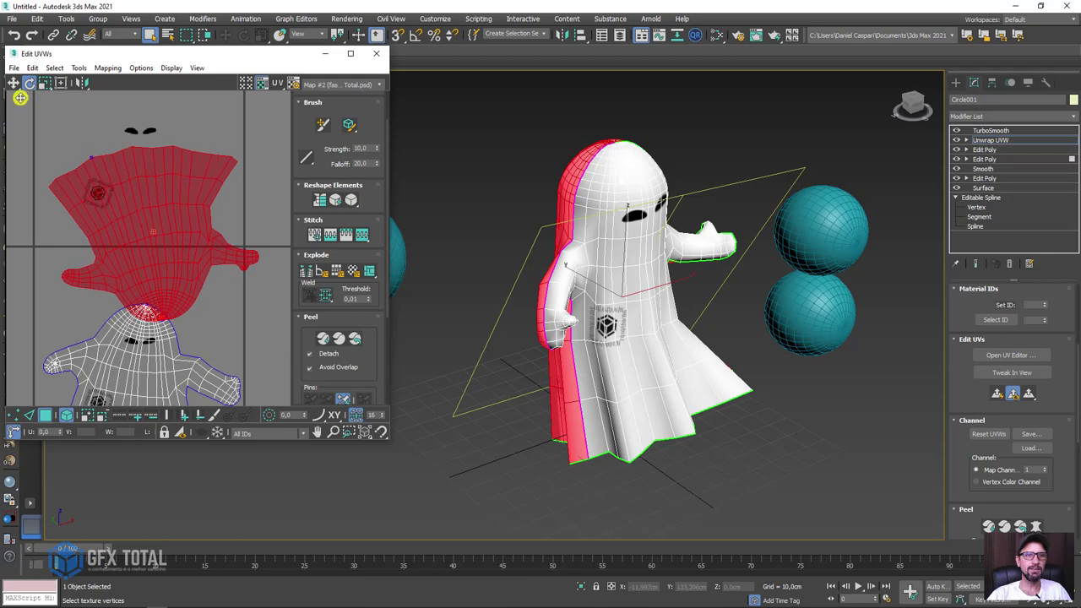
{"action": "mouse_move", "coordinate": [454, 305]}
{"action": "middle_mouse_down", "text": "alt"}
{"action": "mouse_move", "coordinate": [617, 346]}
{"action": "mouse_move", "coordinate": [681, 347]}
{"action": "mouse_move", "coordinate": [639, 391]}
{"action": "middle_mouse_up", "text": "alt"}
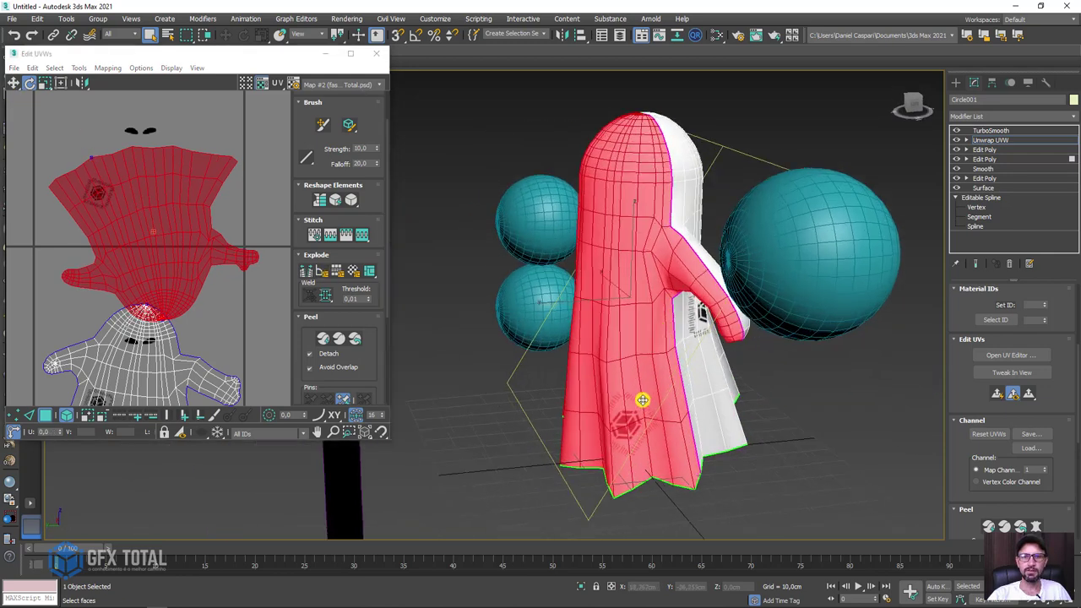
{"action": "scroll", "coordinate": [586, 444], "scroll_direction": "up", "scroll_amount": 5}
{"action": "scroll", "coordinate": [614, 424], "scroll_direction": "down", "scroll_amount": 5}
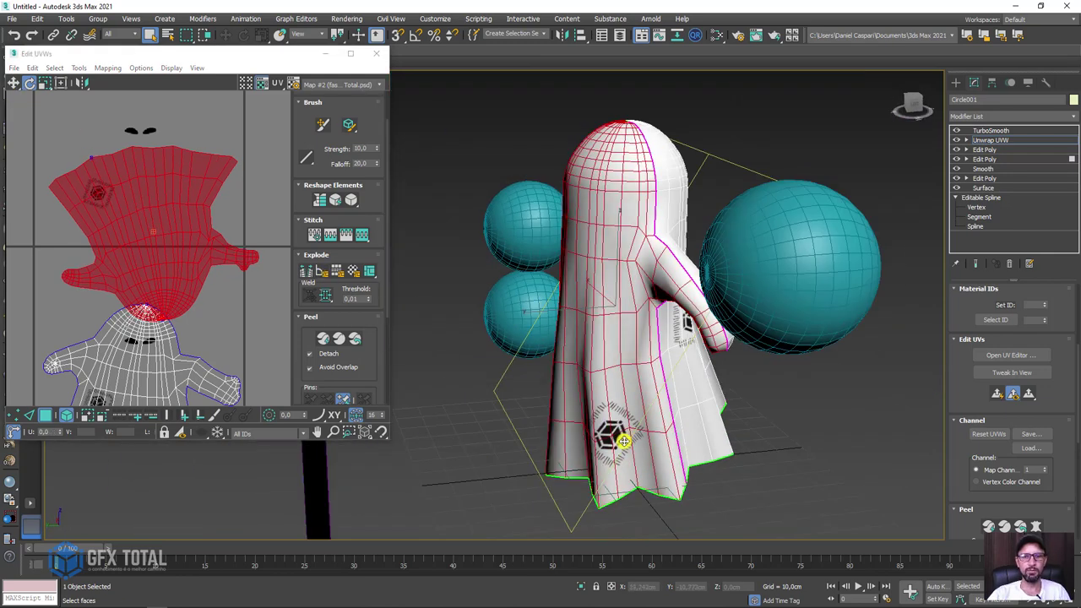
{"action": "mouse_move", "coordinate": [777, 408]}
{"action": "middle_mouse_down", "text": "alt"}
{"action": "mouse_move", "coordinate": [647, 420]}
{"action": "mouse_move", "coordinate": [969, 186]}
{"action": "middle_mouse_up", "text": "alt"}
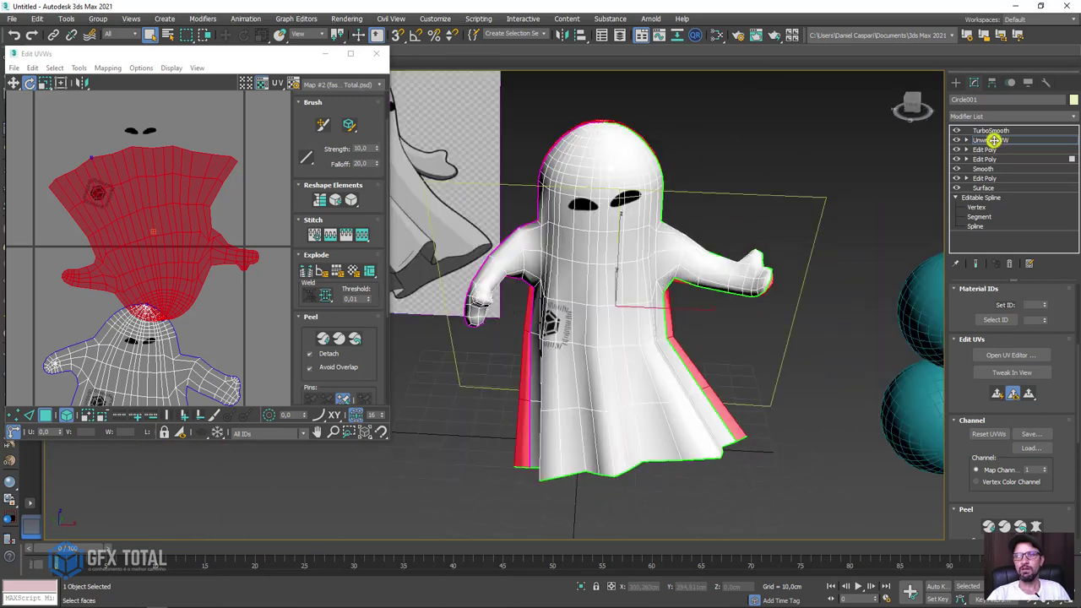
Add an Edit Poly modifier above Unwrap UVW.
{"action": "left_click", "coordinate": [994, 140]}
{"action": "left_click", "coordinate": [1068, 113]}
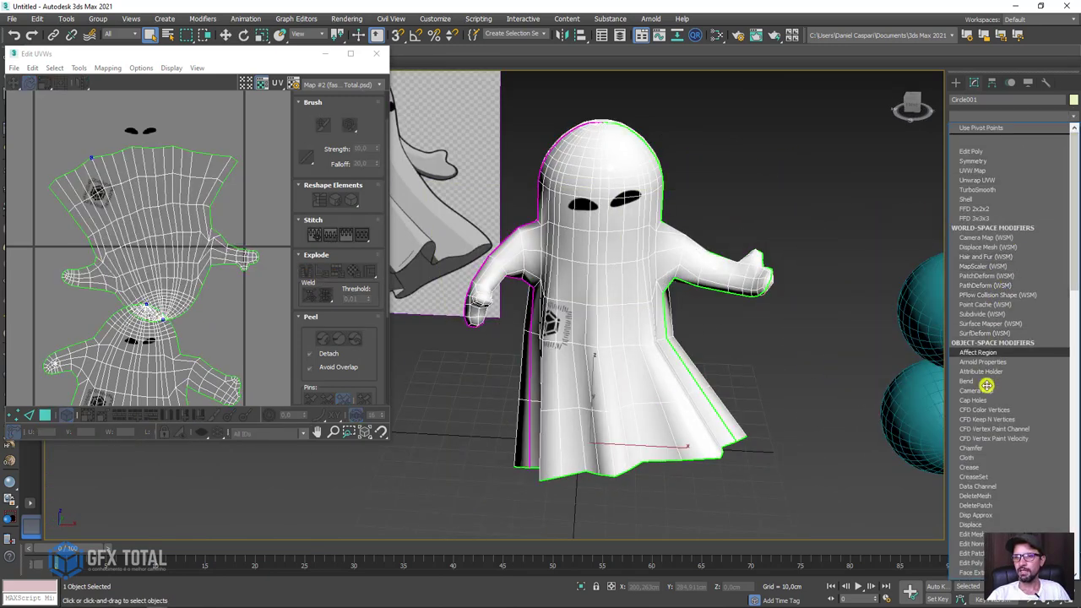
{"action": "left_click", "coordinate": [978, 561]}
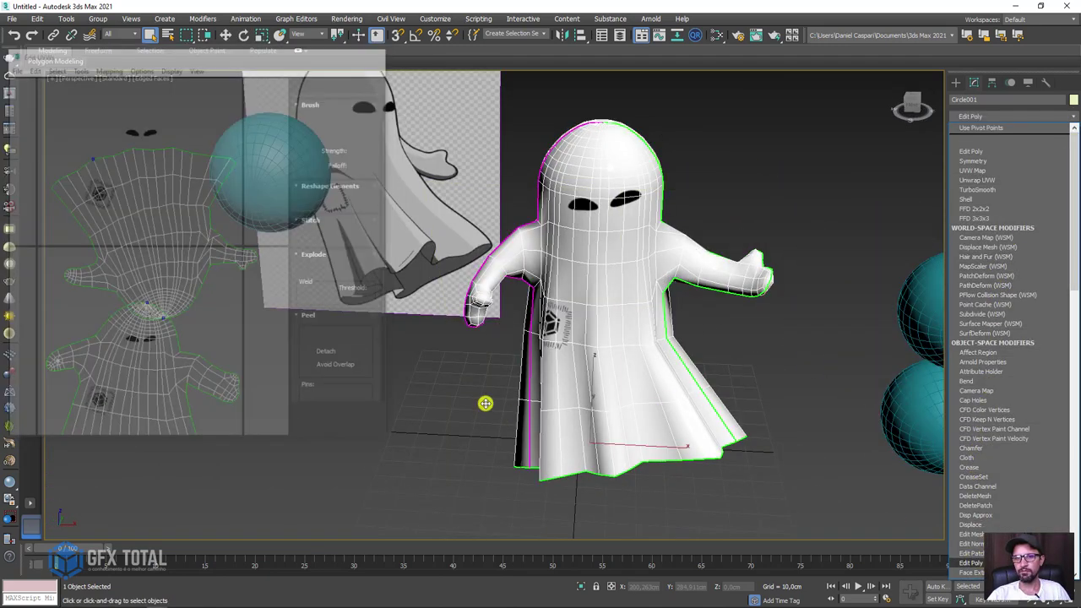
Disable TurboSmooth, select the Edit Poly level and bring up the Freeform tools.
{"action": "left_click", "coordinate": [991, 130]}
{"action": "mouse_move", "coordinate": [641, 256]}
{"action": "middle_mouse_down", "text": "alt"}
{"action": "mouse_move", "coordinate": [706, 245]}
{"action": "mouse_move", "coordinate": [683, 219]}
{"action": "mouse_move", "coordinate": [699, 243]}
{"action": "middle_mouse_up", "text": "alt"}
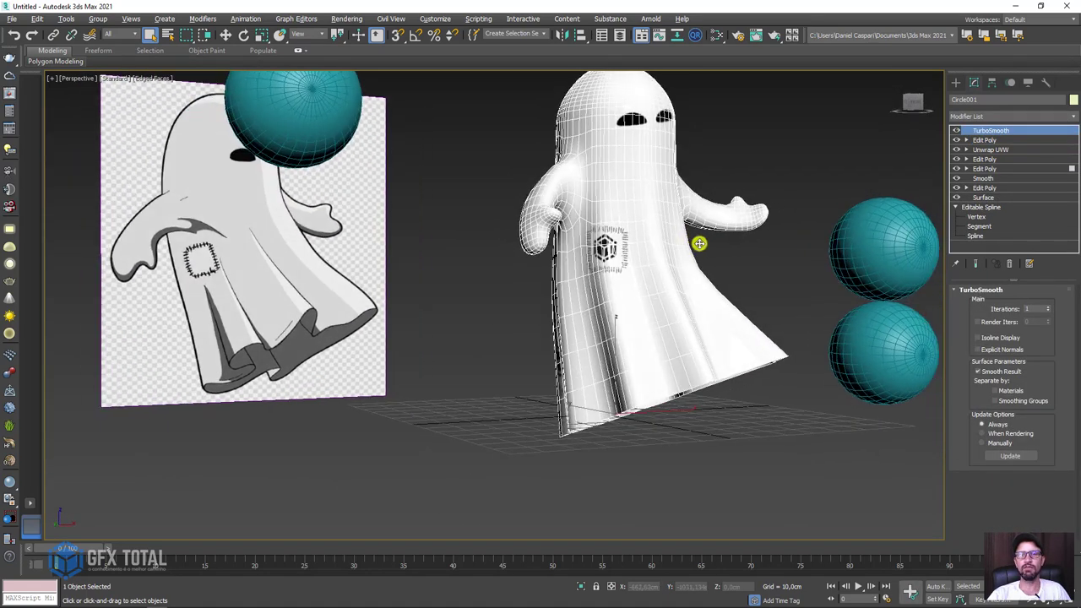
{"action": "left_click", "coordinate": [956, 130]}
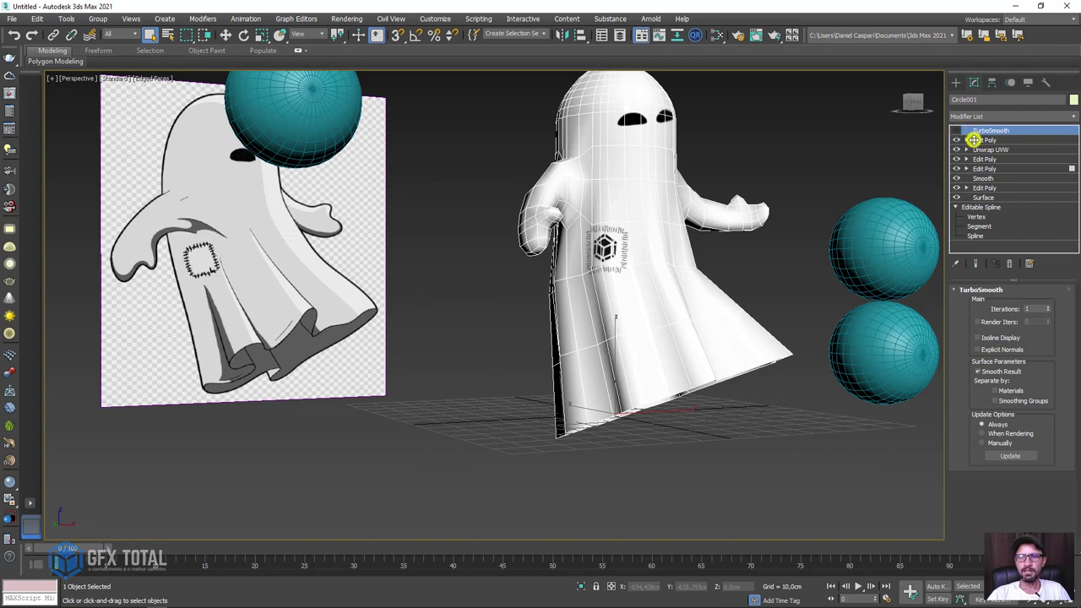
{"action": "left_click", "coordinate": [974, 140]}
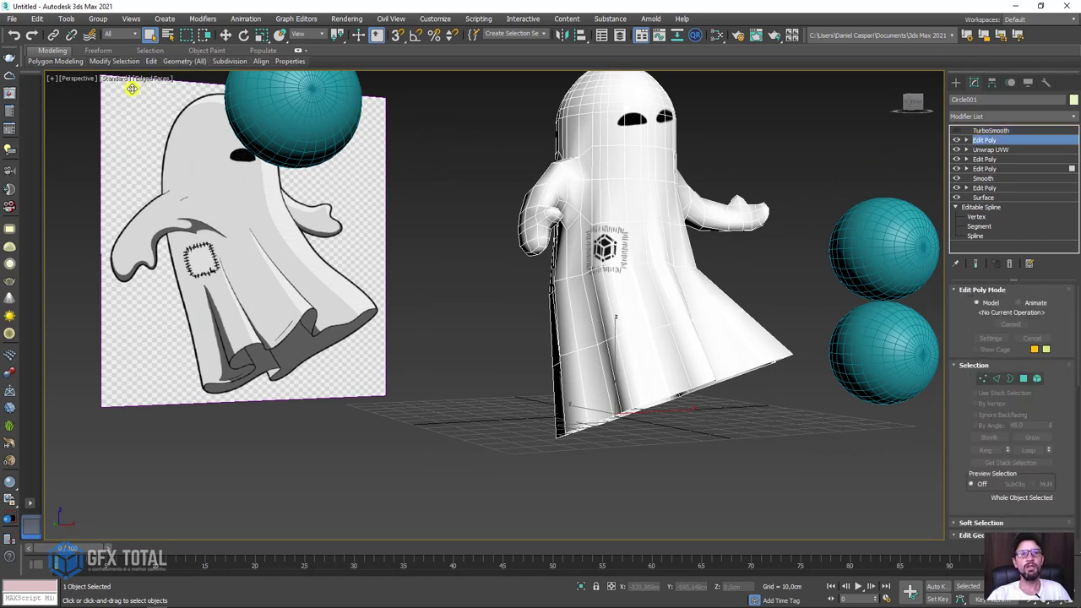
{"action": "left_click", "coordinate": [98, 52]}
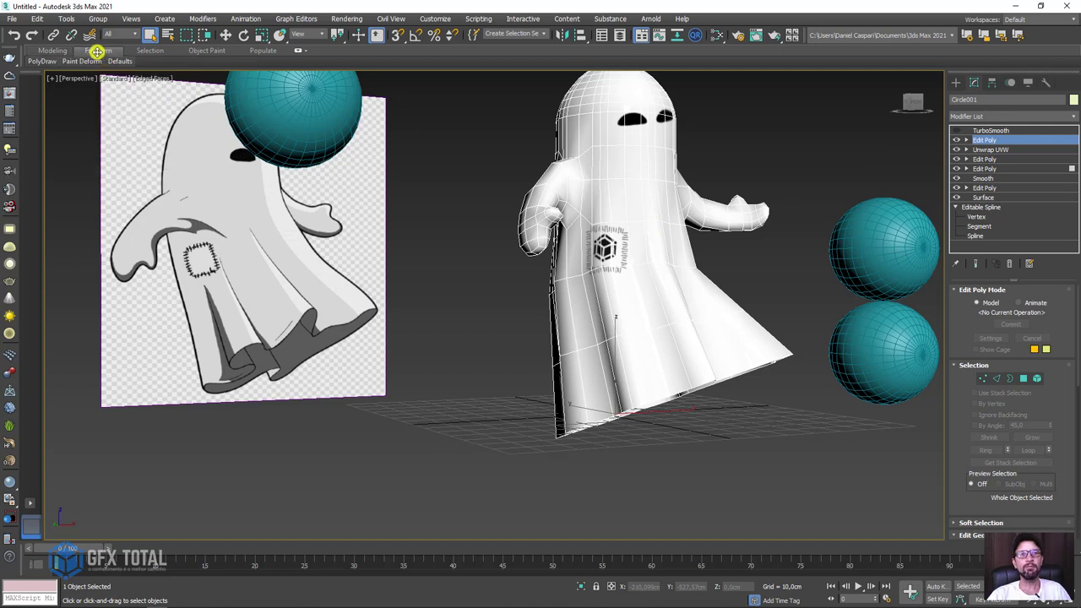
{"action": "mouse_move", "coordinate": [81, 61]}
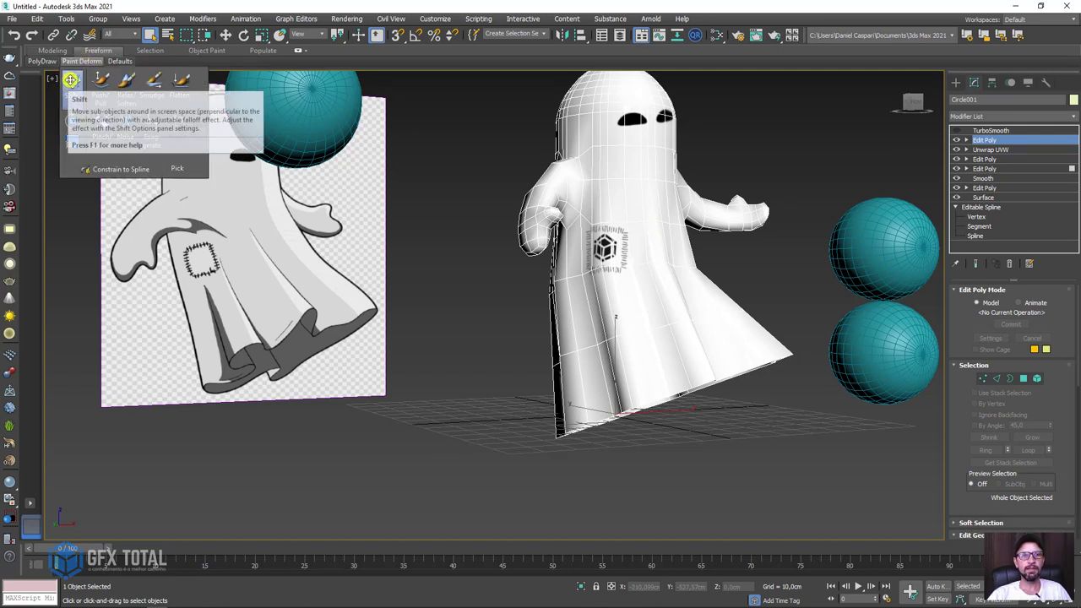
With the Shift brush, pull the cloth tip up and bend the lower cloth right.
{"action": "left_click", "coordinate": [72, 97]}
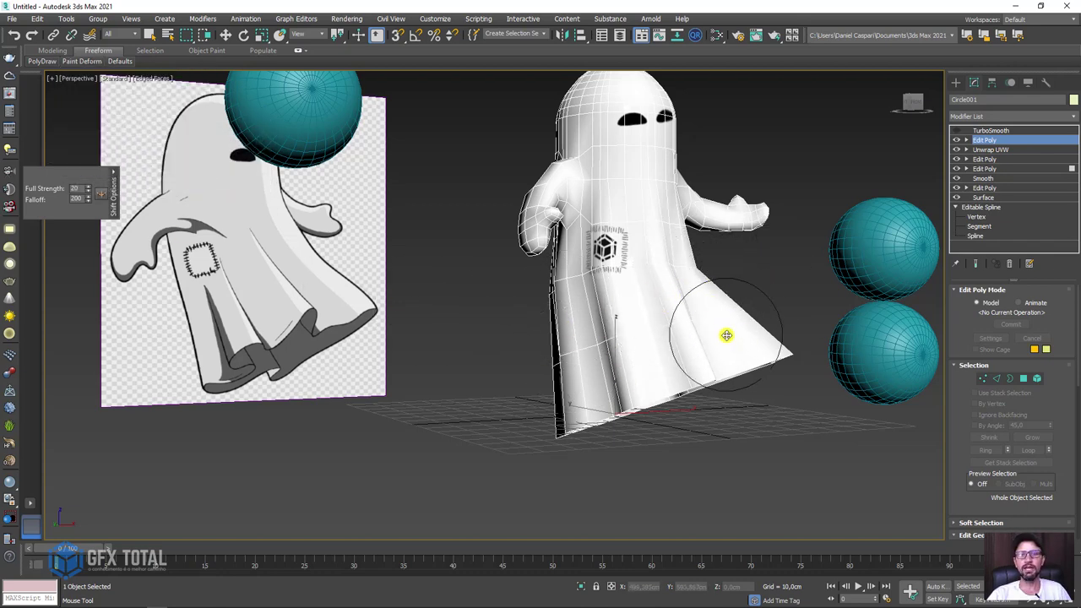
{"action": "mouse_move", "coordinate": [721, 336]}
{"action": "middle_mouse_down"}
{"action": "mouse_move", "coordinate": [642, 364]}
{"action": "mouse_move", "coordinate": [720, 390]}
{"action": "middle_mouse_up"}
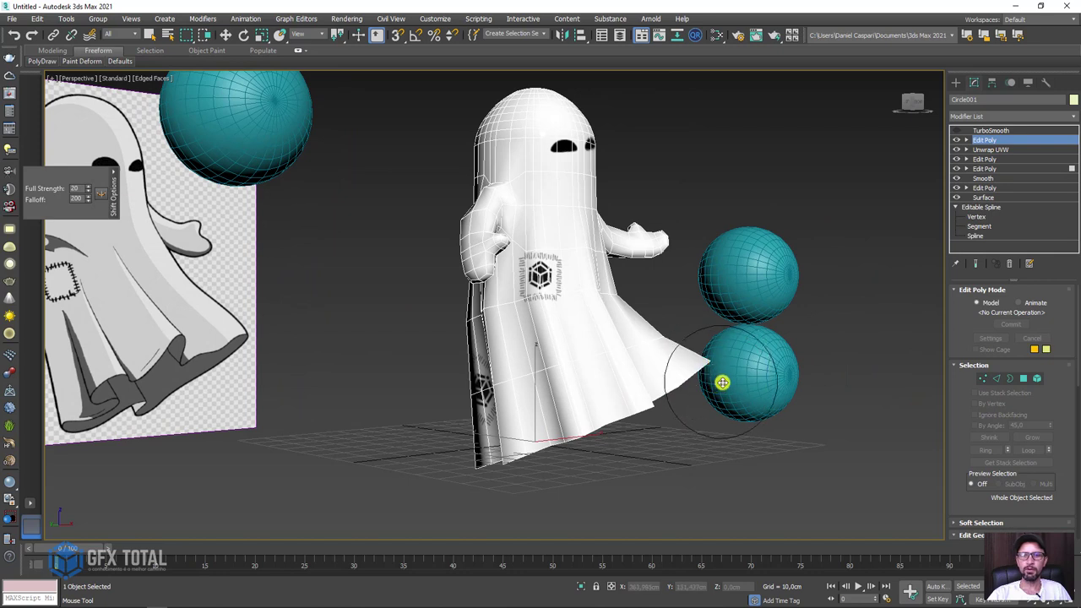
{"action": "mouse_move", "coordinate": [698, 403]}
{"action": "left_mouse_down"}
{"action": "mouse_move", "coordinate": [728, 339]}
{"action": "mouse_move", "coordinate": [700, 338]}
{"action": "left_mouse_up"}
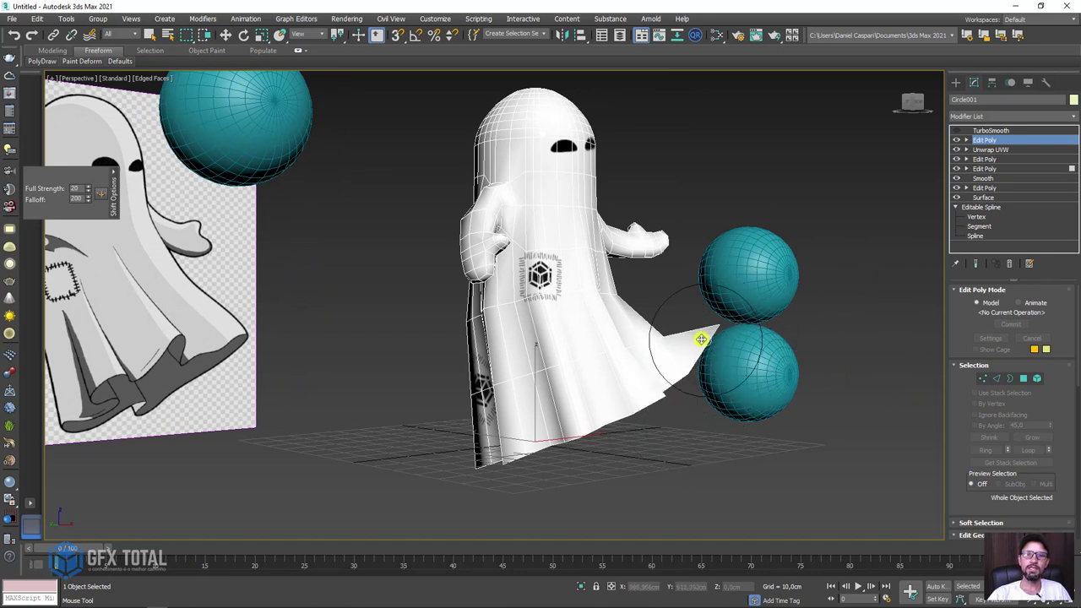
{"action": "left_click_drag", "start_coordinate": [475, 467], "coordinate": [651, 430]}
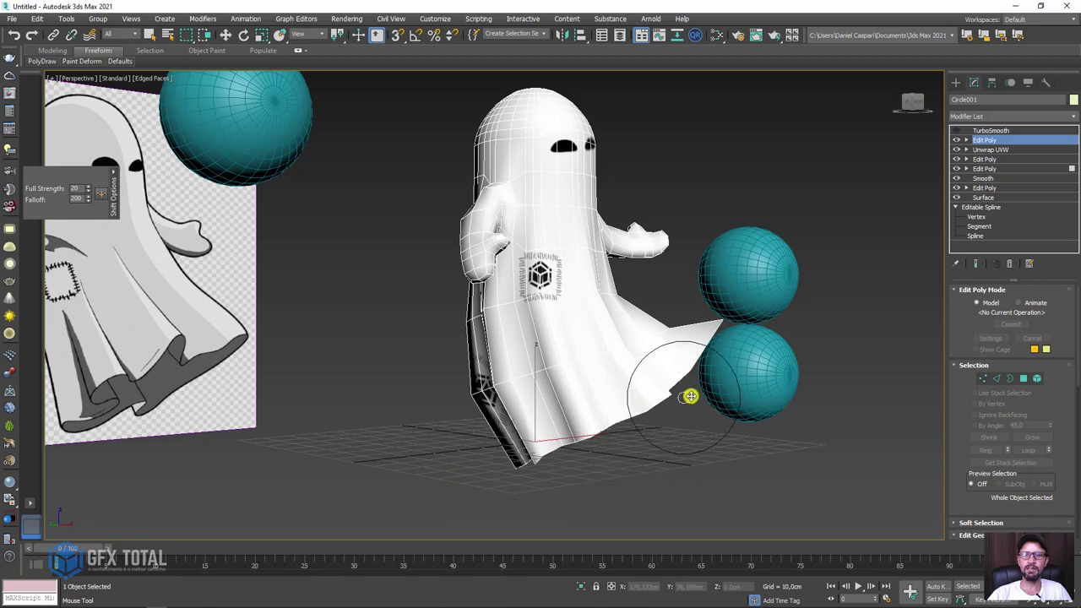
{"action": "mouse_move", "coordinate": [690, 391]}
{"action": "middle_mouse_down", "text": "alt"}
{"action": "mouse_move", "coordinate": [731, 405]}
{"action": "mouse_move", "coordinate": [702, 385]}
{"action": "mouse_move", "coordinate": [700, 363]}
{"action": "mouse_move", "coordinate": [417, 189]}
{"action": "middle_mouse_up", "text": "alt"}
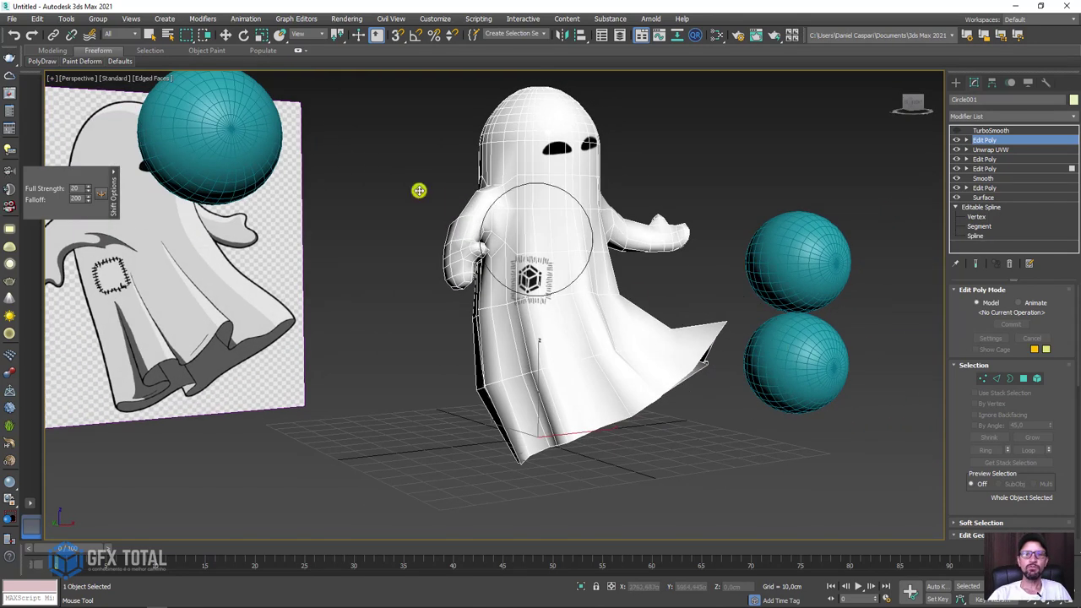
Enlarge the Shift brush, change its strength, and reselect Shift.
{"action": "left_click", "coordinate": [82, 60]}
{"action": "middle_click_drag", "start_coordinate": [627, 391], "coordinate": [635, 369], "text": "alt"}
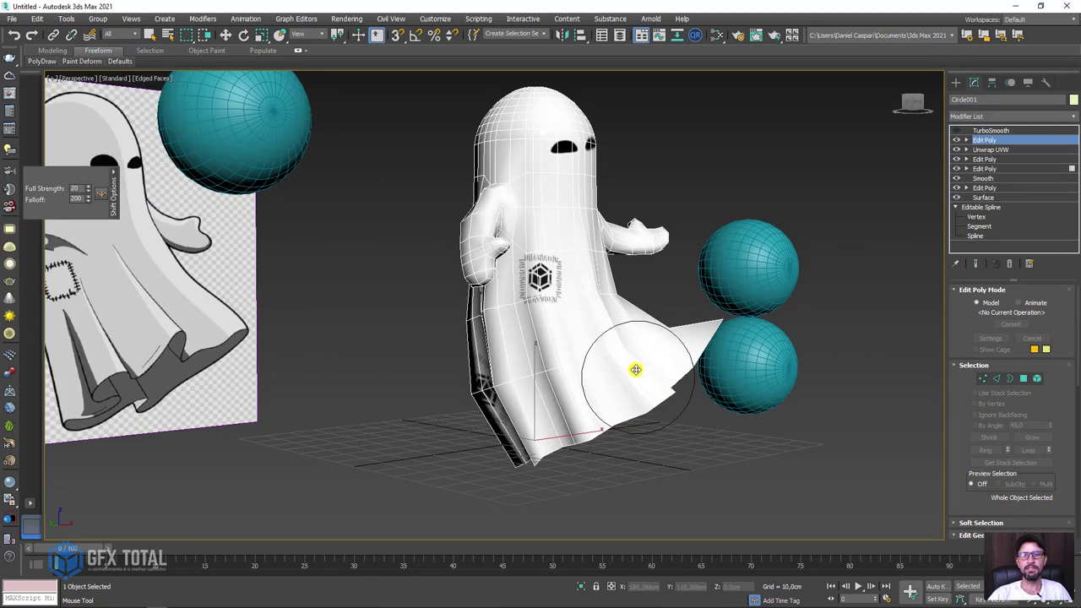
{"action": "mouse_move", "coordinate": [638, 350]}
{"action": "left_mouse_down", "text": "ctrl+shift"}
{"action": "mouse_move", "coordinate": [589, 386]}
{"action": "mouse_move", "coordinate": [587, 402]}
{"action": "left_mouse_up", "text": "ctrl+shift"}
{"action": "middle_click_drag", "start_coordinate": [588, 398], "coordinate": [670, 388], "text": "alt"}
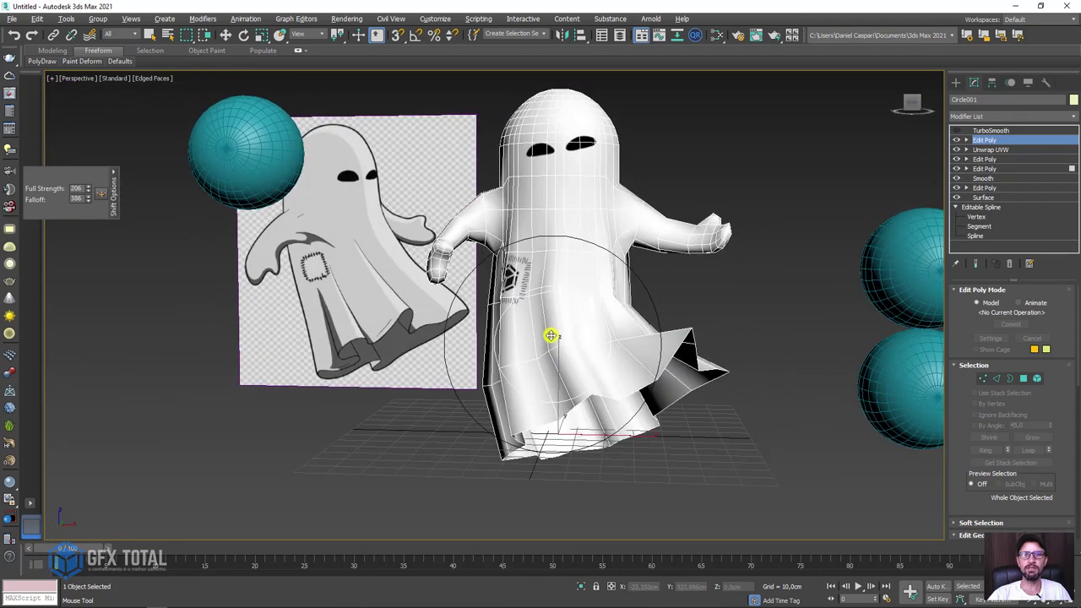
{"action": "left_click", "coordinate": [84, 61]}
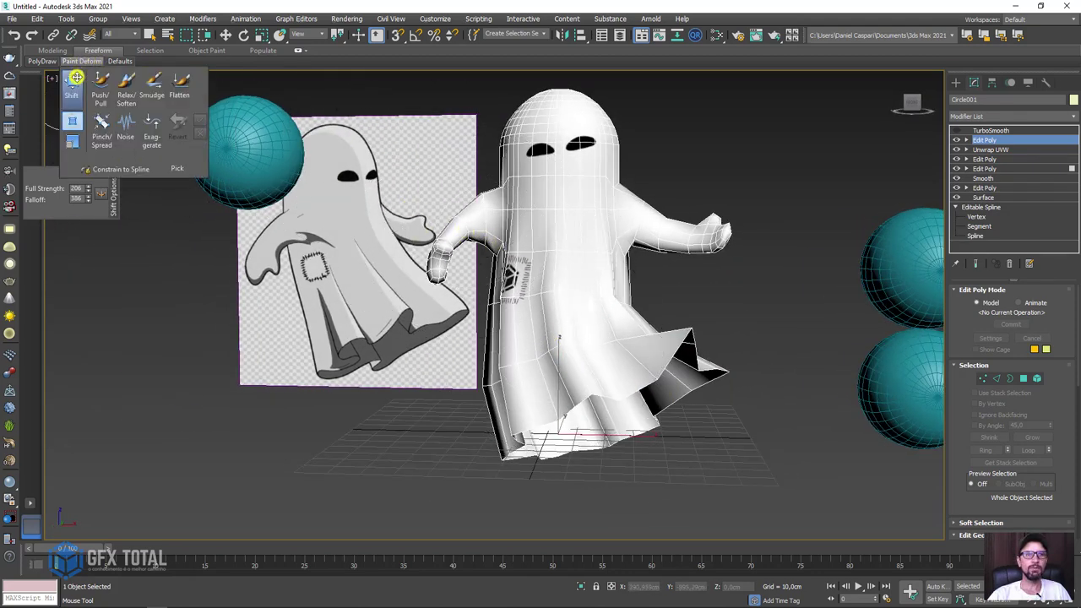
{"action": "left_click", "coordinate": [76, 77]}
Adjust the Shift brush falloff and lower its strength to 2, then 1.
{"action": "scroll", "coordinate": [459, 237], "scroll_direction": "up", "scroll_amount": 5}
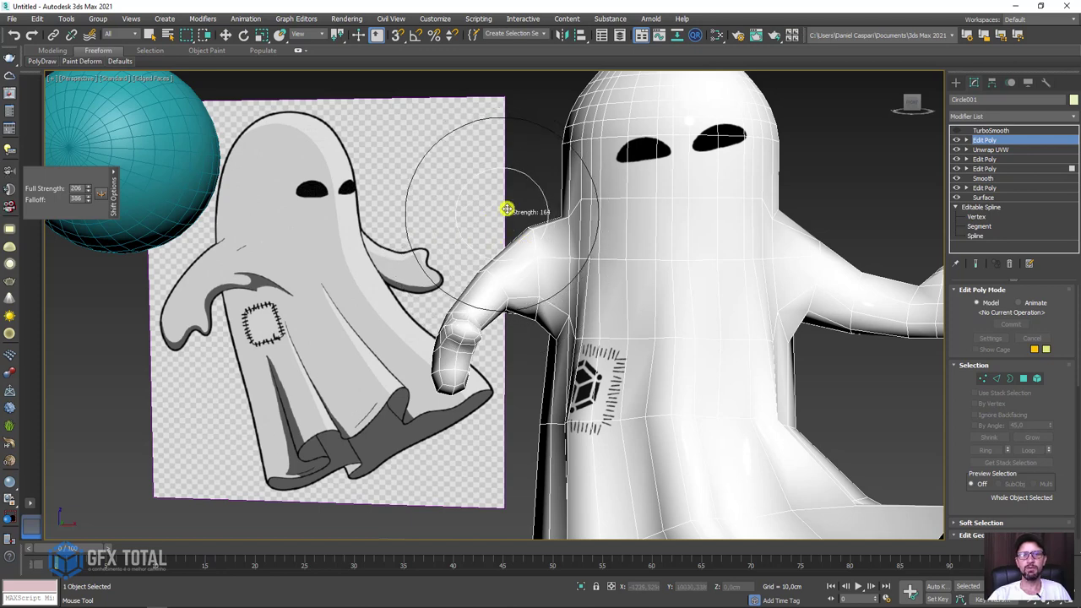
{"action": "left_click_drag", "start_coordinate": [507, 208], "coordinate": [521, 244], "text": "ctrl+shift"}
{"action": "mouse_move", "coordinate": [521, 244]}
{"action": "middle_mouse_down", "text": "alt"}
{"action": "mouse_move", "coordinate": [557, 183]}
{"action": "mouse_move", "coordinate": [497, 193]}
{"action": "middle_mouse_up", "text": "alt"}
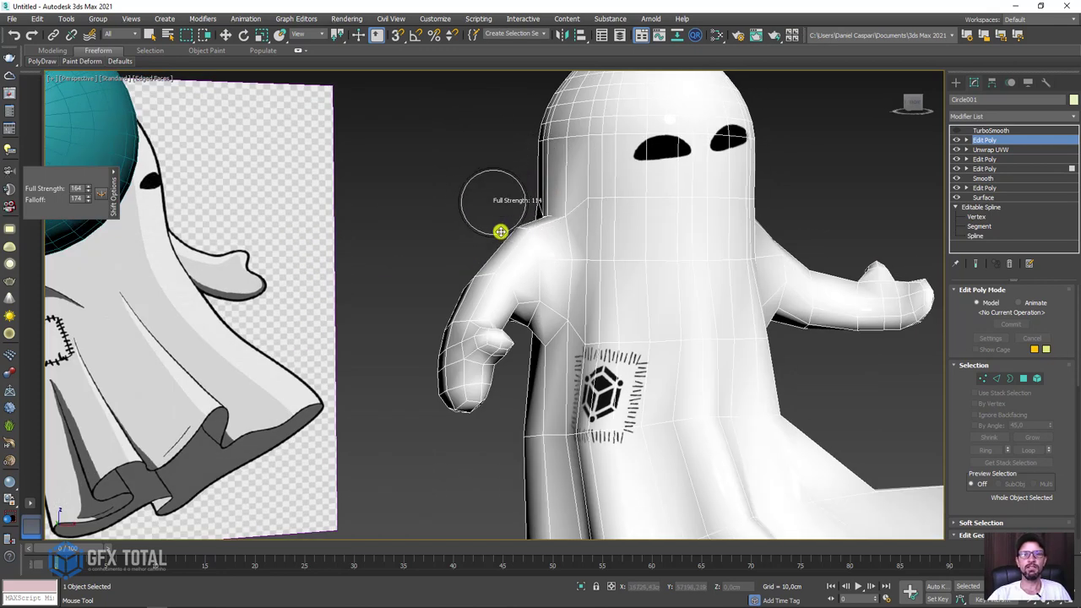
{"action": "mouse_move", "coordinate": [501, 231]}
{"action": "left_mouse_down", "text": "alt+shift"}
{"action": "mouse_move", "coordinate": [494, 161]}
{"action": "mouse_move", "coordinate": [487, 267]}
{"action": "left_mouse_up", "text": "alt+shift"}
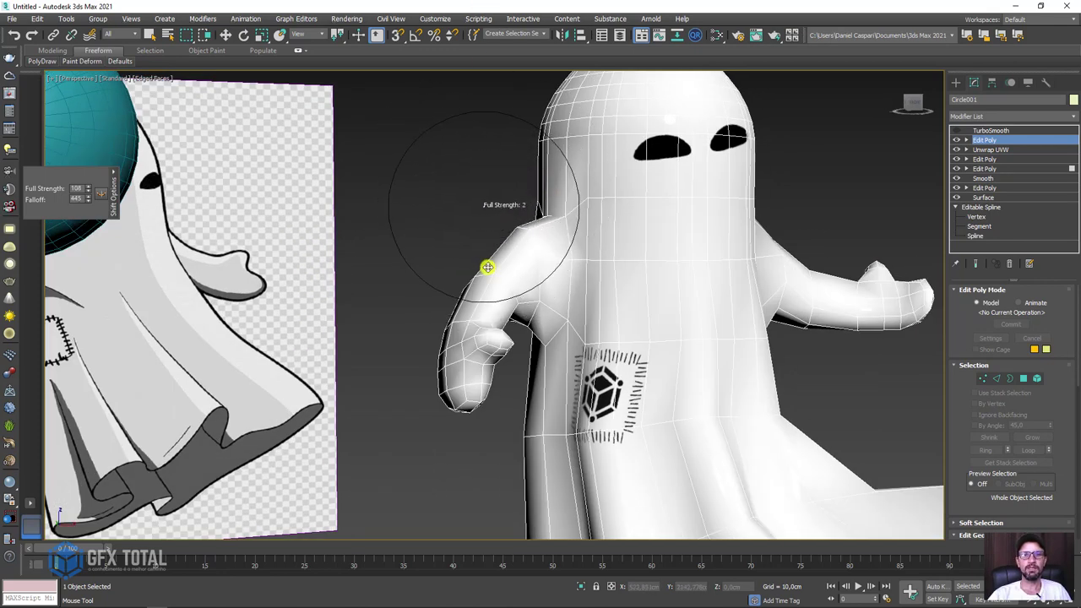
{"action": "middle_click_drag", "start_coordinate": [487, 267], "coordinate": [482, 217], "text": "alt"}
{"action": "left_click_drag", "start_coordinate": [495, 212], "coordinate": [500, 194], "text": "ctrl+shift"}
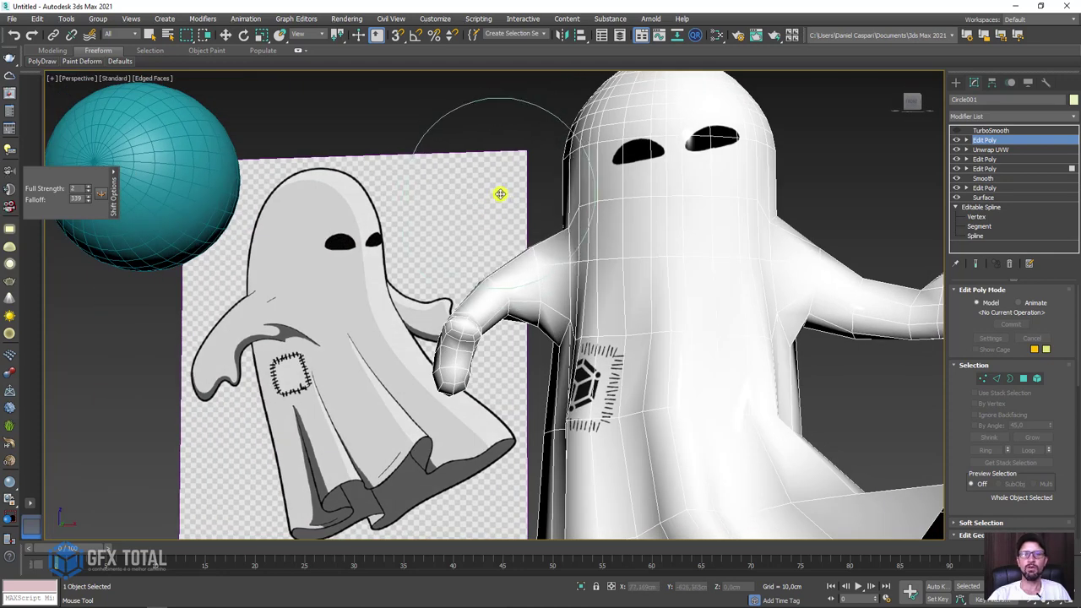
{"action": "mouse_move", "coordinate": [500, 195]}
{"action": "middle_mouse_down", "text": "alt"}
{"action": "mouse_move", "coordinate": [837, 214]}
{"action": "mouse_move", "coordinate": [738, 234]}
{"action": "middle_mouse_up", "text": "alt"}
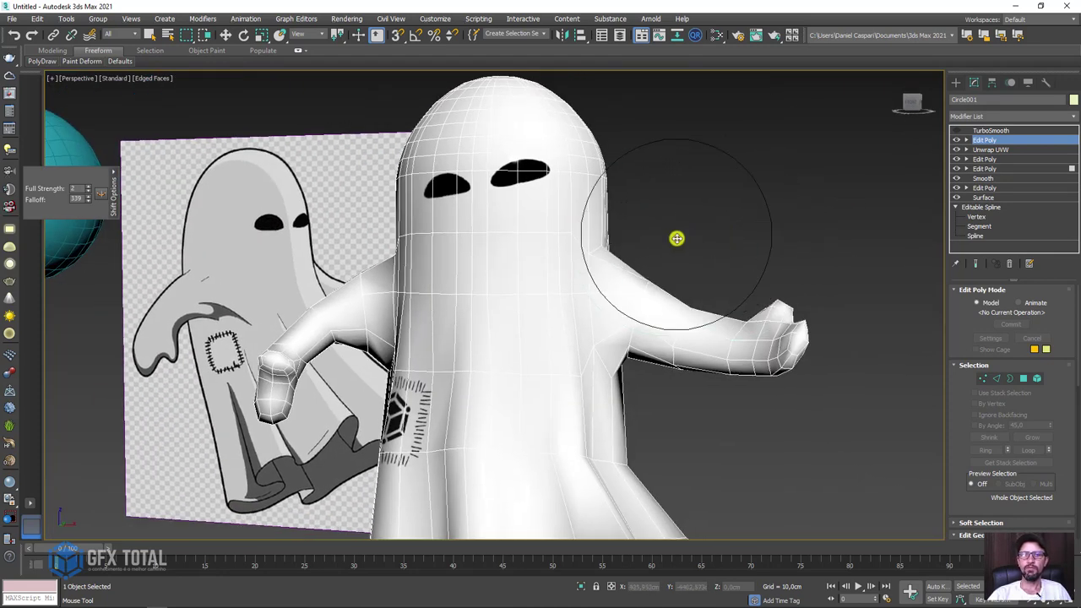
{"action": "mouse_move", "coordinate": [644, 380]}
{"action": "left_mouse_down", "text": "alt+shift"}
{"action": "mouse_move", "coordinate": [647, 410]}
{"action": "mouse_move", "coordinate": [628, 361]}
{"action": "left_mouse_up", "text": "alt+shift"}
{"action": "scroll", "coordinate": [627, 362], "scroll_direction": "down", "scroll_amount": 4}
{"action": "scroll", "coordinate": [712, 310], "scroll_direction": "up", "scroll_amount": 1}
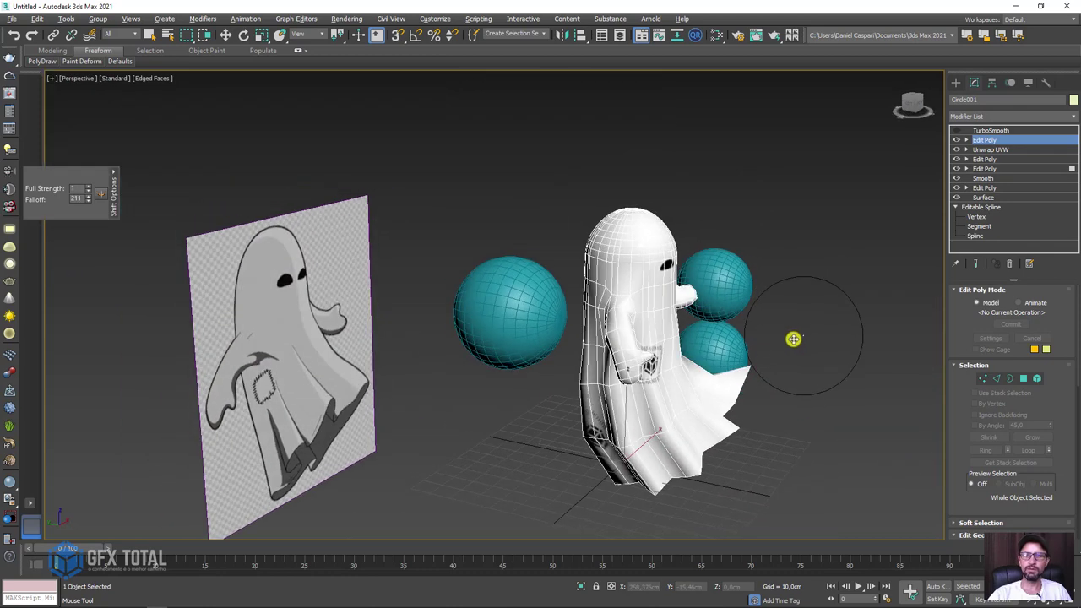
{"action": "mouse_move", "coordinate": [793, 339]}
{"action": "middle_mouse_down", "text": "alt"}
{"action": "mouse_move", "coordinate": [716, 268]}
{"action": "mouse_move", "coordinate": [718, 249]}
{"action": "middle_mouse_up", "text": "alt"}
Re-enable TurboSmooth and move the reference-image sphere above the other two spheres.
{"action": "left_click", "coordinate": [990, 131]}
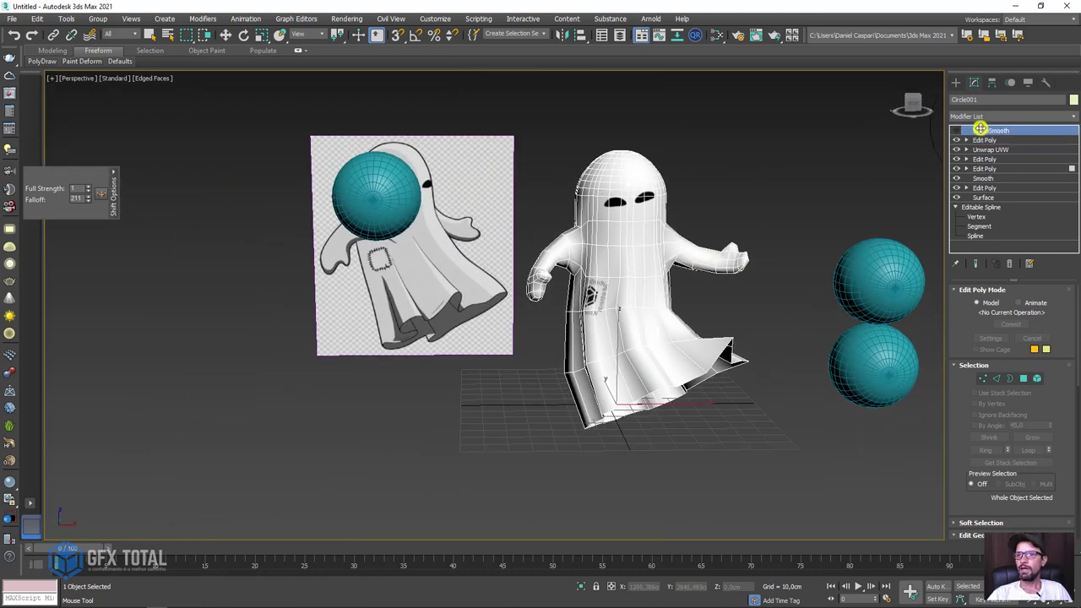
{"action": "left_click", "coordinate": [957, 131]}
{"action": "key", "text": "w"}
{"action": "left_click", "coordinate": [378, 181]}
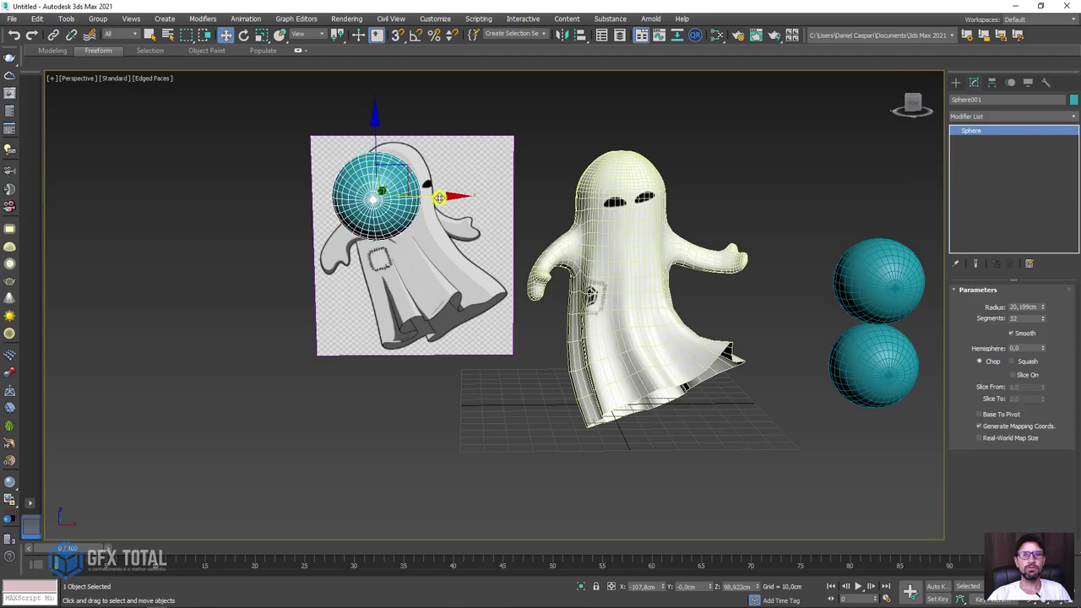
{"action": "mouse_move", "coordinate": [377, 182]}
{"action": "left_mouse_down"}
{"action": "mouse_move", "coordinate": [892, 192]}
{"action": "mouse_move", "coordinate": [873, 189]}
{"action": "left_mouse_up"}
{"action": "middle_click_drag", "start_coordinate": [795, 321], "coordinate": [701, 318]}
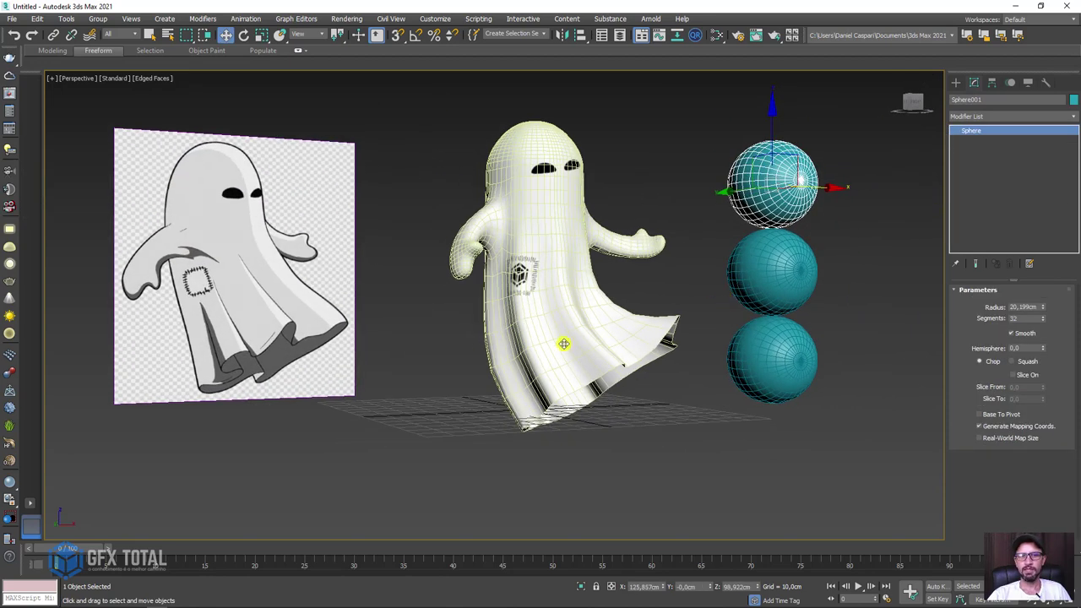
Reselect the ghost and orbit so the reference image sits behind it.
{"action": "left_click", "coordinate": [548, 326]}
{"action": "scroll", "coordinate": [549, 326], "scroll_direction": "up", "scroll_amount": 3}
{"action": "middle_click_drag", "start_coordinate": [549, 326], "coordinate": [766, 353]}
{"action": "scroll", "coordinate": [767, 353], "scroll_direction": "down", "scroll_amount": 2}
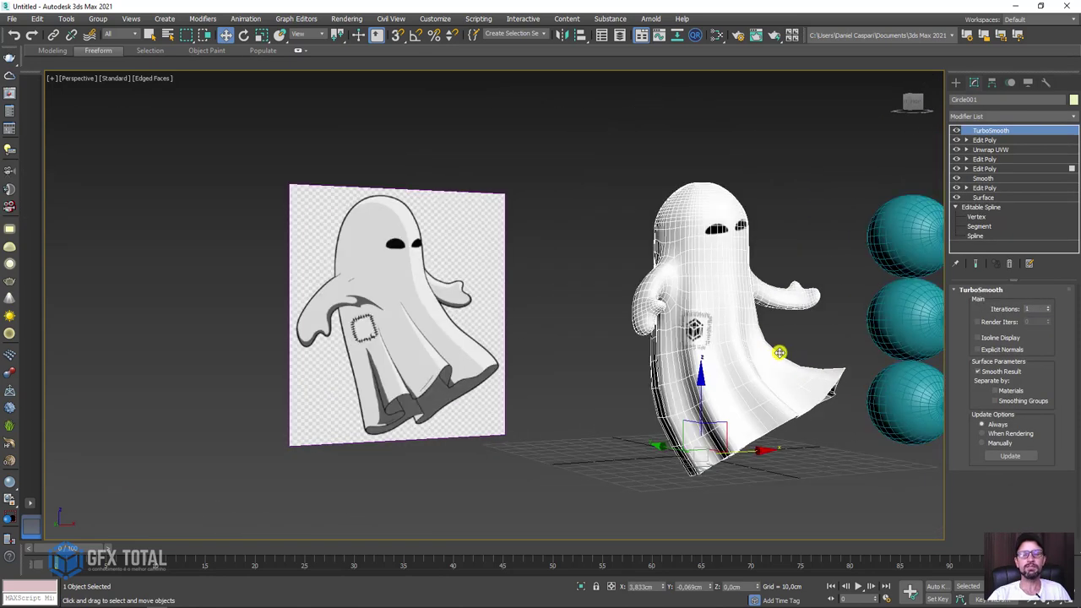
{"action": "scroll", "coordinate": [785, 342], "scroll_direction": "up", "scroll_amount": 2}
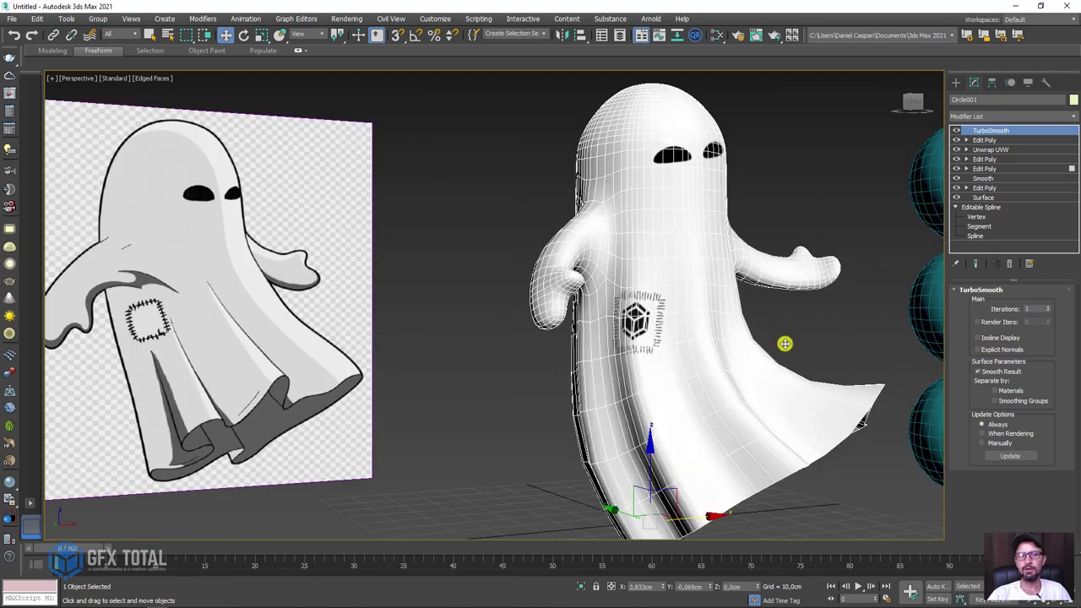
{"action": "scroll", "coordinate": [785, 355], "scroll_direction": "down", "scroll_amount": 2}
{"action": "middle_click_drag", "start_coordinate": [779, 405], "coordinate": [607, 409], "text": "alt"}
{"action": "scroll", "coordinate": [606, 409], "scroll_direction": "up", "scroll_amount": 2}
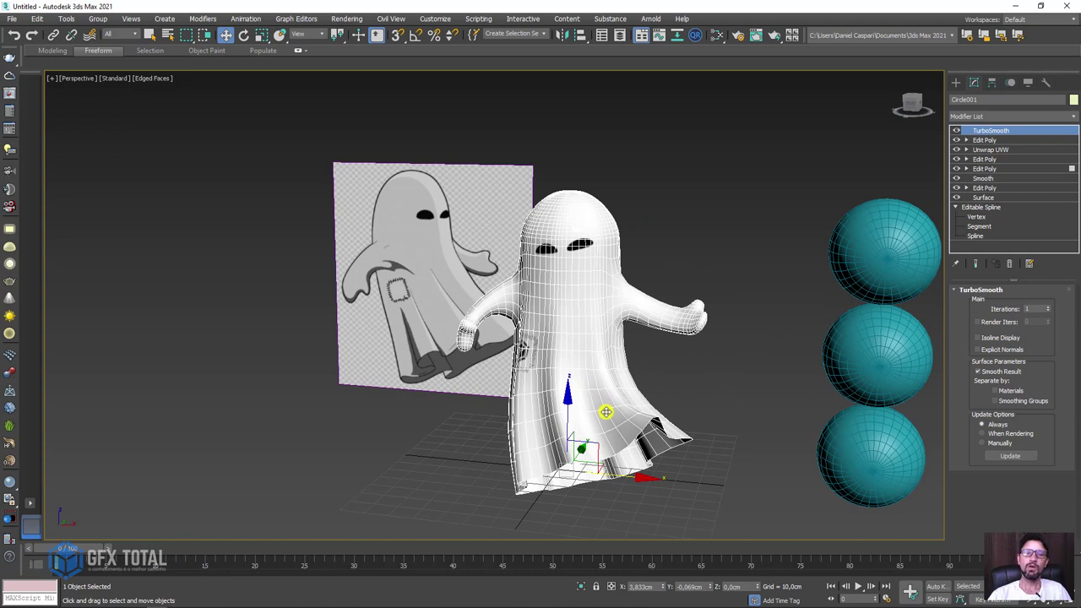